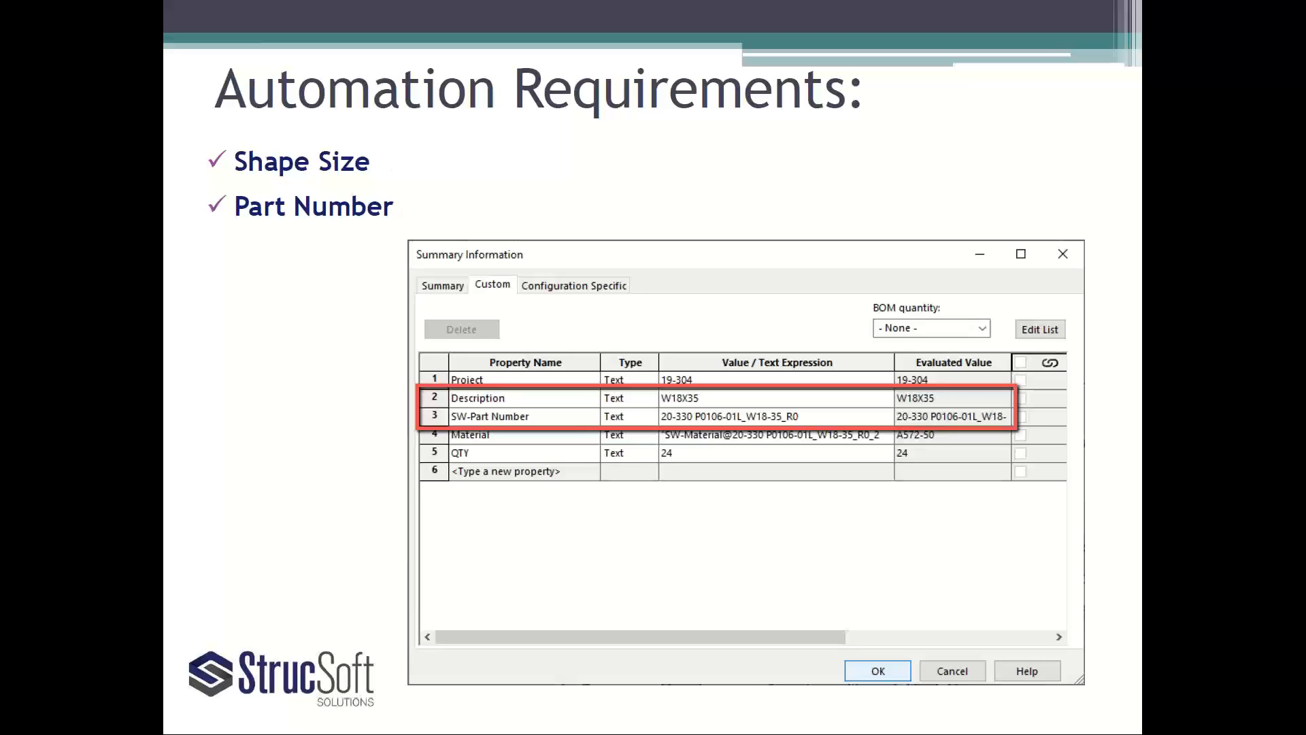
key(Right)
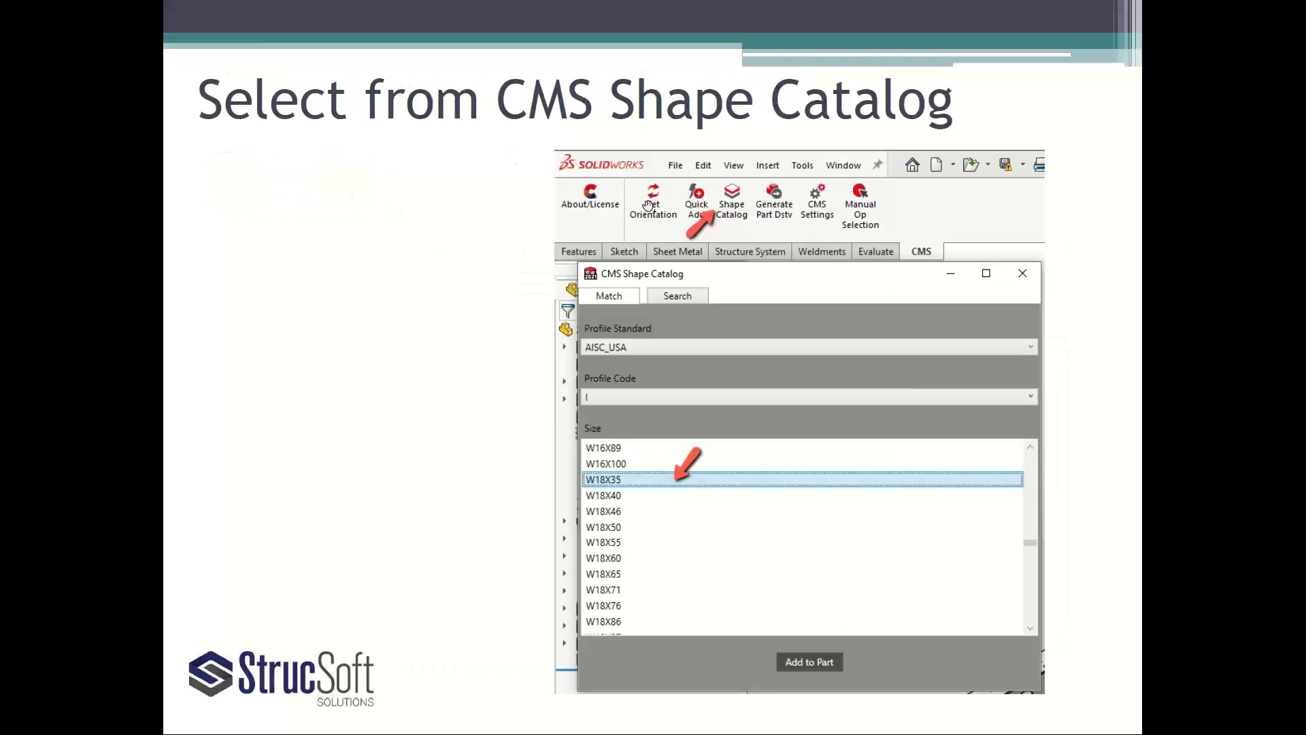
key(Right)
key(Right)
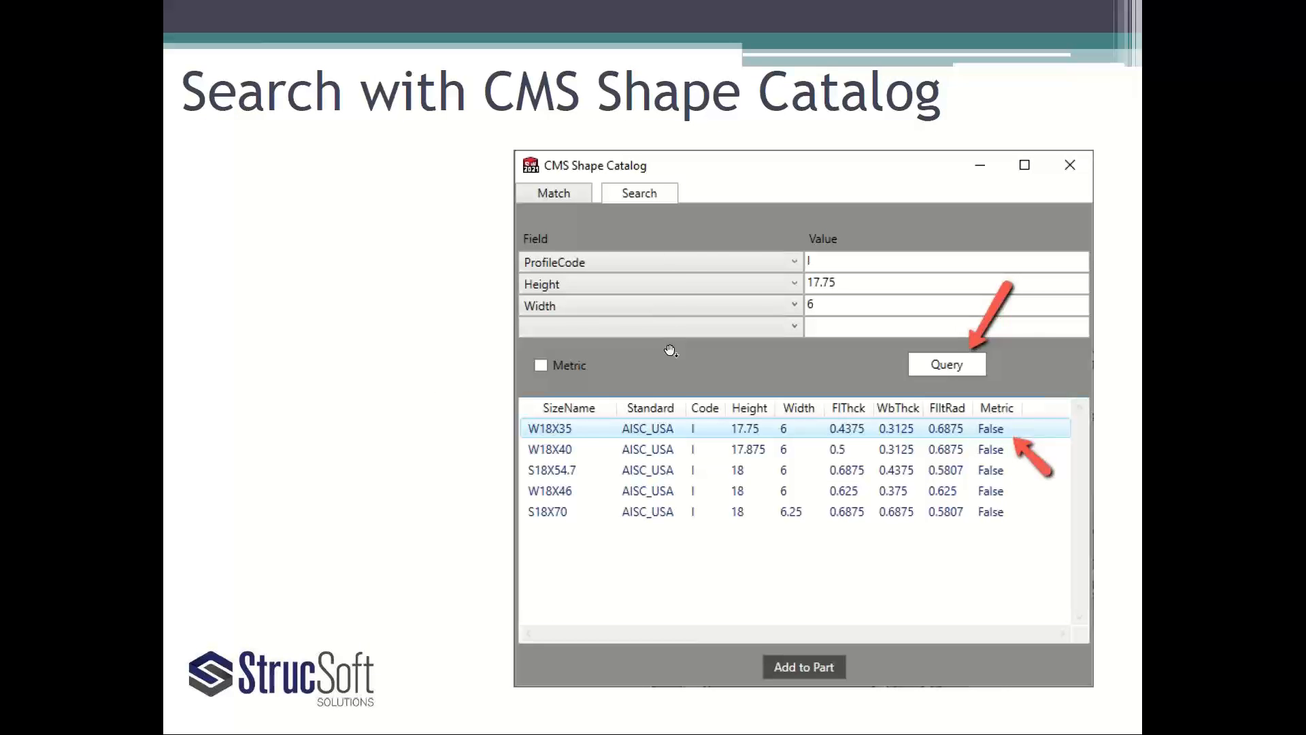
key(Left)
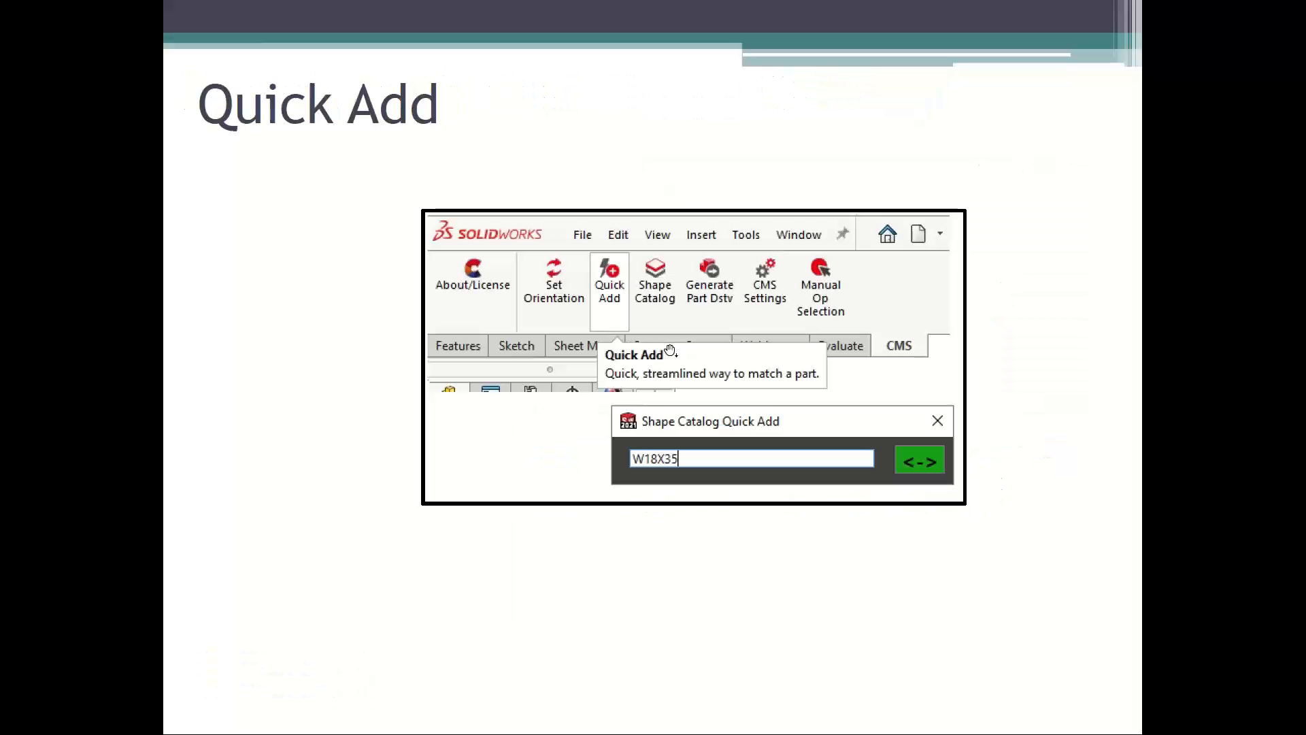
key(Right)
key(Right)
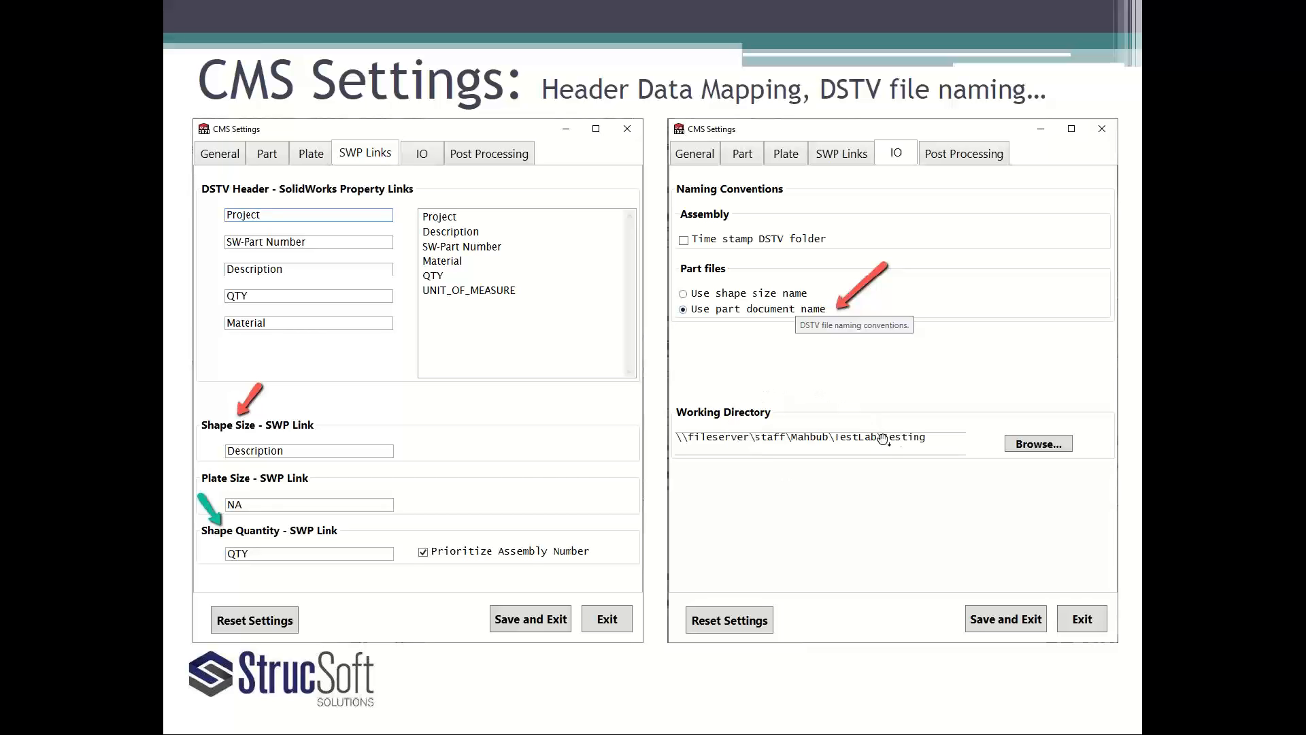
click(943, 453)
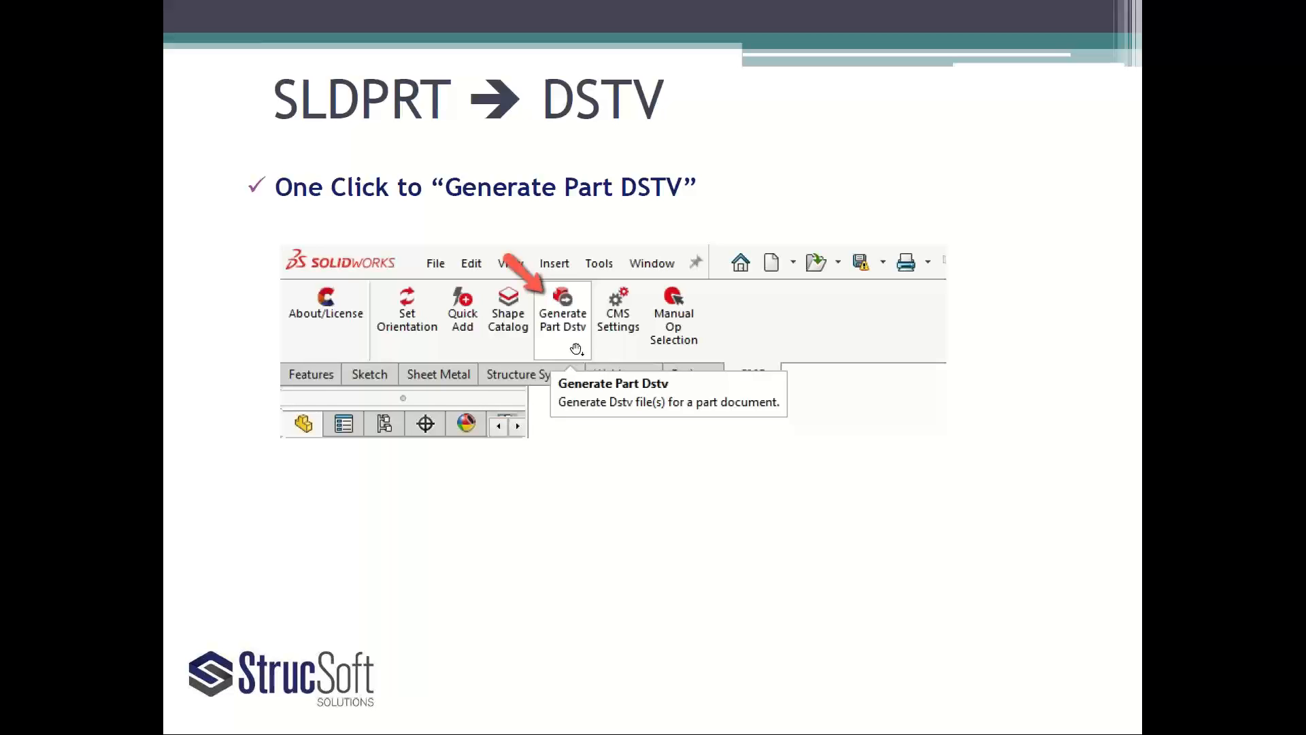
Switch to SOLIDWORKS and open the part 20-300_P0218-02L_HSS 4X12X.1875_201116 from the CMS for SolidWorks folder
key(alt+Tab)
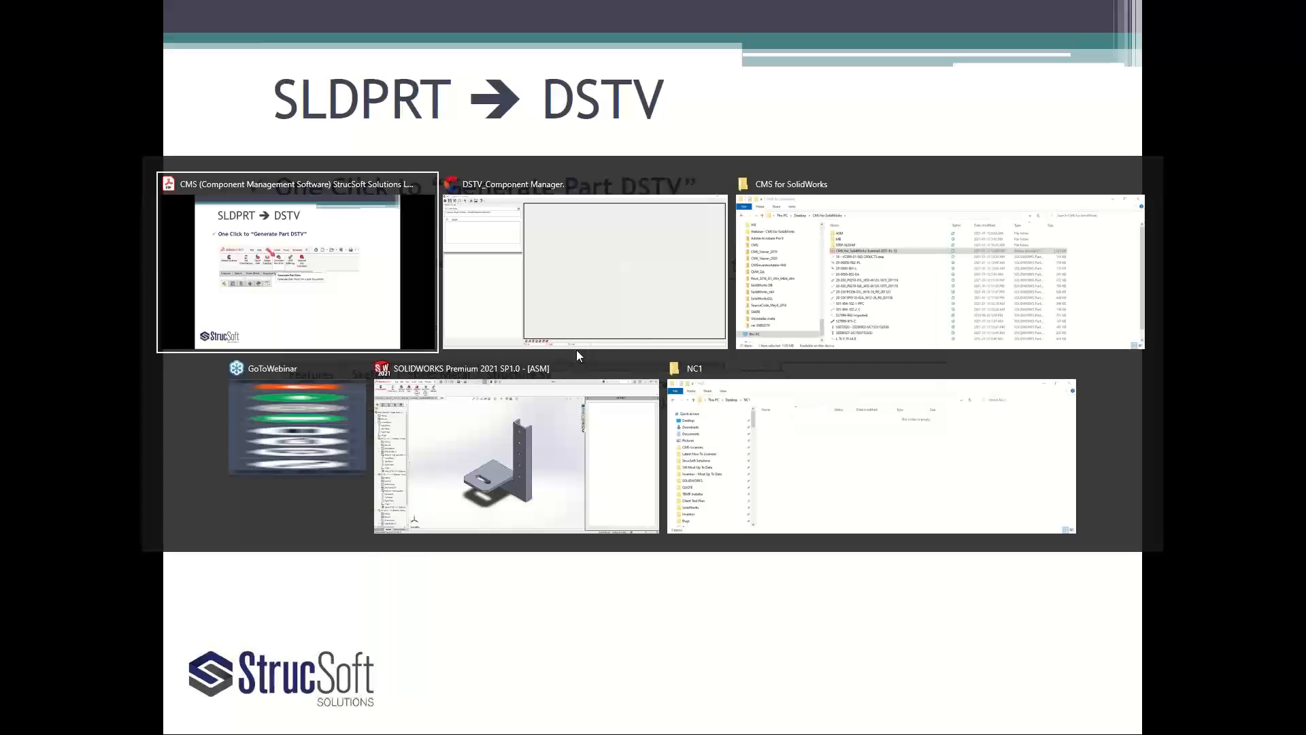
click(527, 435)
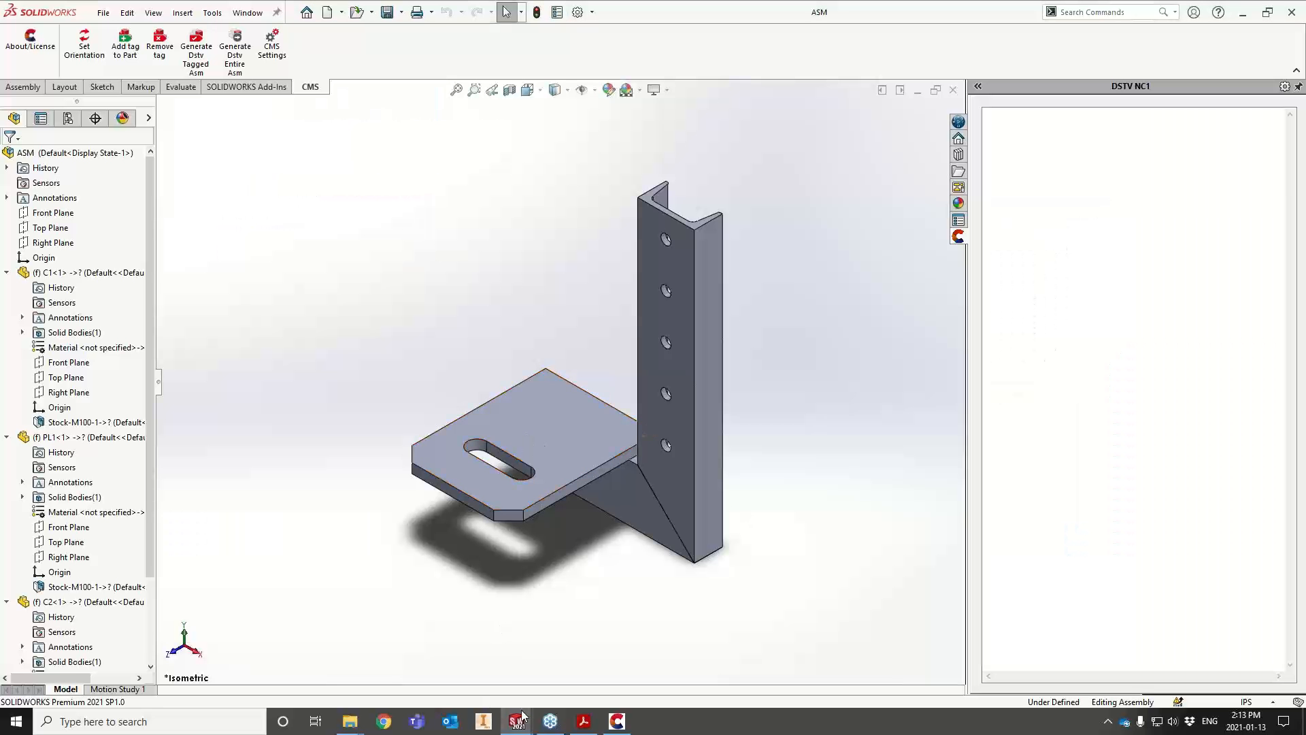
mouse_move(349, 727)
click(407, 677)
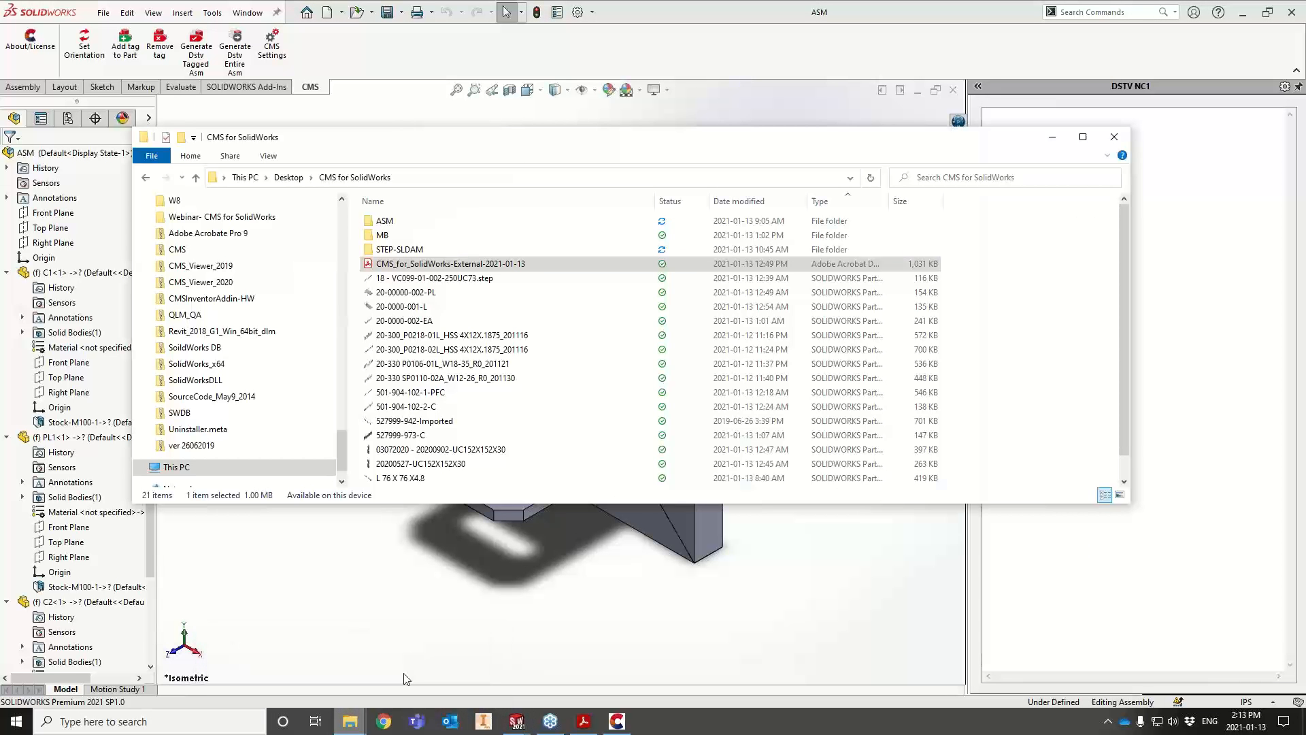
double_click(497, 350)
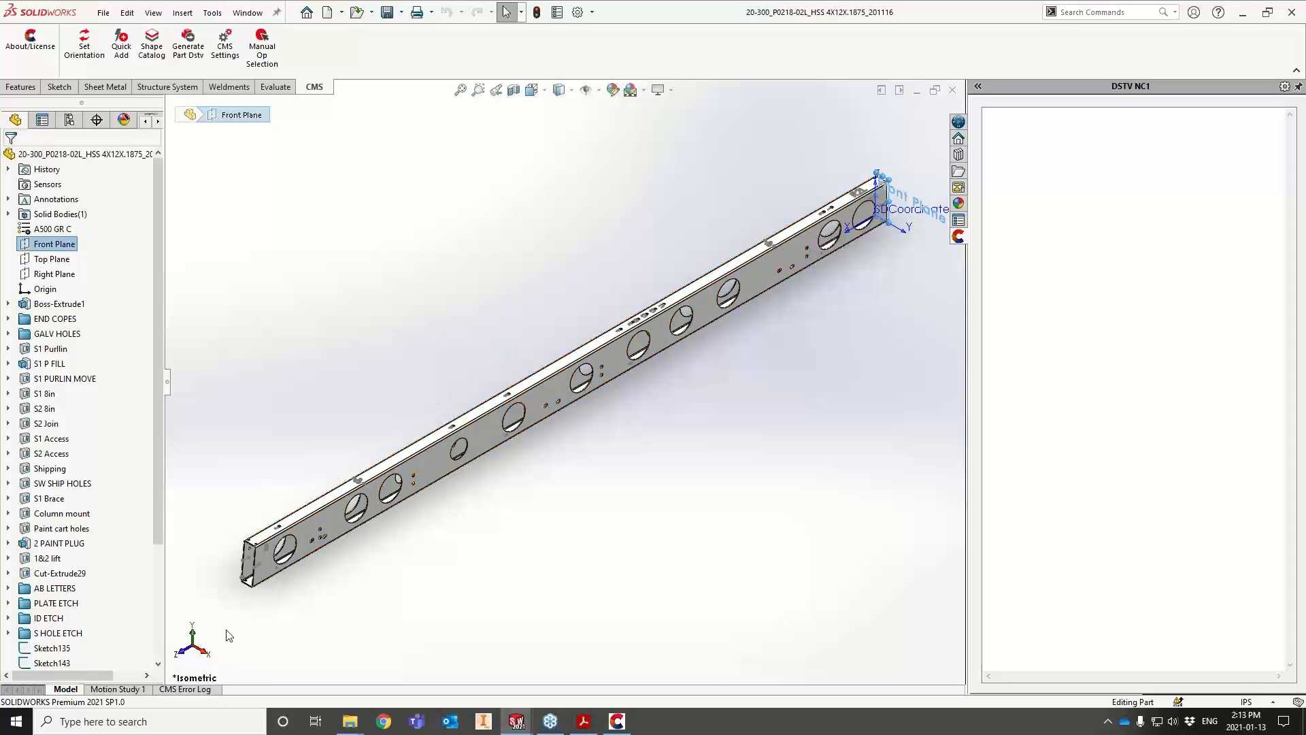
Examine the holes and etched marks at the near end of the HSS beam and review the part's custom properties
scroll(259, 599, down, 10)
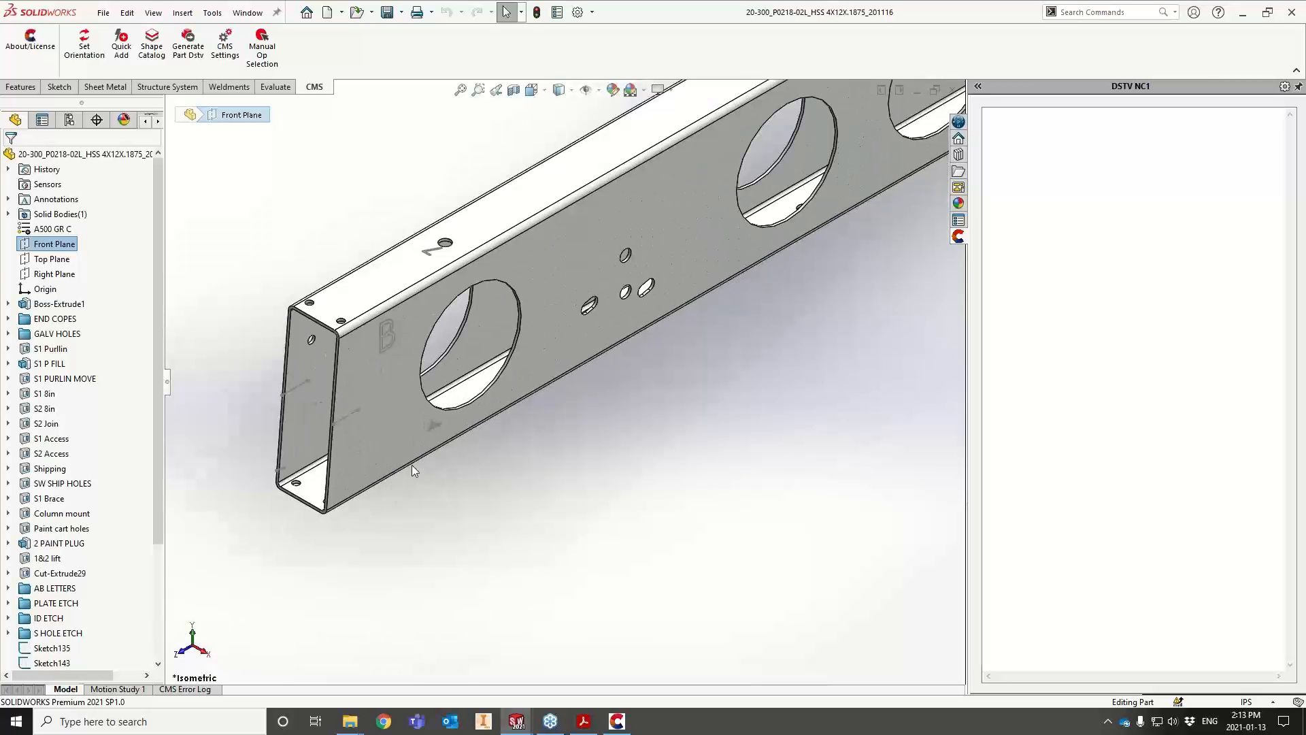
scroll(411, 465, up, 5)
scroll(572, 388, down, 3)
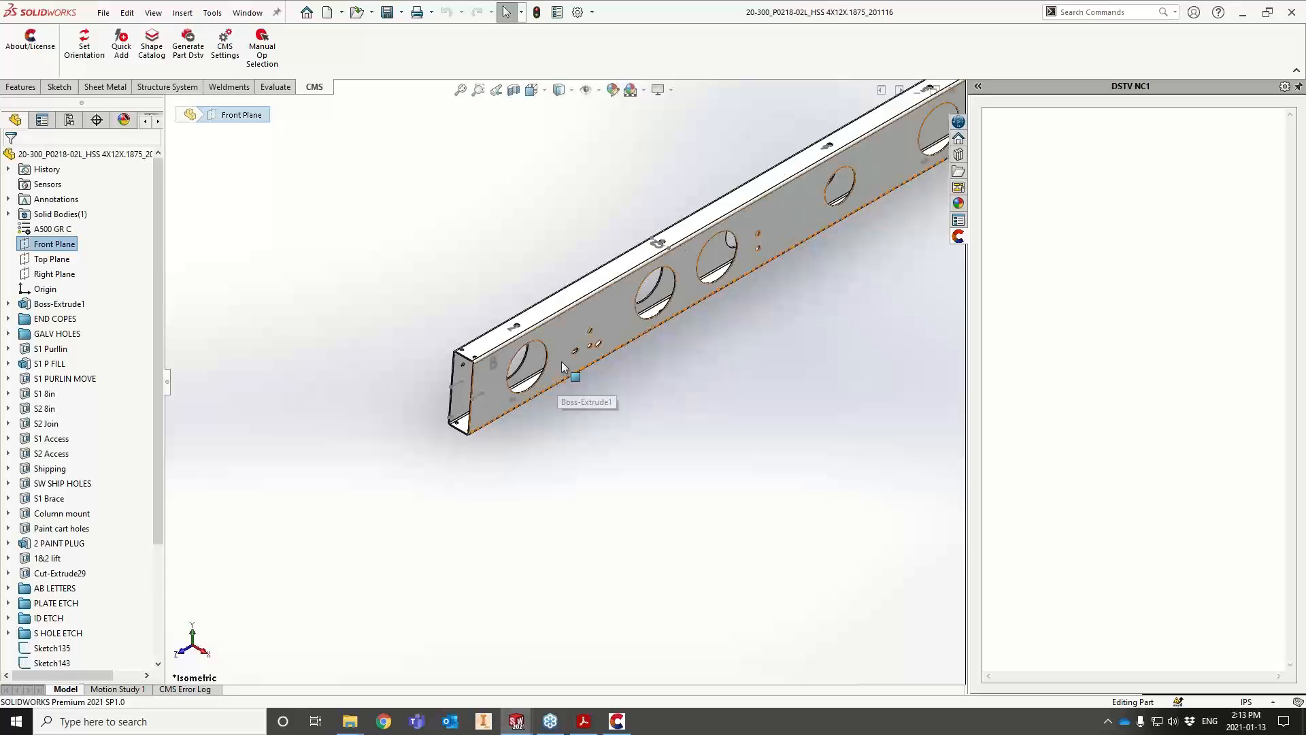
scroll(544, 368, down, 5)
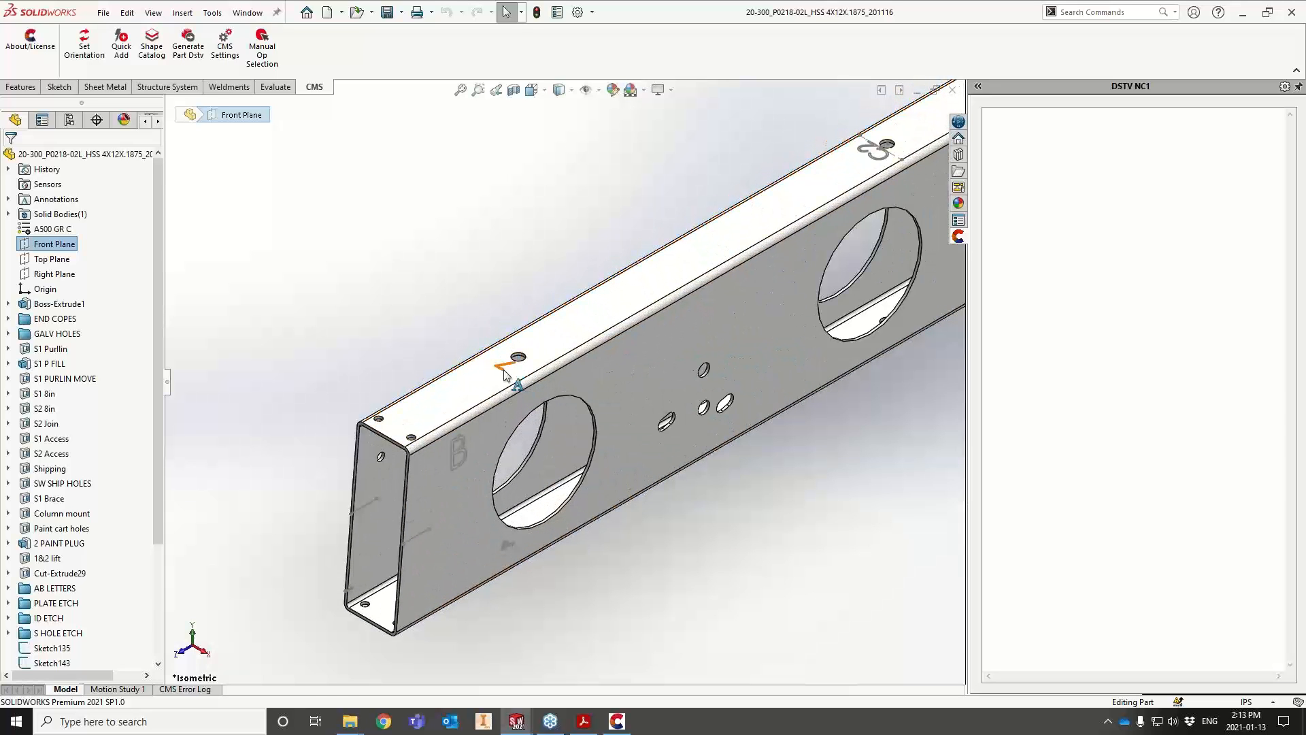
scroll(507, 375, down, 3)
scroll(552, 371, up, 3)
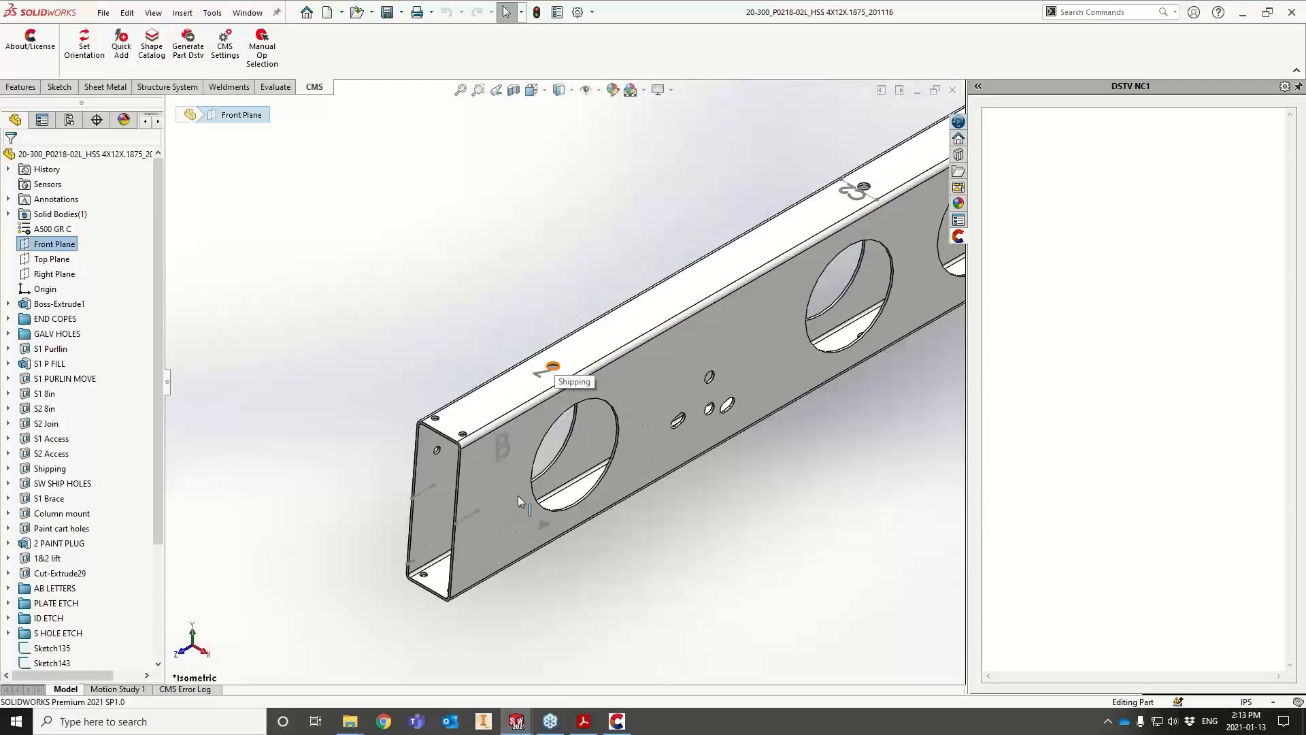
scroll(464, 517, down, 3)
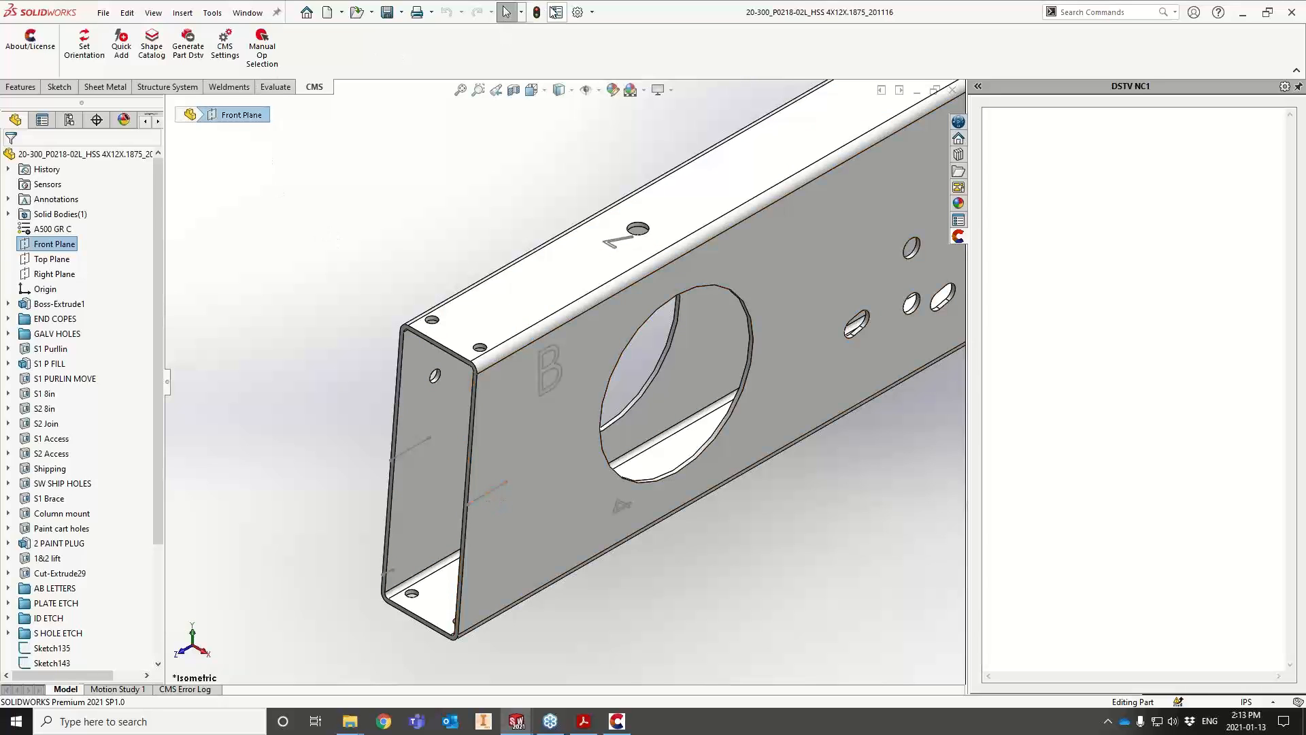
click(555, 12)
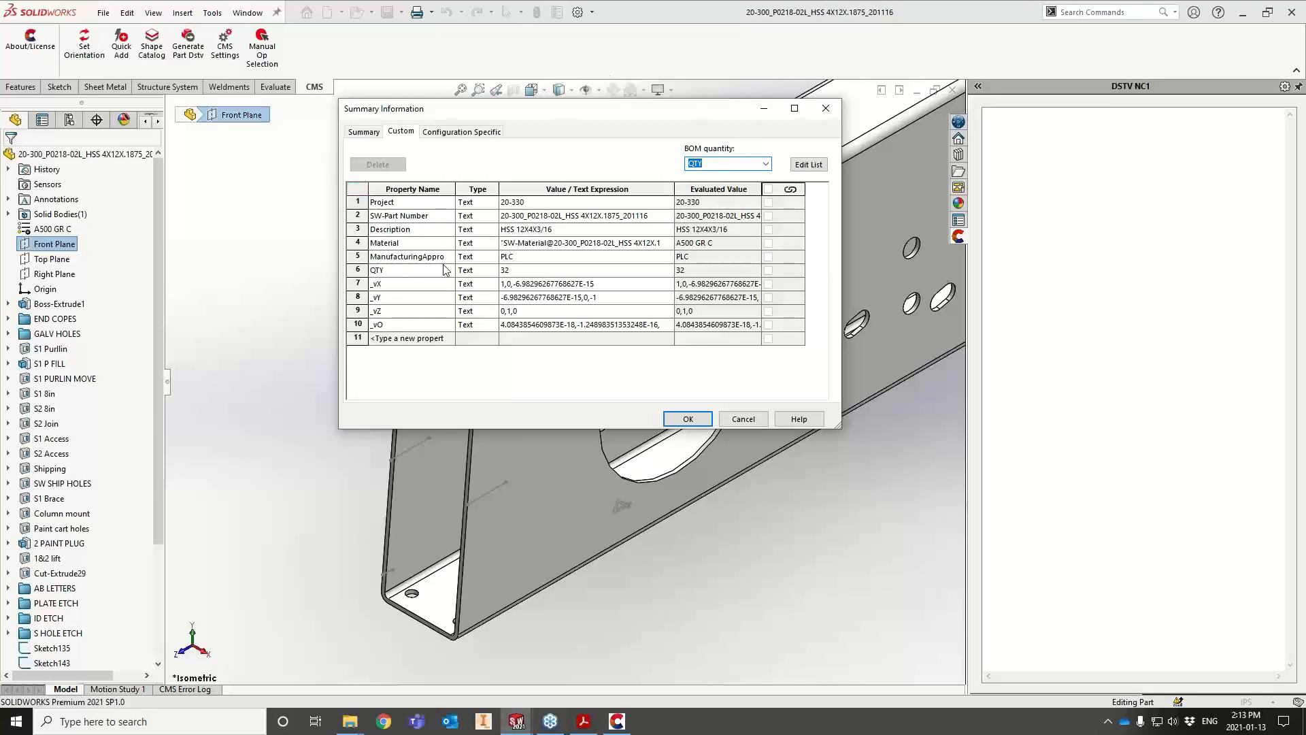
click(826, 108)
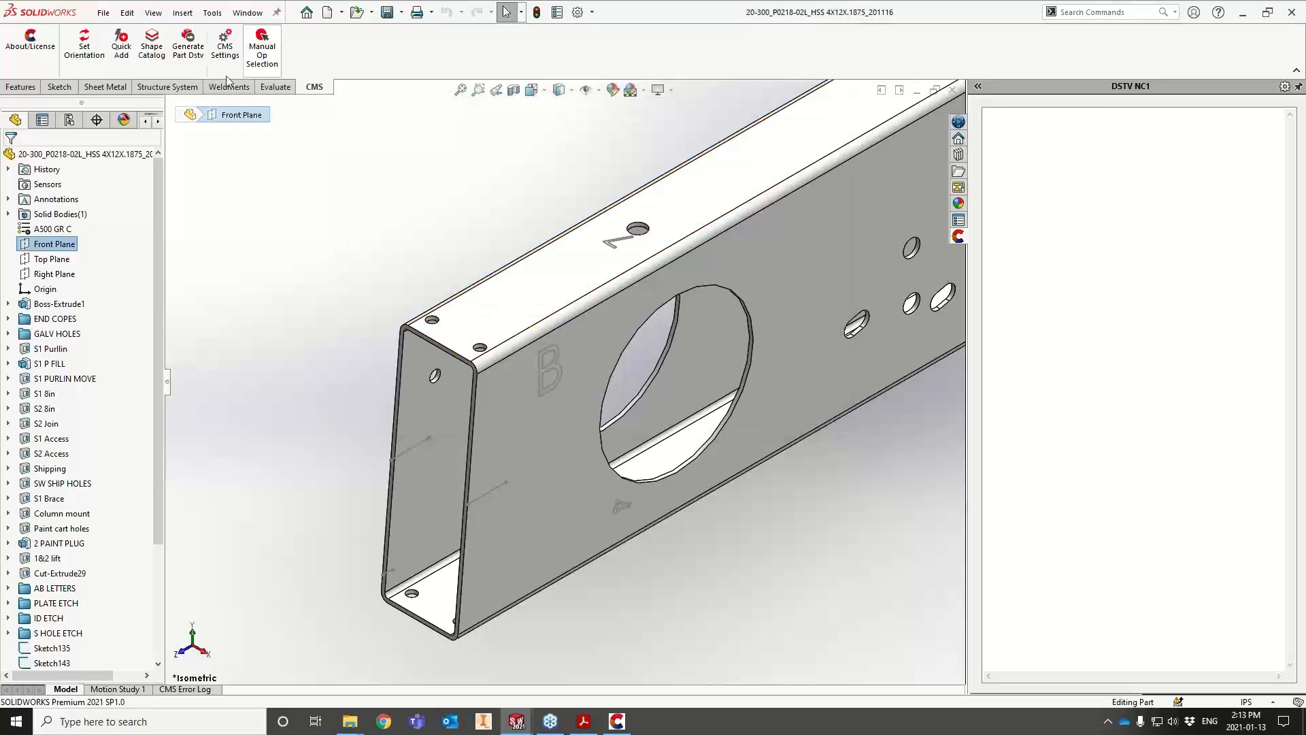
Generate the DSTV file for the HSS beam part
click(188, 42)
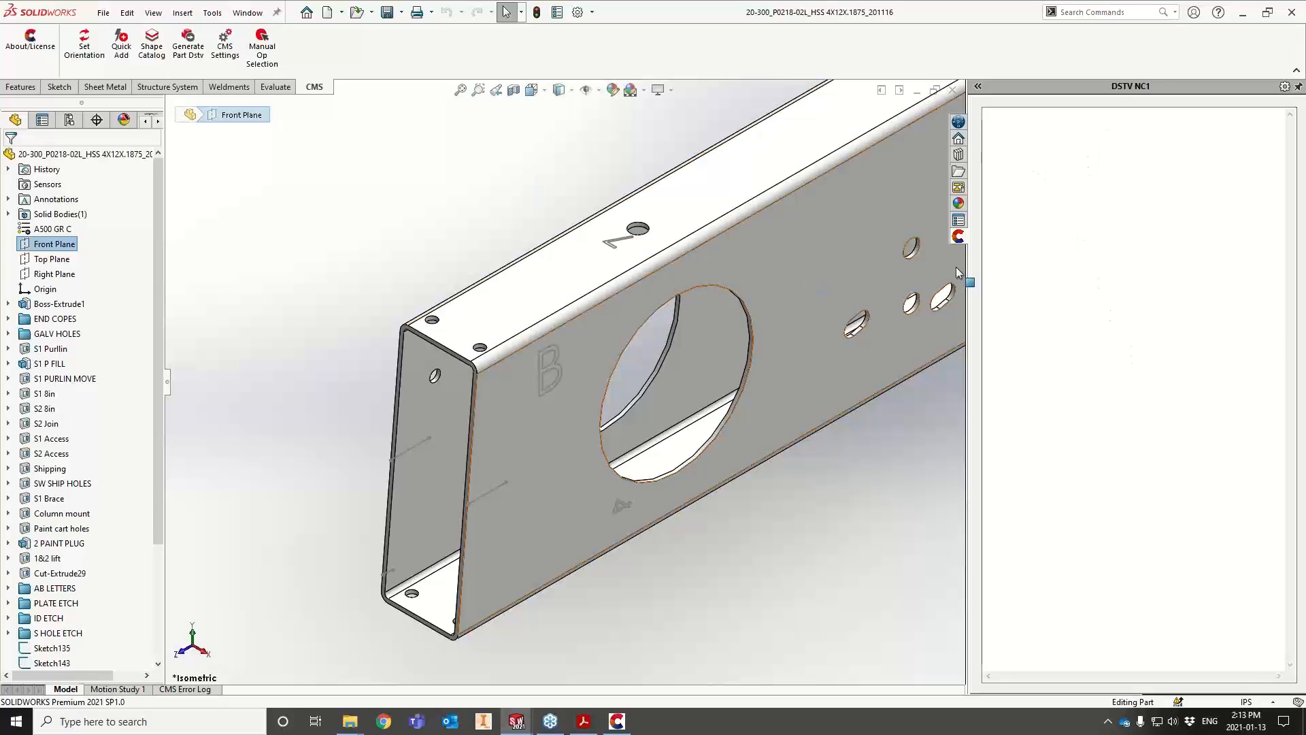
click(193, 60)
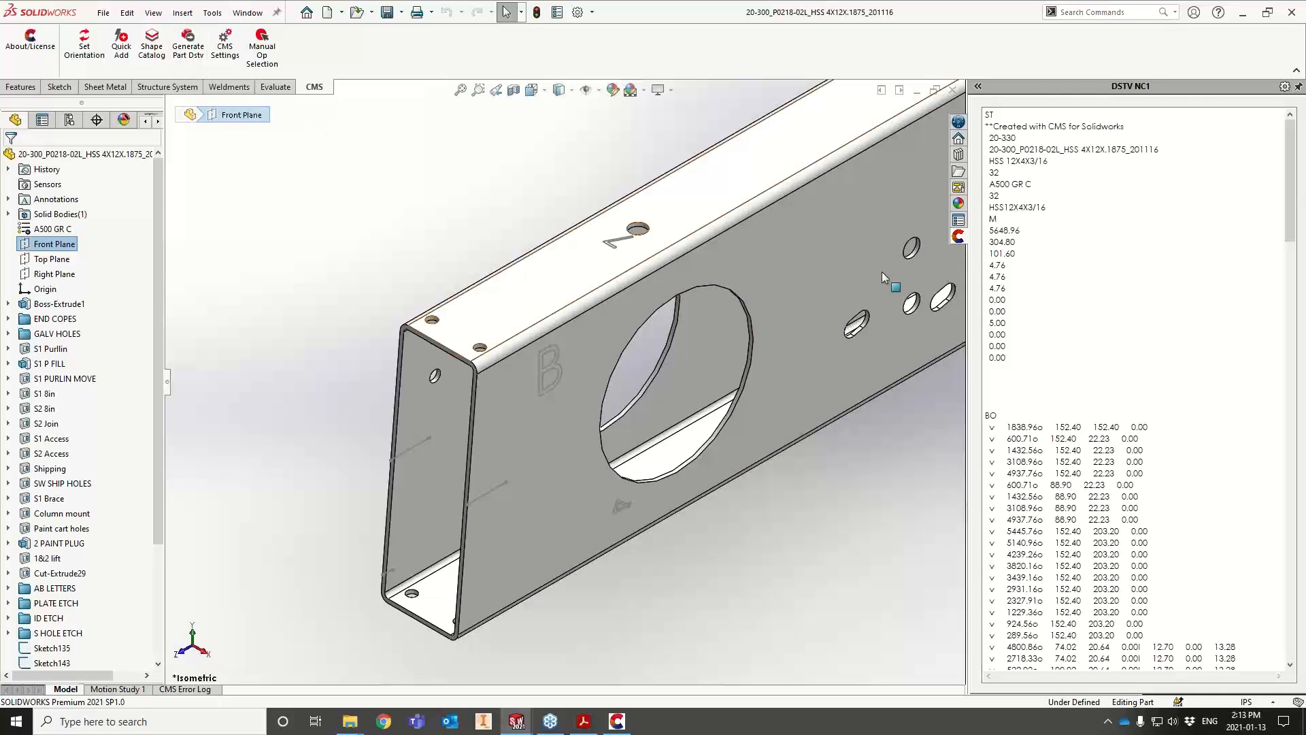
Read through the header and the BO hole blocks of the generated DSTV NC1 text
scroll(1108, 212, down, 4)
scroll(1105, 215, up, 4)
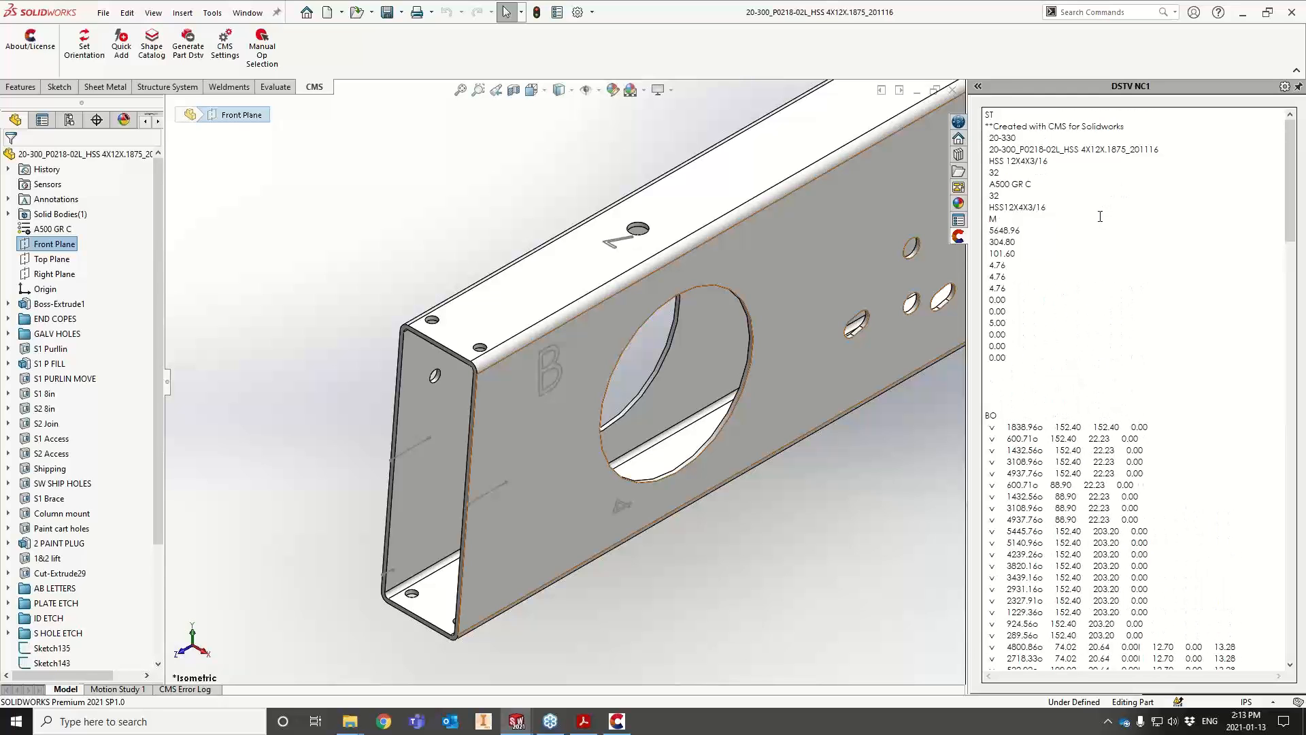
scroll(1100, 216, down, 4)
scroll(1100, 216, down, 3)
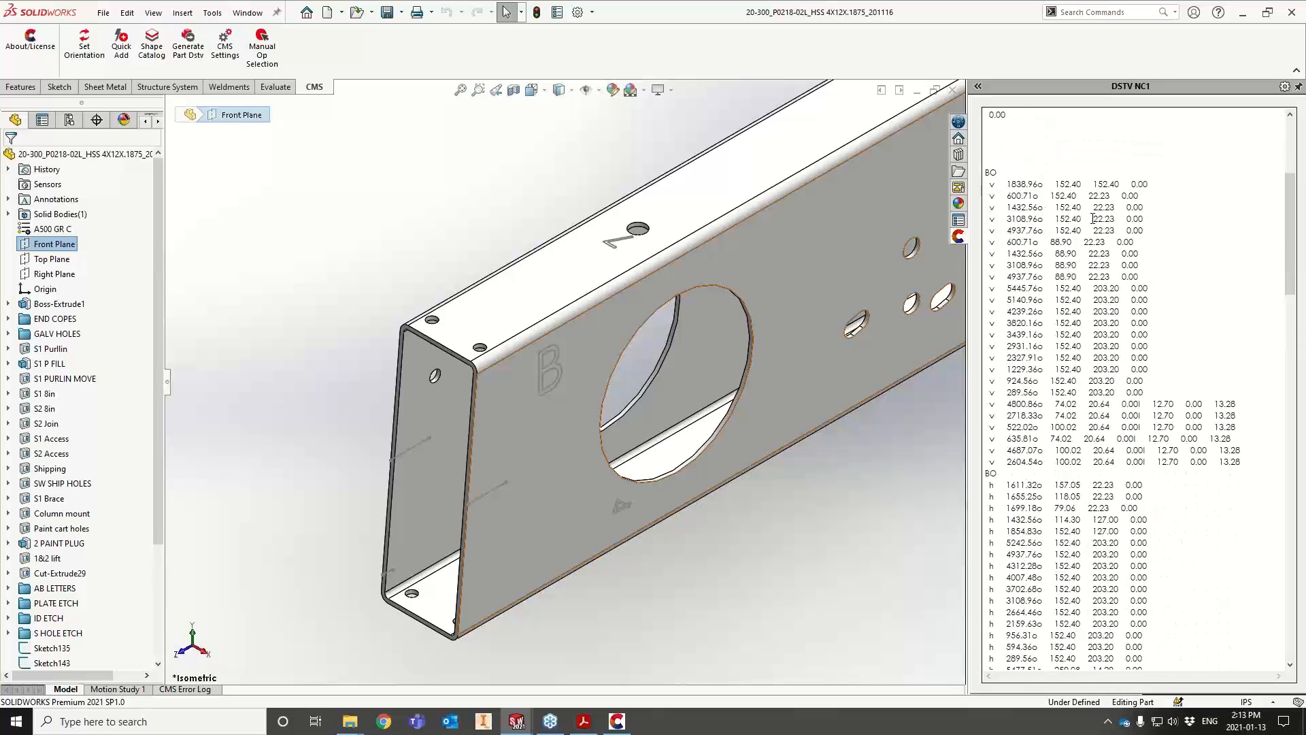
scroll(1063, 297, down, 1)
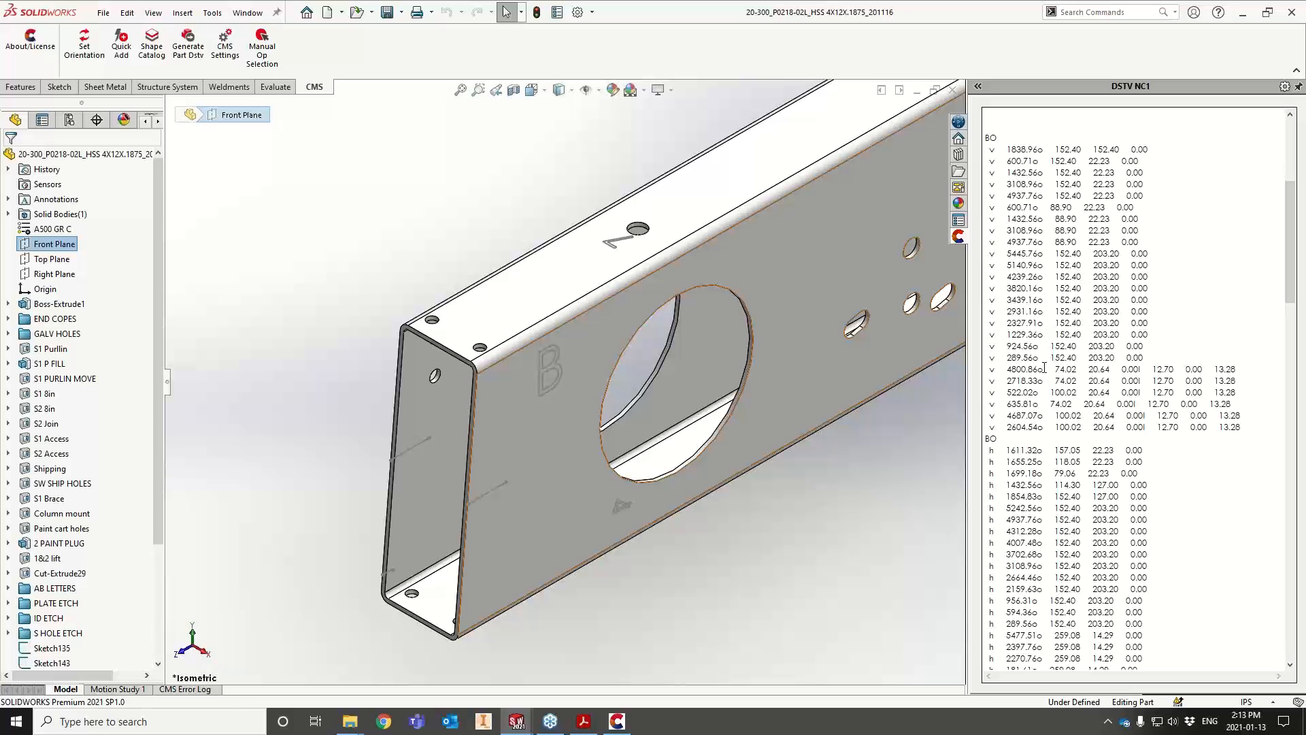
scroll(1126, 373, down, 20)
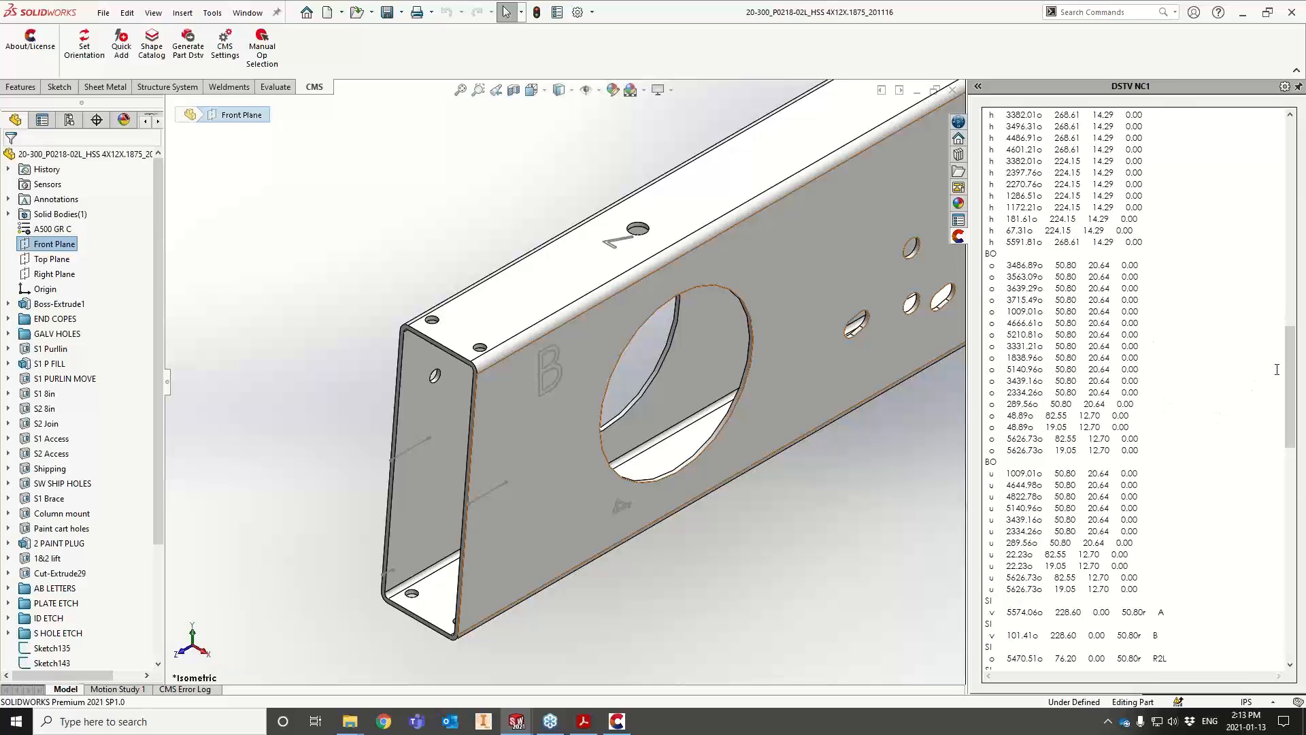
Examine the SI marking blocks in the NC1 text, from mark A down to the KO blocks
key(ctrl+a)
drag(1285, 369, 1284, 395)
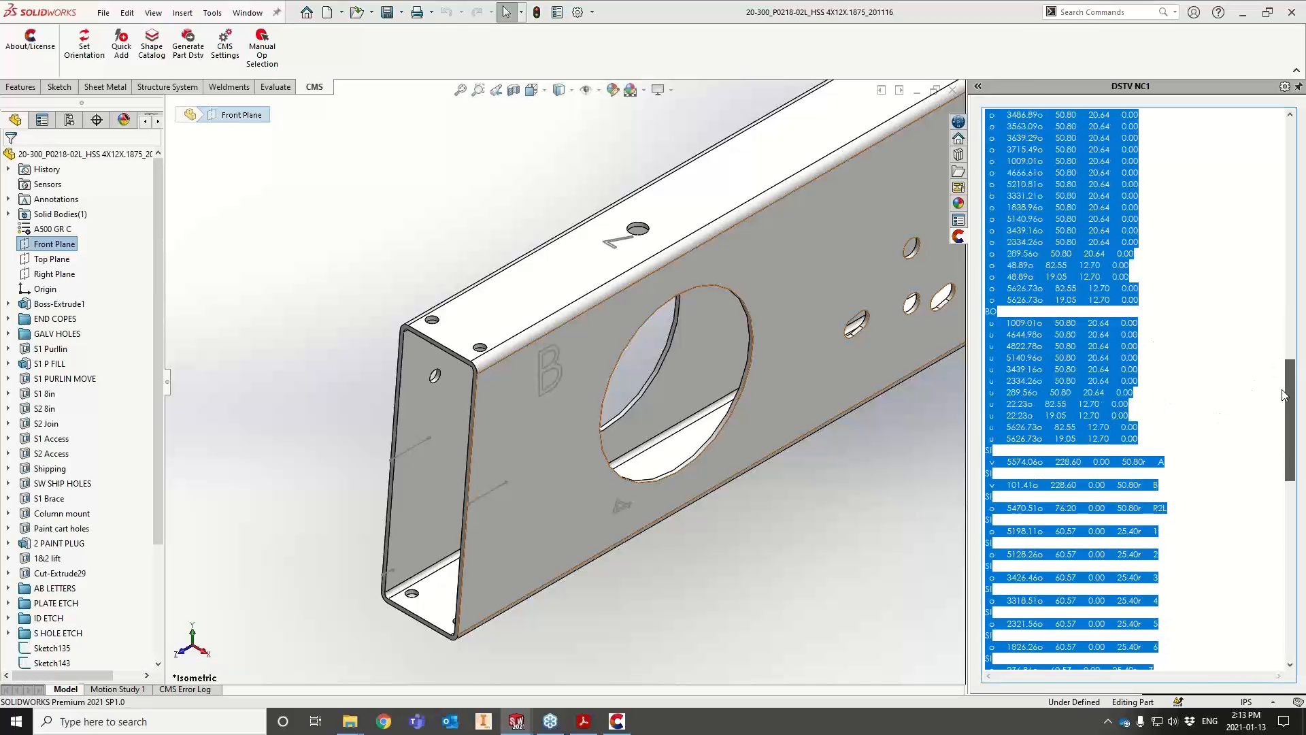
click(1225, 404)
scroll(1062, 376, down, 5)
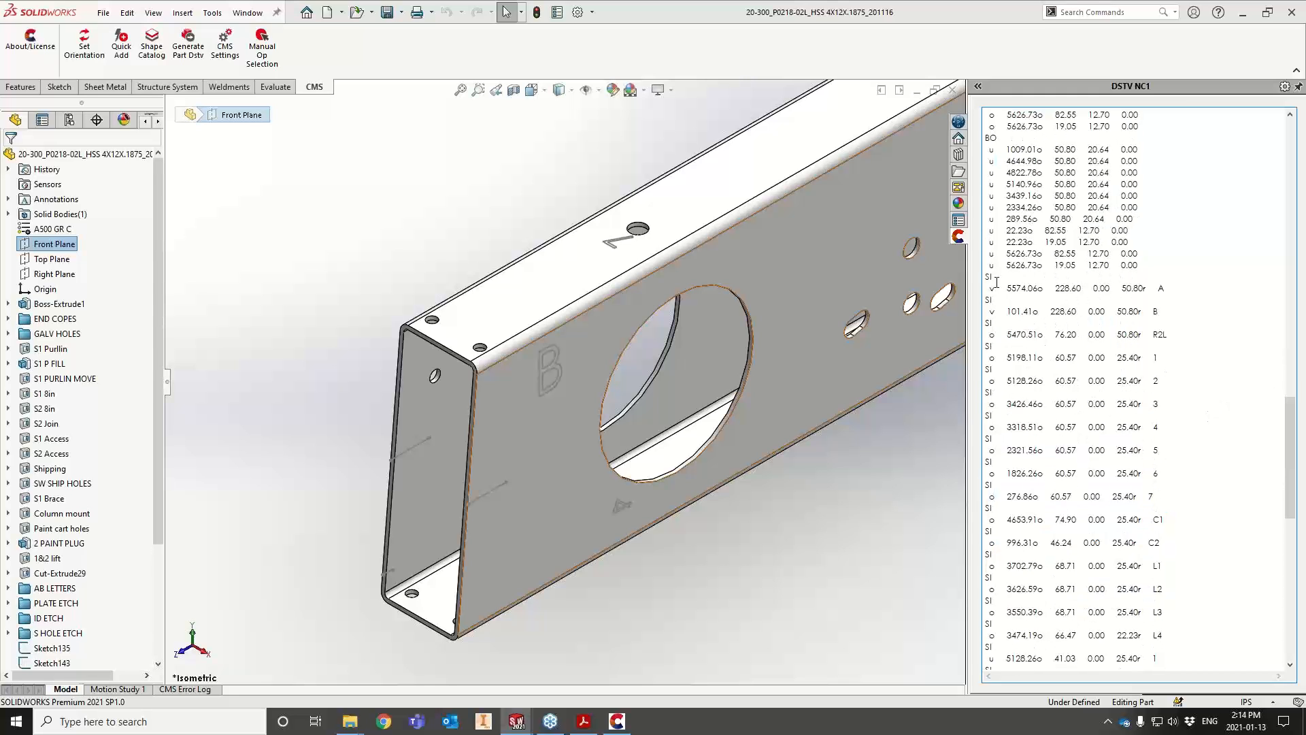
drag(986, 276, 1162, 439)
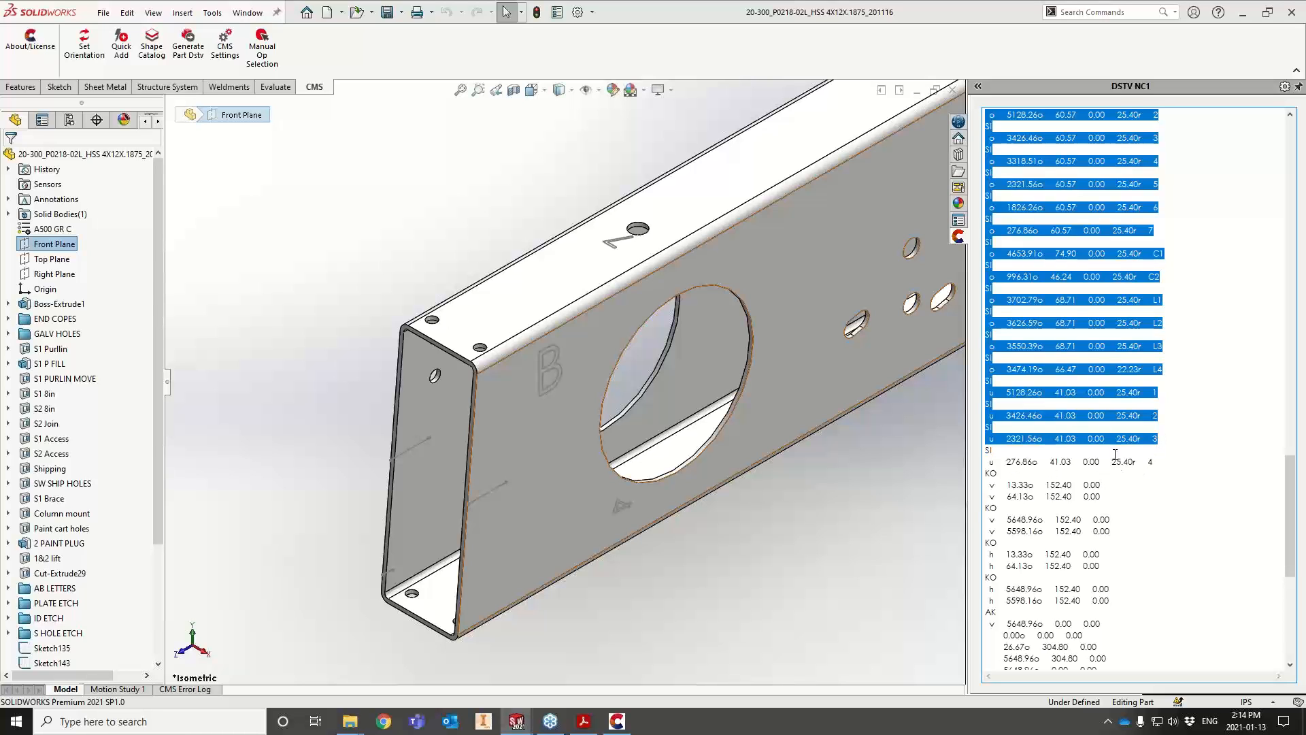
scroll(1115, 455, up, 5)
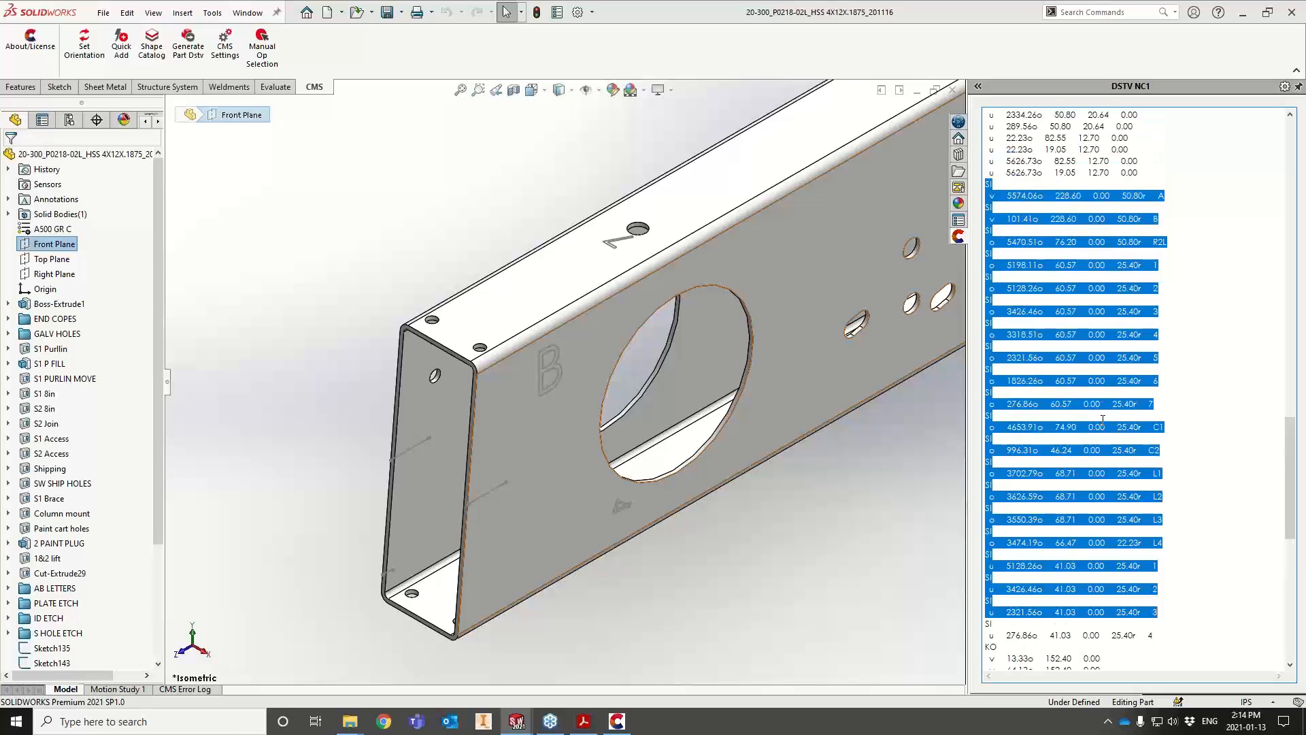
click(1031, 214)
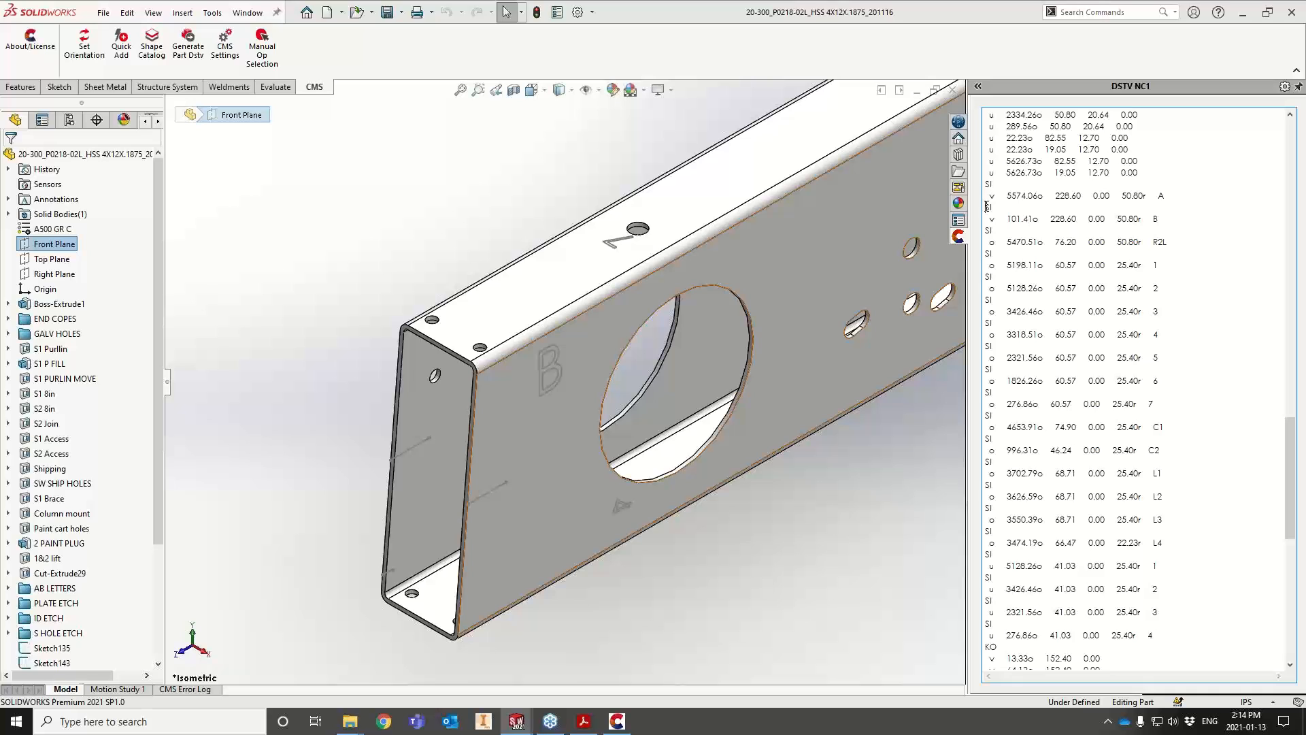
Delete every SI marking block except R2L from the NC1 text, along with the leftover blank line
drag(1173, 212, 980, 185)
key(Delete)
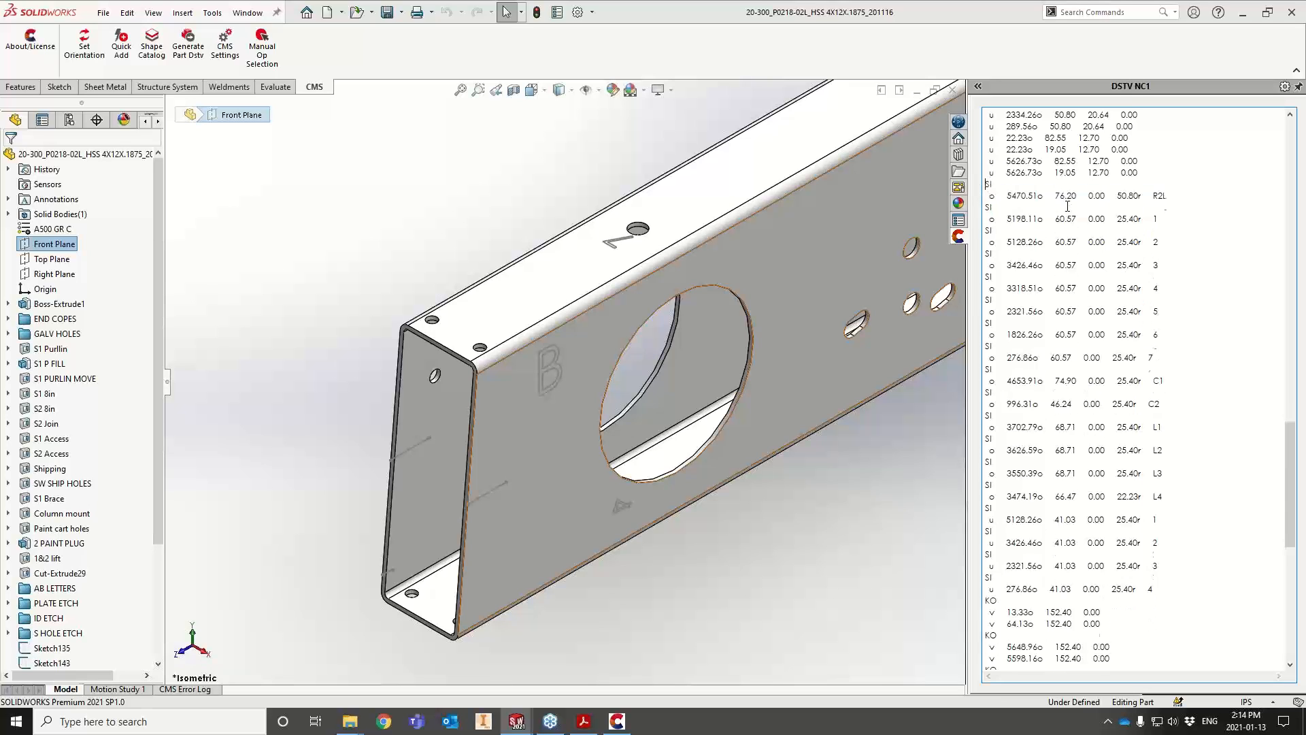
drag(987, 212, 1171, 515)
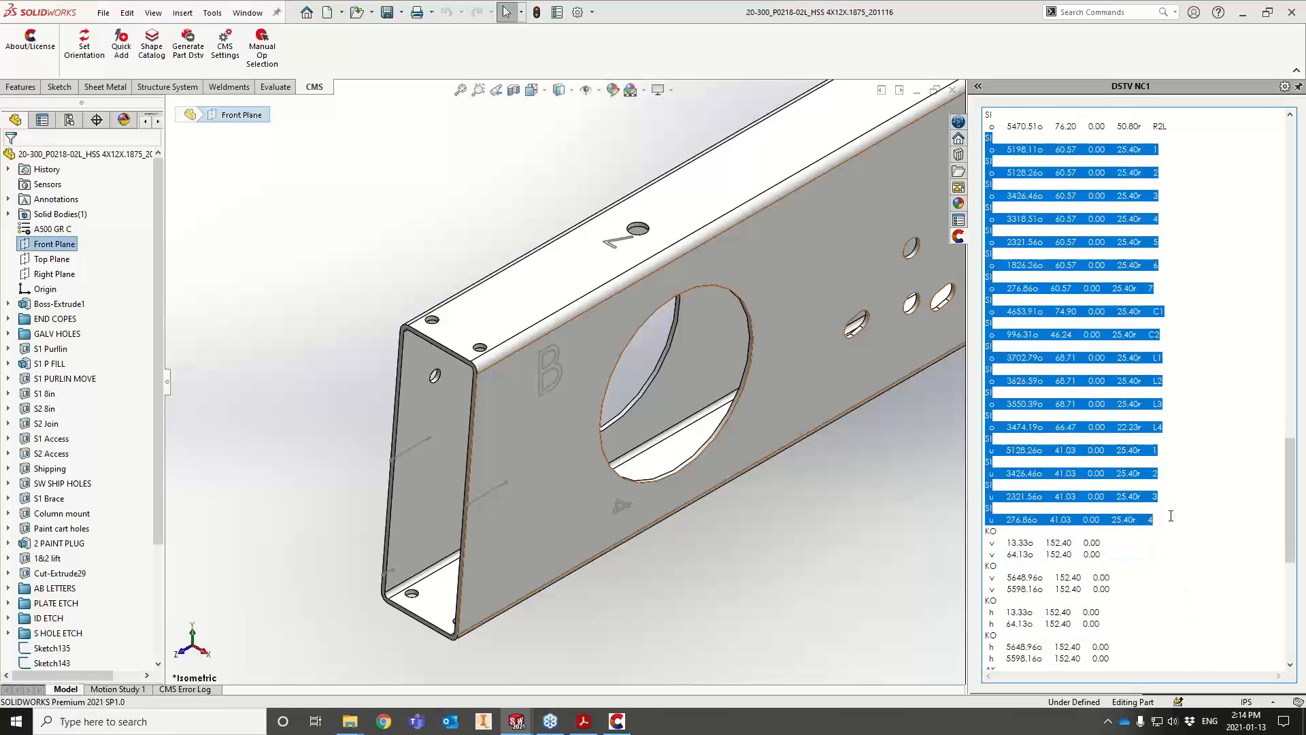
key(Delete)
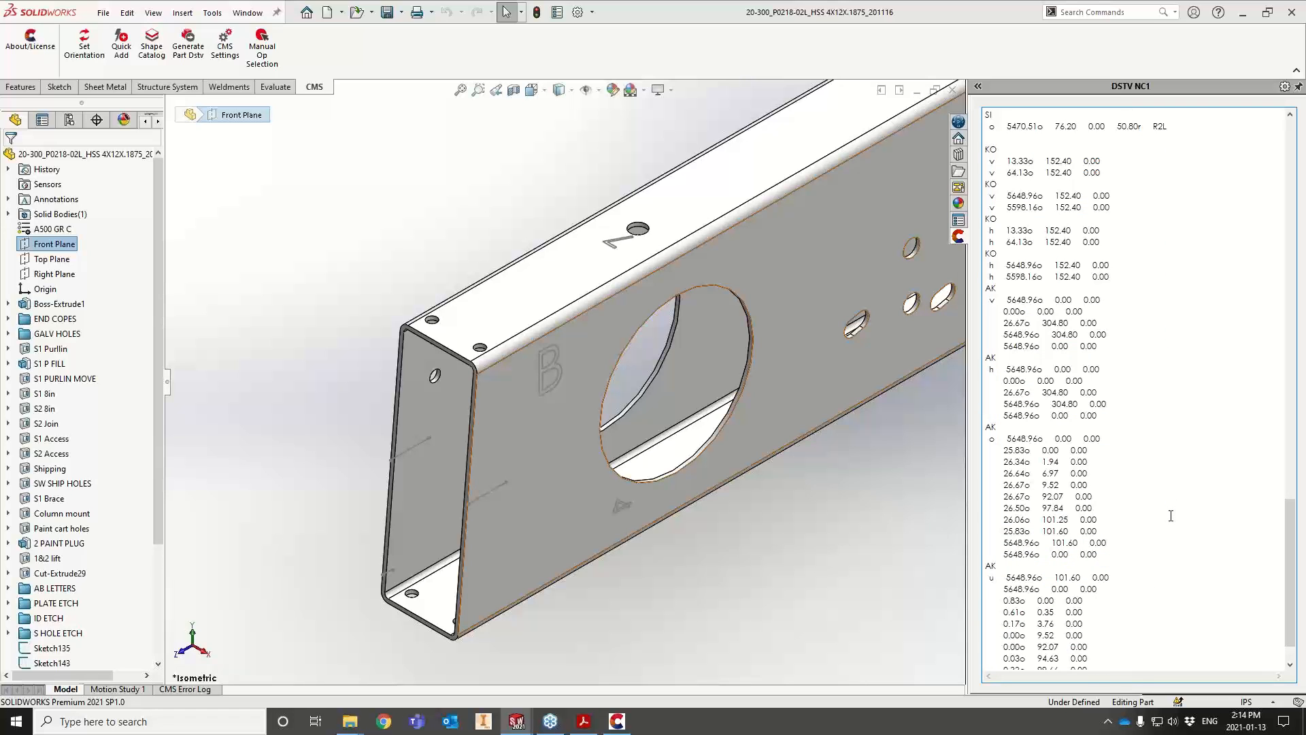
key(Delete)
Review the edited NC1 text from the R2L marking back up to the header data
scroll(1086, 270, up, 3)
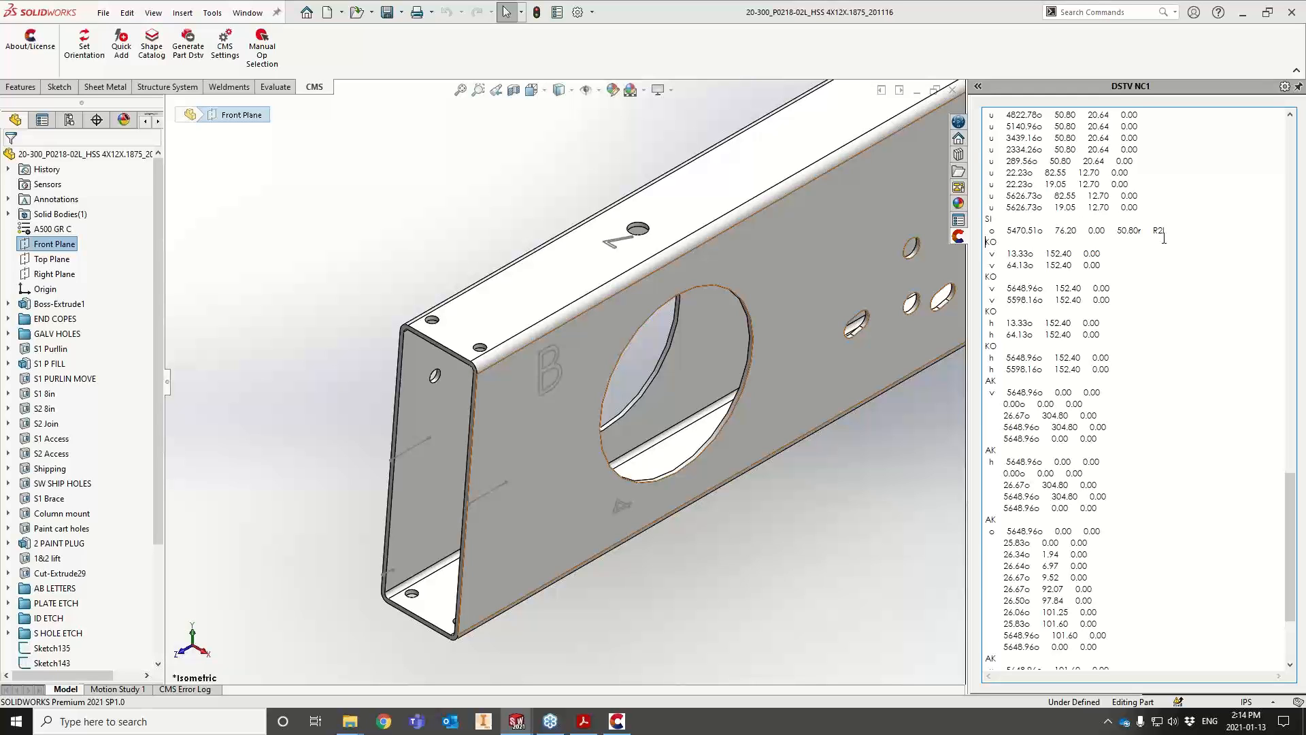
scroll(1167, 258, up, 5)
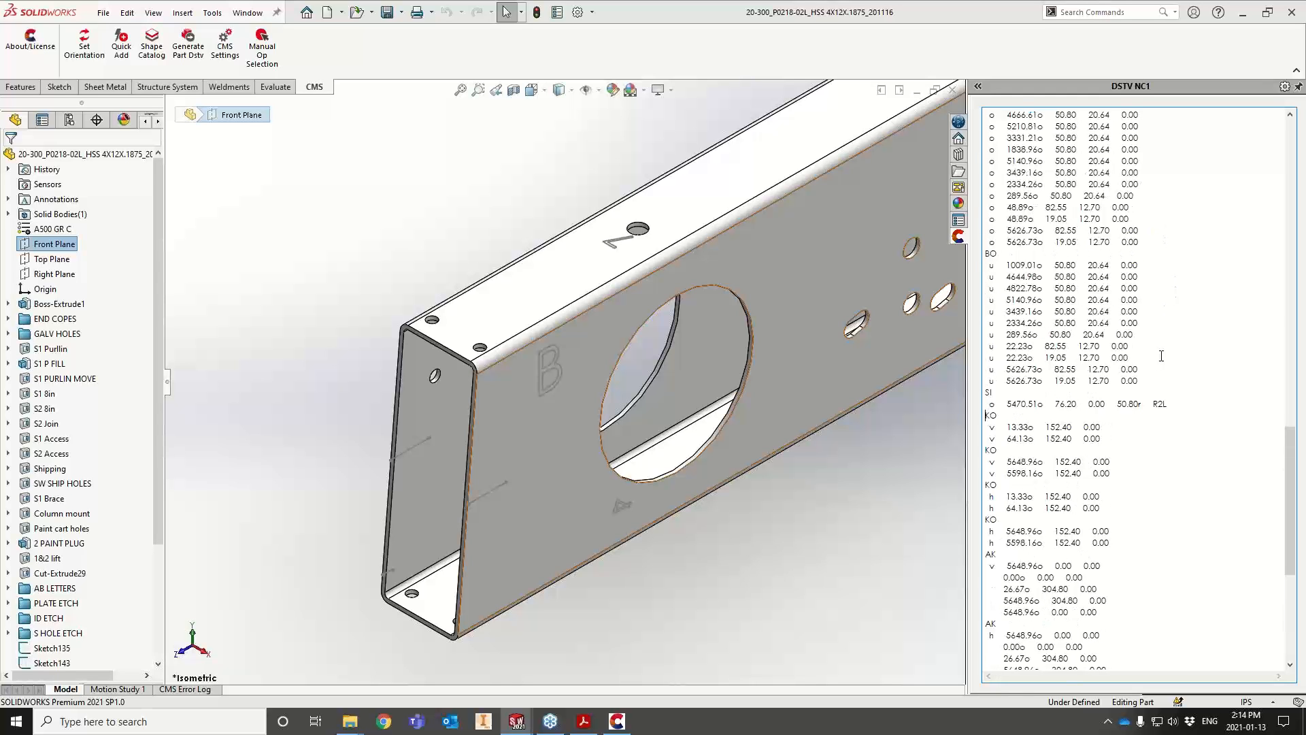
scroll(1162, 356, up, 12)
scroll(1168, 363, up, 12)
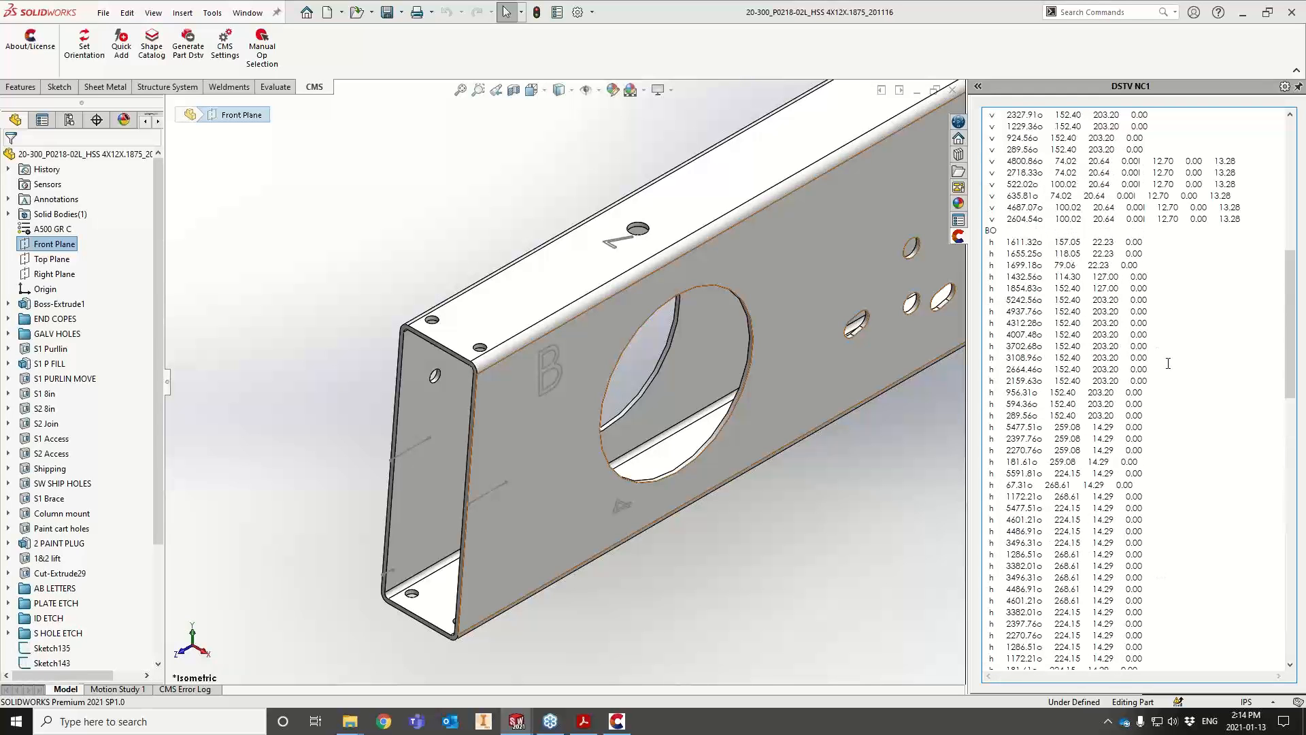
scroll(1167, 355, up, 6)
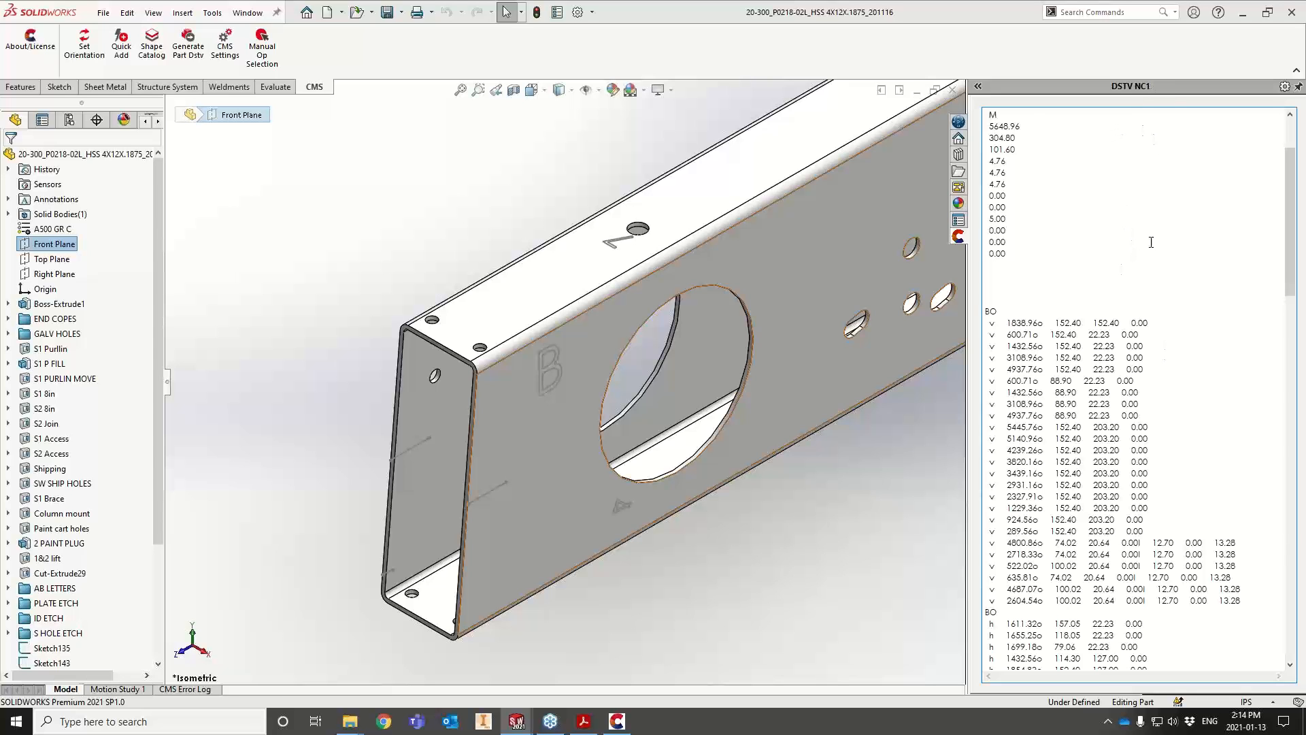
scroll(1151, 242, up, 3)
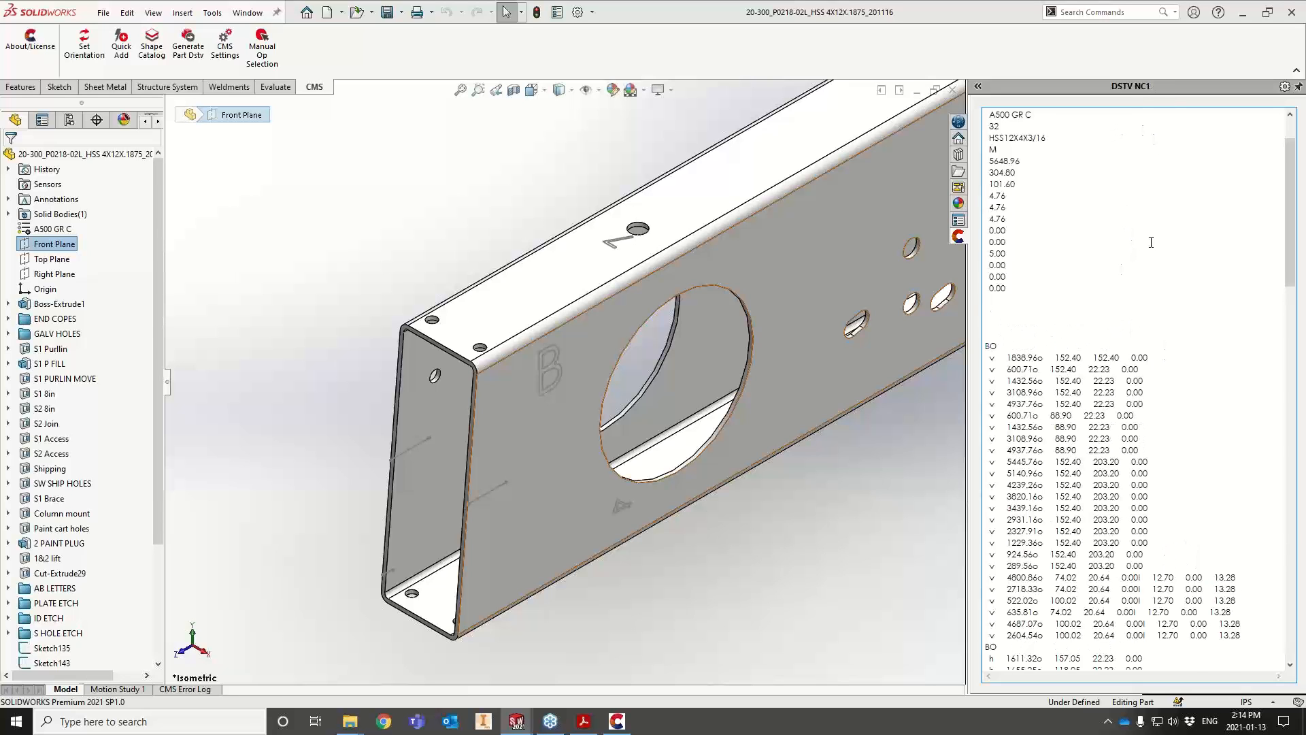
Check the generated NC1 file's entry in the NC1 output folder before returning to the DSTV text
right_click(1147, 207)
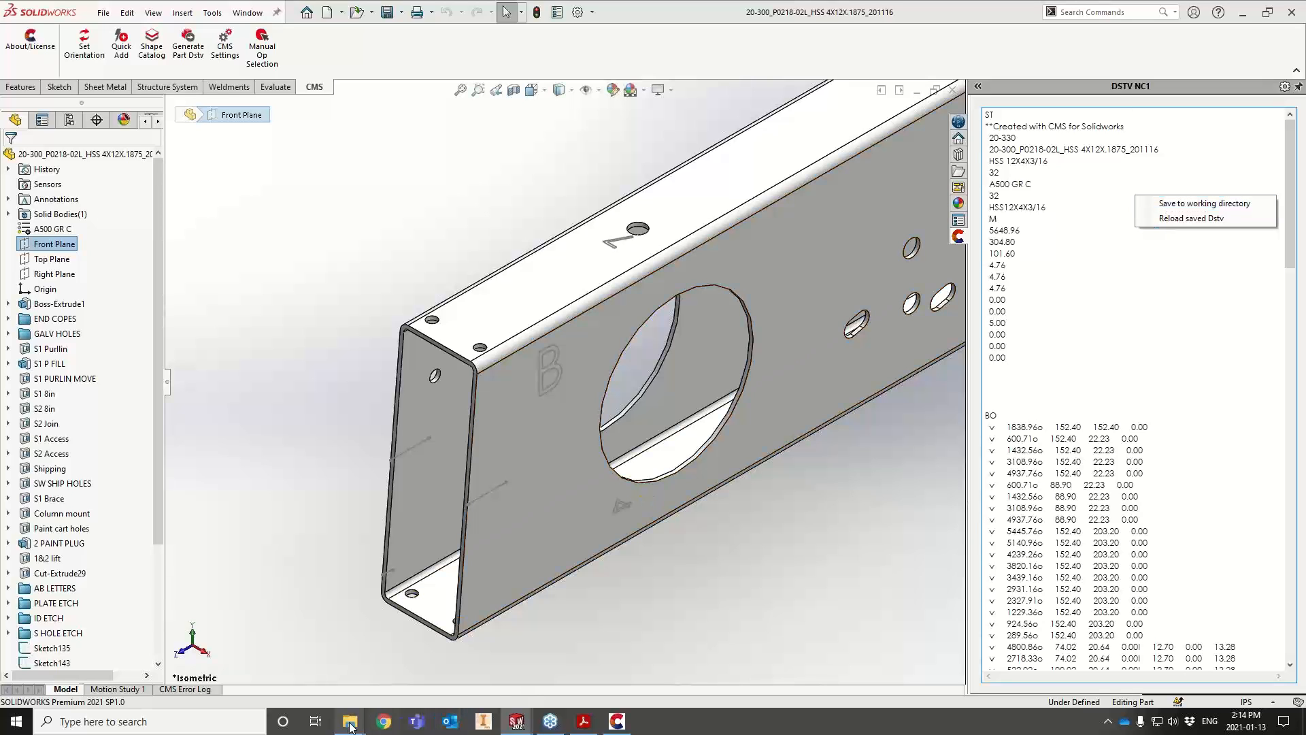
mouse_move(350, 727)
click(313, 689)
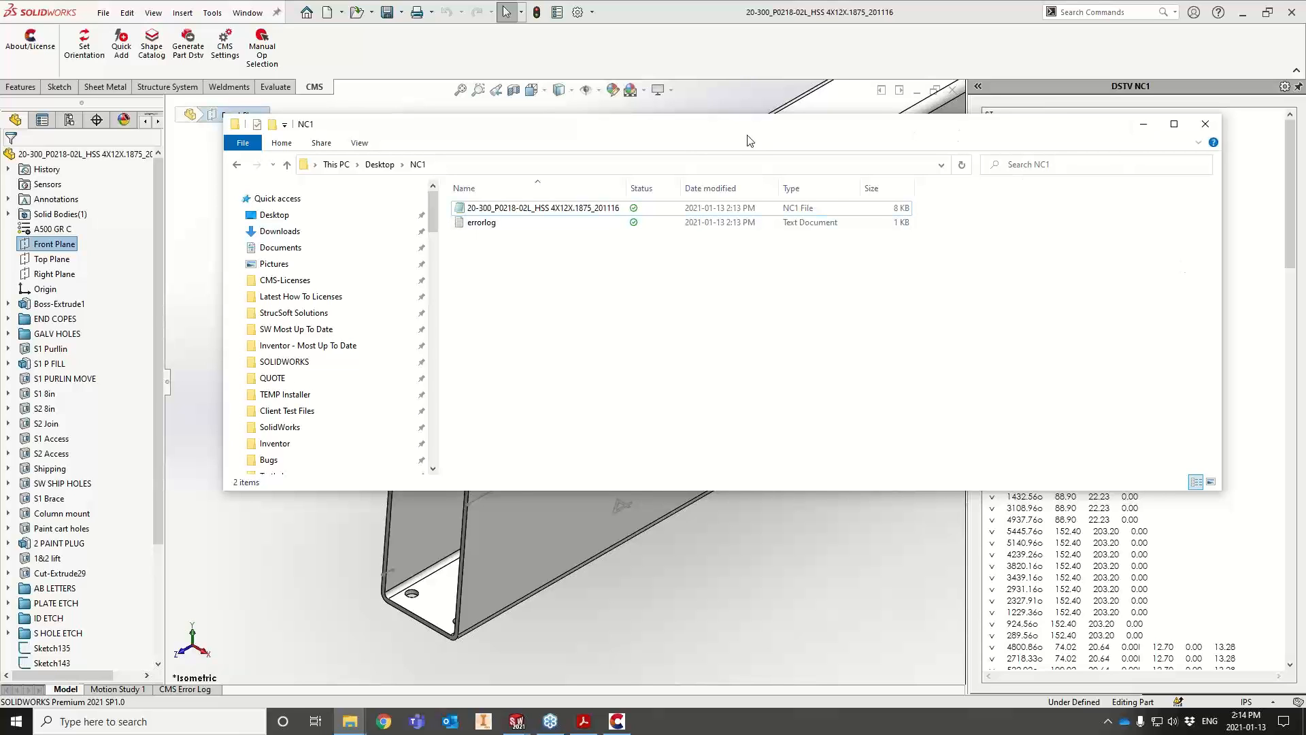
click(1225, 240)
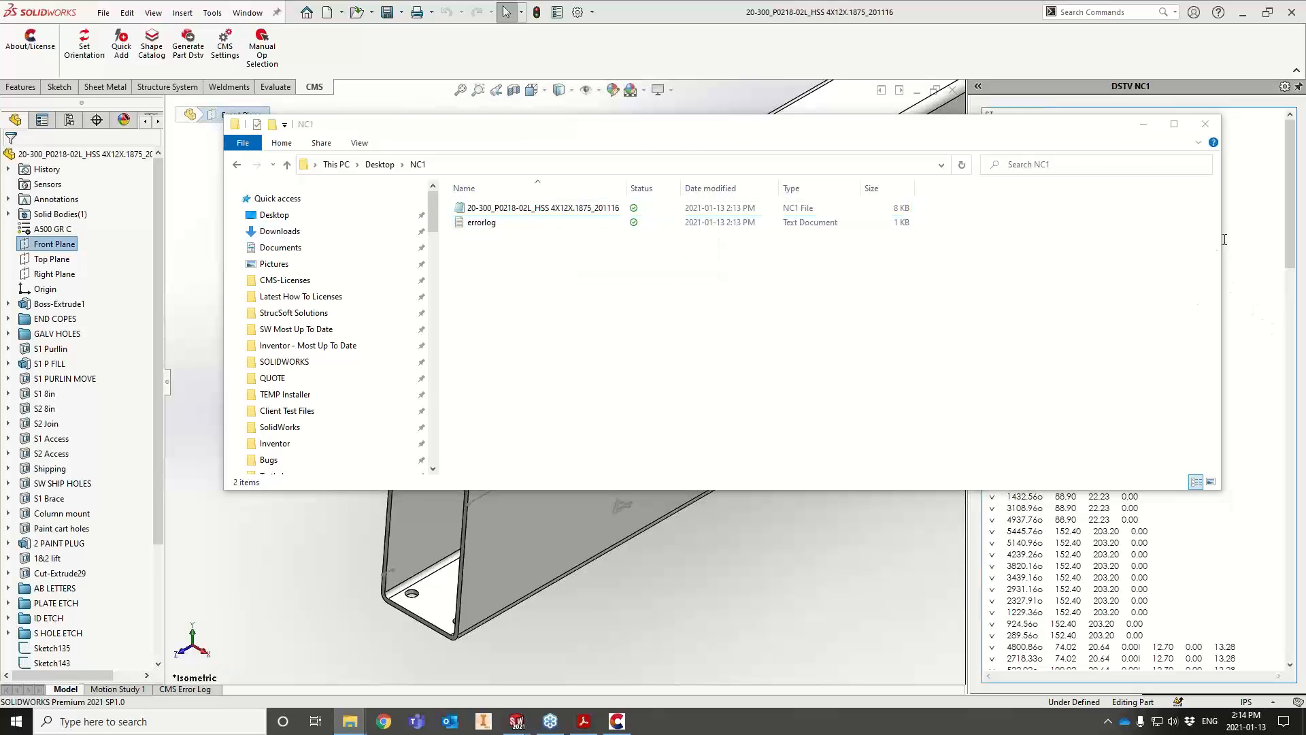
click(1148, 127)
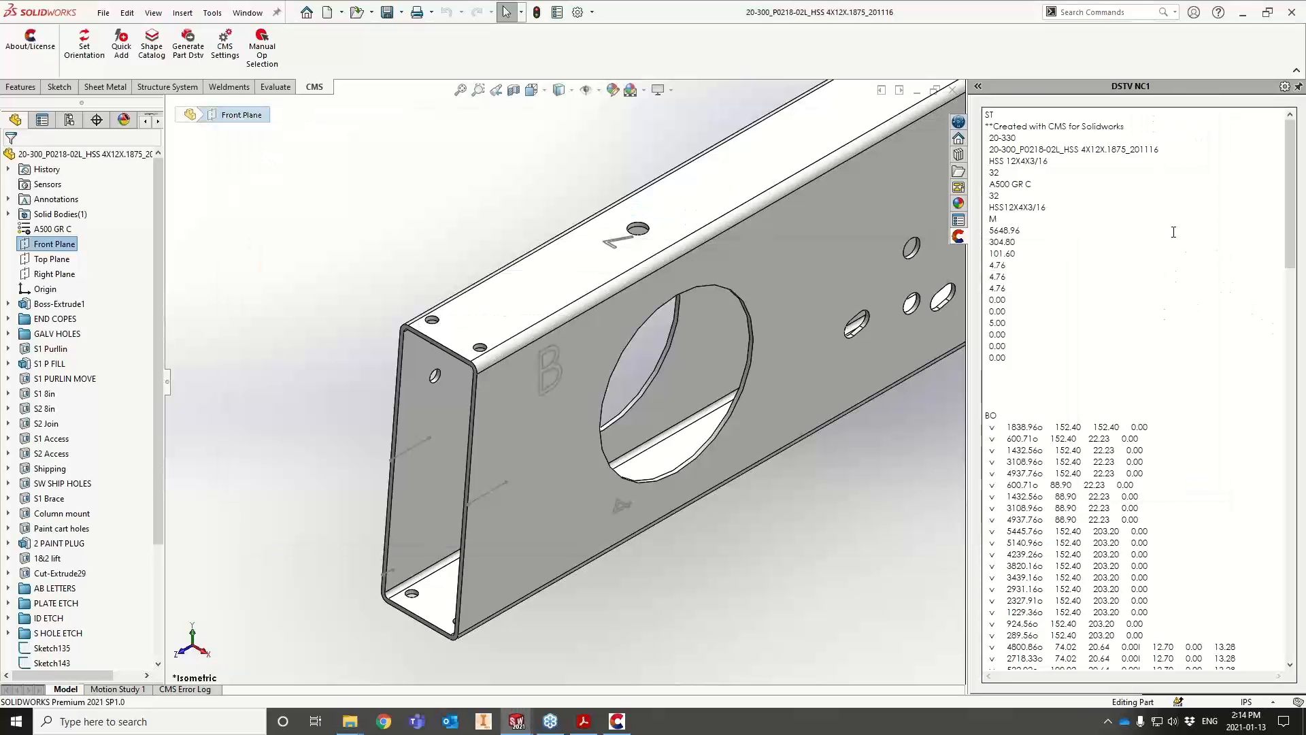
Save the edited DSTV NC1 text to the working directory
right_click(1162, 200)
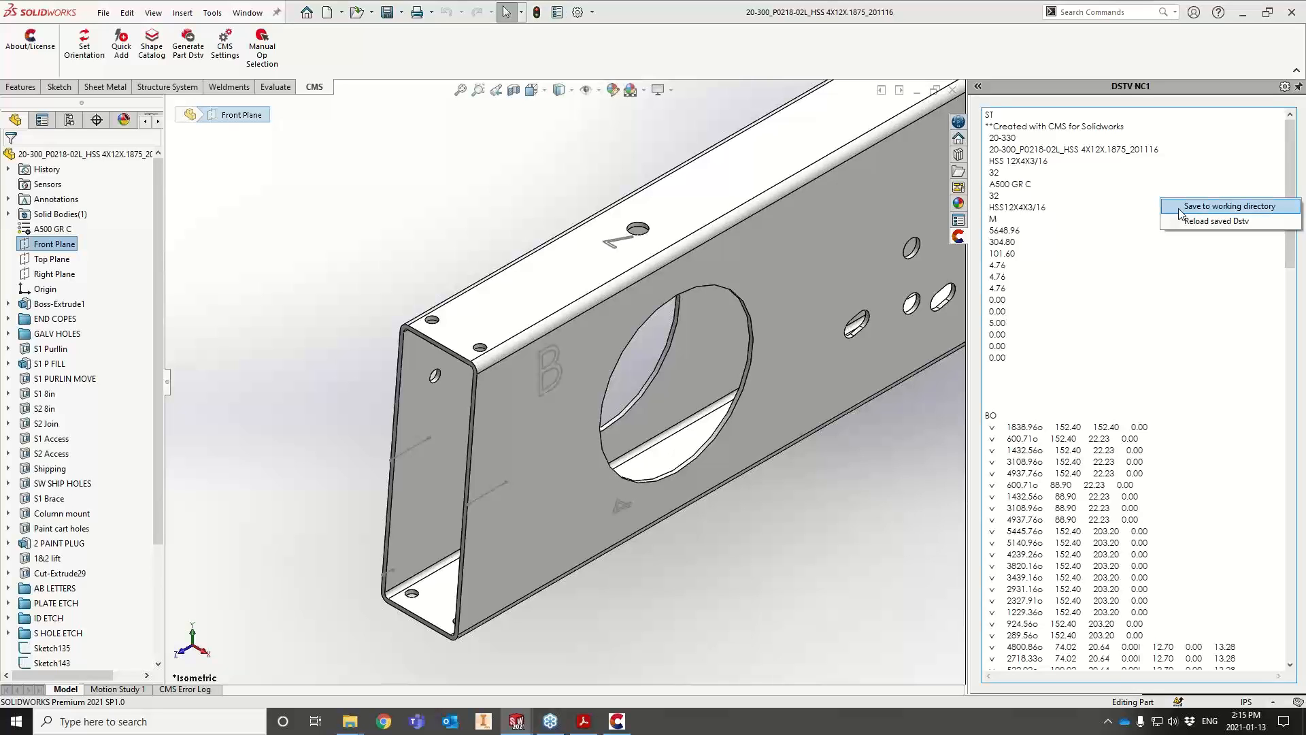
click(1180, 209)
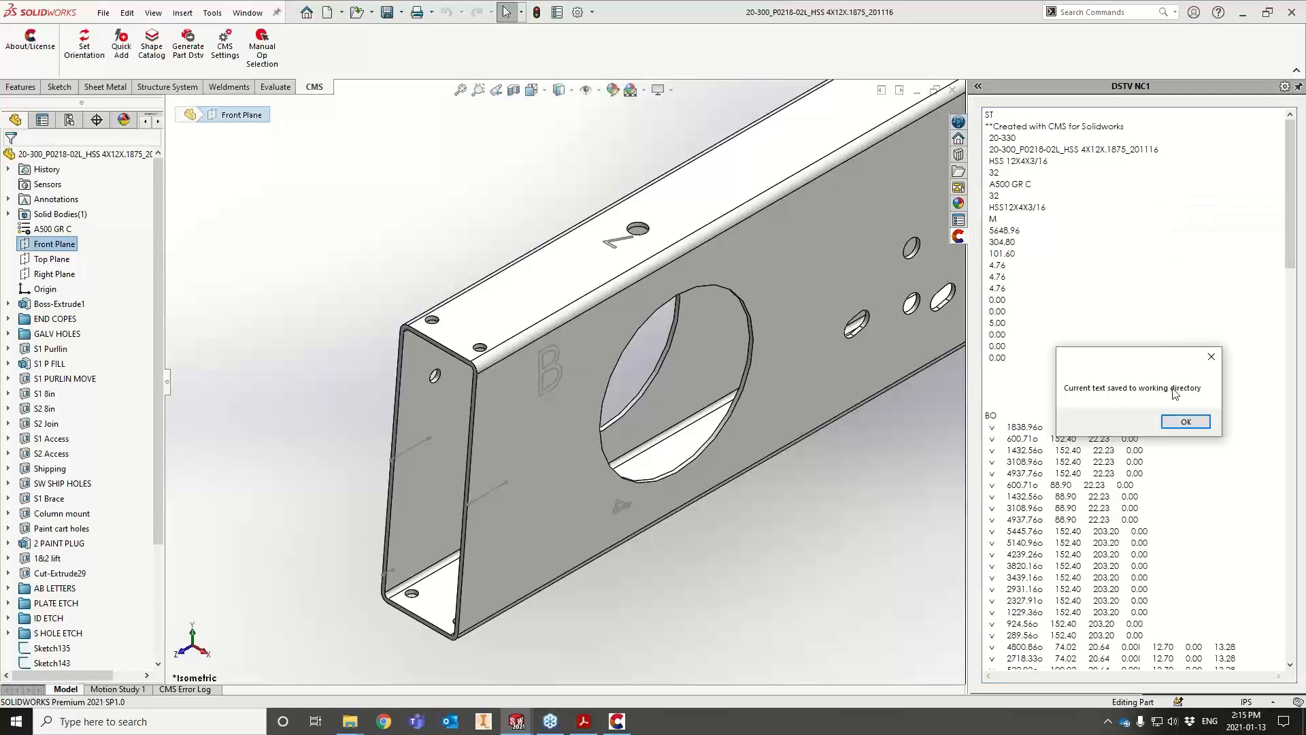
click(1186, 424)
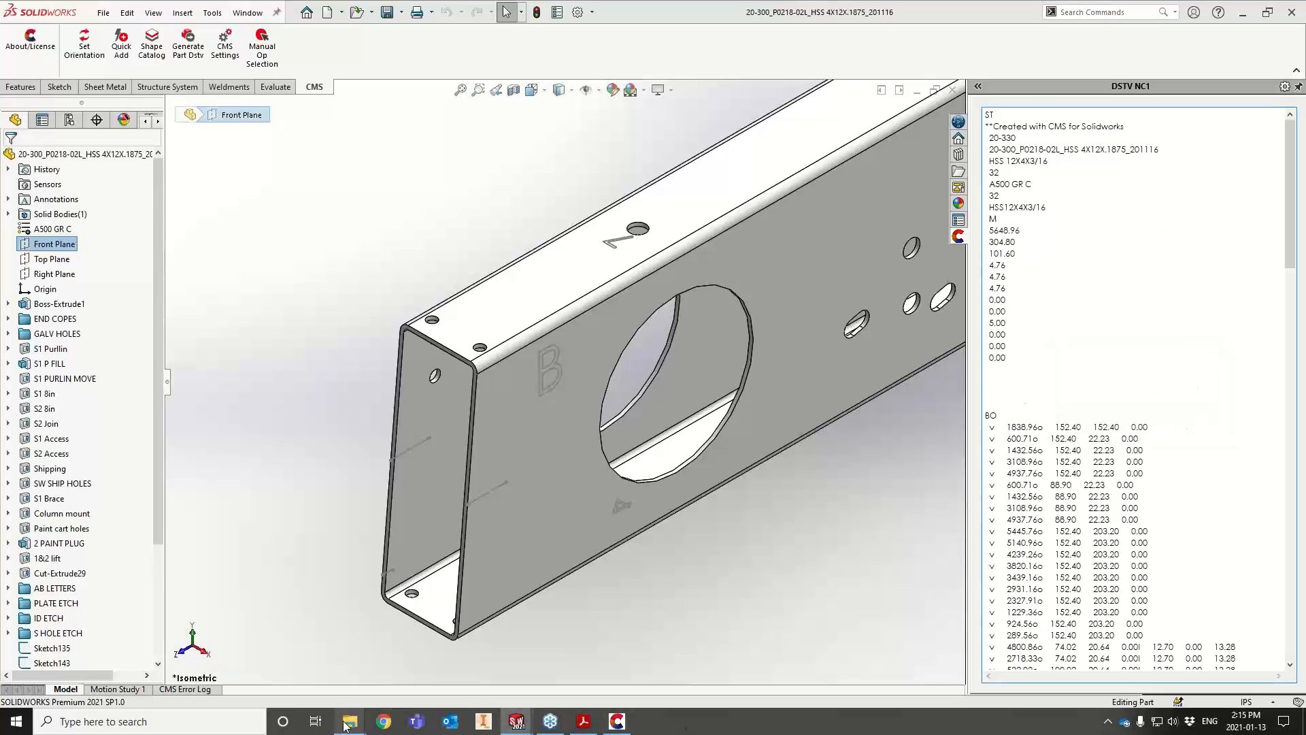
Copy the NC1 folder's path from File Explorer and load that folder in DSTV Component Manager
mouse_move(349, 722)
click(297, 671)
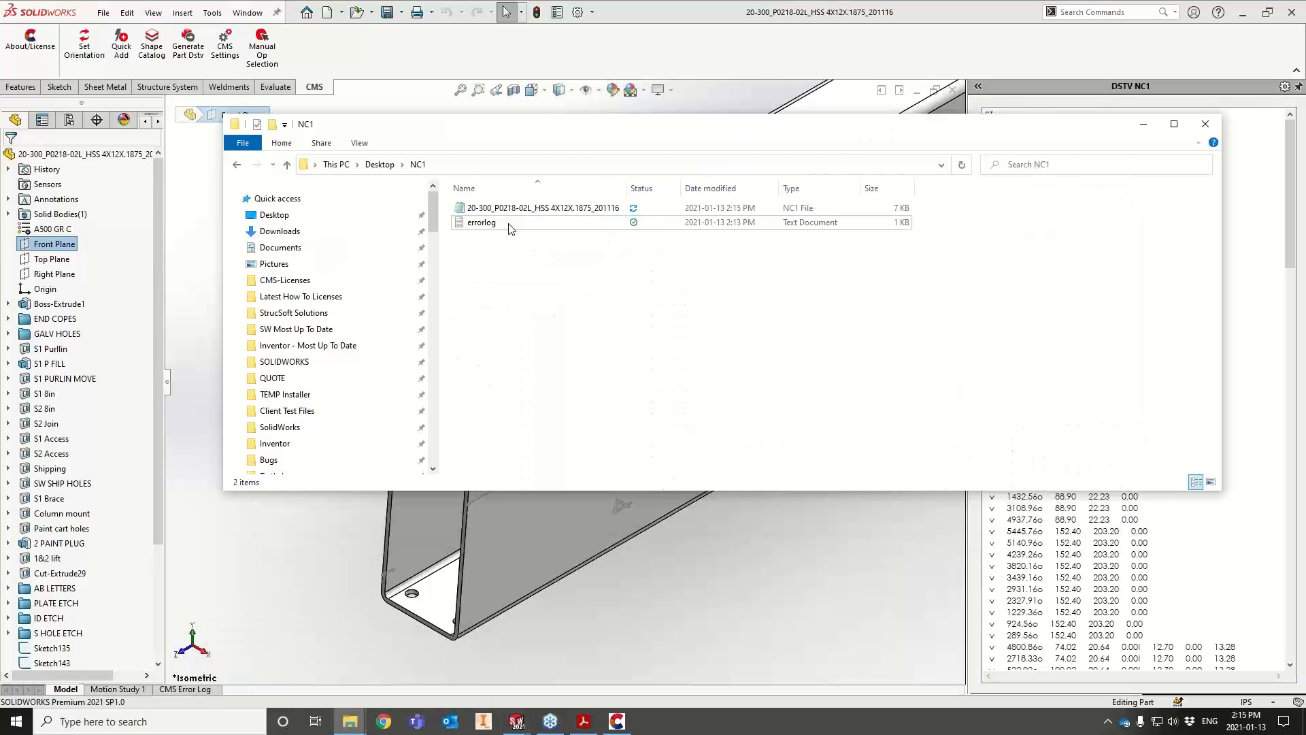
click(494, 166)
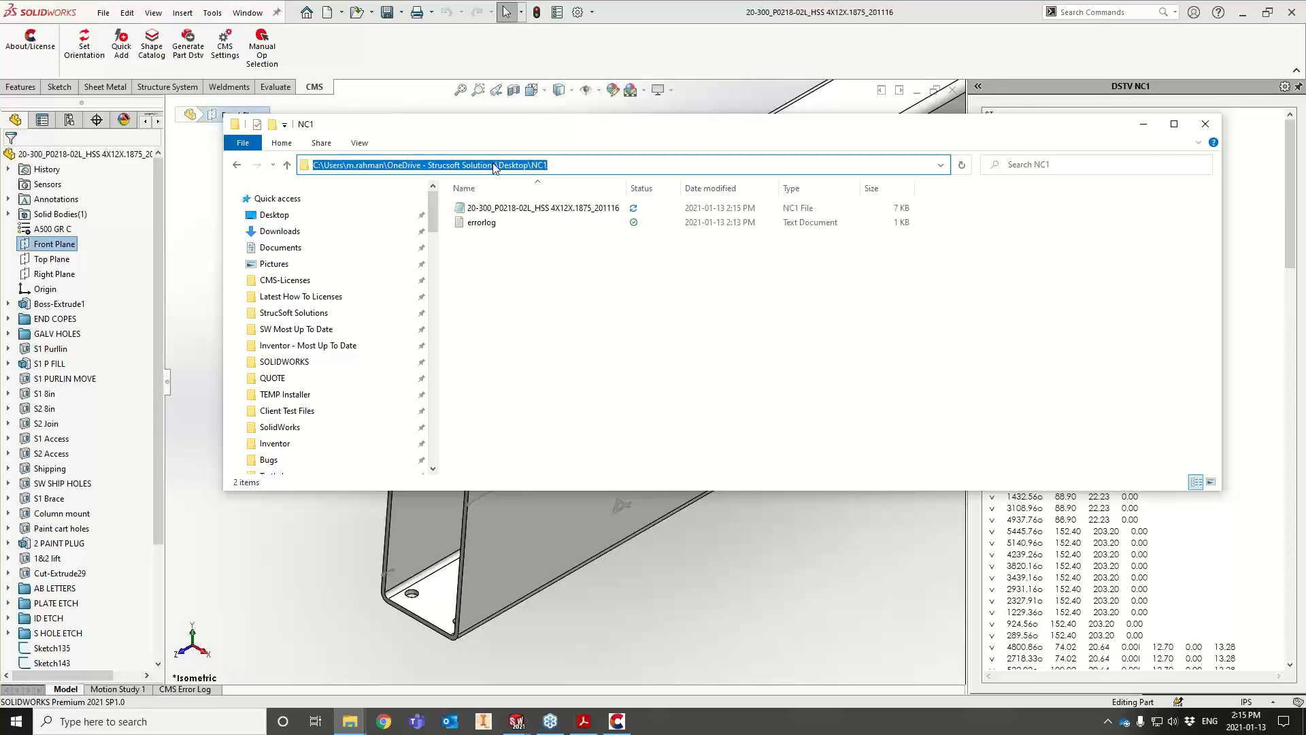
click(632, 726)
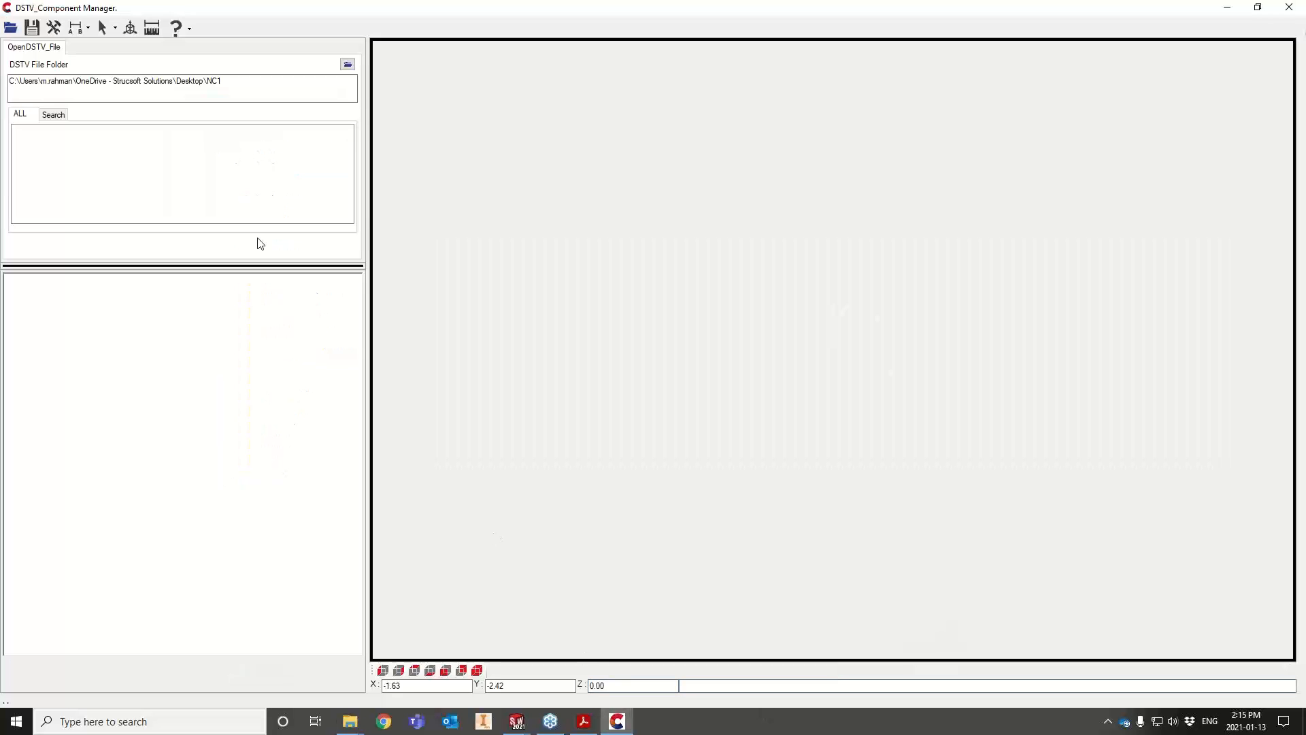
drag(249, 89, 2, 112)
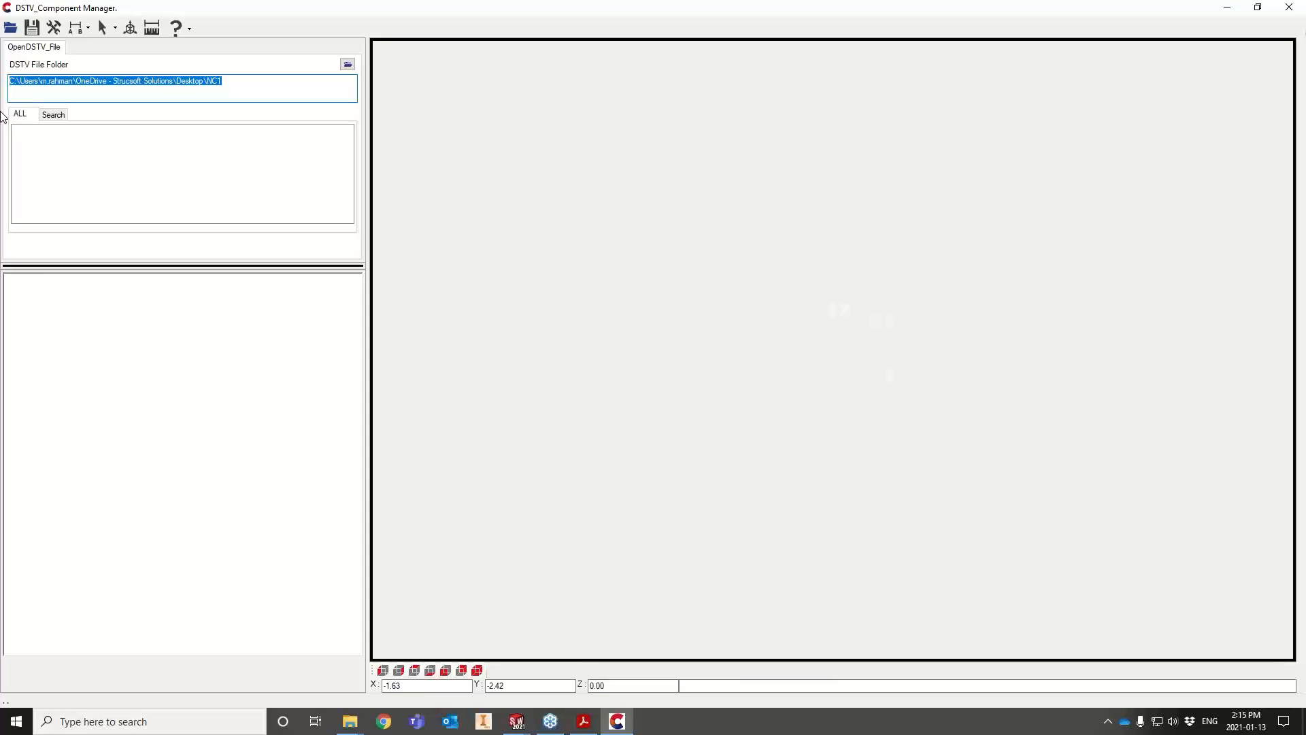
key(ctrl+v)
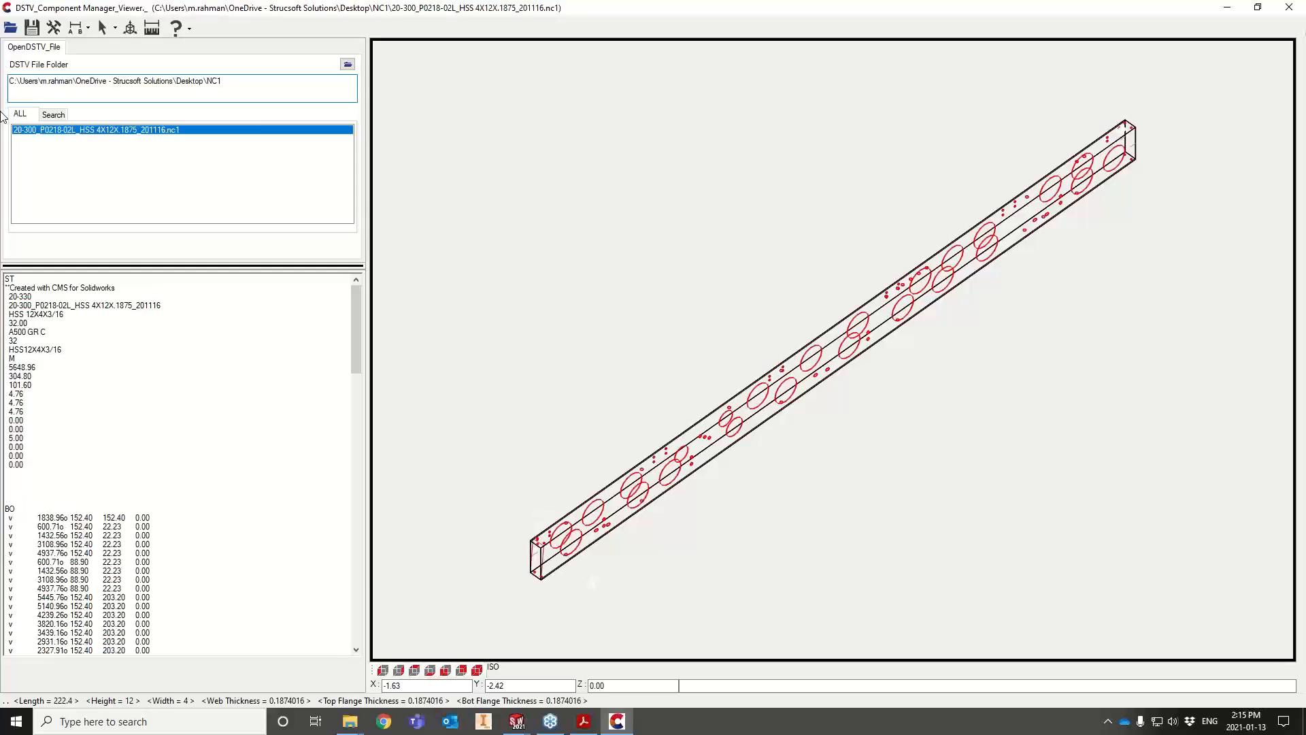
Examine the blue marking line at the beam's near end and its matching KO block in the NC1 text
mouse_move(525, 492)
middle_down()
mouse_move(505, 452)
mouse_move(525, 481)
middle_up()
scroll(609, 589, up, 5)
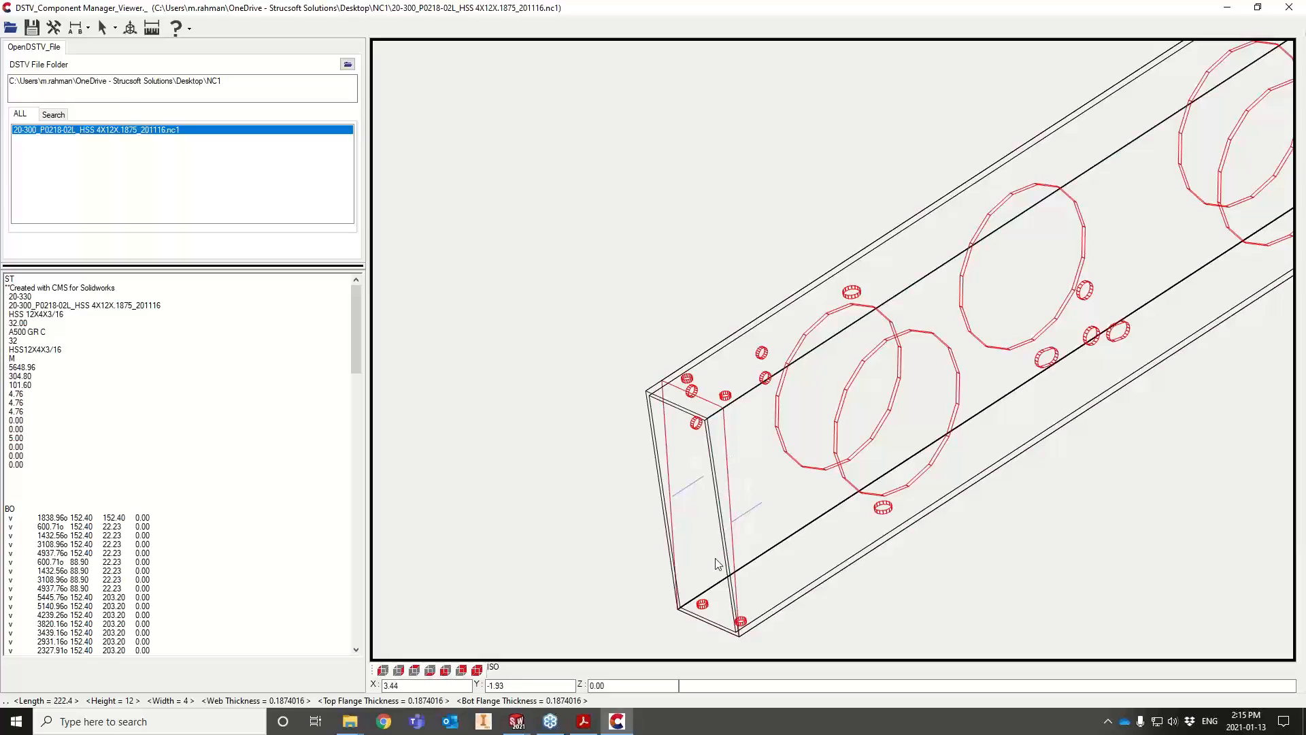
click(750, 516)
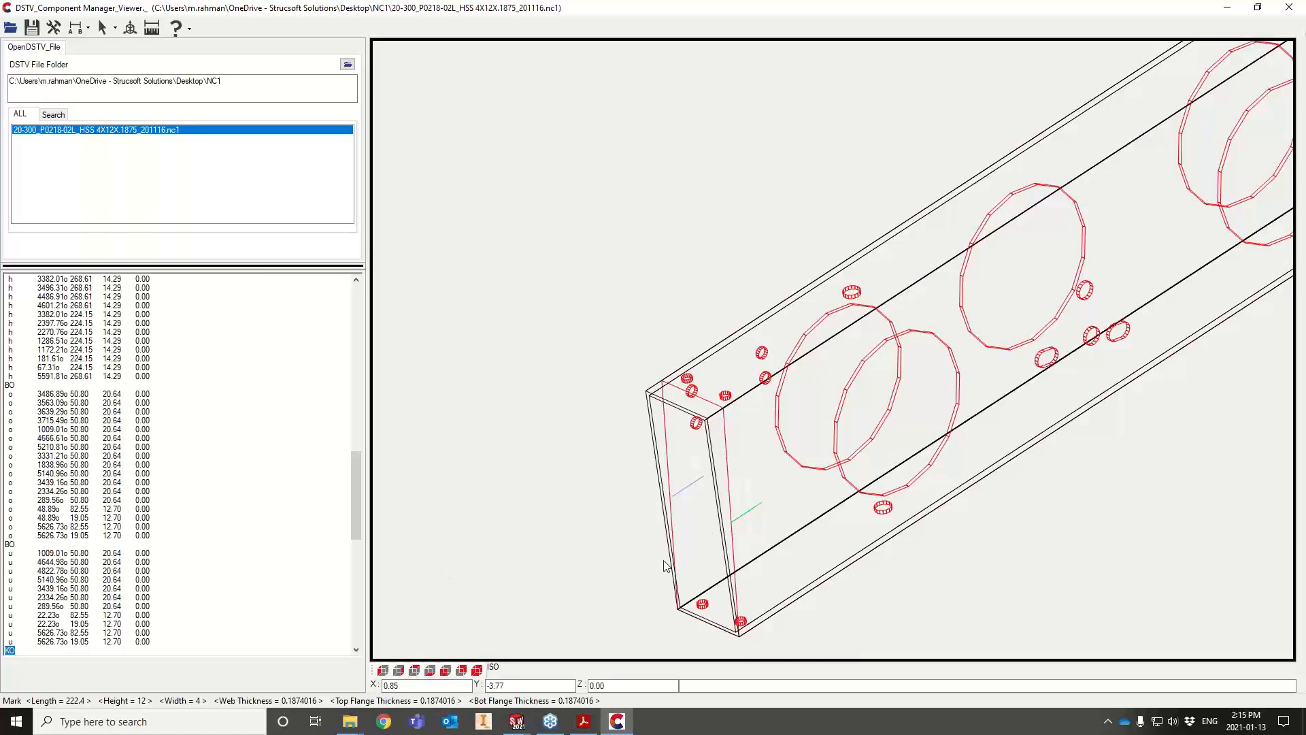
scroll(134, 539, down, 5)
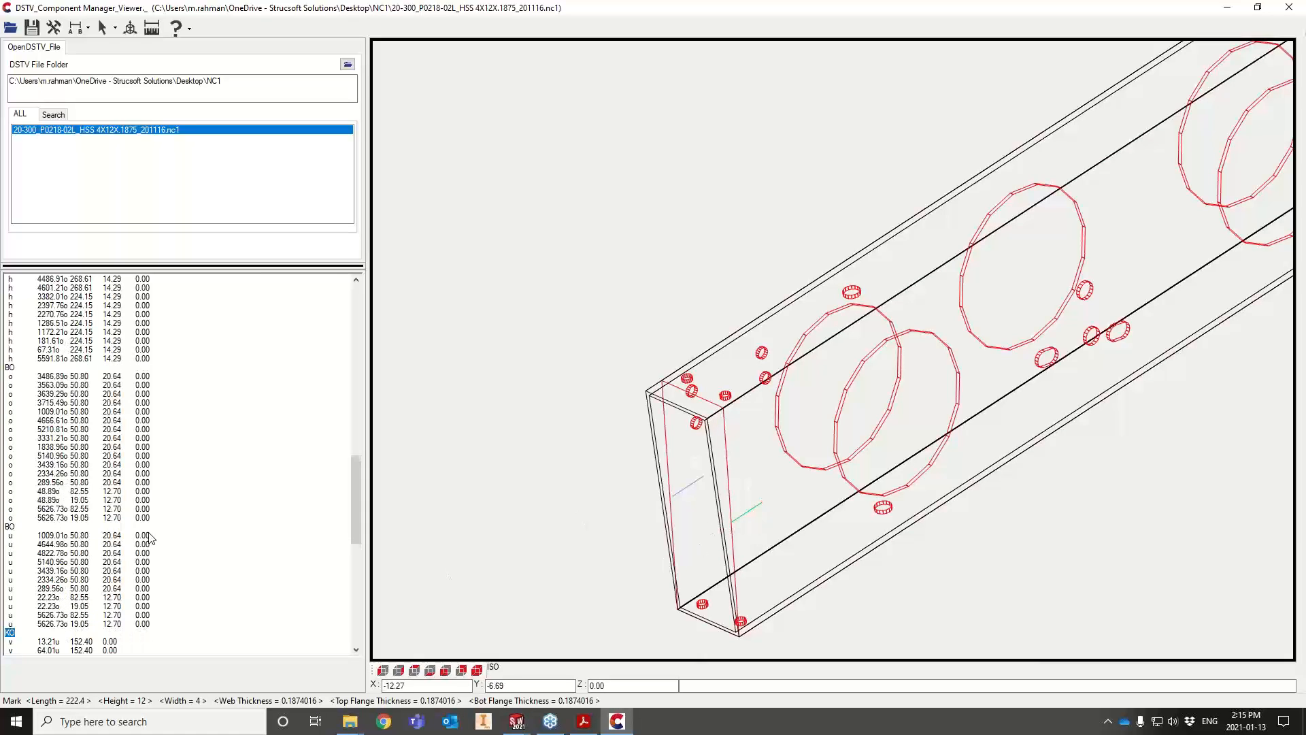
scroll(134, 540, down, 1)
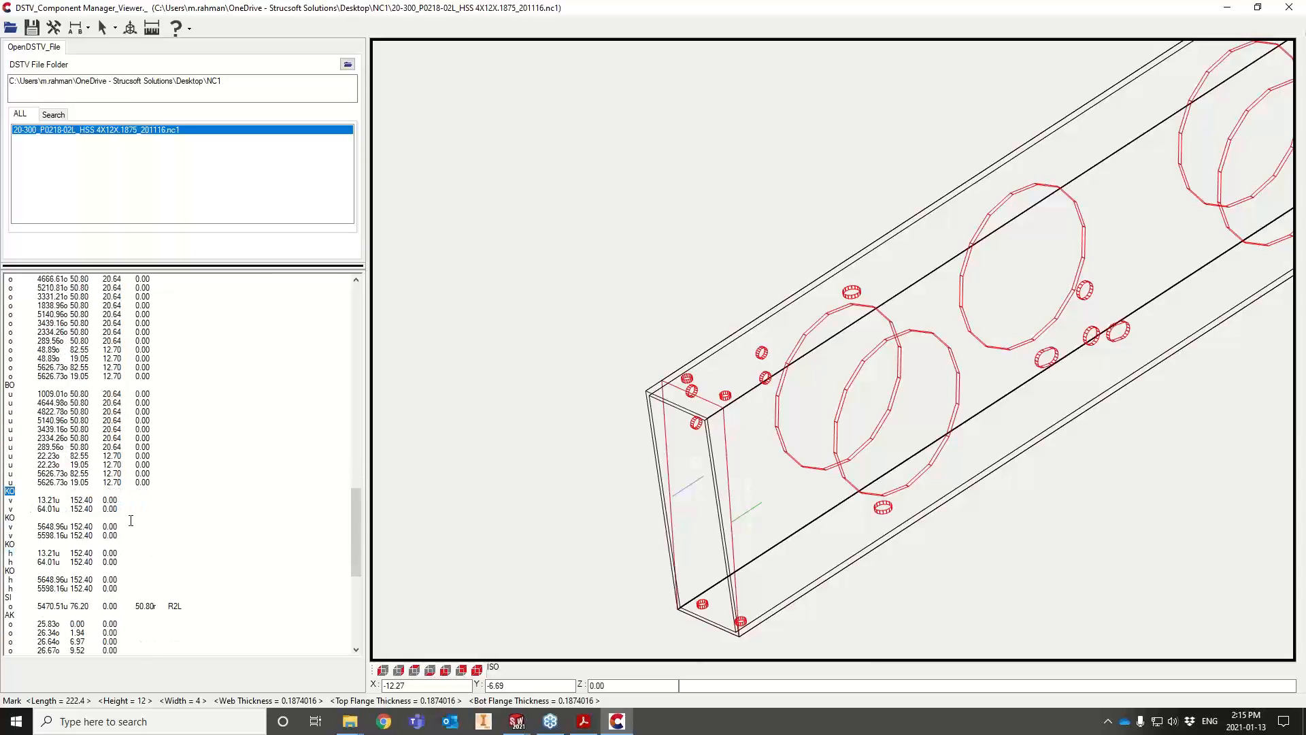
click(549, 486)
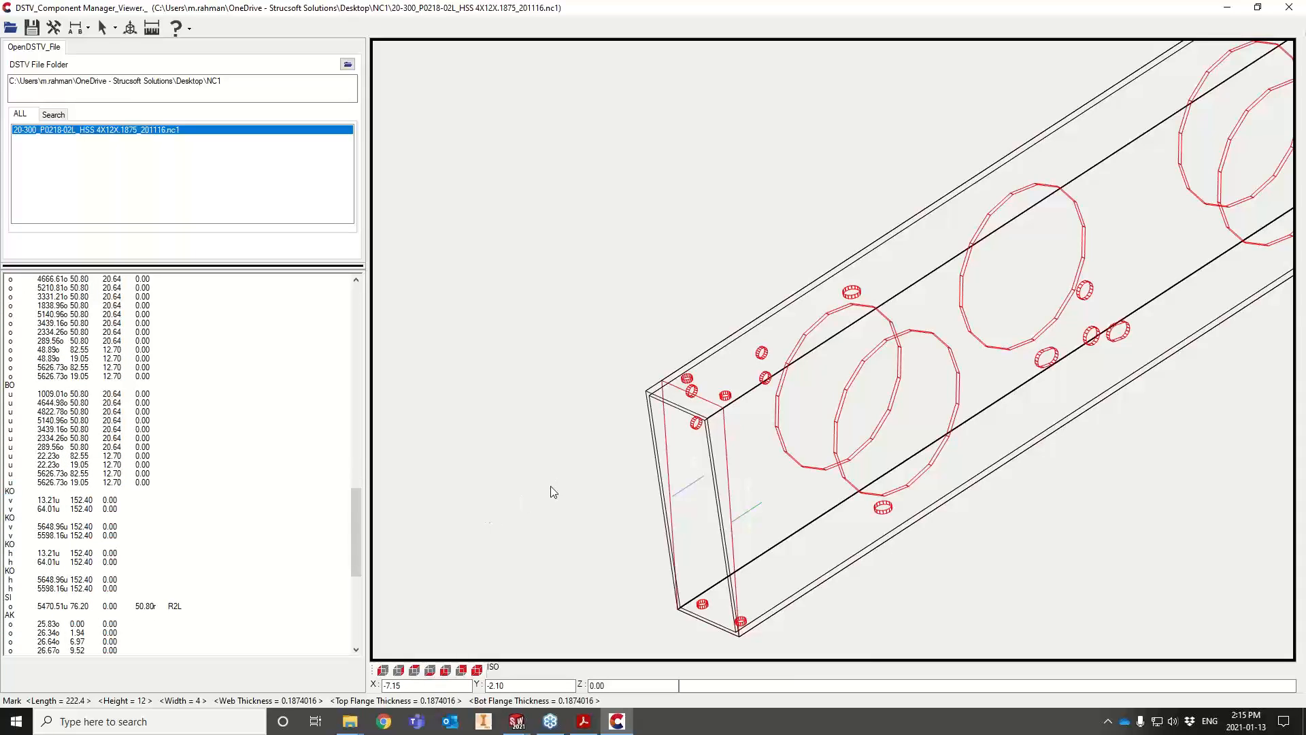
Inspect the R2L marking in the top view and select its SI line in the NC1 text
click(414, 670)
scroll(1141, 406, up, 3)
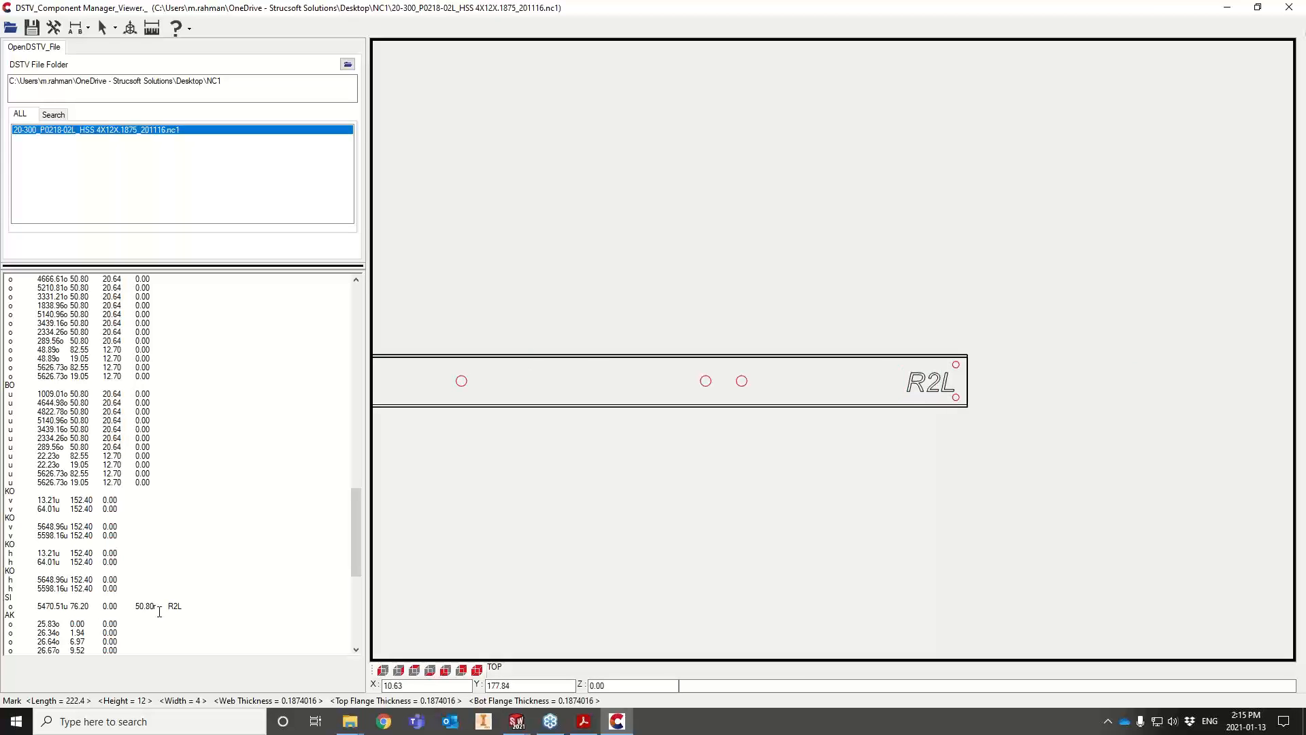
click(95, 606)
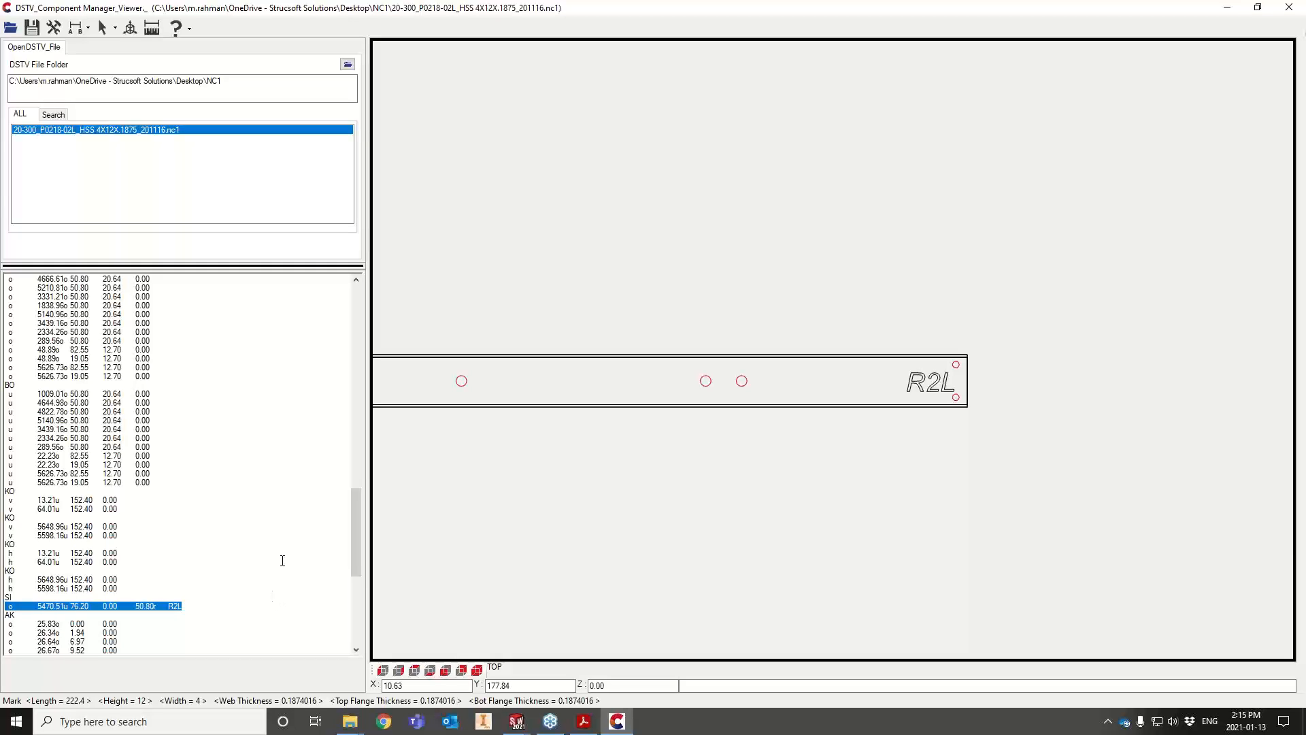
Switch to the 20-300_P0218-01L HSS part in SOLIDWORKS and generate its part DSTV
mouse_move(519, 727)
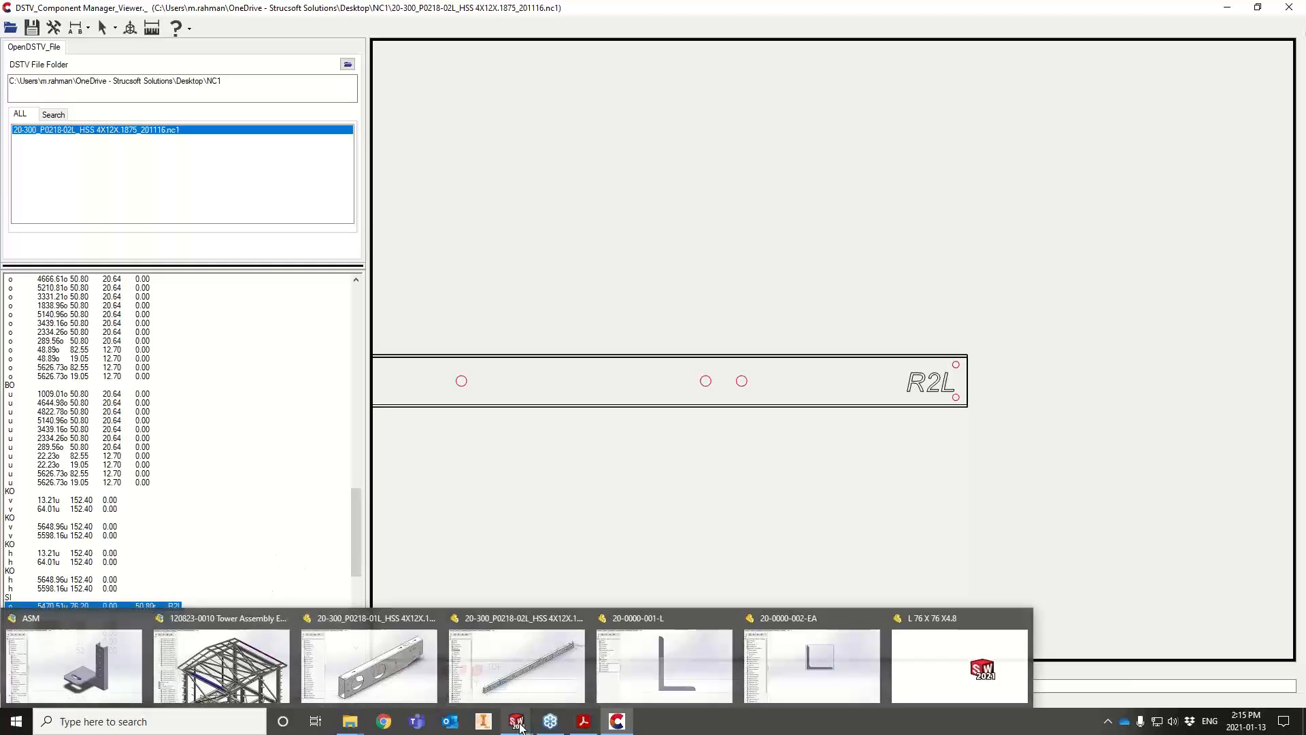
click(369, 666)
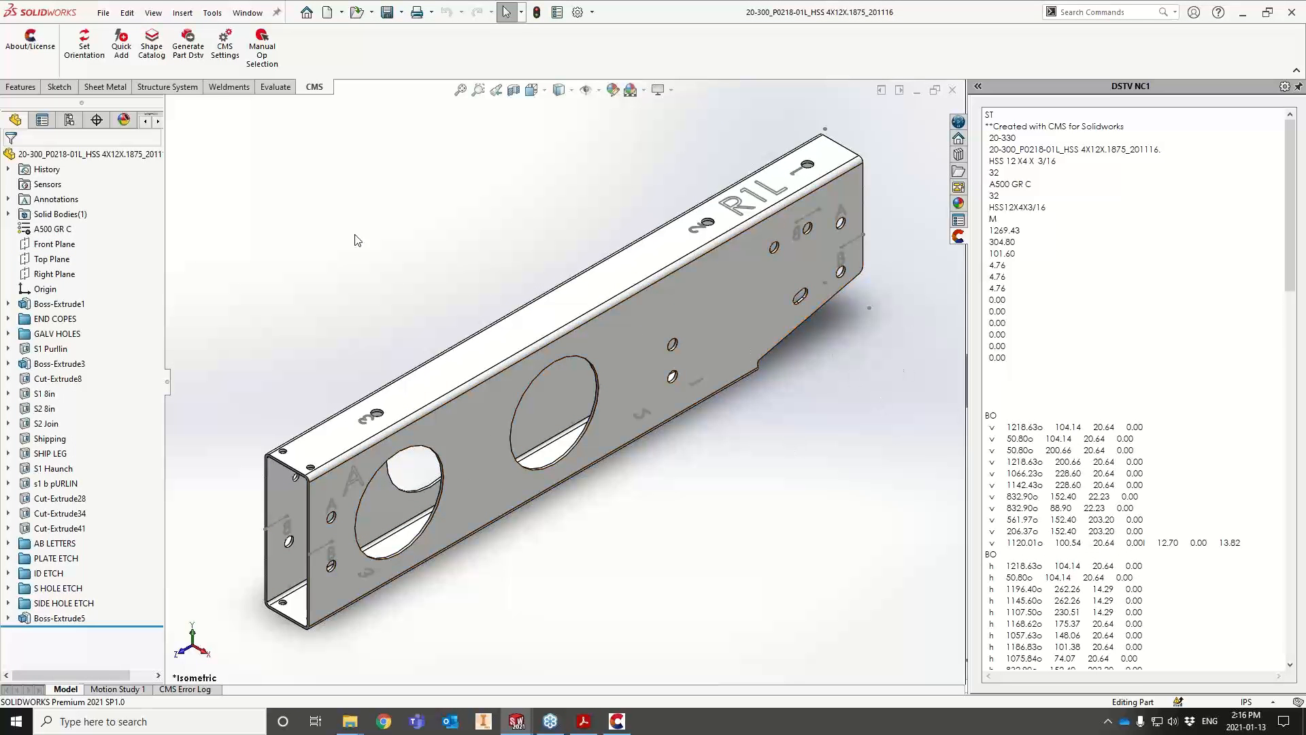
click(204, 55)
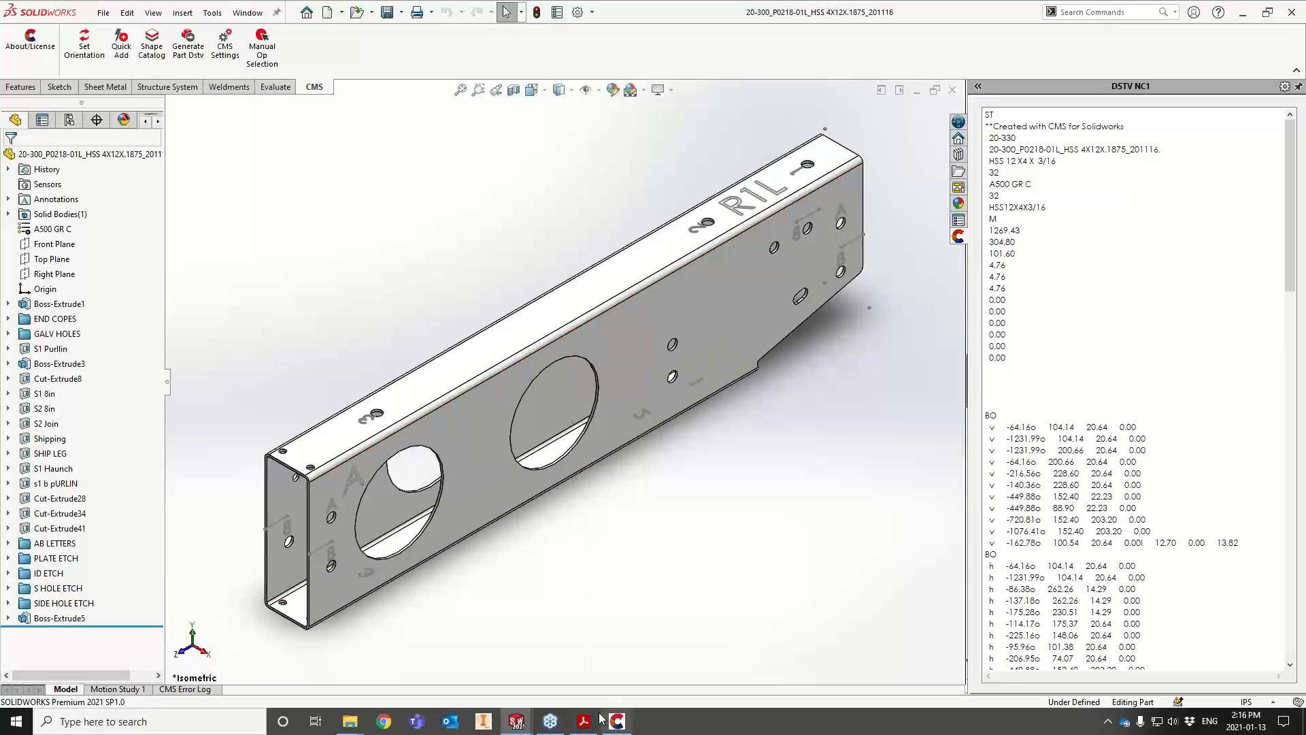
Open the W18X35 beam part 20-330 P0106-01L_W18-35_R0_201121 from the CMS for SolidWorks folder
mouse_move(584, 721)
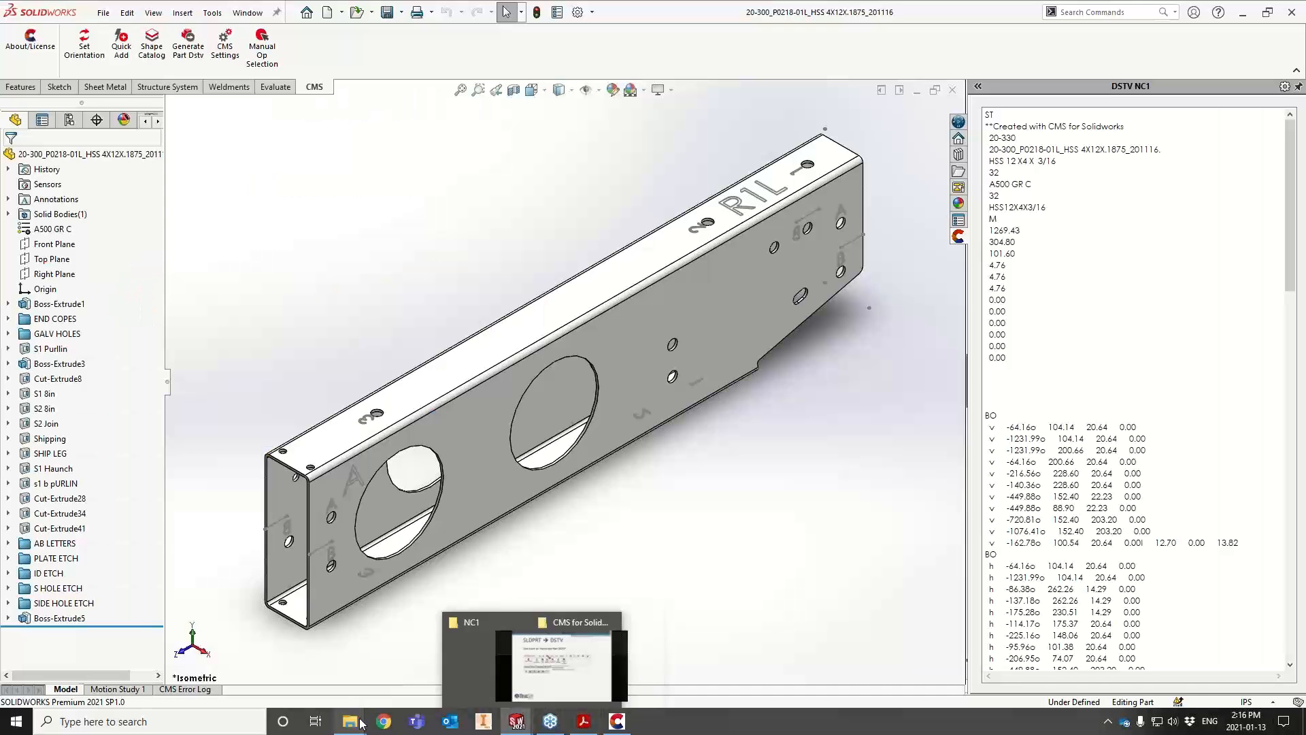
mouse_move(364, 725)
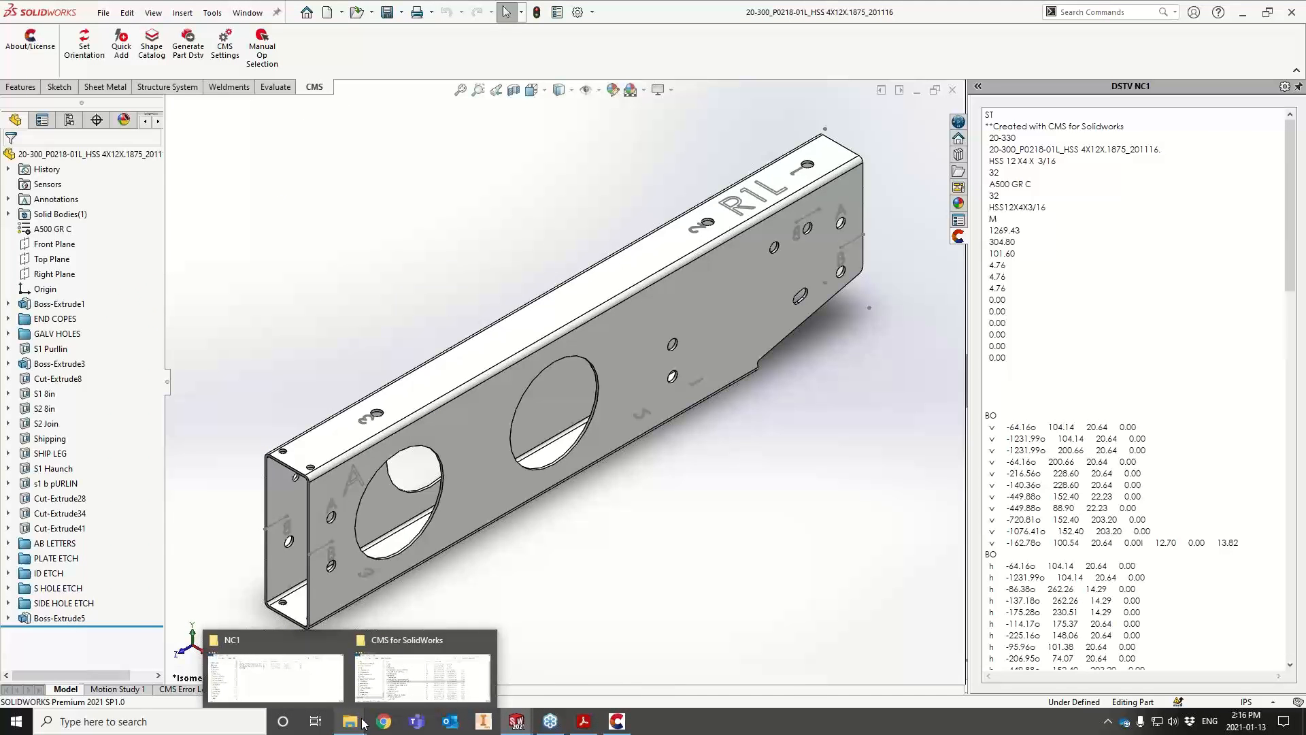
click(391, 684)
double_click(439, 364)
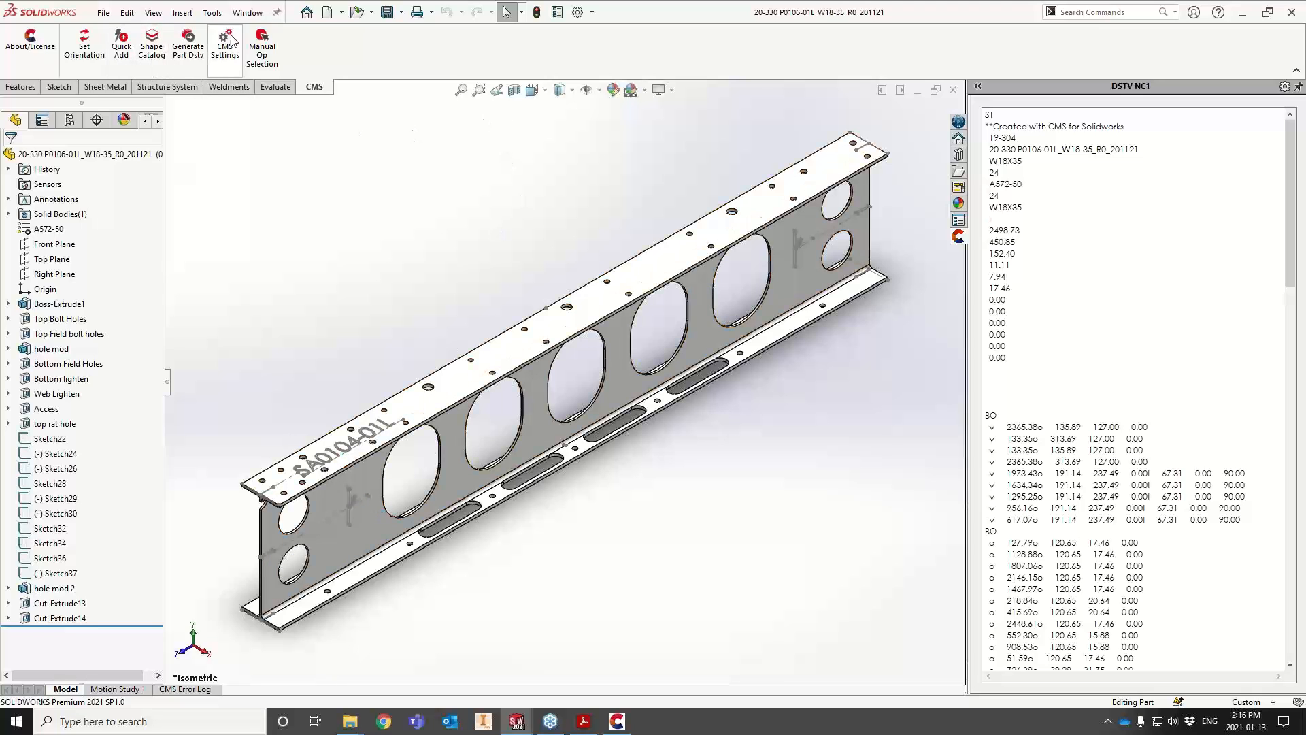
Review the W18X35 beam's custom file properties
click(558, 12)
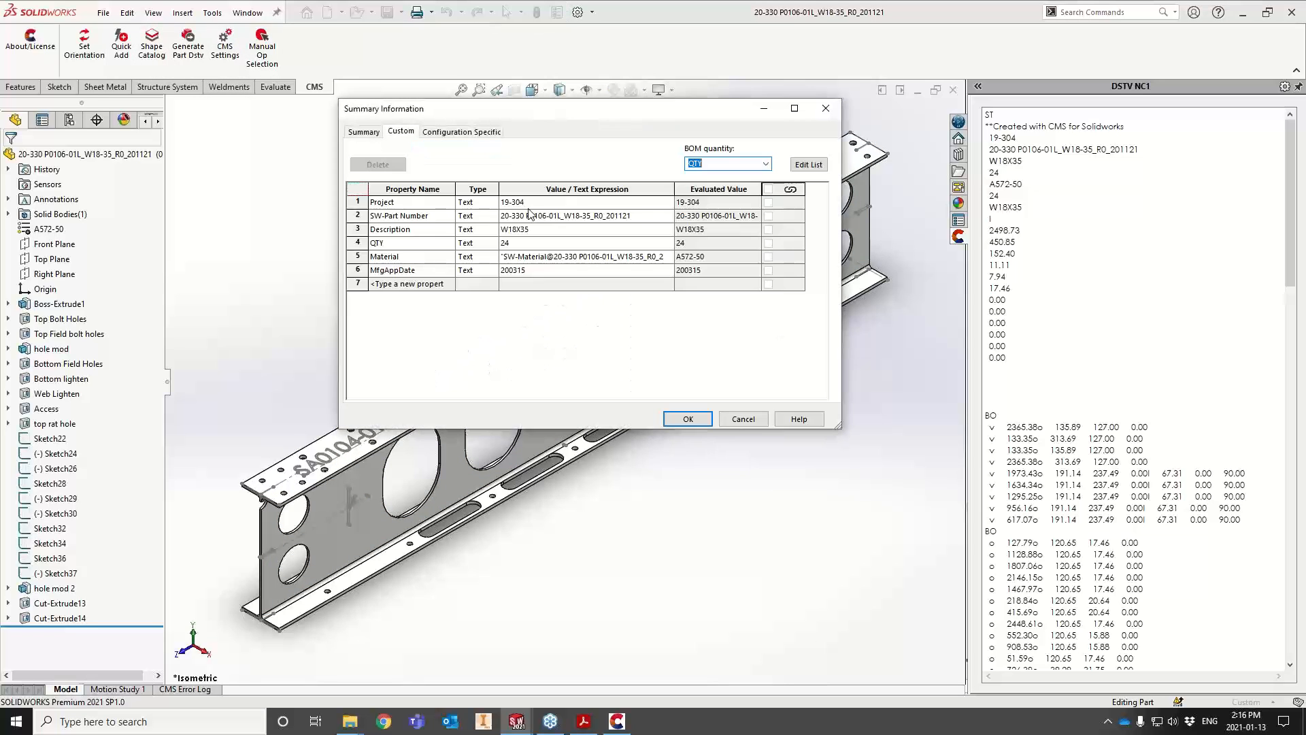
click(826, 110)
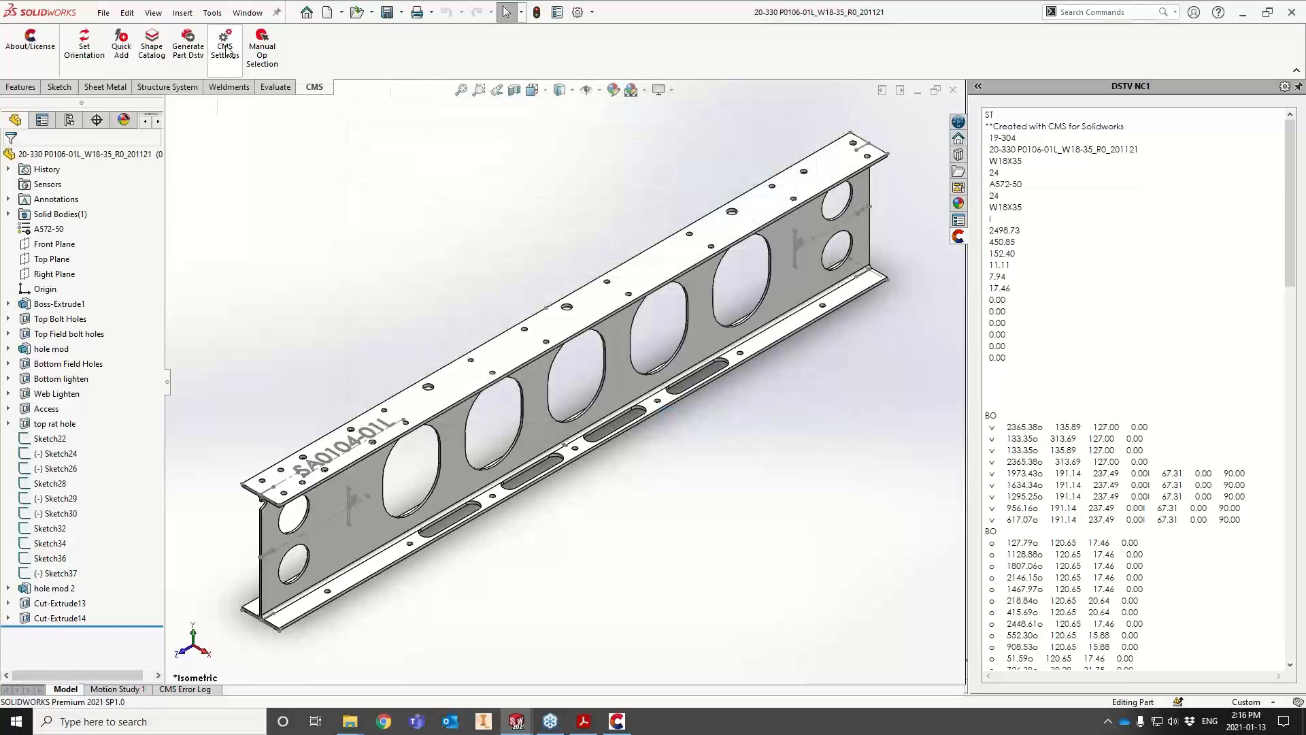
Review and save the CMS part settings with the default orientation on the [x,y] profile plane, and generate the W18X35 beam's DSTV
click(227, 53)
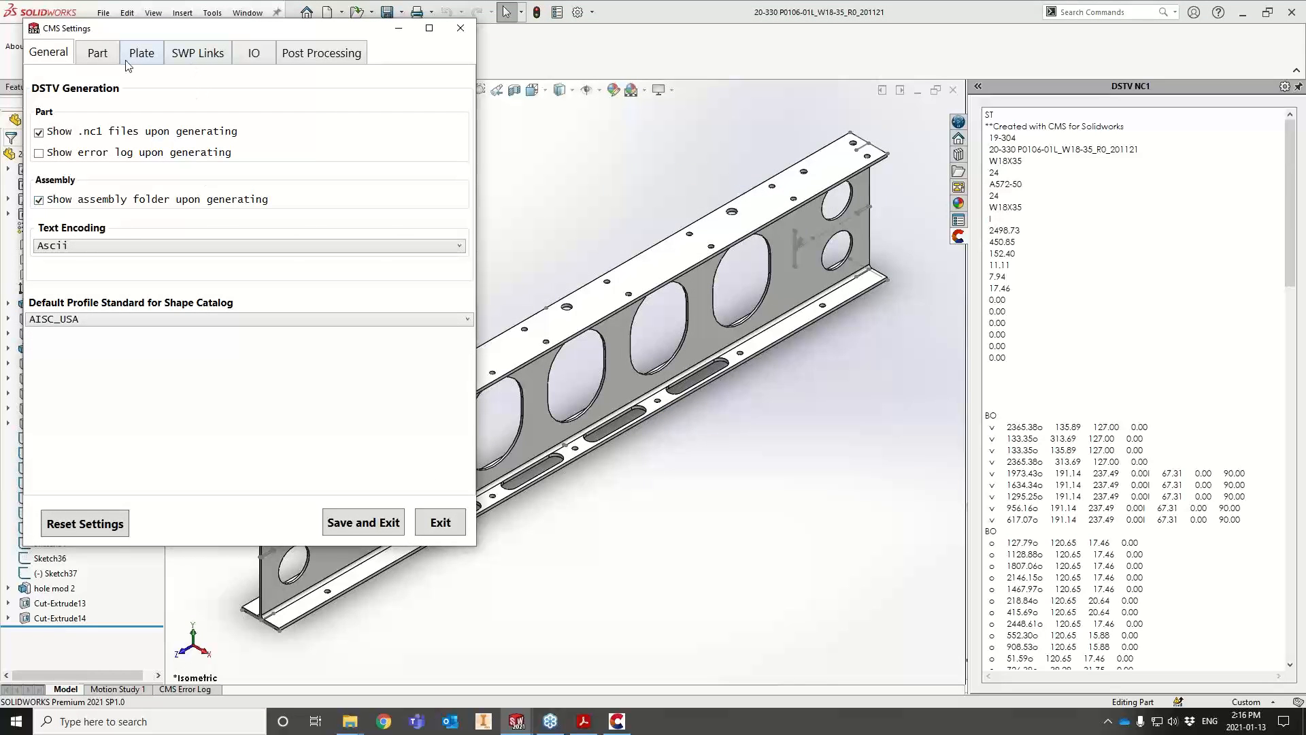
click(99, 62)
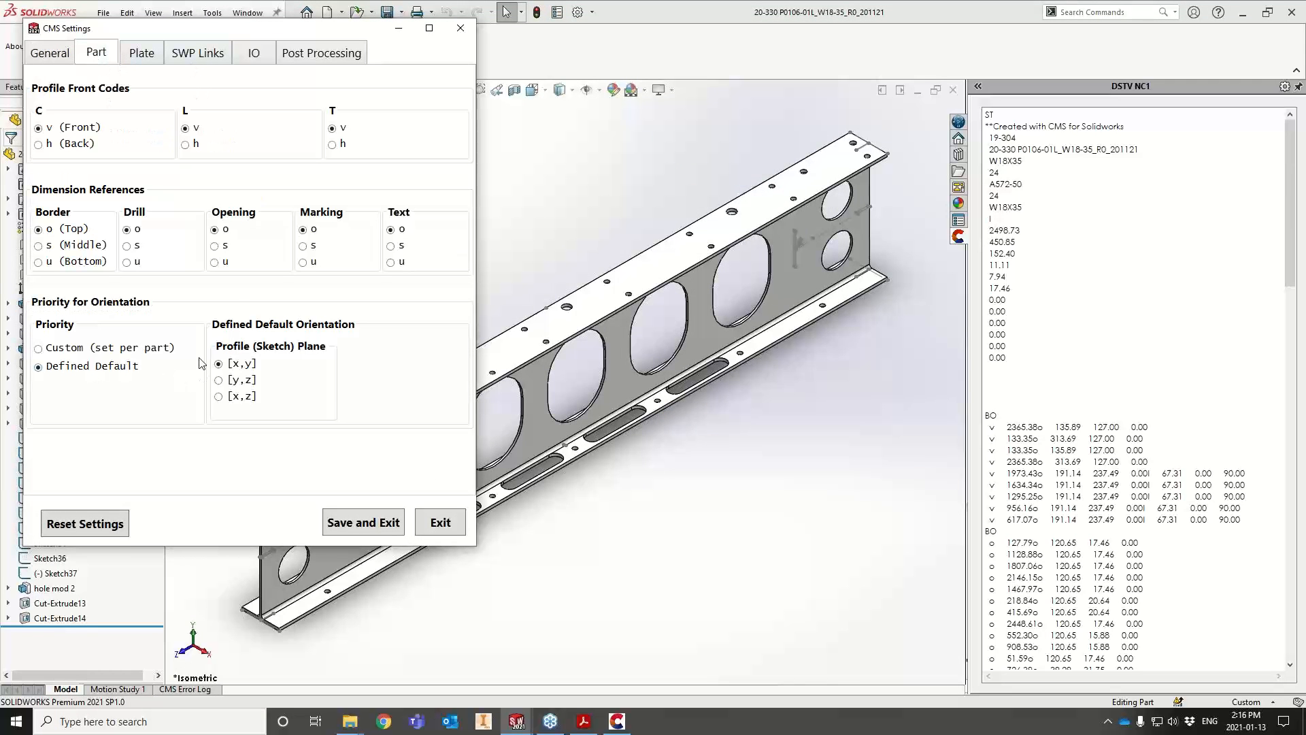
click(361, 523)
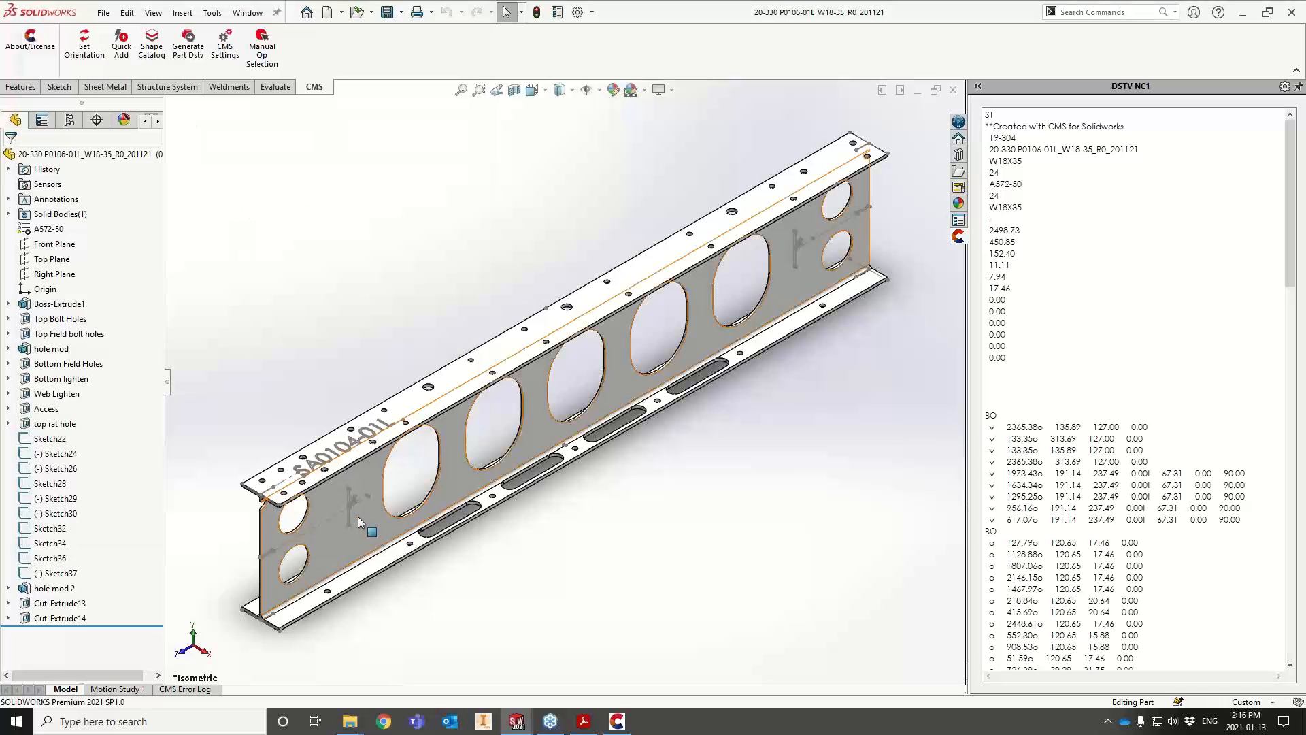
click(196, 61)
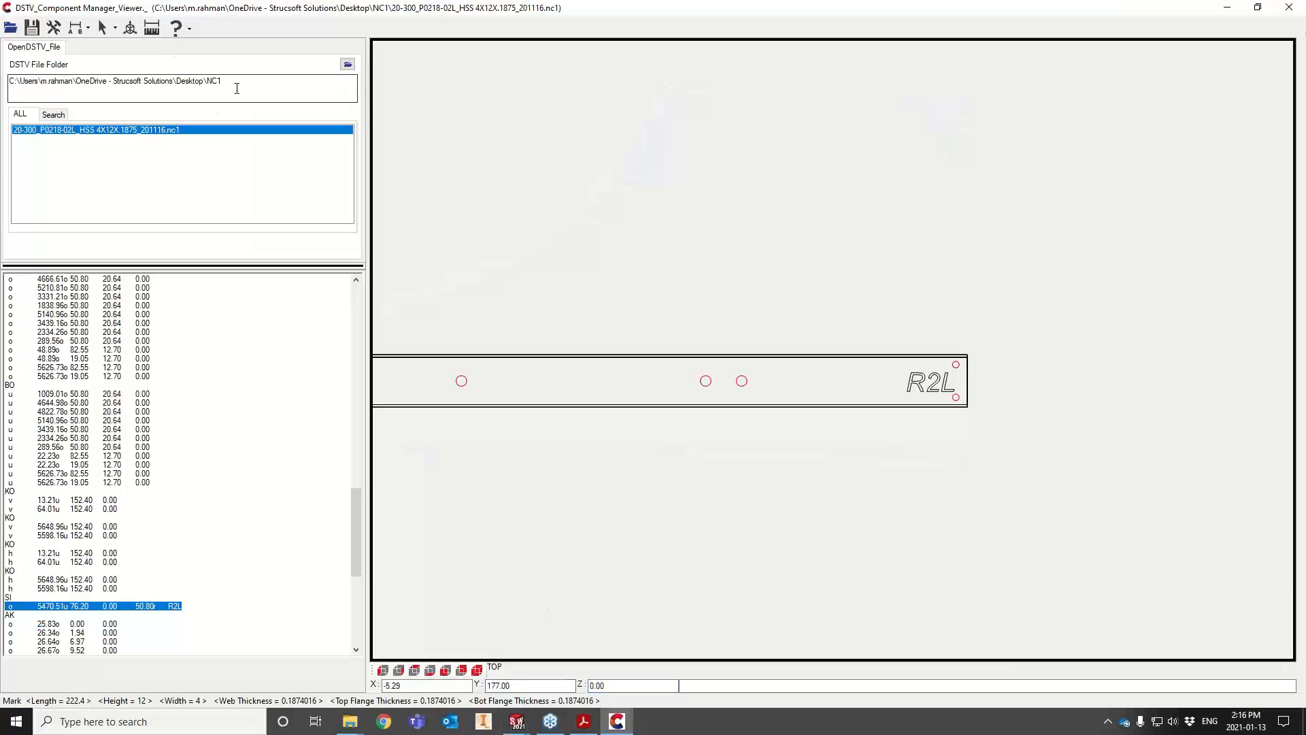
Reload the NC1 folder in DSTV Component Manager and show 20-330 P0106-01L_W18-35_R0_201121.nc1 in isometric view
drag(224, 82, 3, 85)
key(ctrl+x)
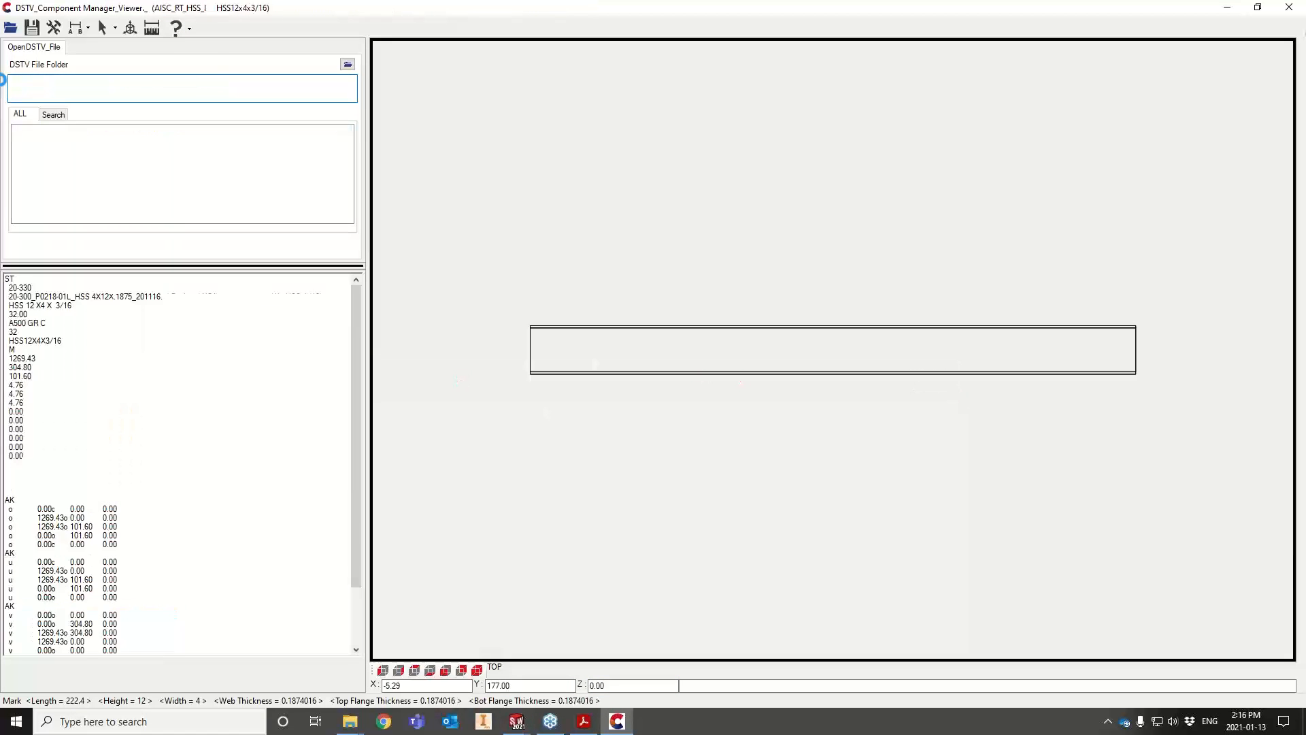
key(ctrl+v)
click(72, 148)
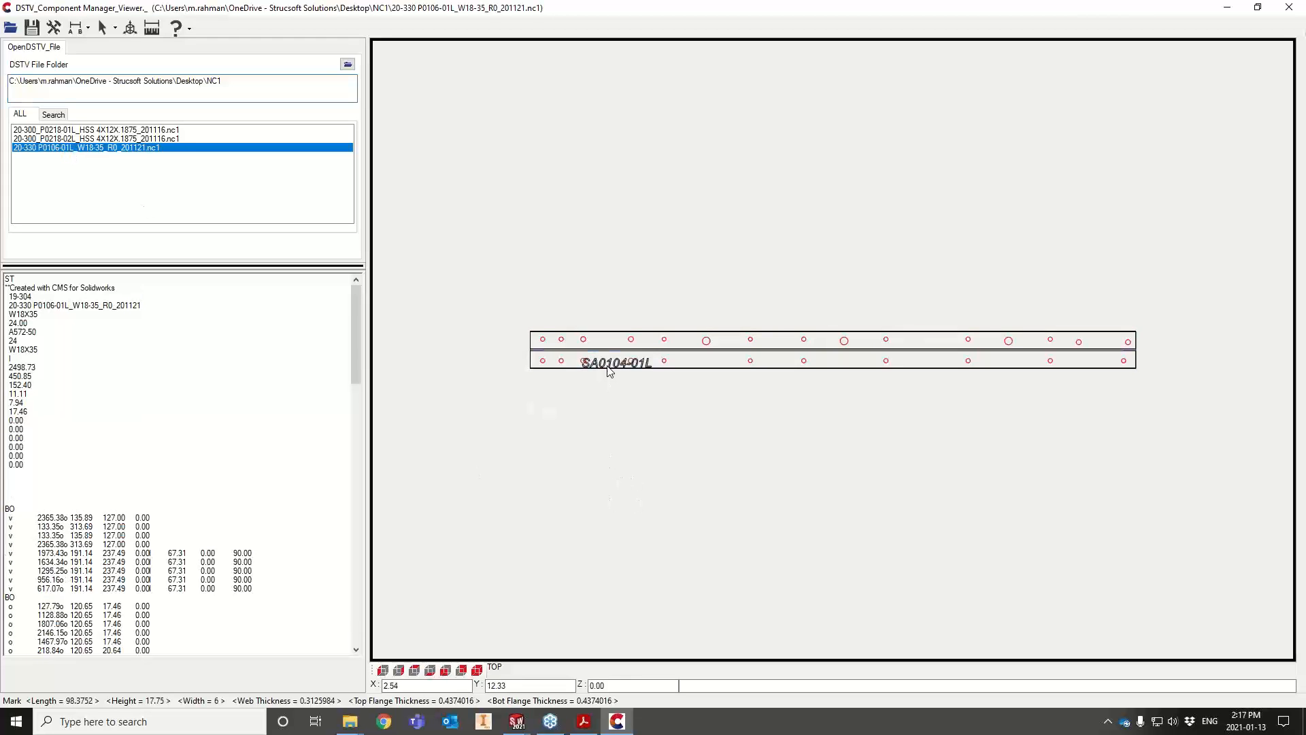
click(477, 670)
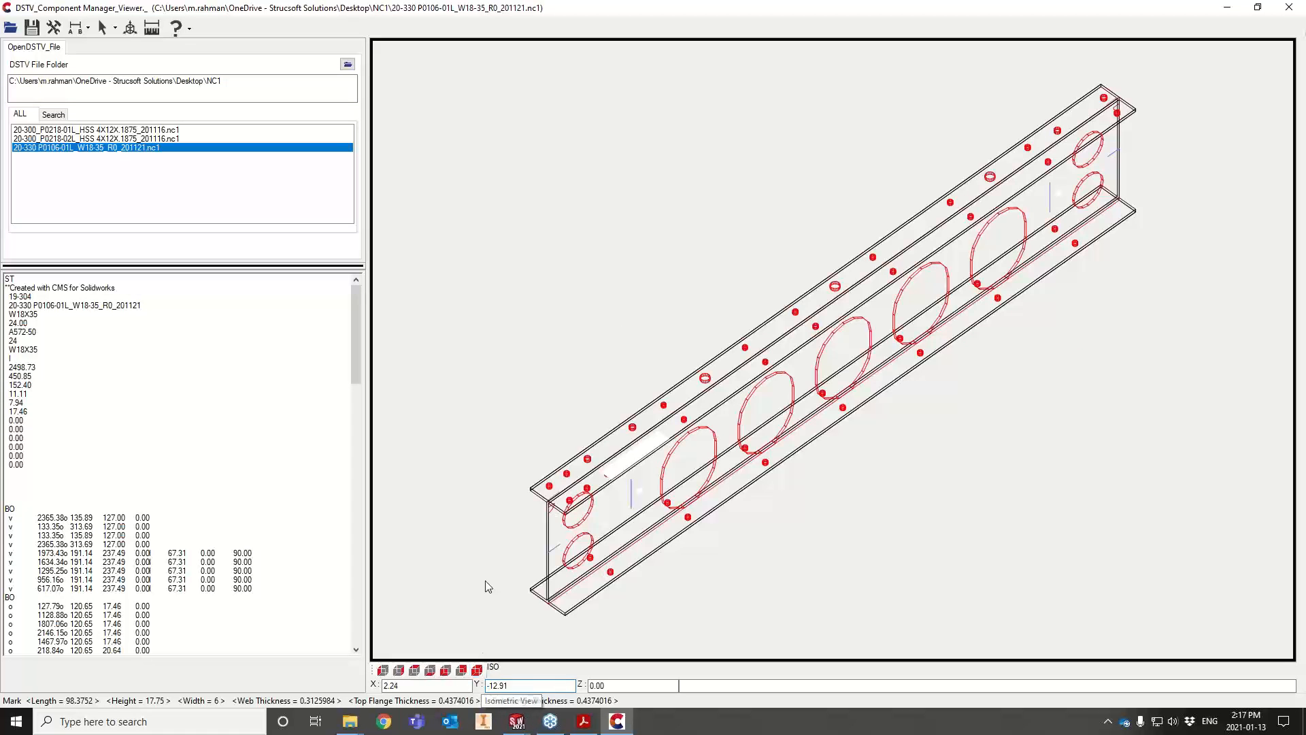
middle_drag(481, 469, 480, 417)
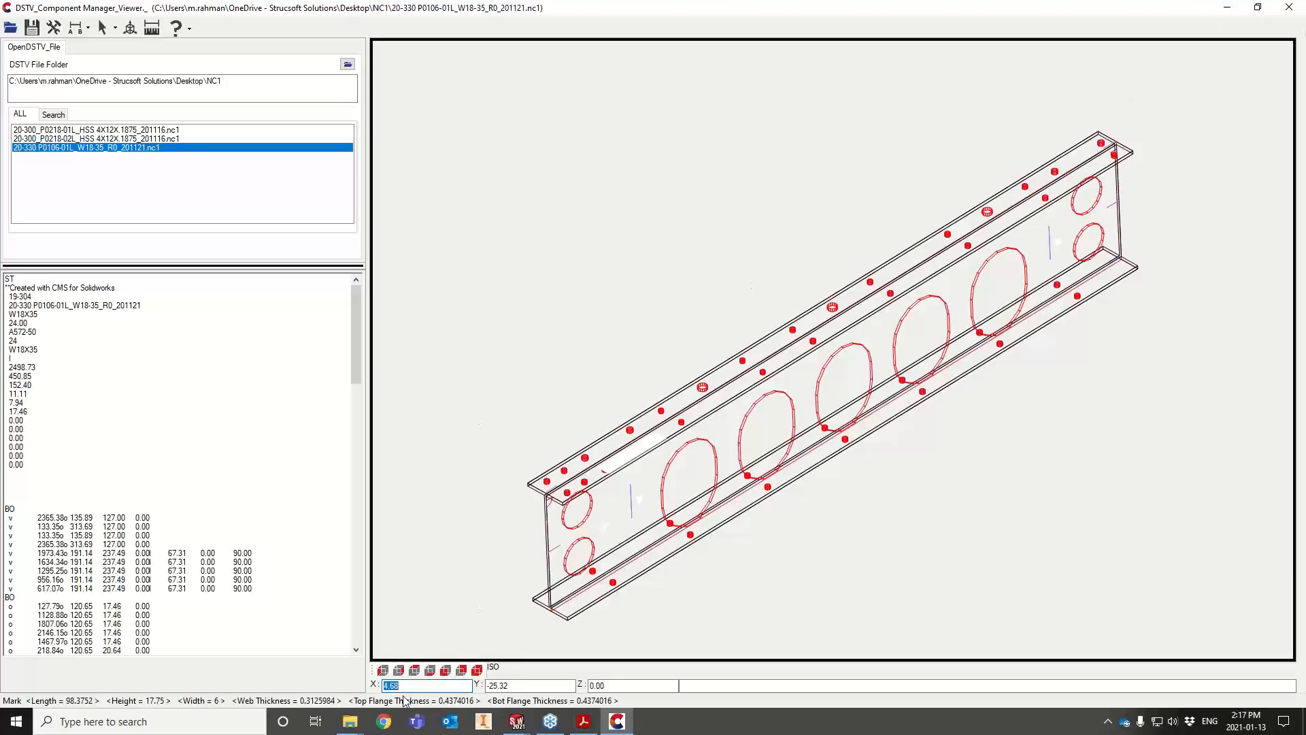
Open the angle part 20-0000-002-EA from the CMS for SolidWorks folder and review its custom file properties
mouse_move(356, 726)
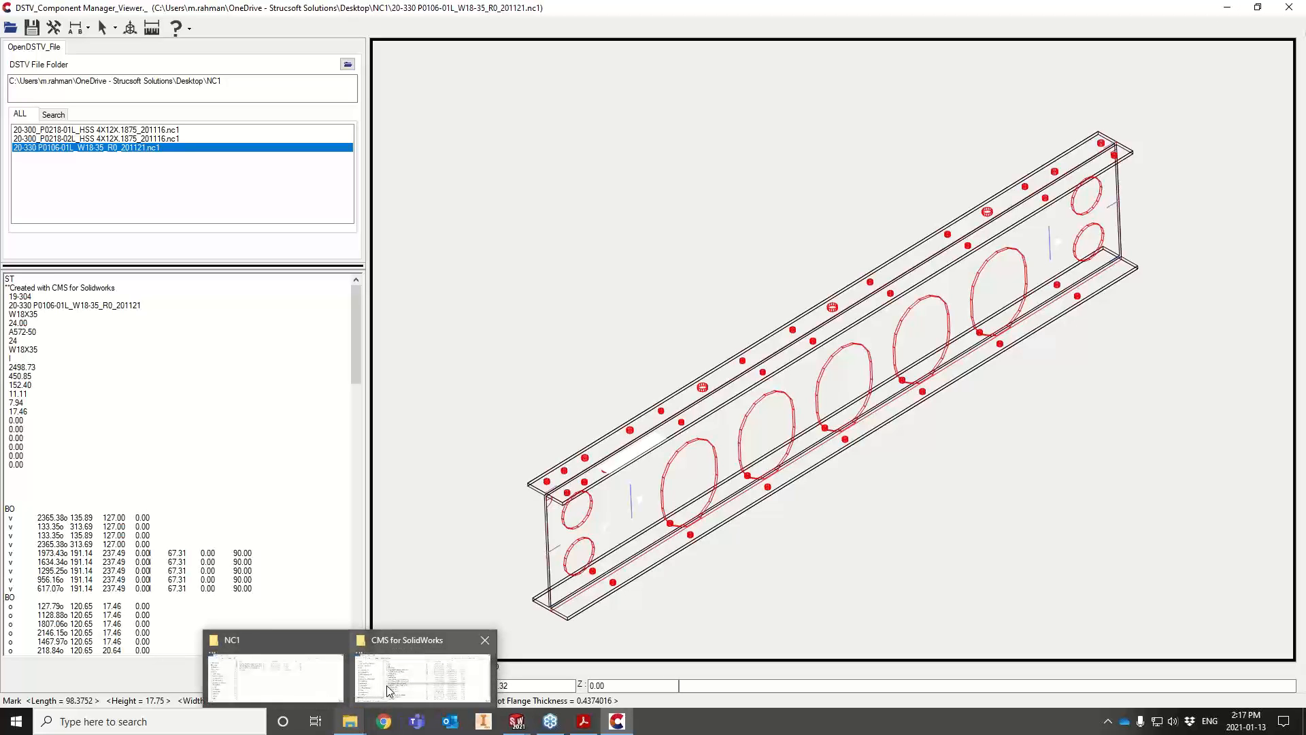
mouse_move(314, 682)
click(378, 664)
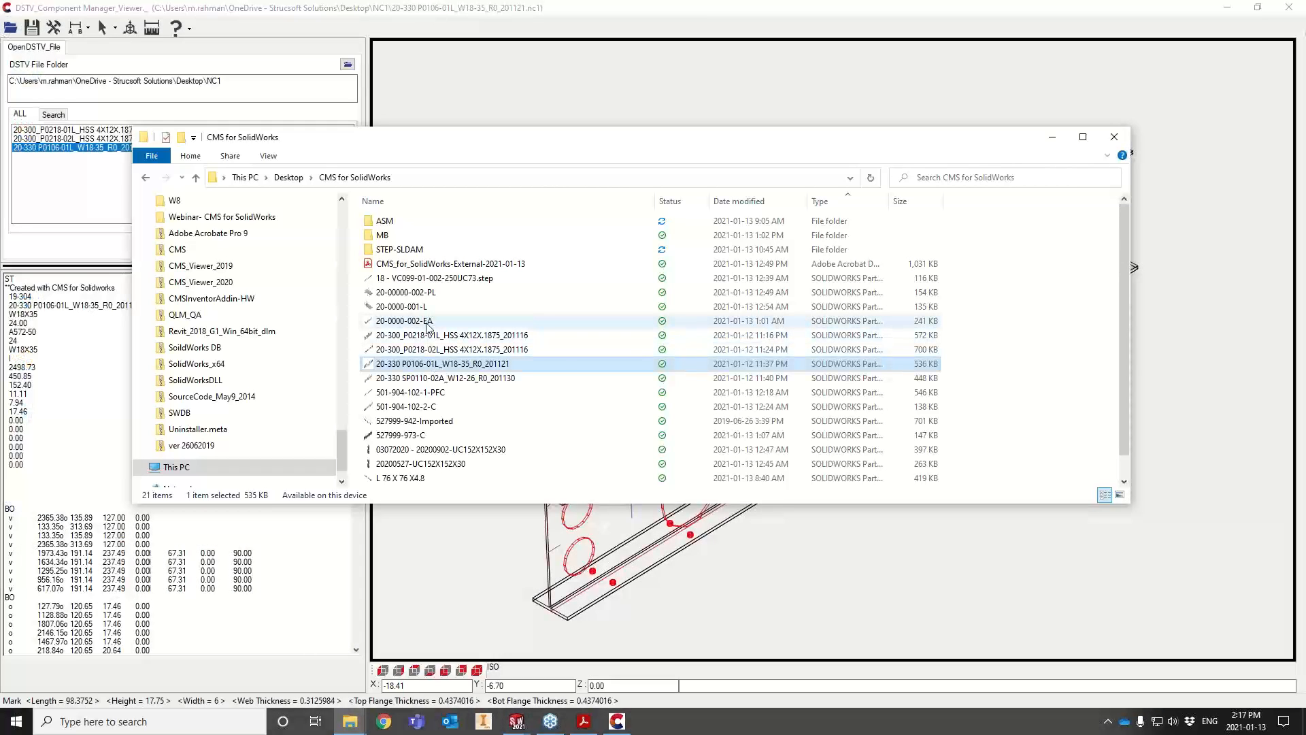
double_click(427, 321)
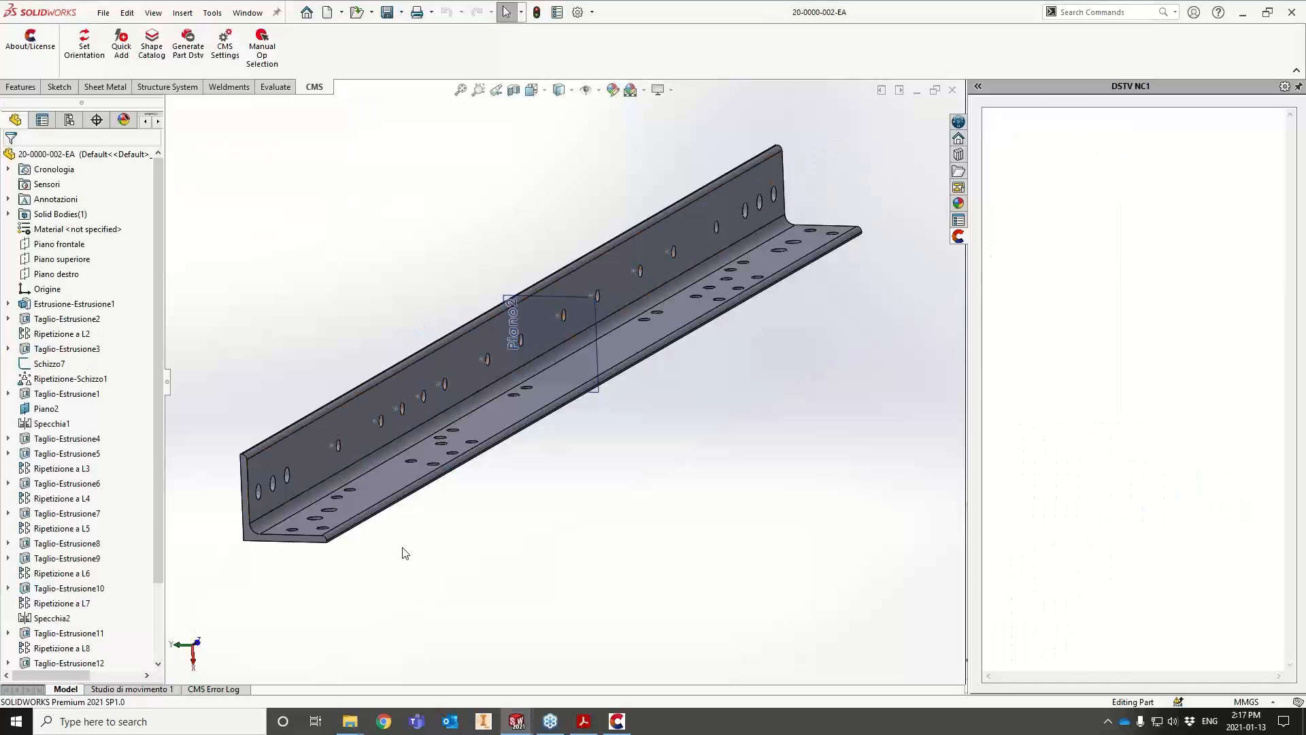
click(558, 13)
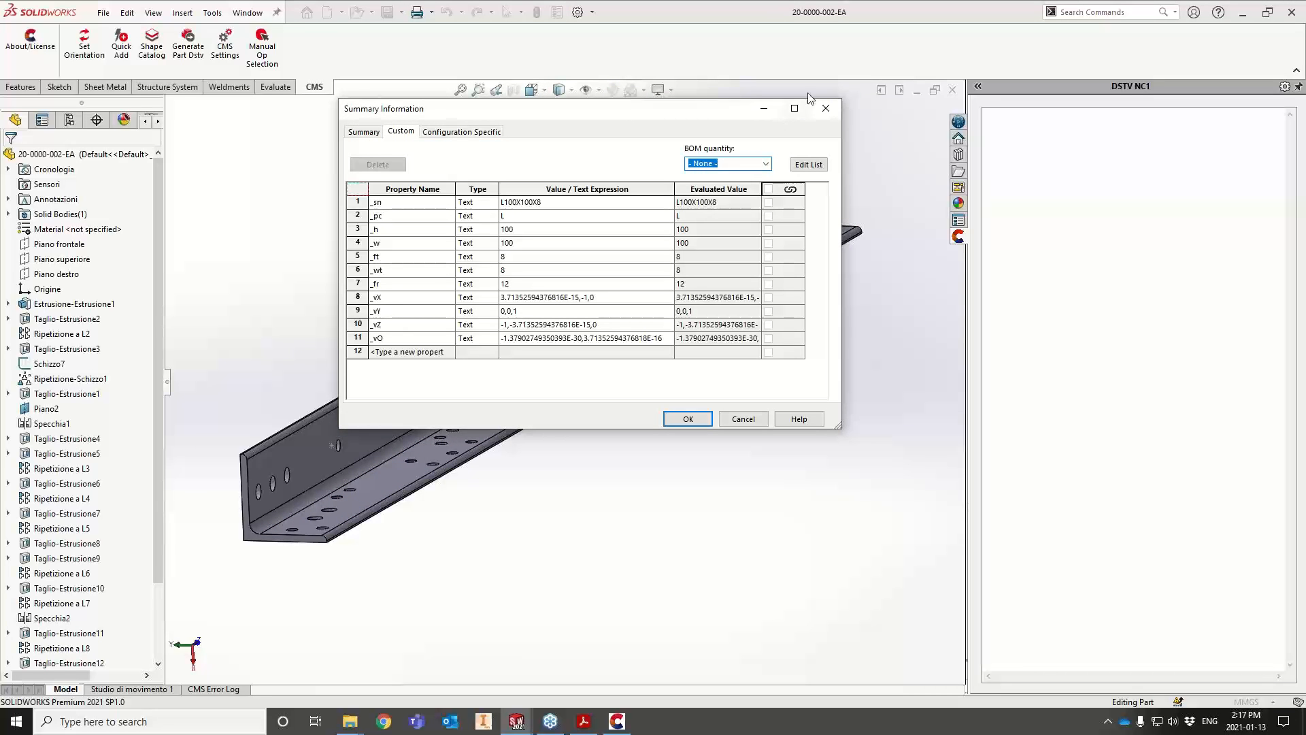
click(825, 108)
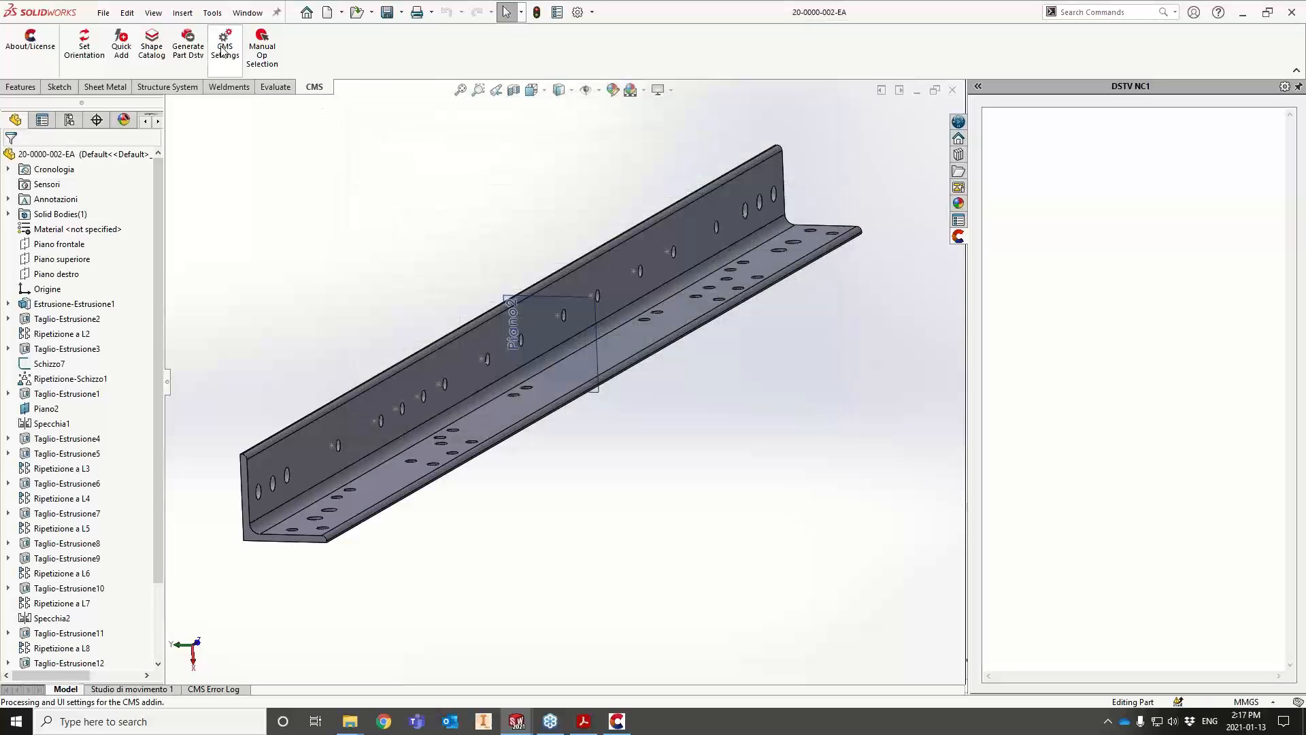
Save the CMS part settings with the default orientation on the [x,y] profile plane and generate the 20-0000-002-EA angle's DSTV
click(225, 54)
click(114, 70)
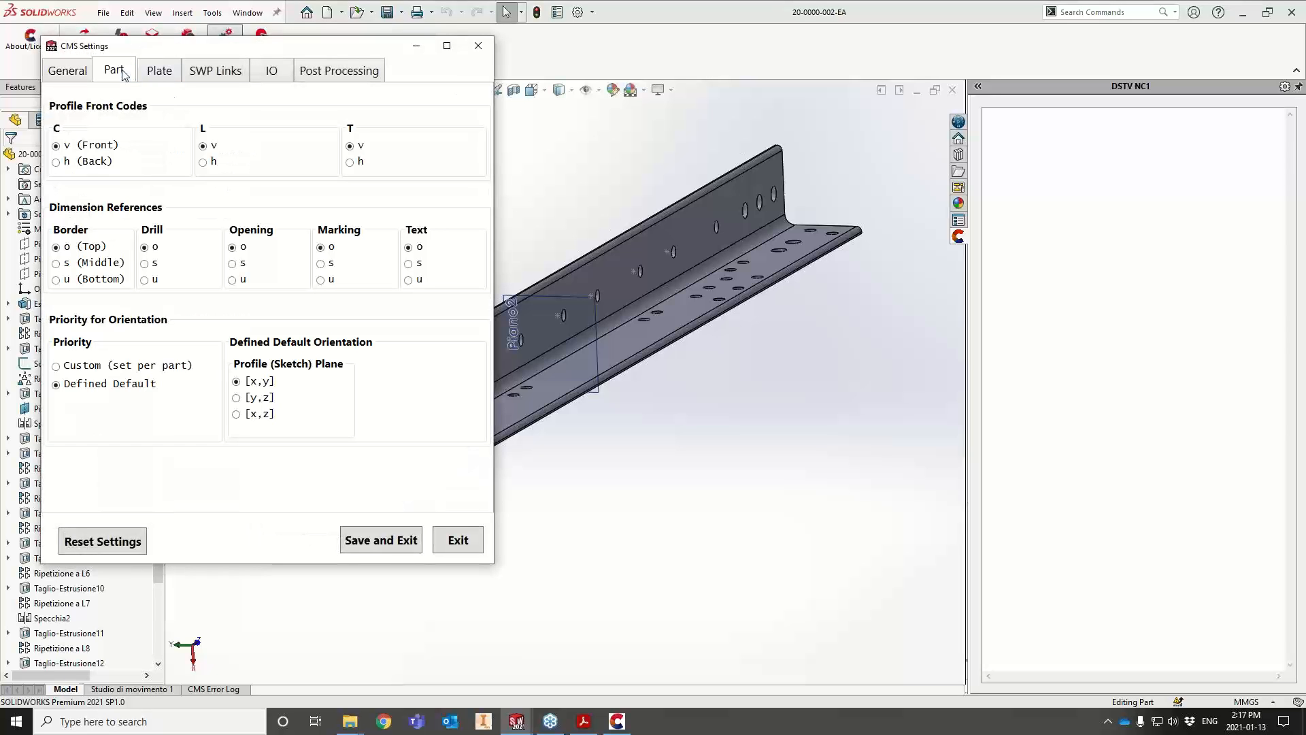
click(388, 540)
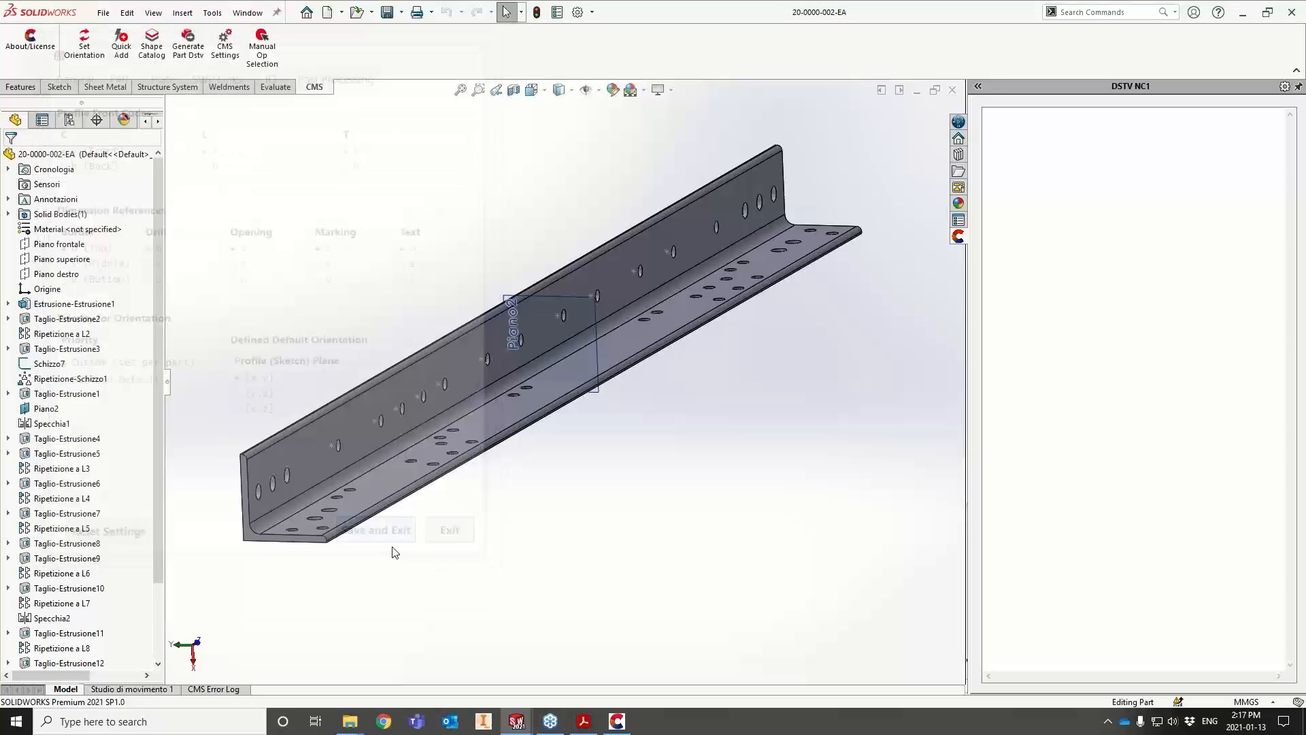
click(189, 53)
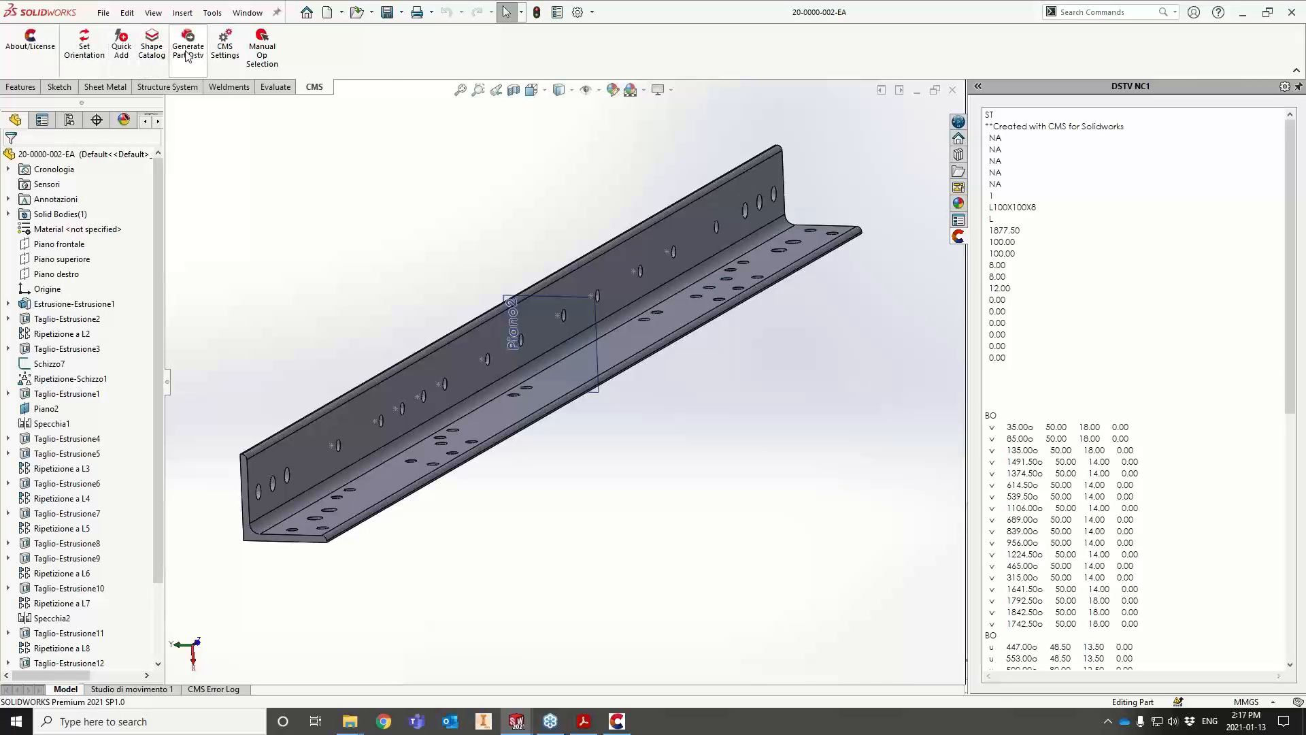
drag(1291, 275, 1305, 522)
click(1209, 332)
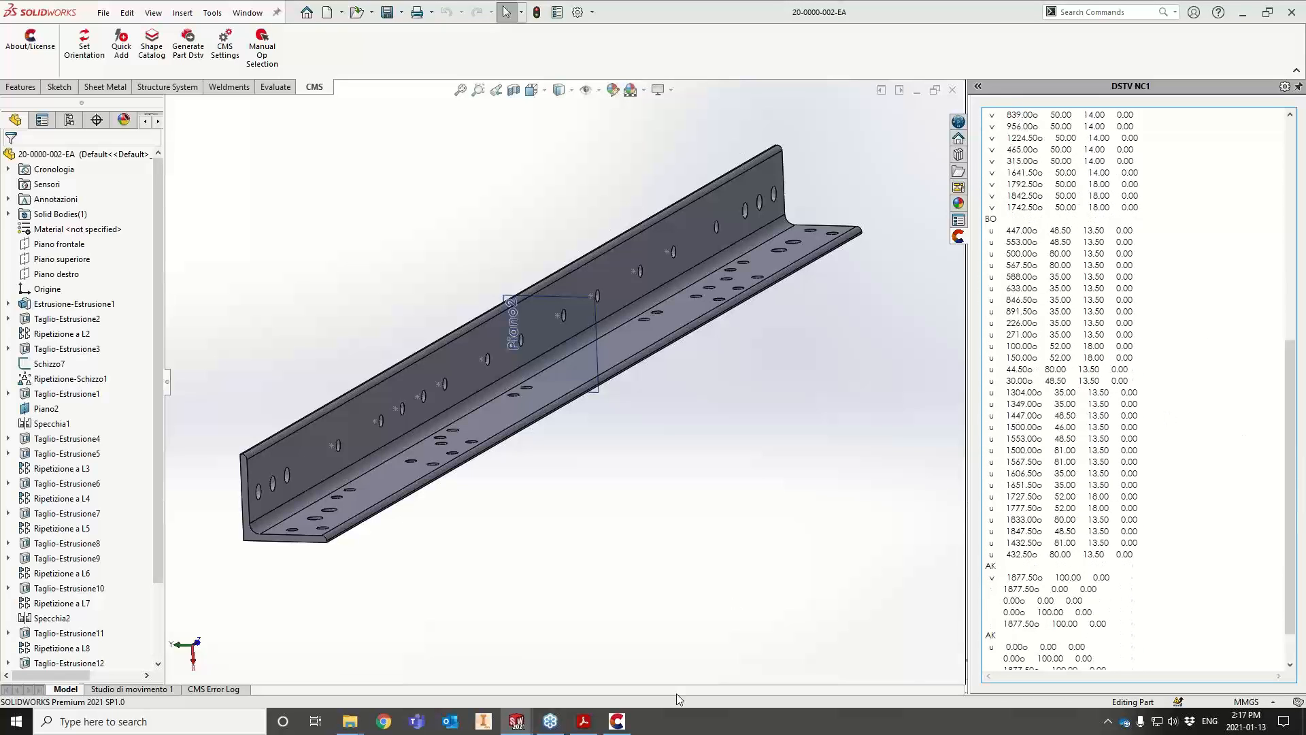
Reload the NC1 folder in DSTV Component Manager and inspect the end holes of 20-0000-002-EA.nc1 up close
click(617, 722)
drag(231, 82, 5, 85)
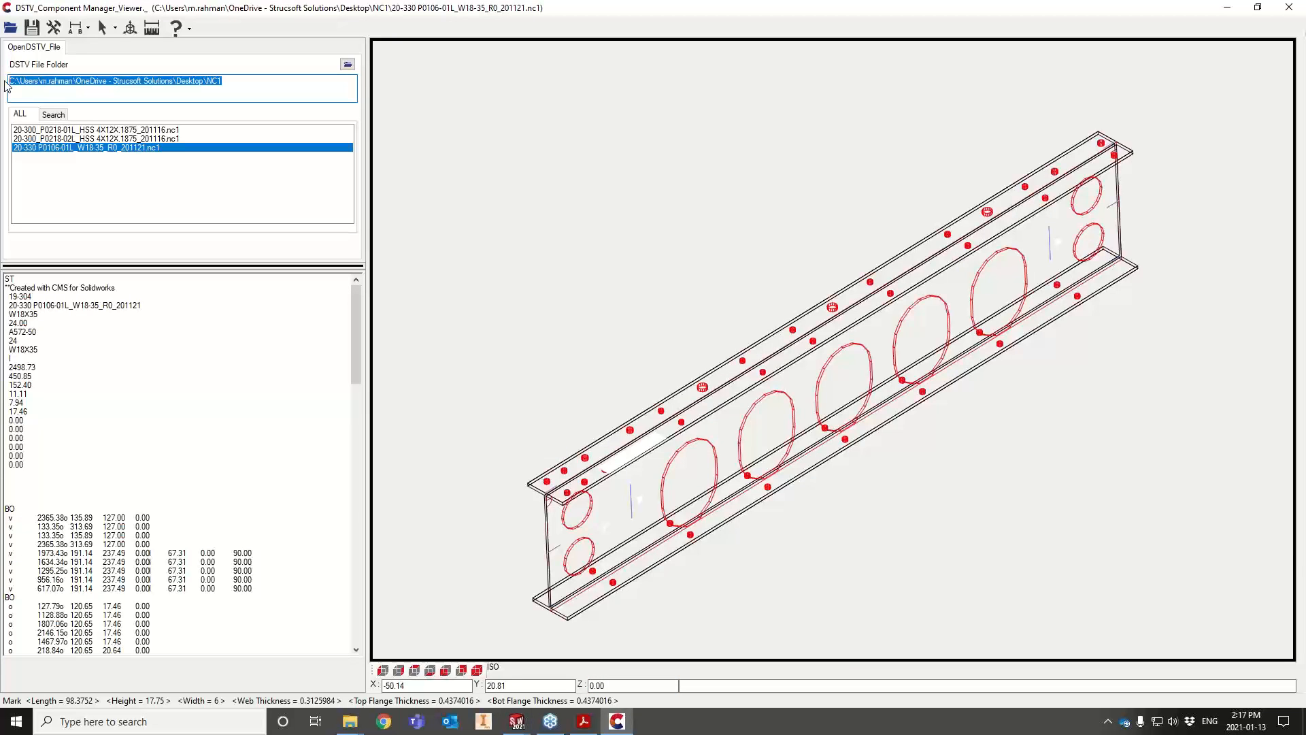
key(Return)
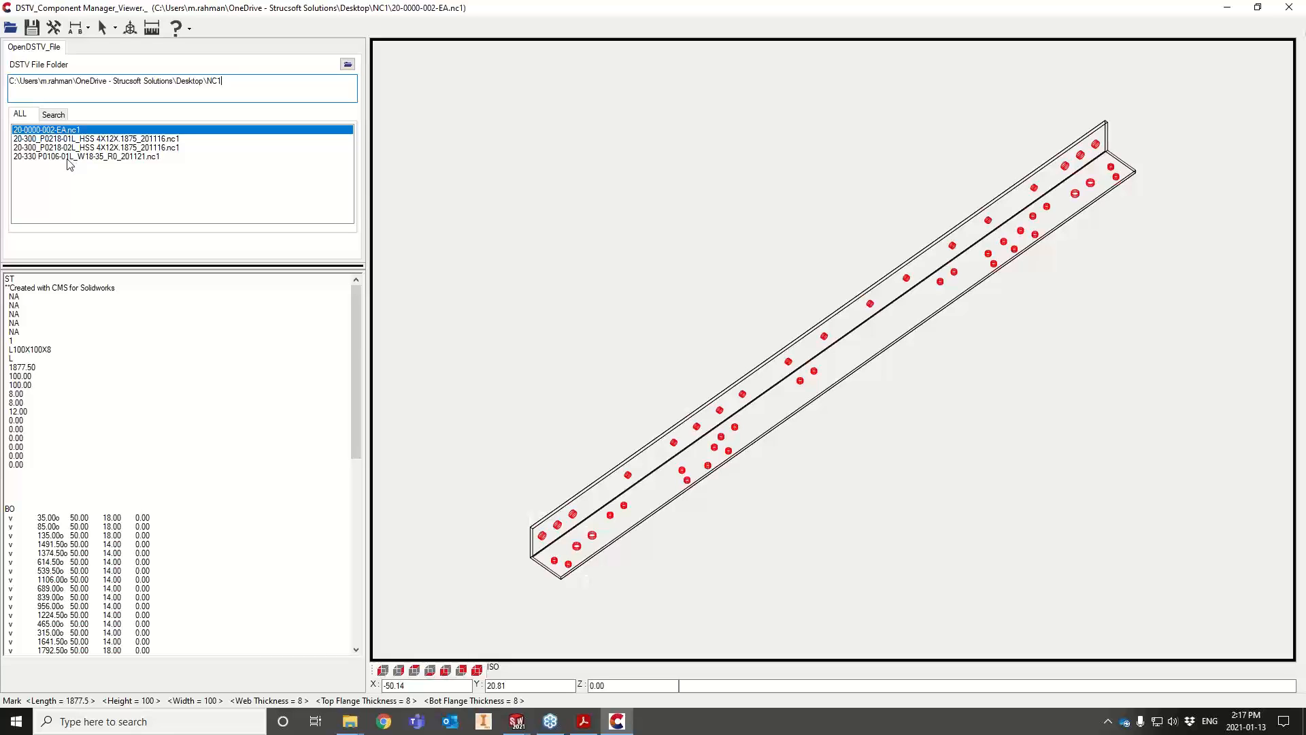
scroll(687, 624, up, 5)
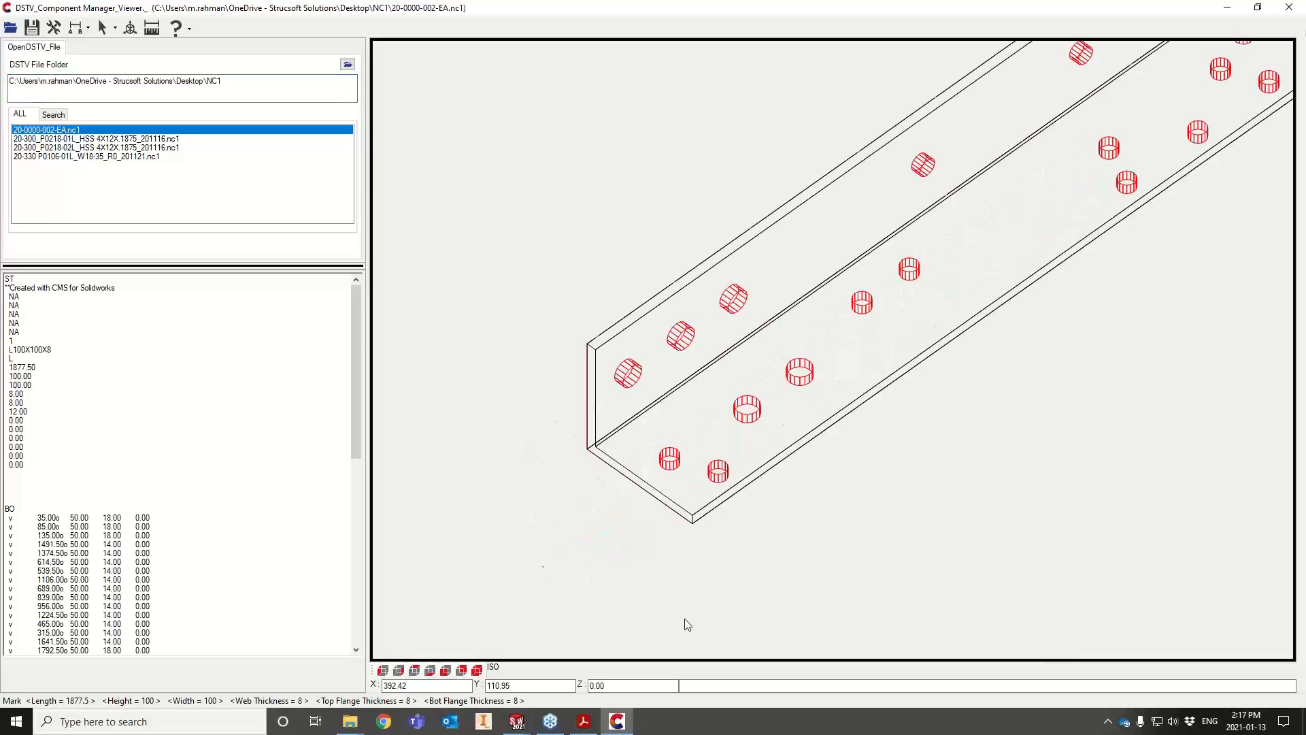
mouse_move(669, 561)
middle_down()
mouse_move(650, 537)
mouse_move(658, 547)
middle_up()
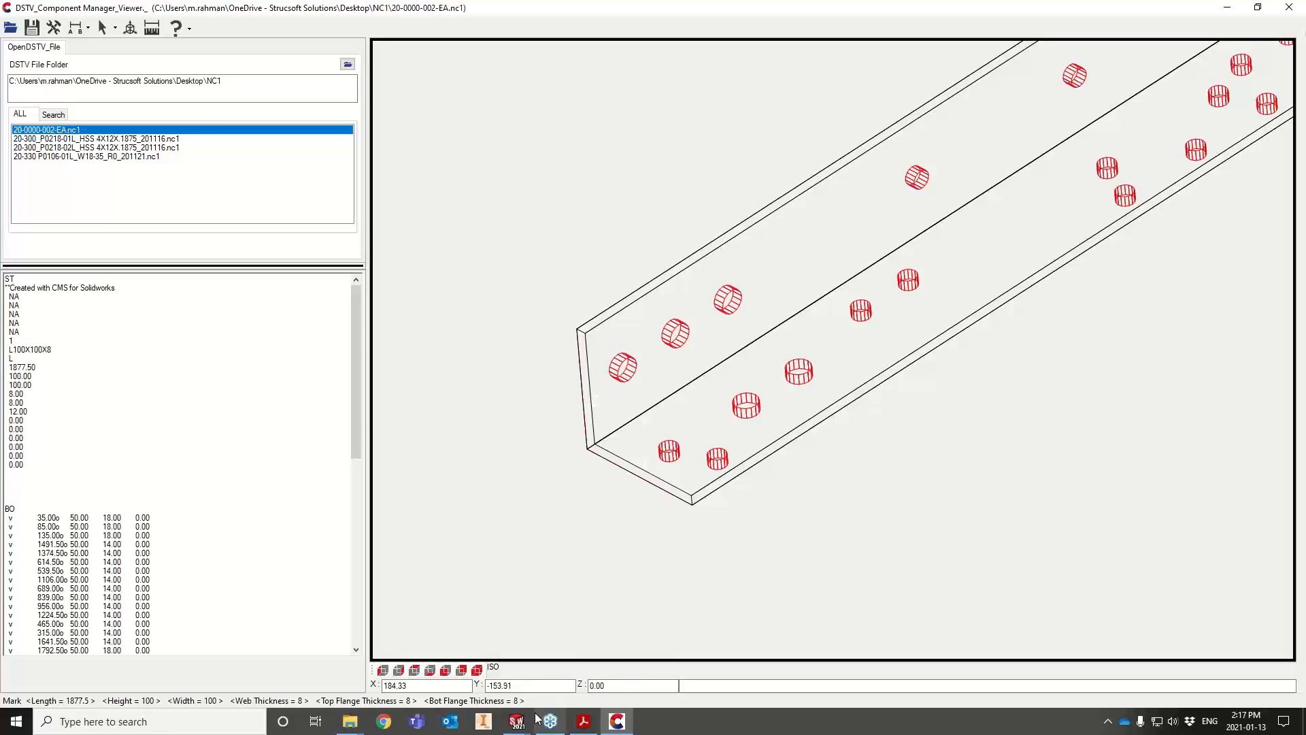
Return to the W18X35 beam in SOLIDWORKS, switch to the PDF presentation and advance it to the Multiple Configuration slide
click(517, 721)
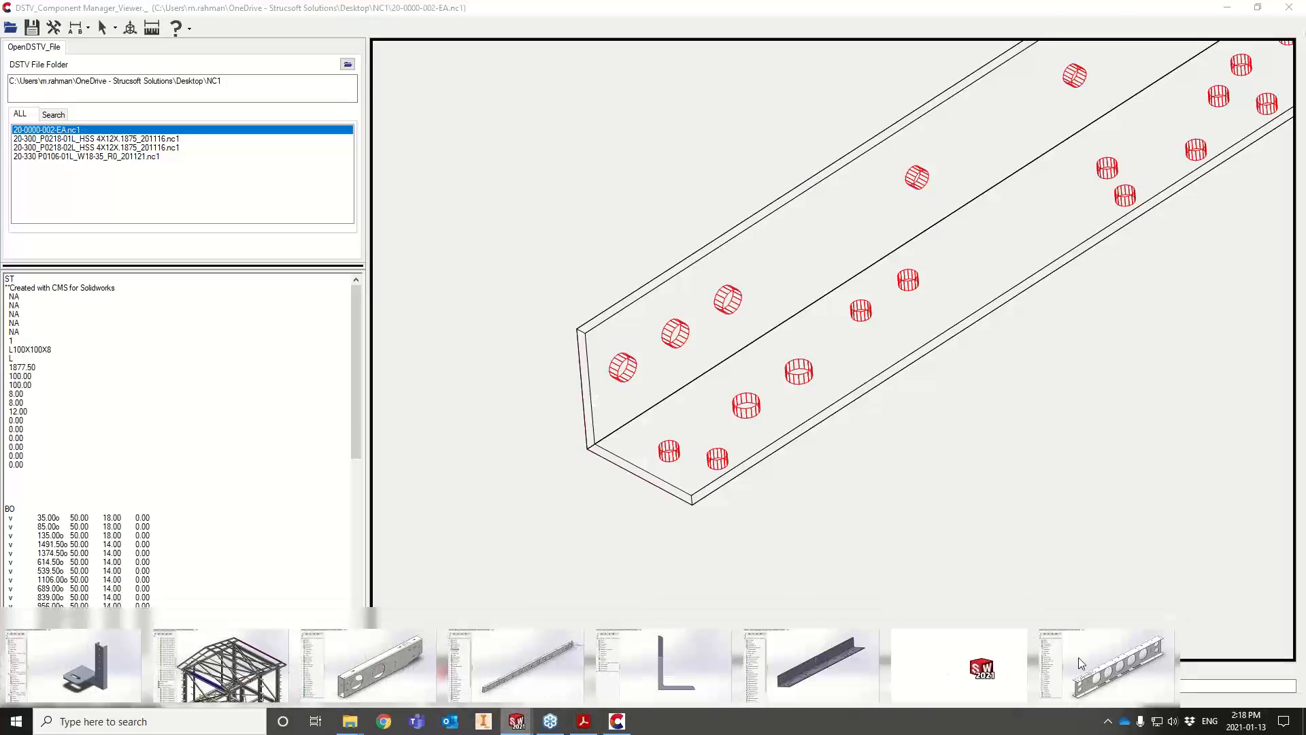
click(1089, 663)
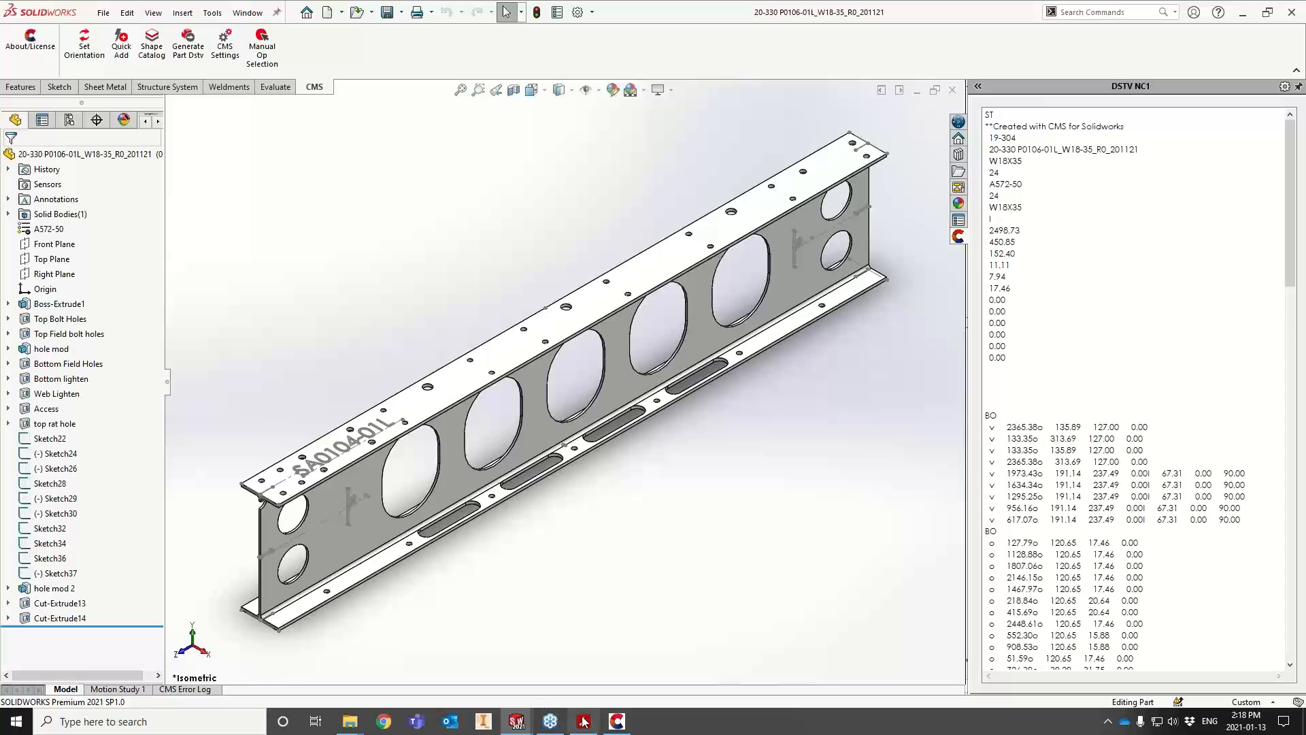
key(alt+Tab)
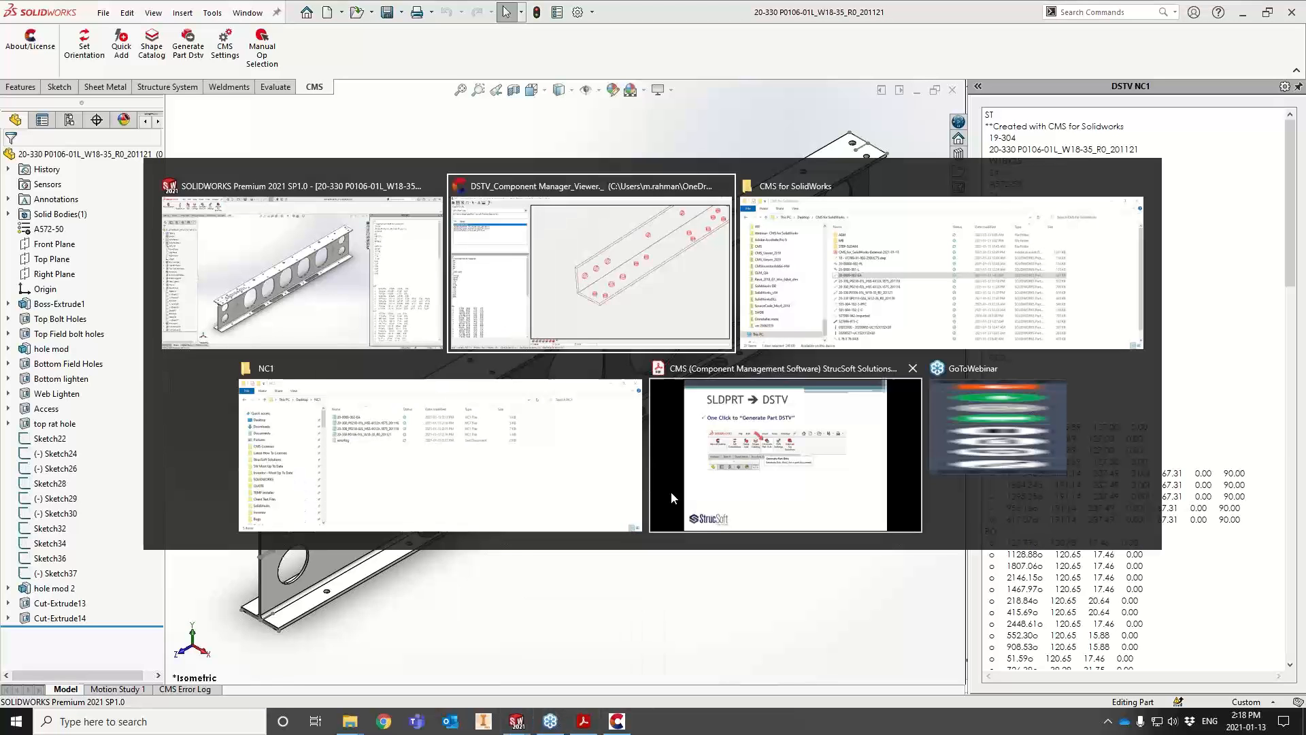
click(868, 498)
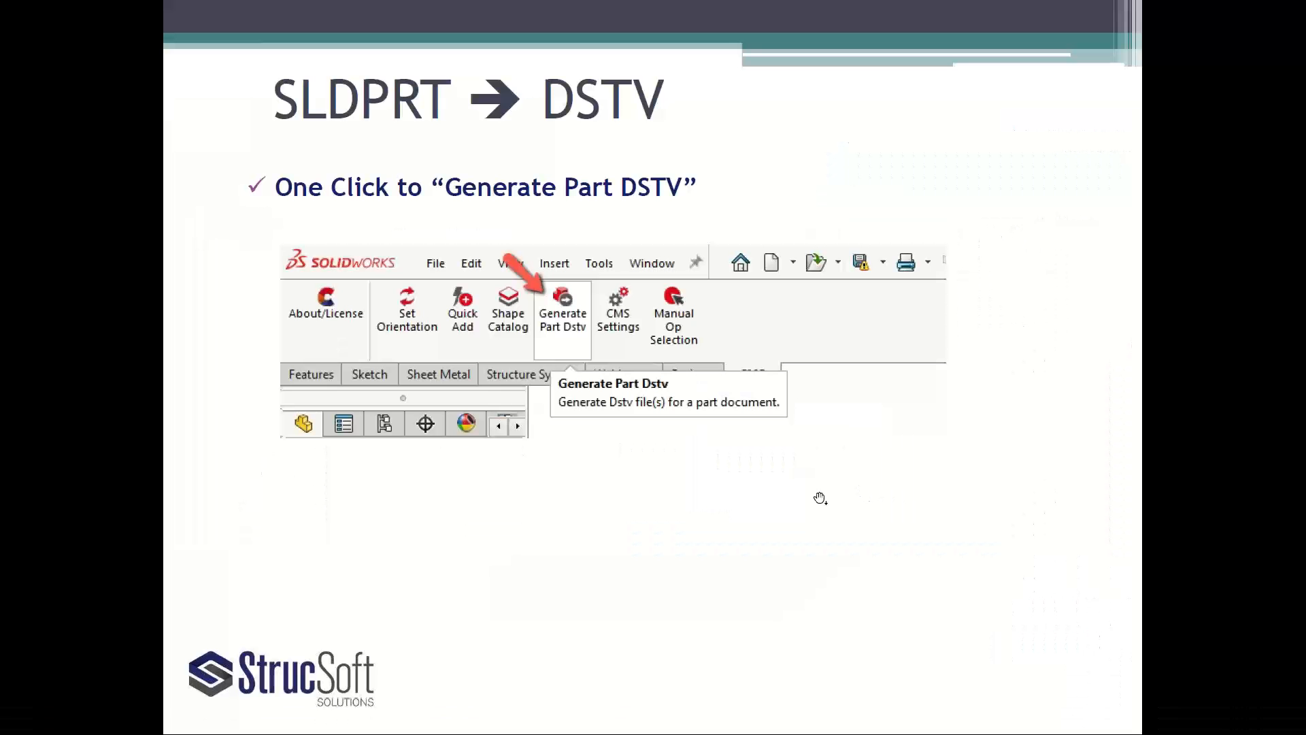
click(821, 498)
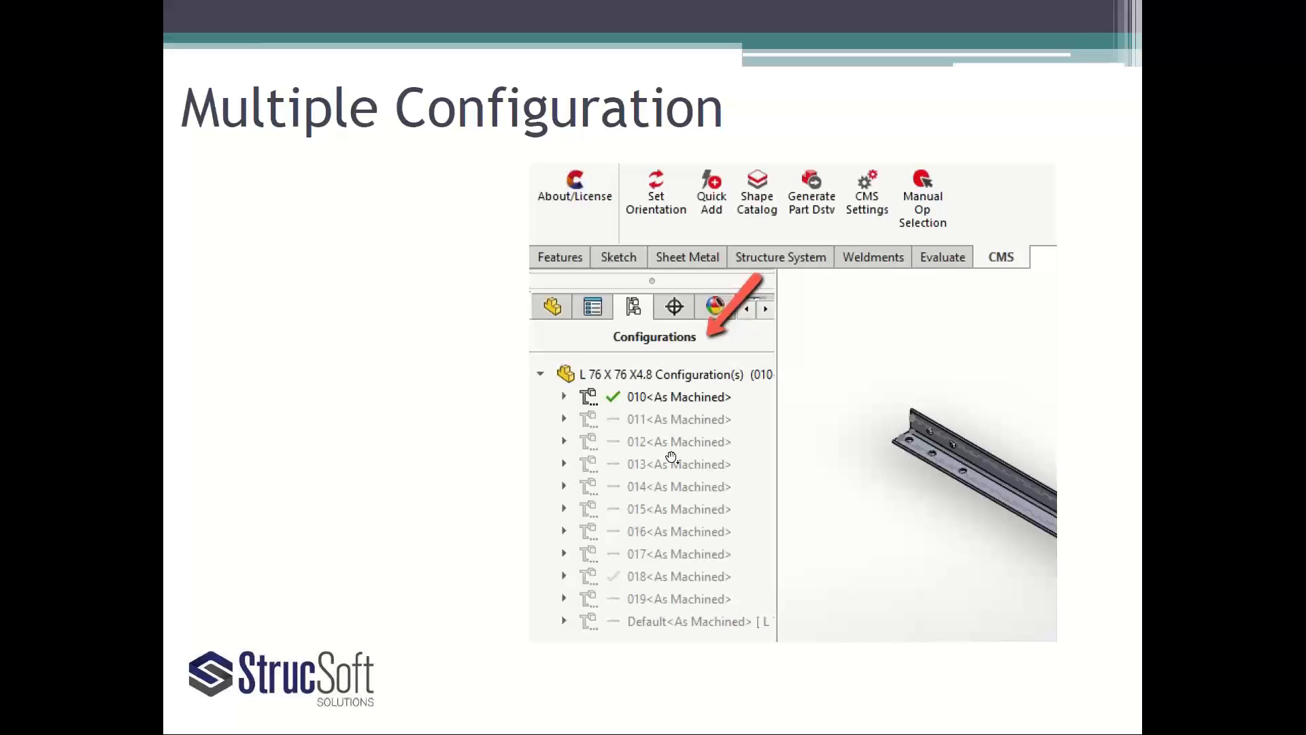
Switch to the L 76 X 76 X4.8 part in SOLIDWORKS and activate its 013 configuration
key(alt+Tab)
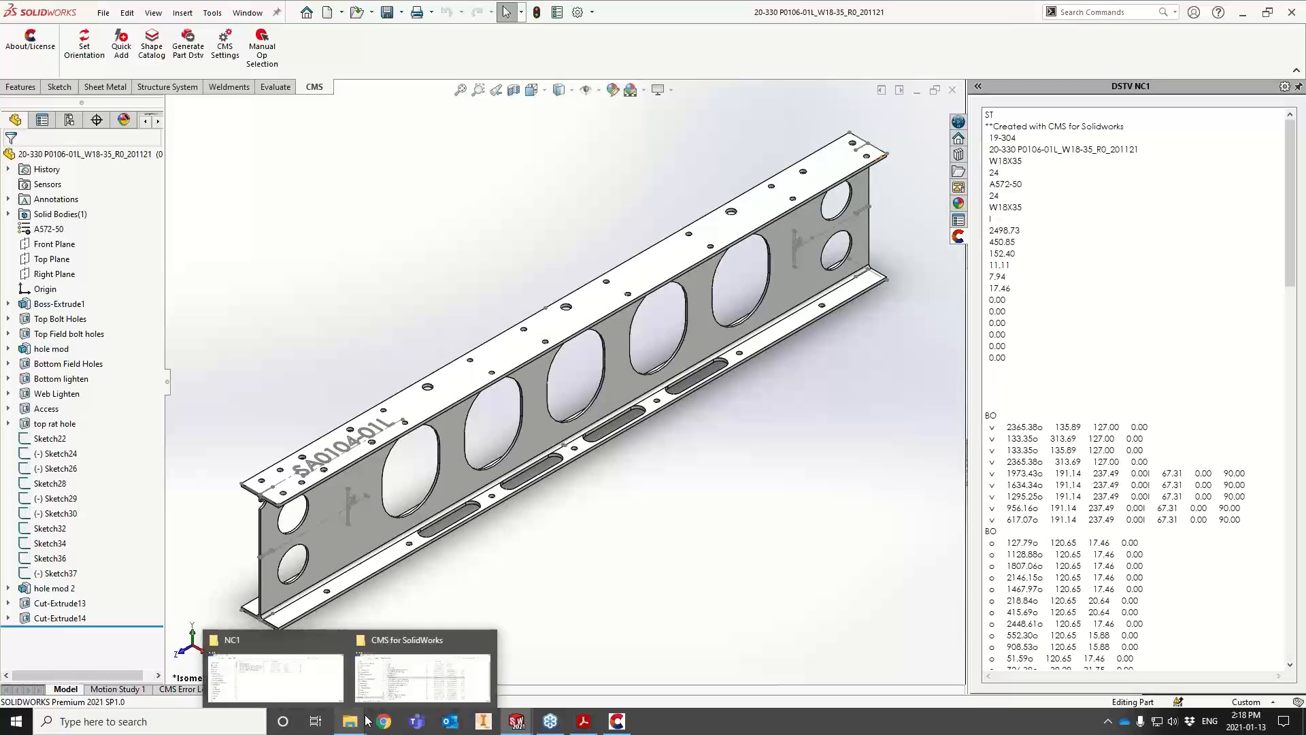
mouse_move(517, 725)
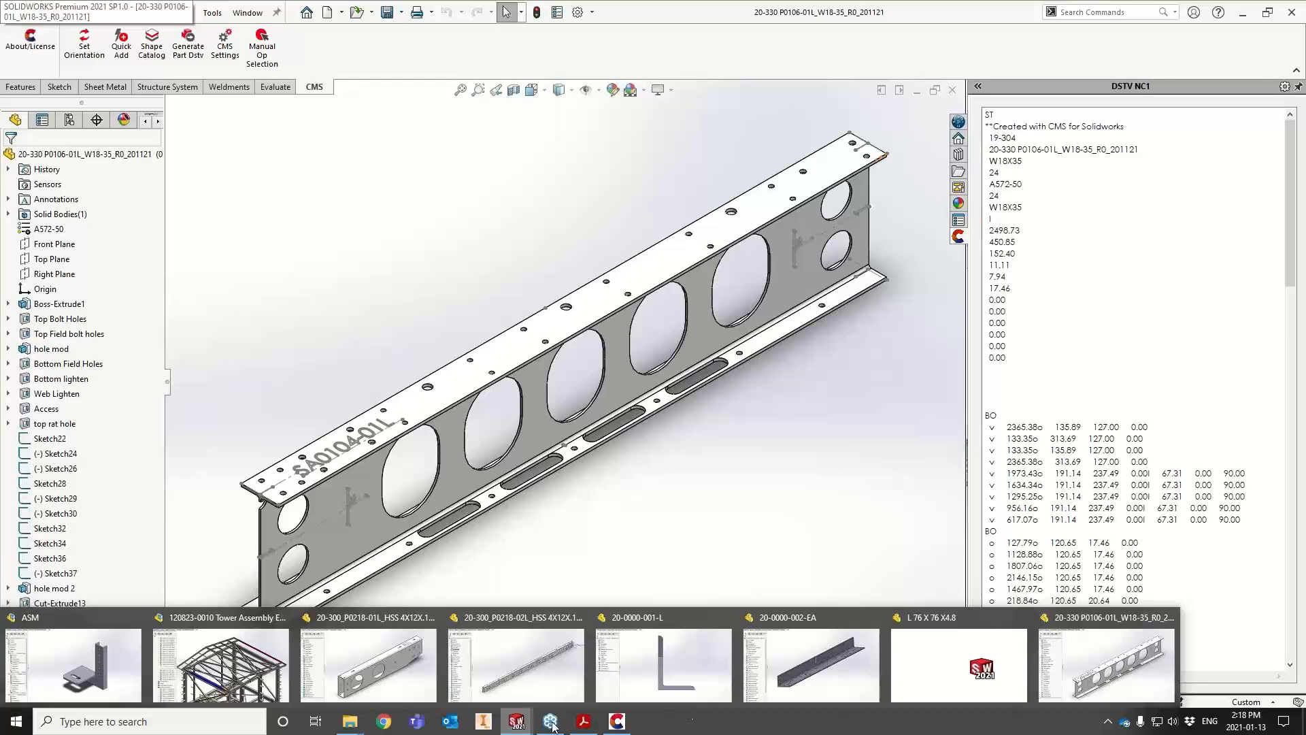
click(931, 671)
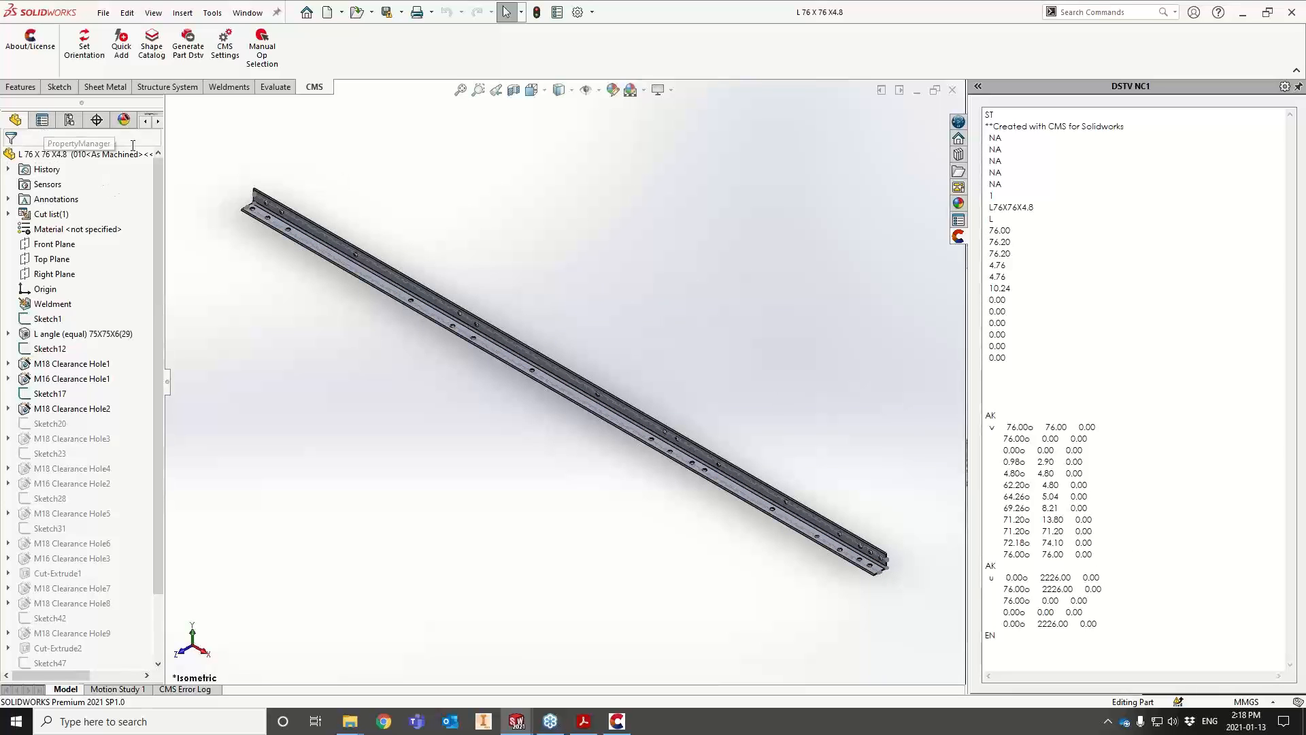
click(69, 122)
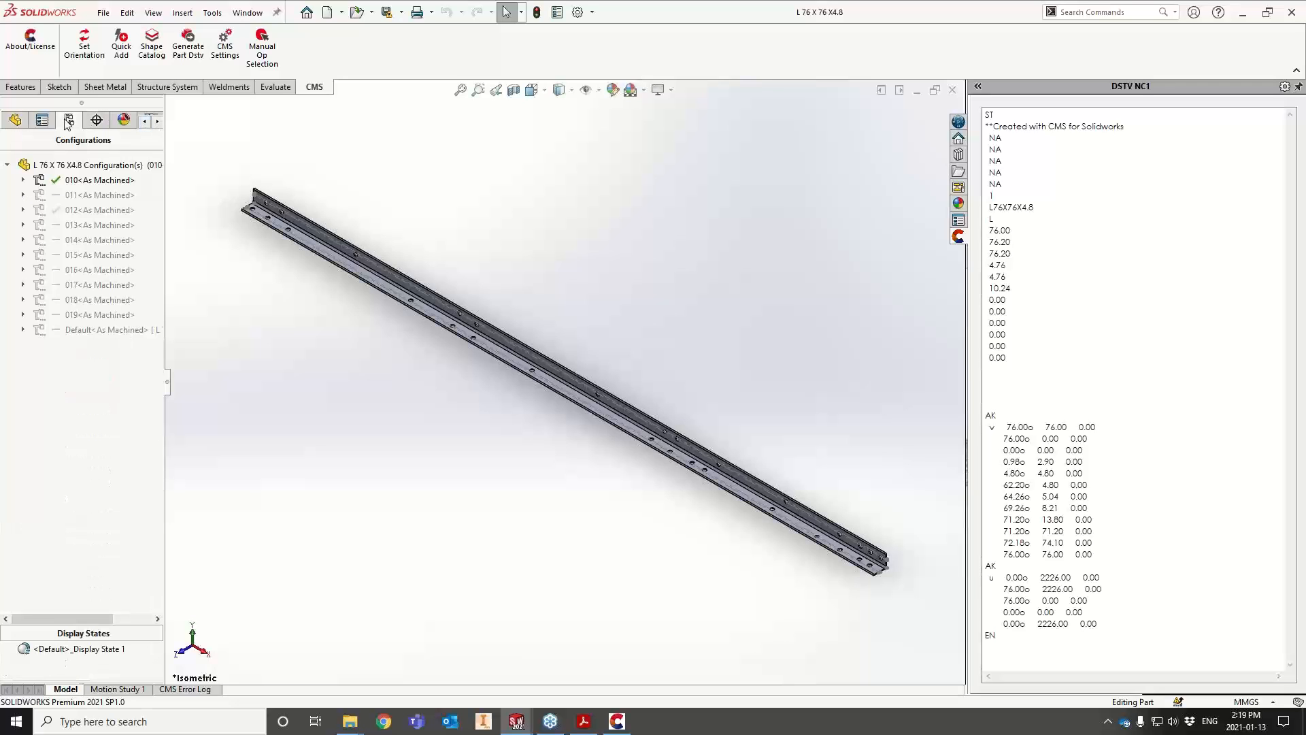
double_click(82, 225)
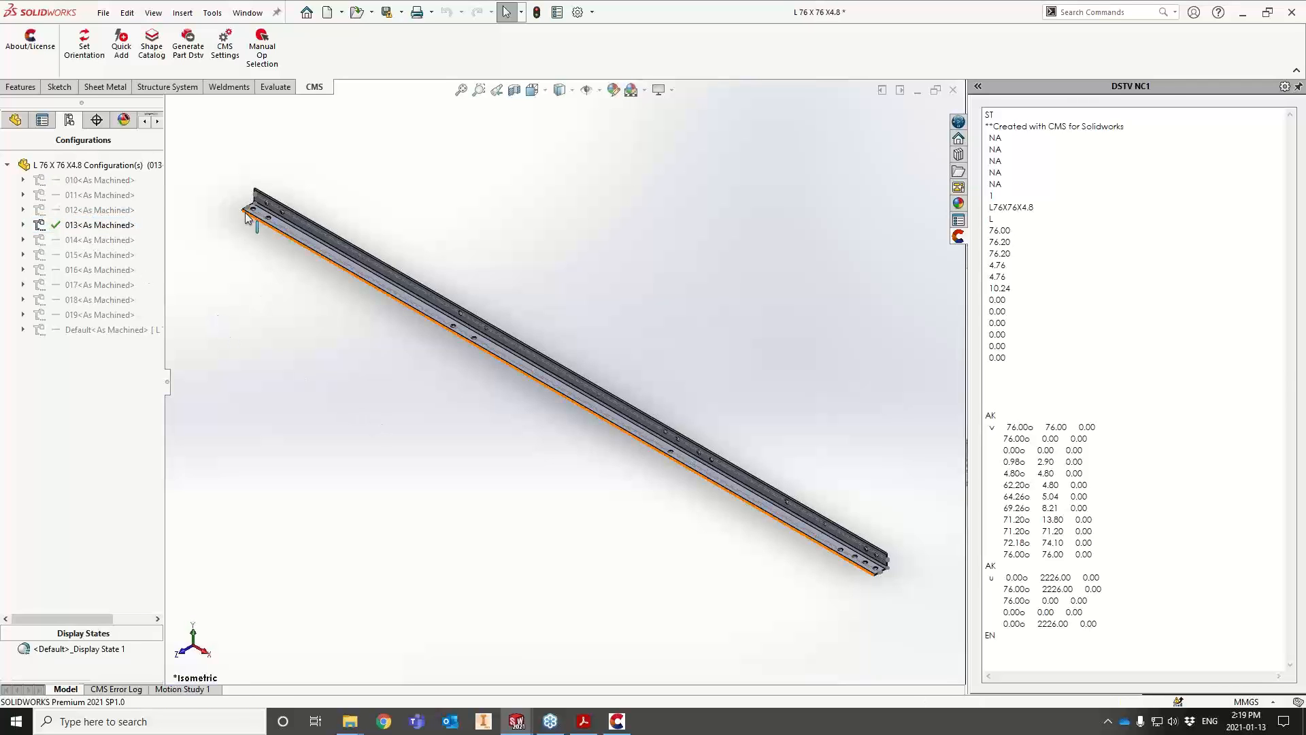
Inspect the holes at both ends of the 013 configuration's angle and generate its DSTV
scroll(250, 210, down, 2)
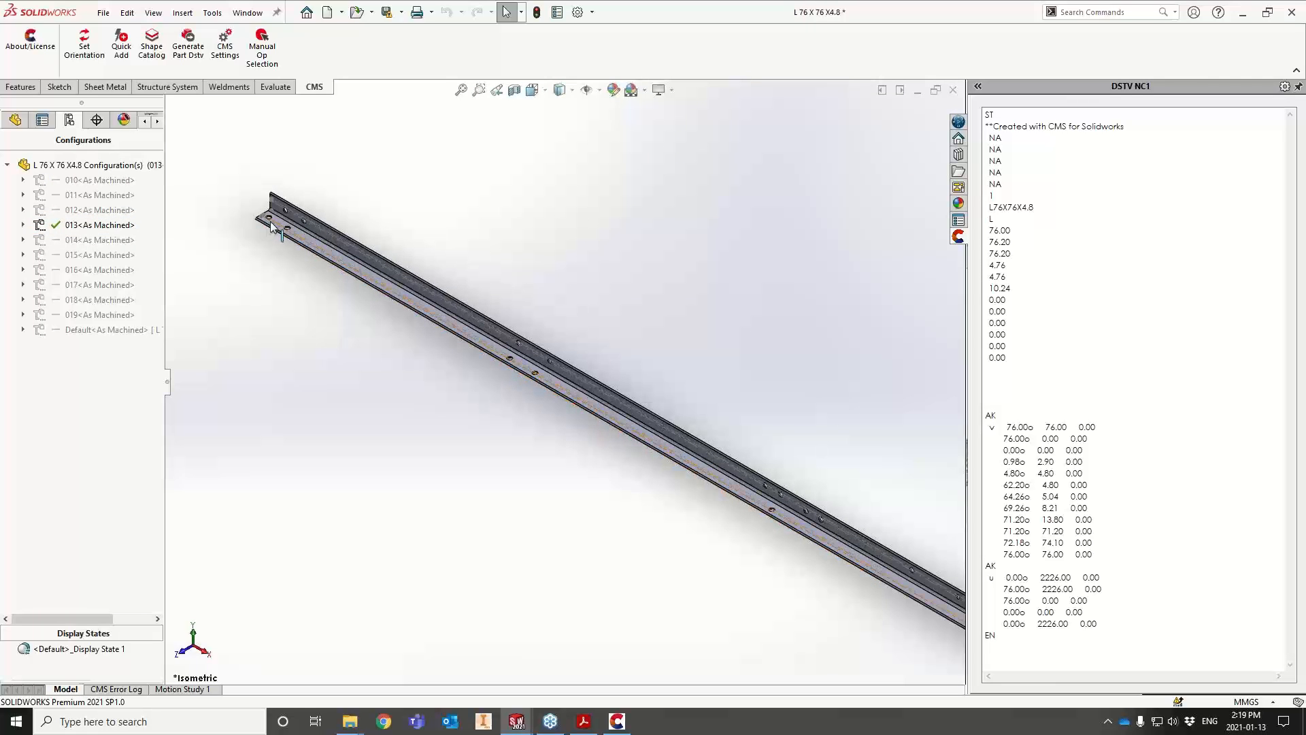
scroll(288, 226, up, 3)
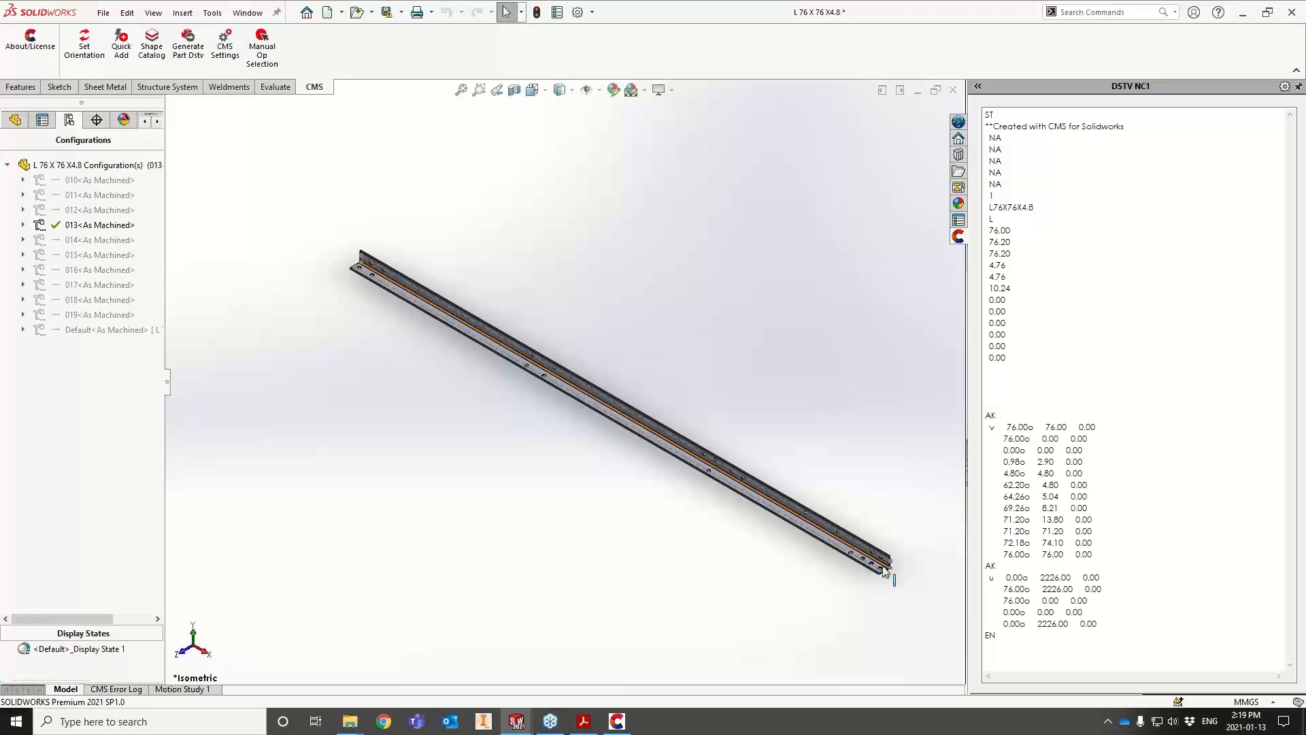
scroll(884, 578, down, 2)
scroll(790, 527, down, 2)
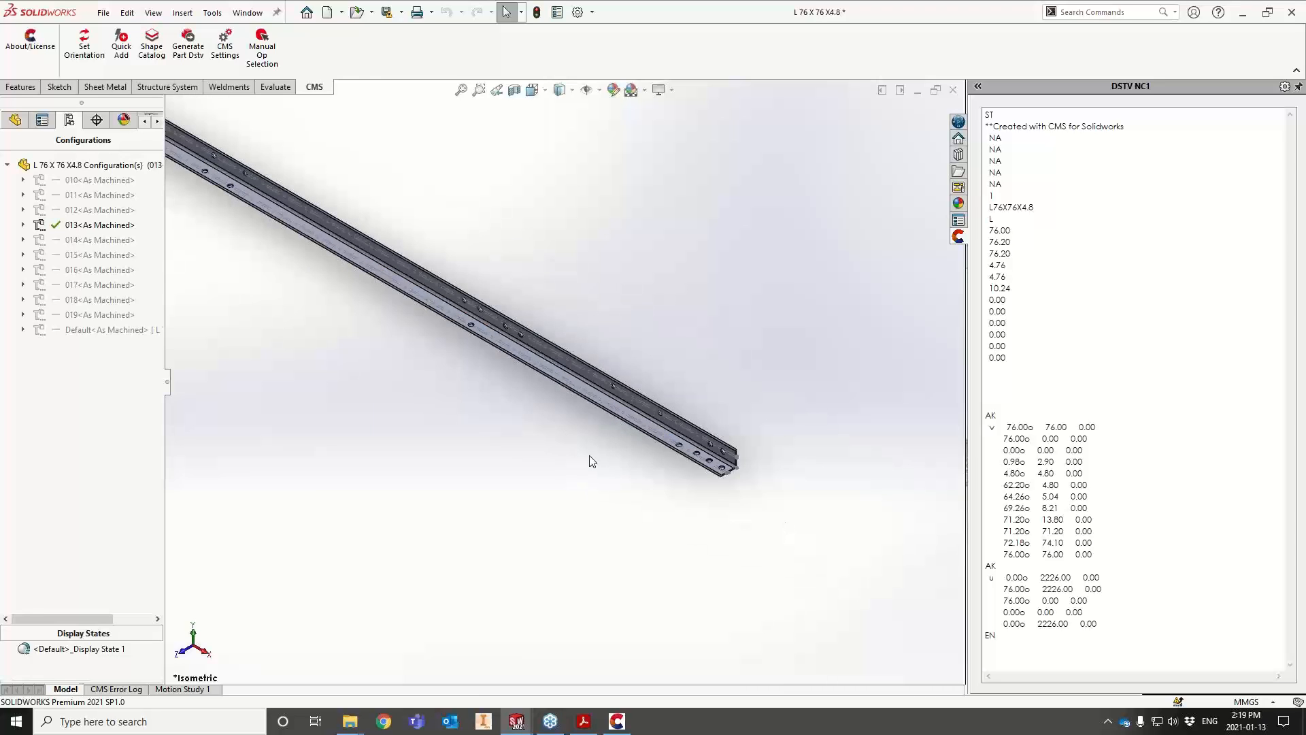
scroll(590, 461, up, 3)
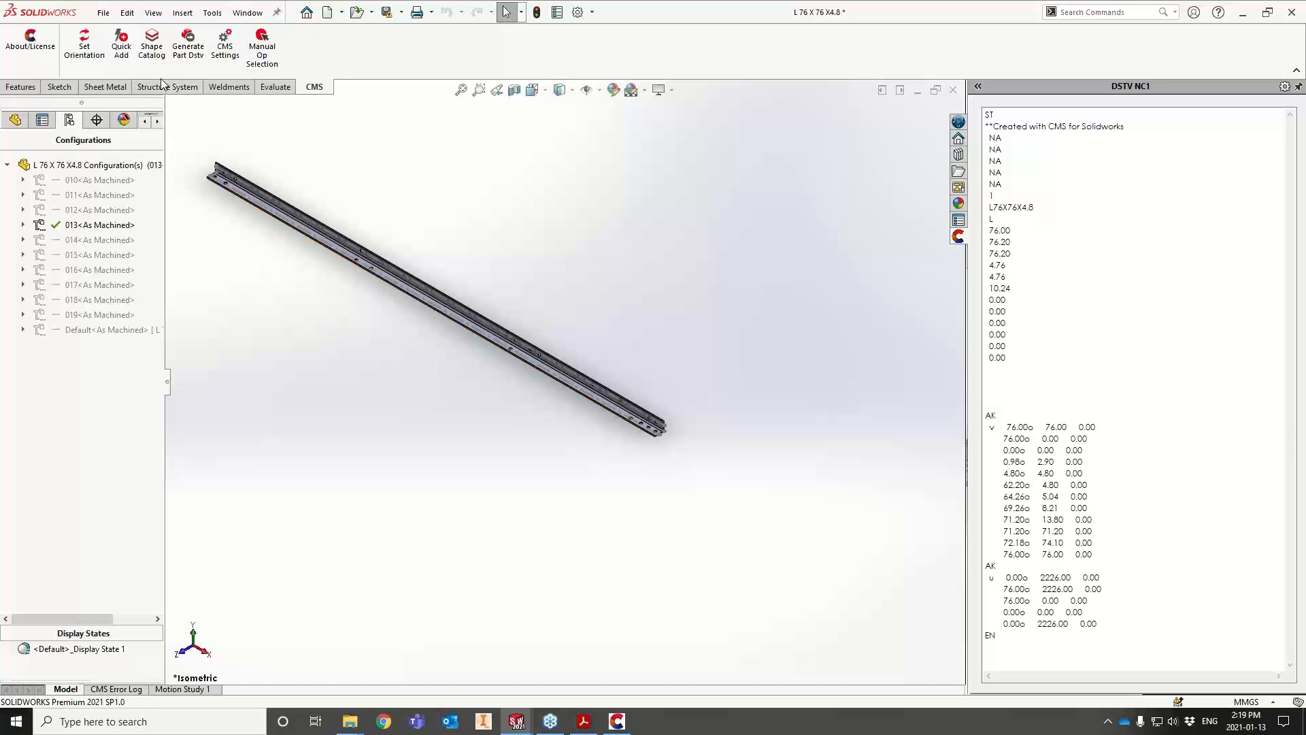
click(188, 45)
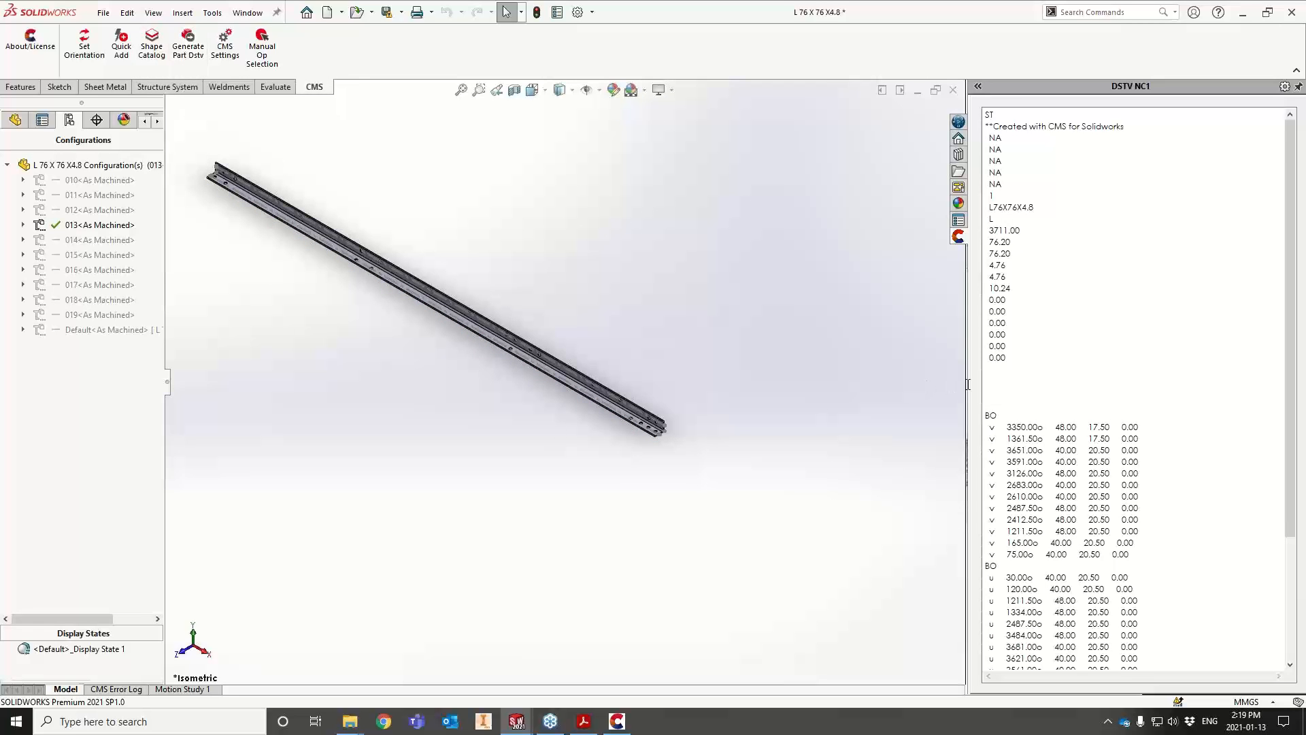
Review the v and u face hole entries in the BO blocks of the 013 configuration's DSTV against the model
scroll(1145, 461, down, 2)
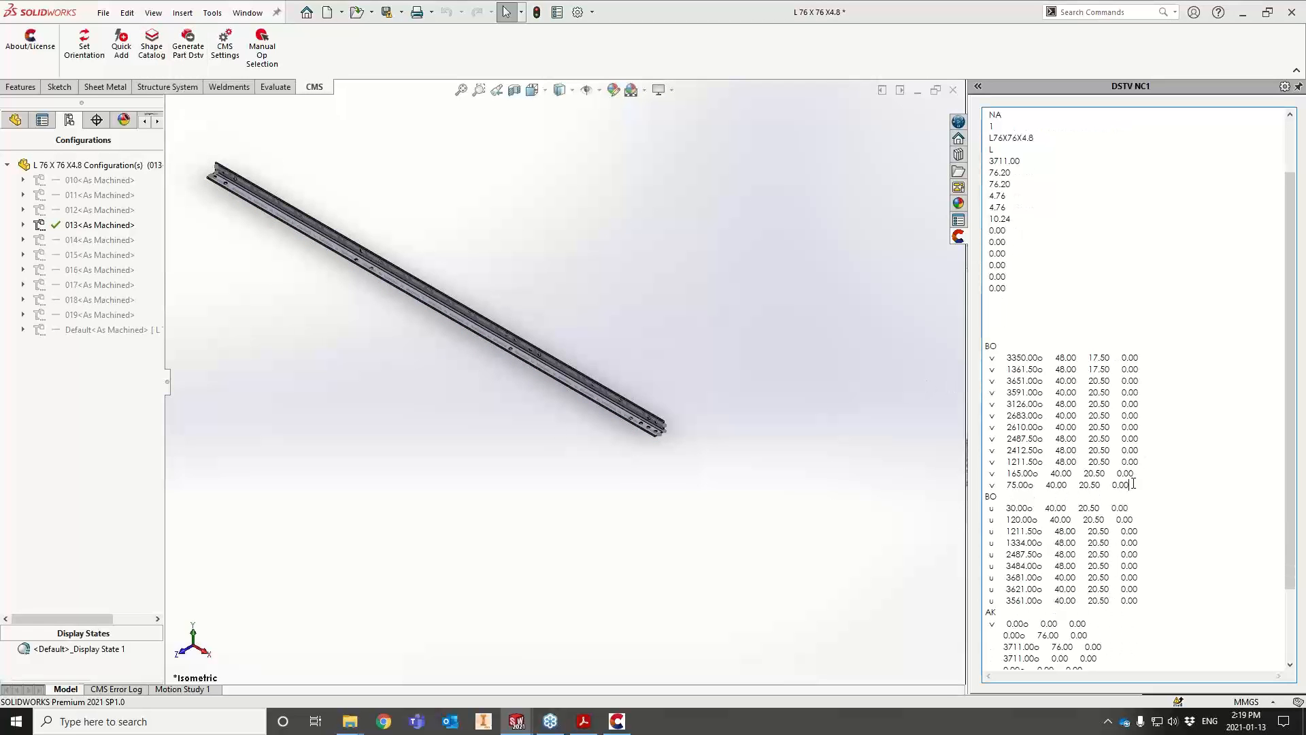
drag(1129, 484, 986, 347)
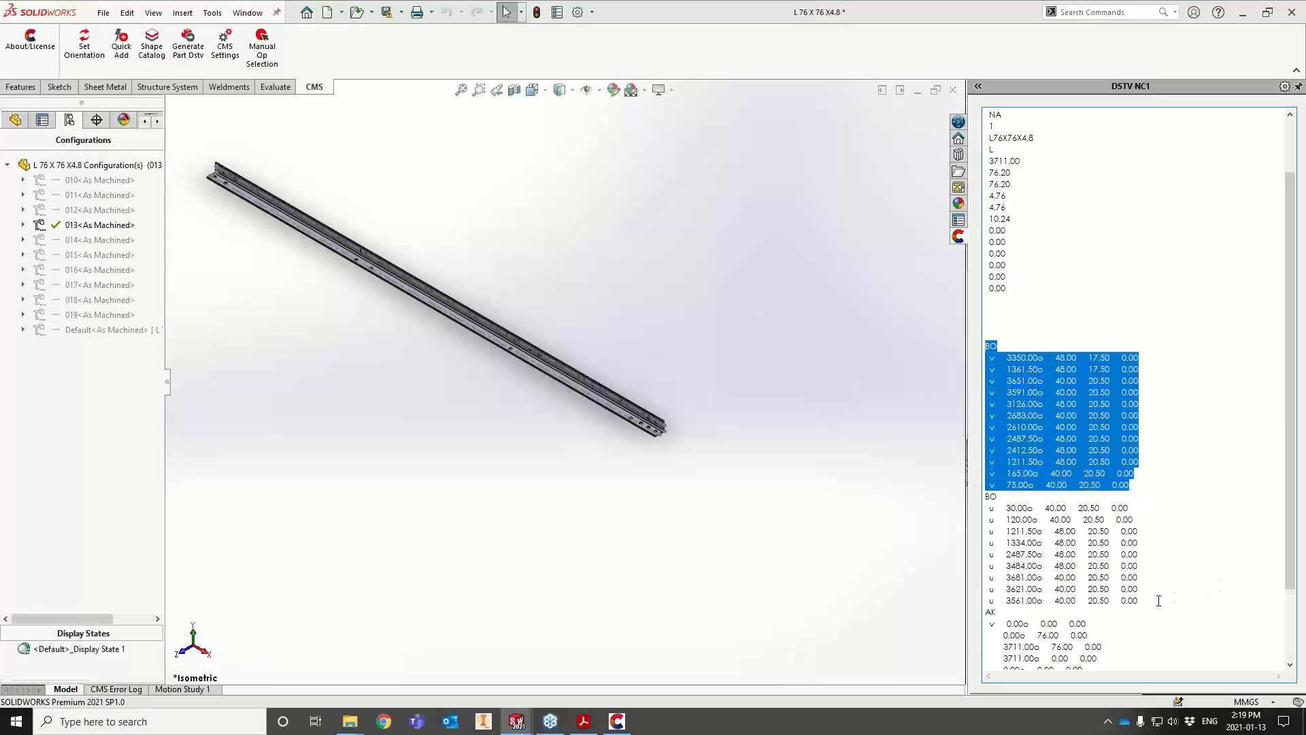
drag(1139, 602, 988, 509)
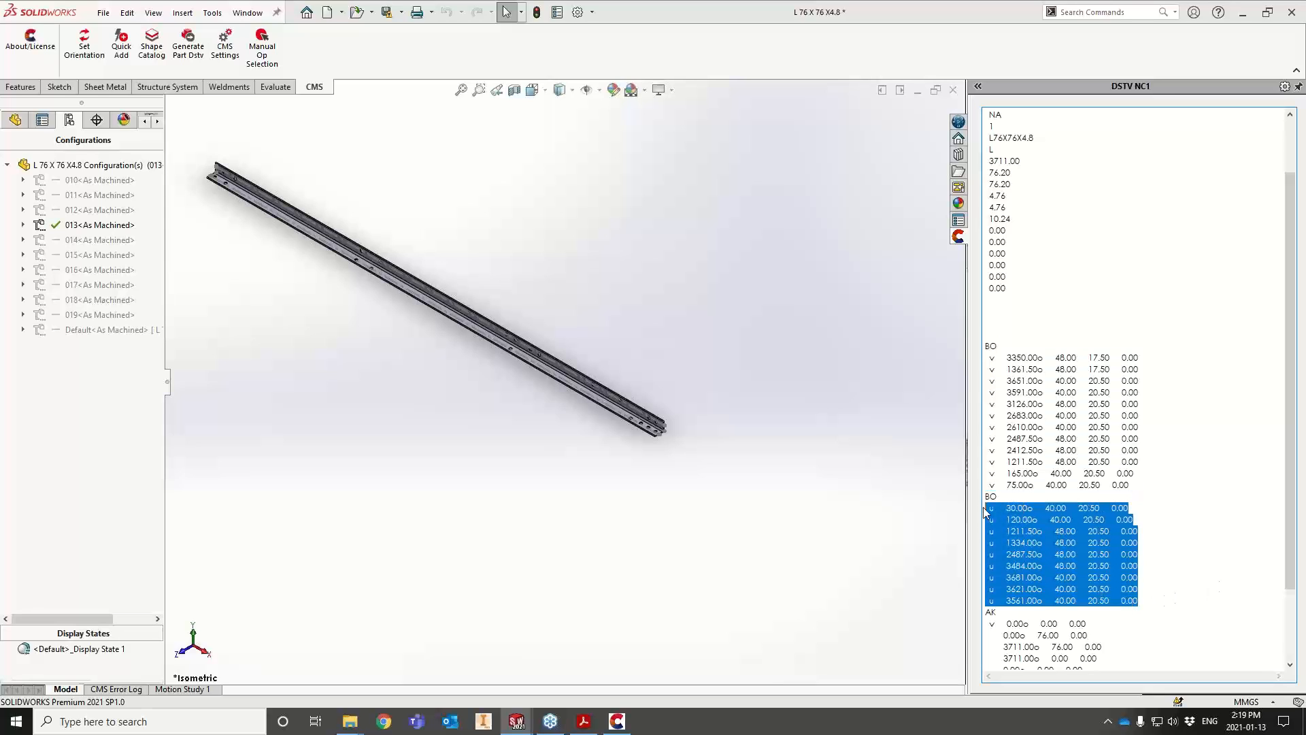
scroll(629, 425, down, 3)
scroll(624, 418, down, 2)
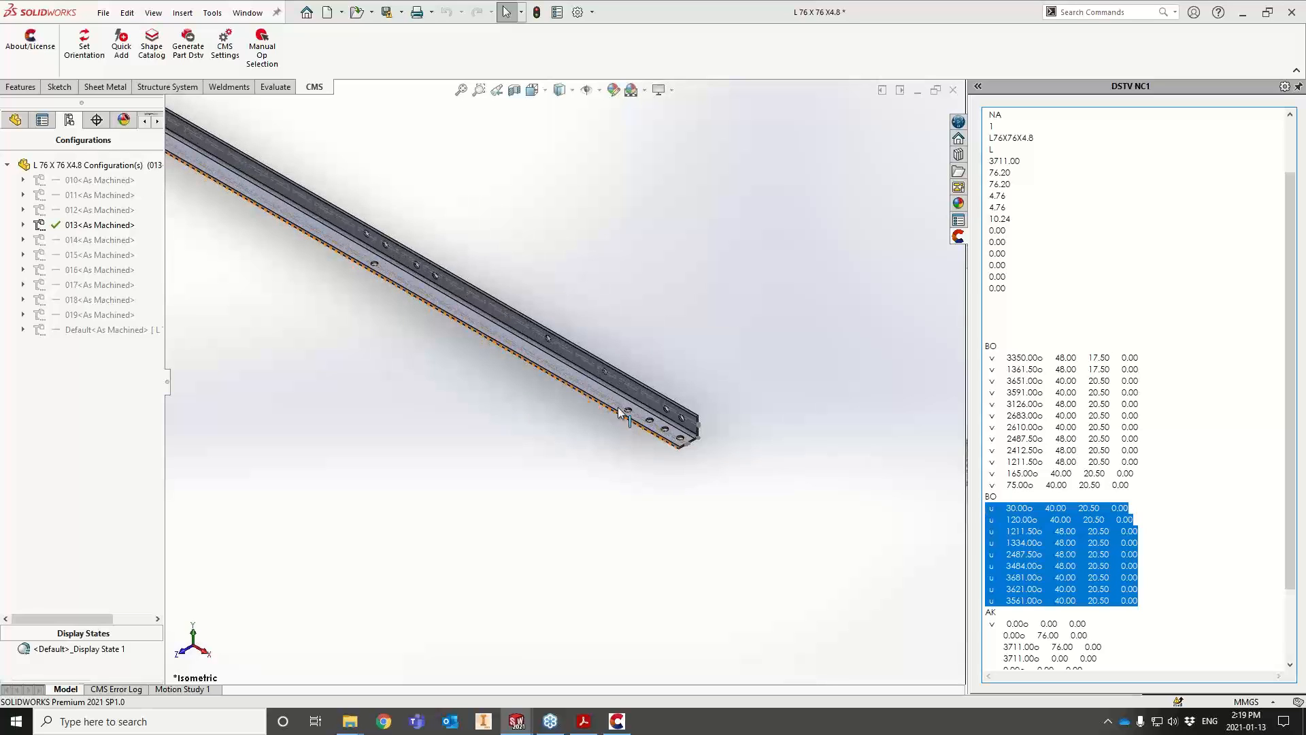
scroll(615, 422, up, 4)
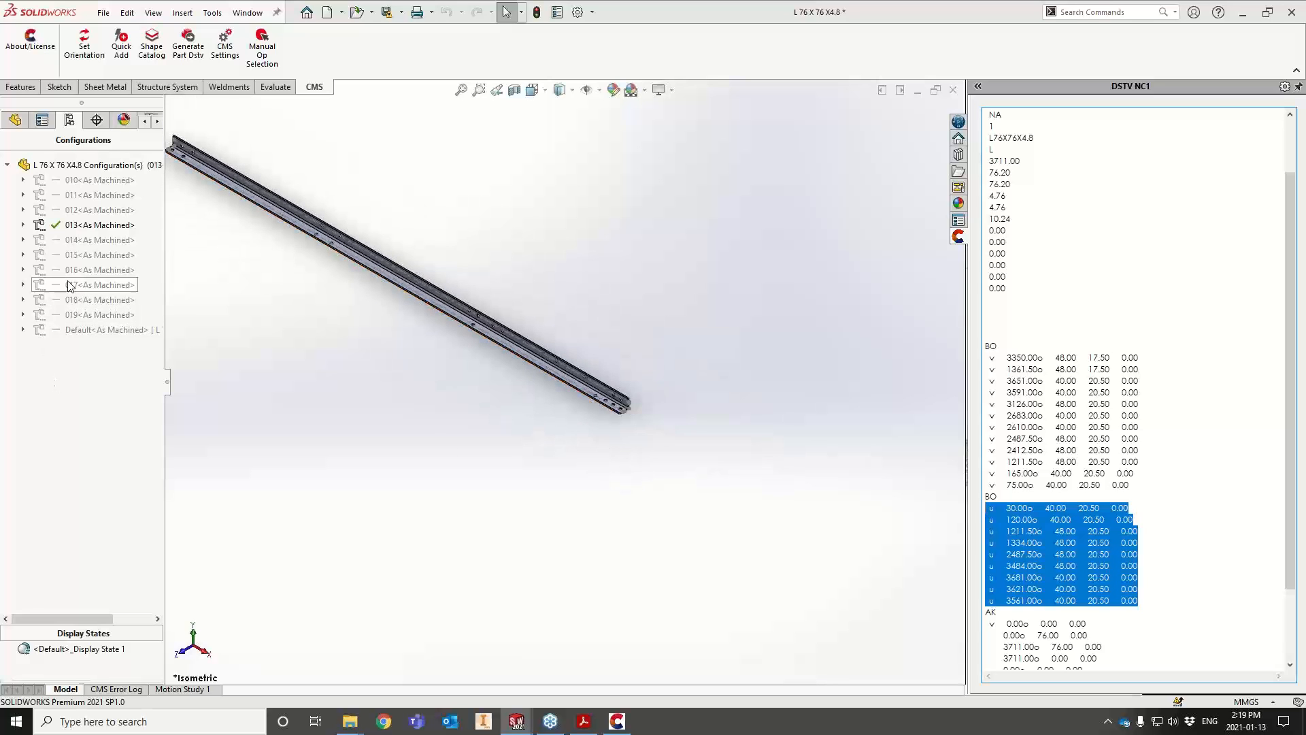
Activate the 018 configuration of the L 76 X 76 X4.8 part and view the whole angle
double_click(76, 302)
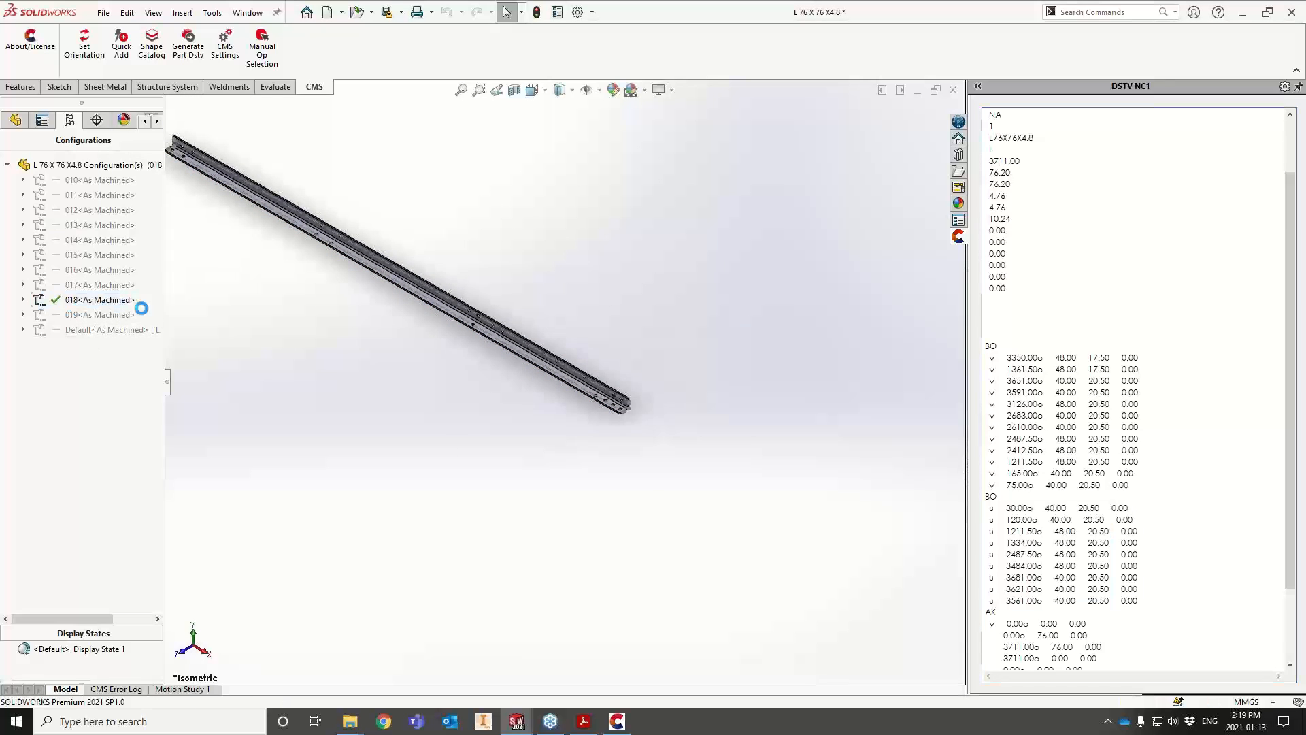
middle_drag(269, 245, 308, 295)
scroll(284, 261, up, 6)
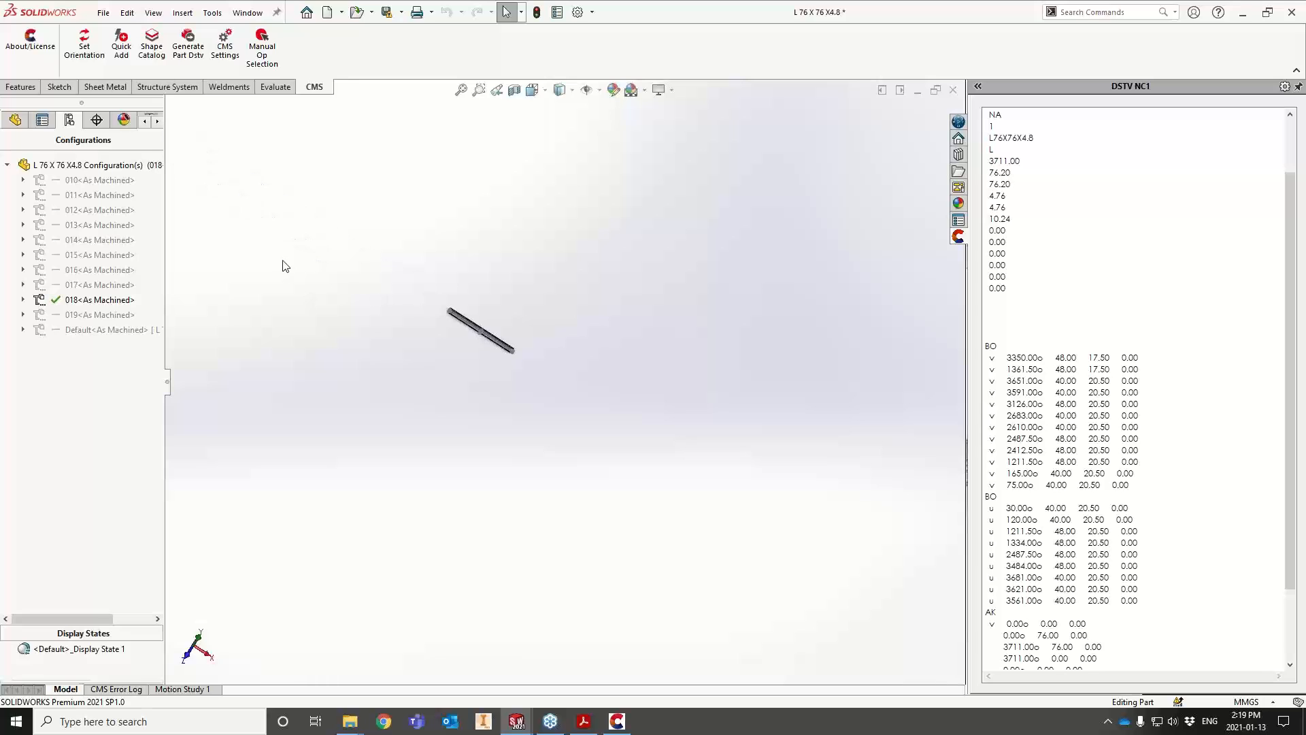
Generate the DSTV of the 018 configuration and check its u face hole entries in the BO block against the angle
scroll(449, 319, down, 7)
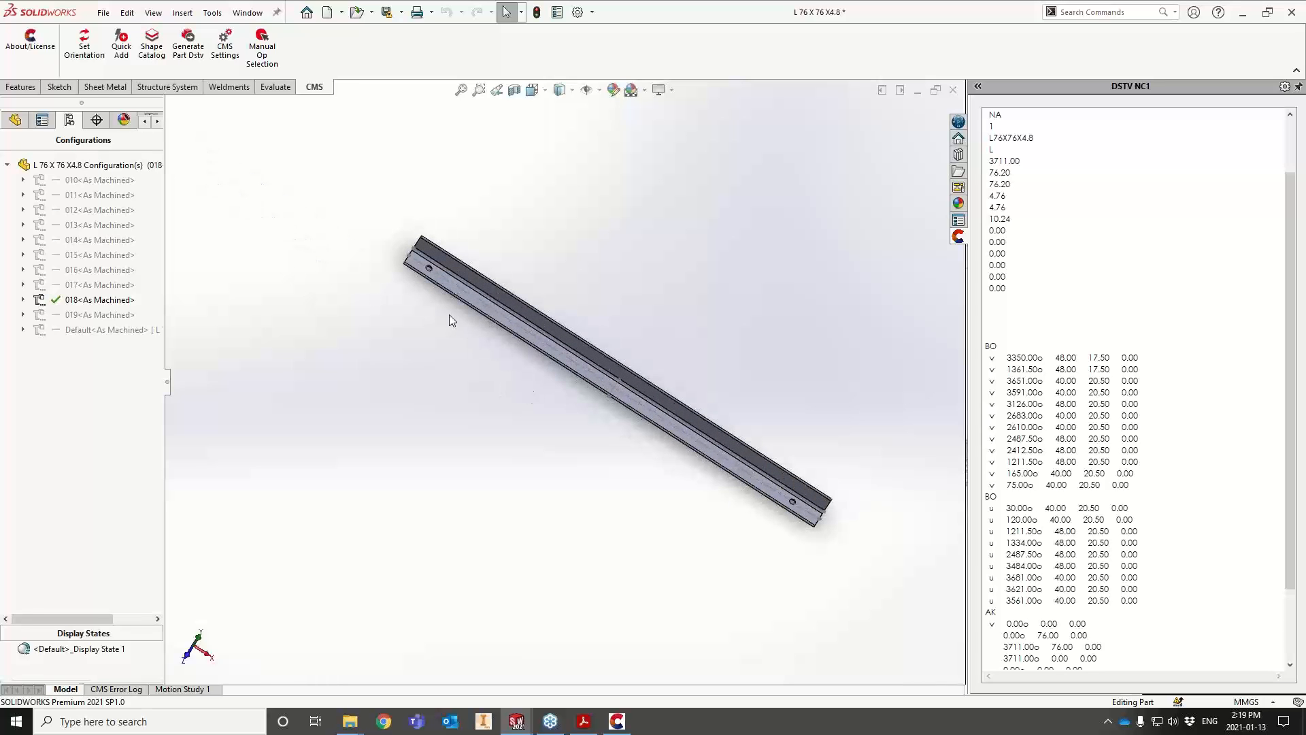
click(984, 497)
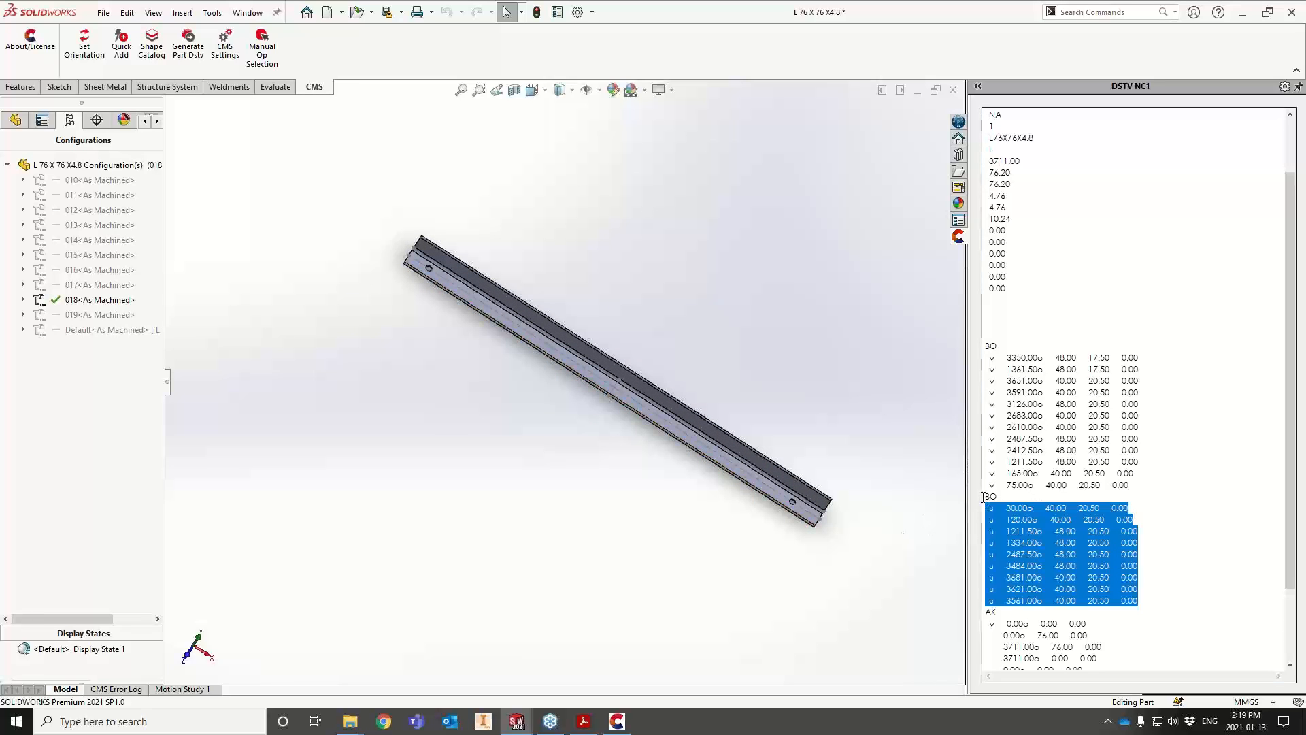
drag(983, 498, 1152, 521)
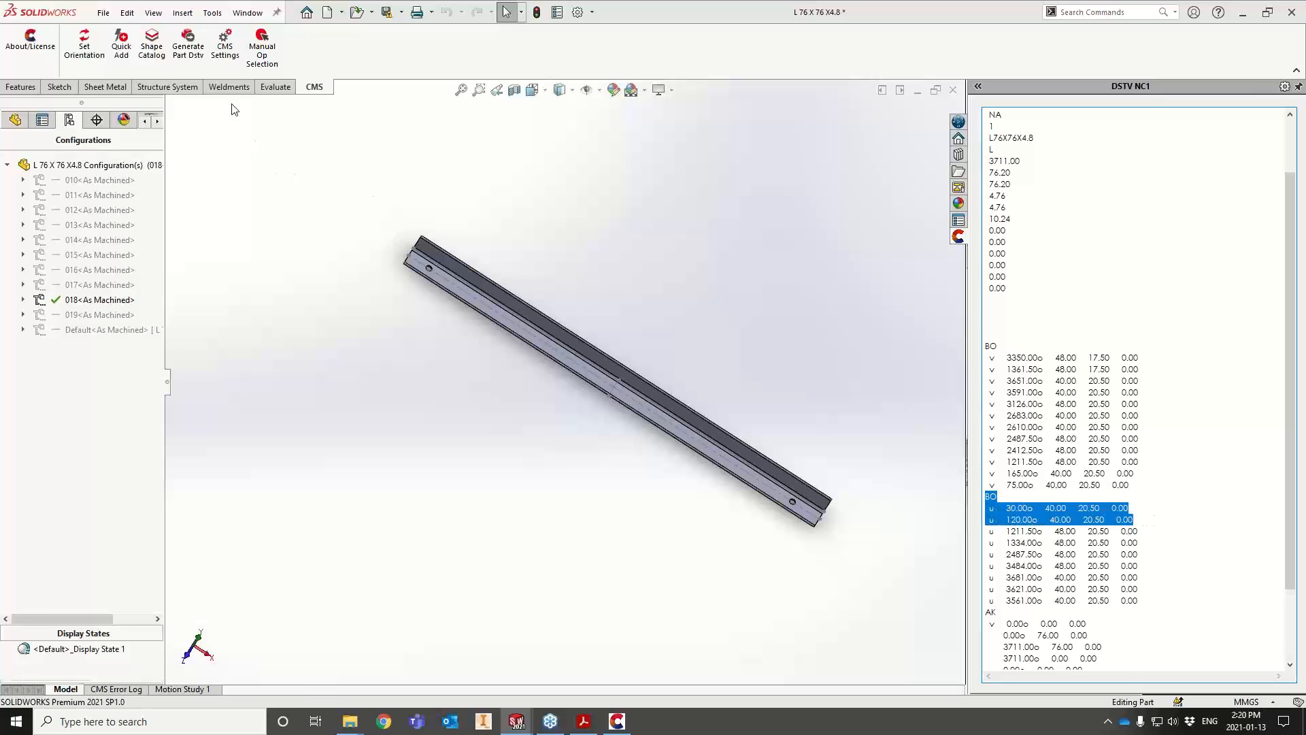
click(188, 48)
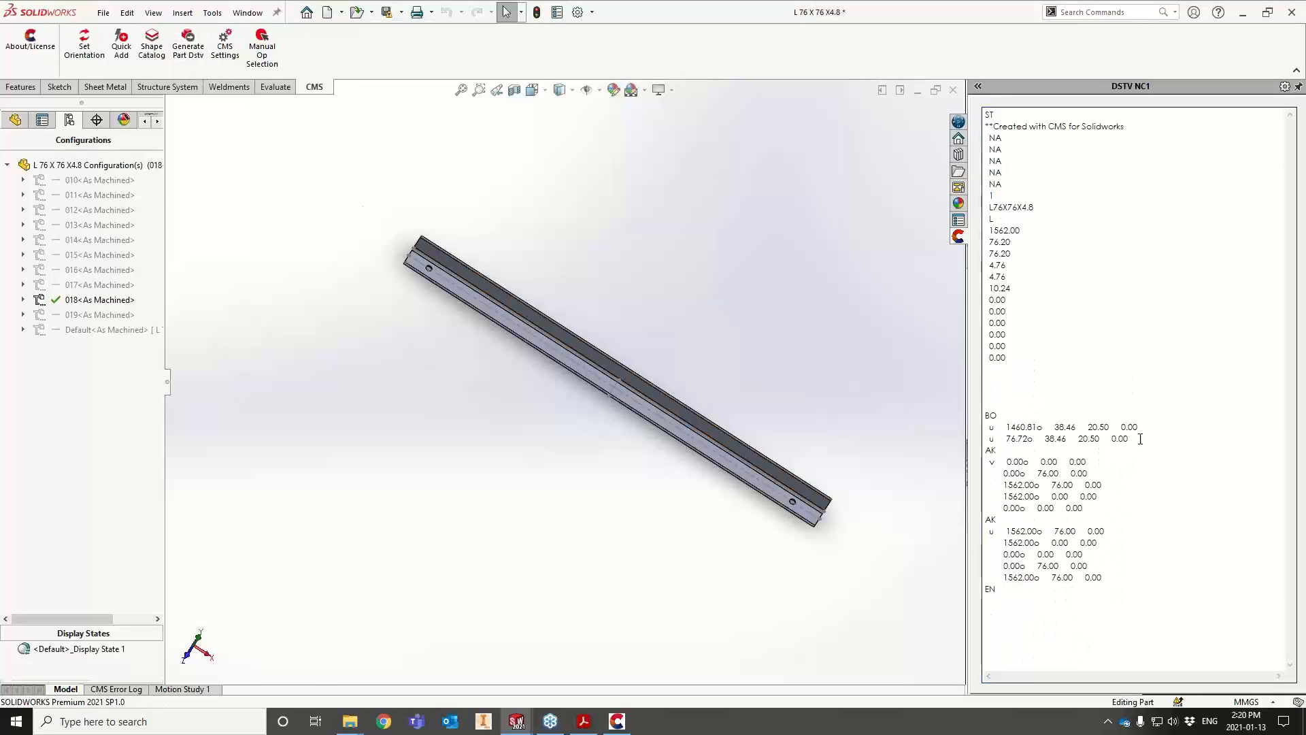
drag(1140, 438, 986, 413)
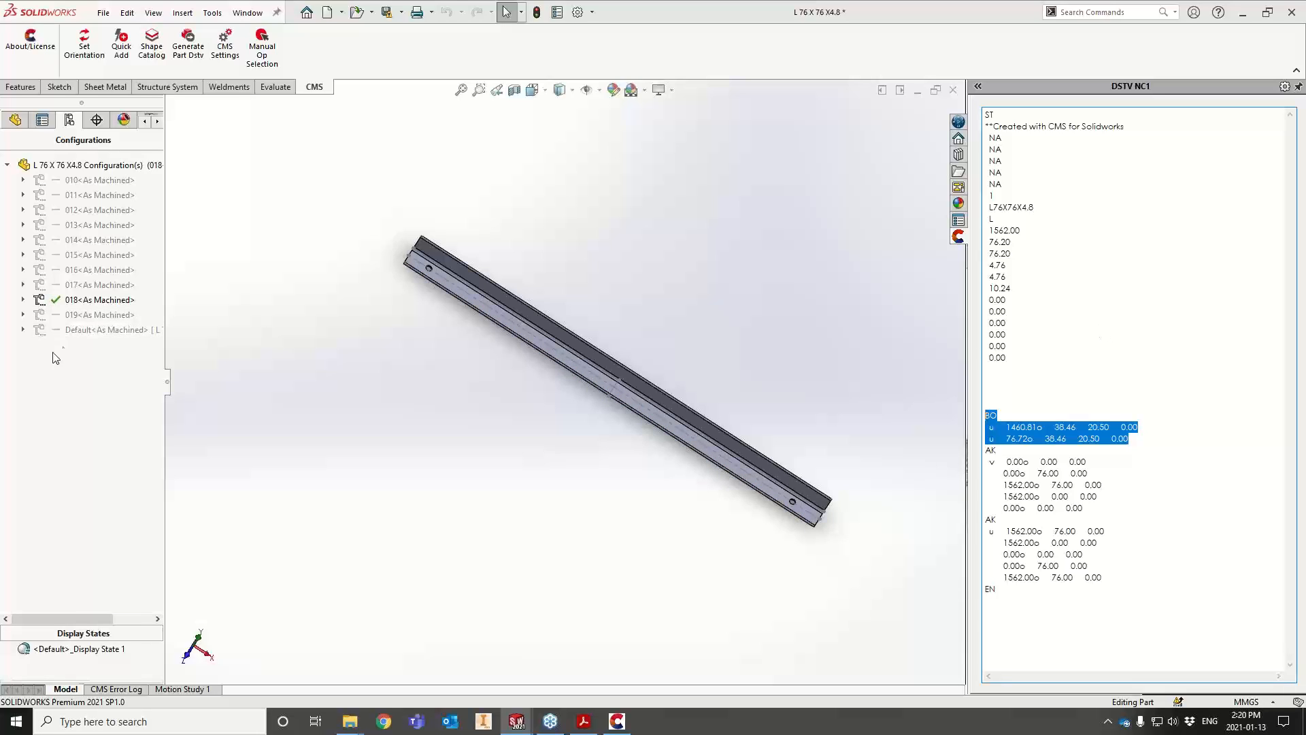
Activate the 019 configuration of the L 76 X 76 X4.8 part and generate its DSTV
double_click(75, 316)
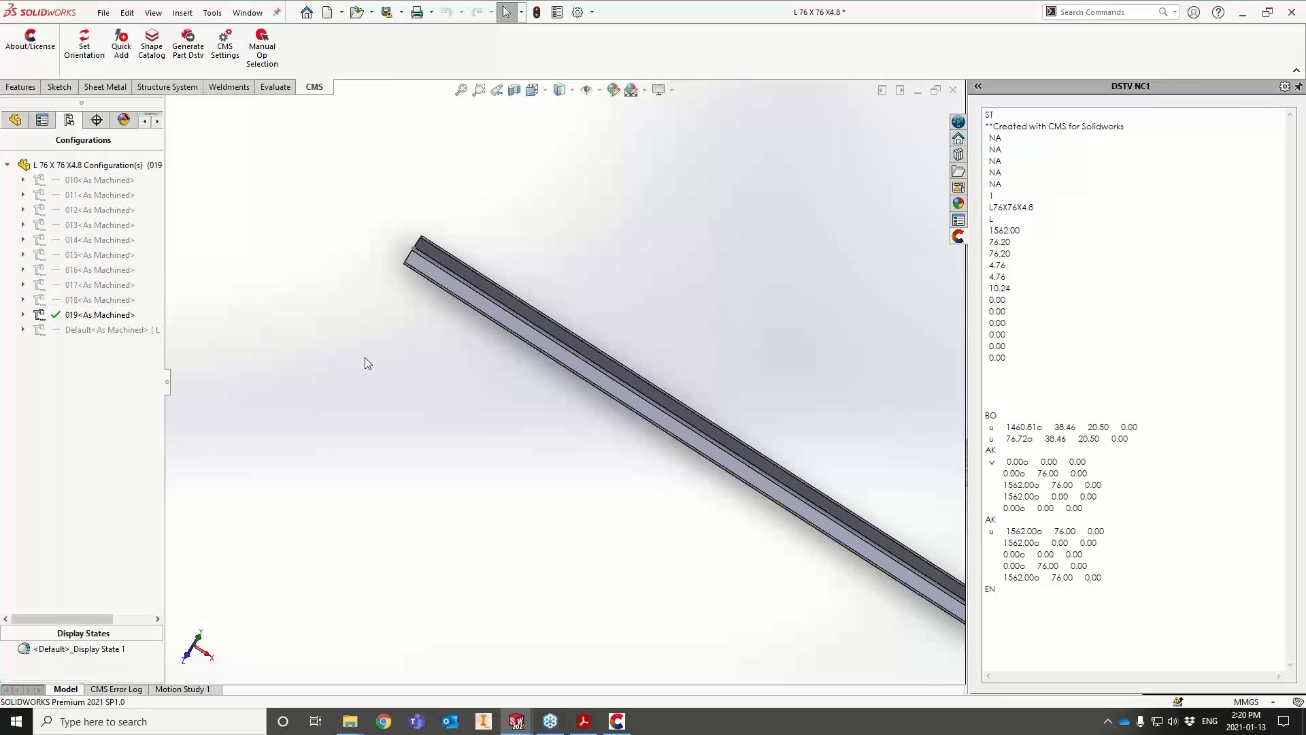
scroll(490, 382, up, 4)
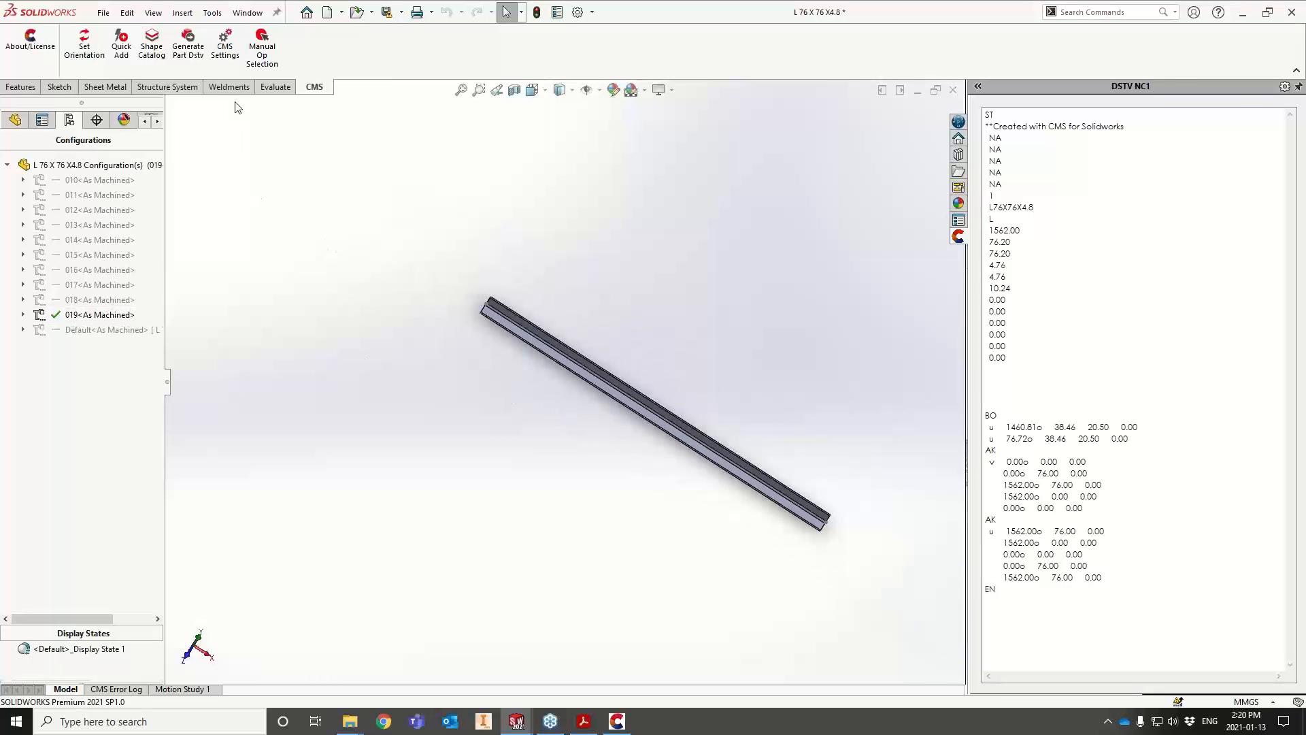
click(187, 45)
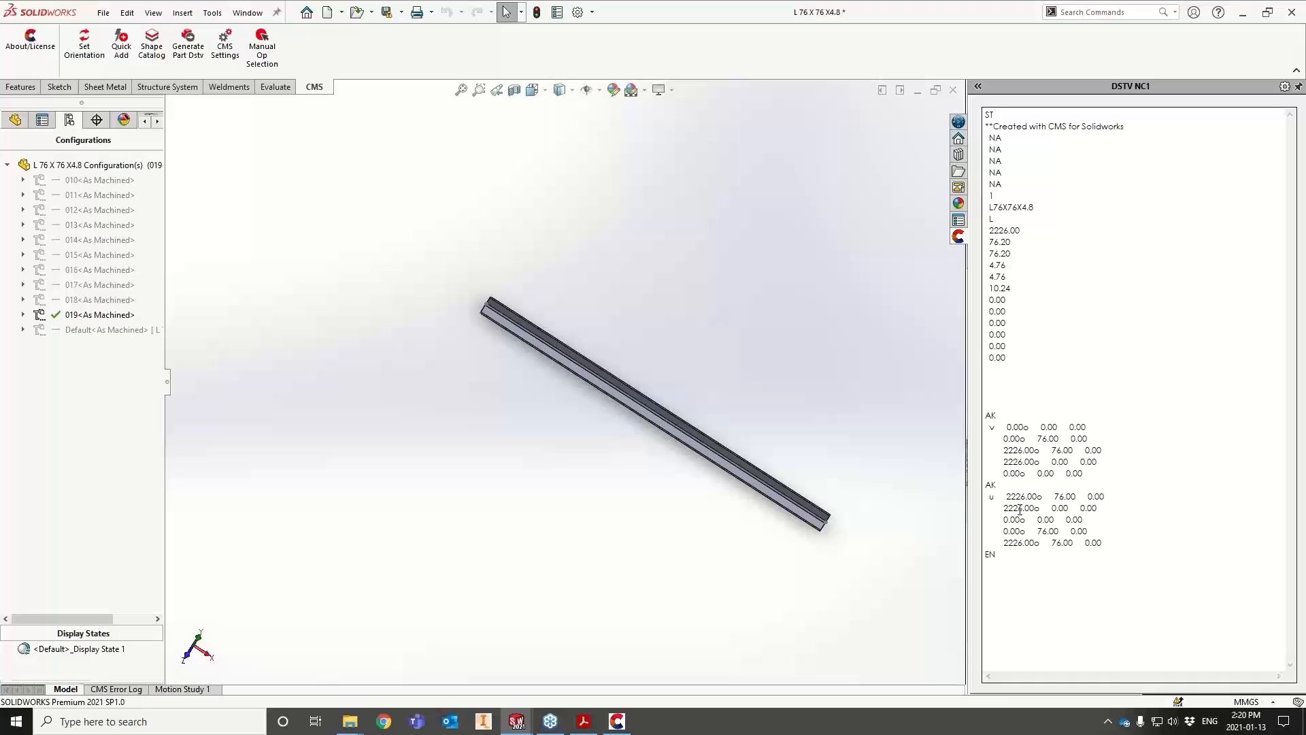
mouse_move(591, 719)
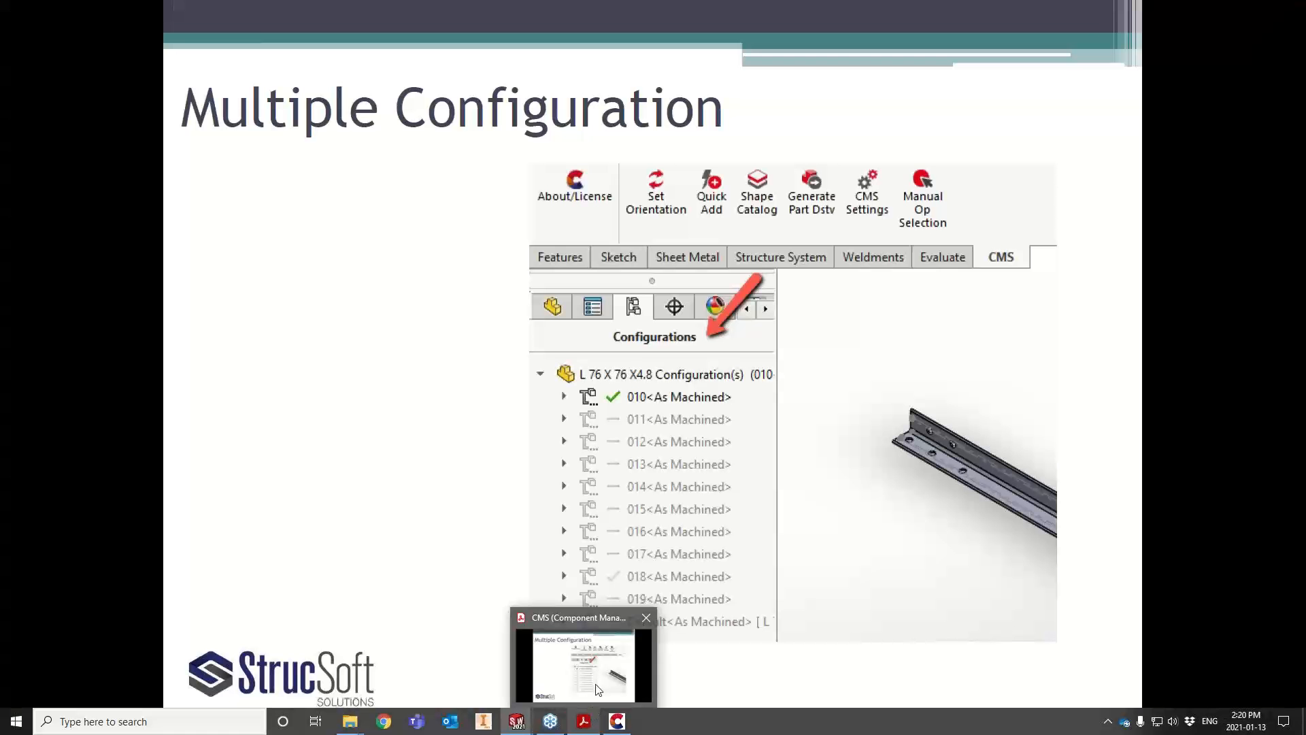
click(596, 681)
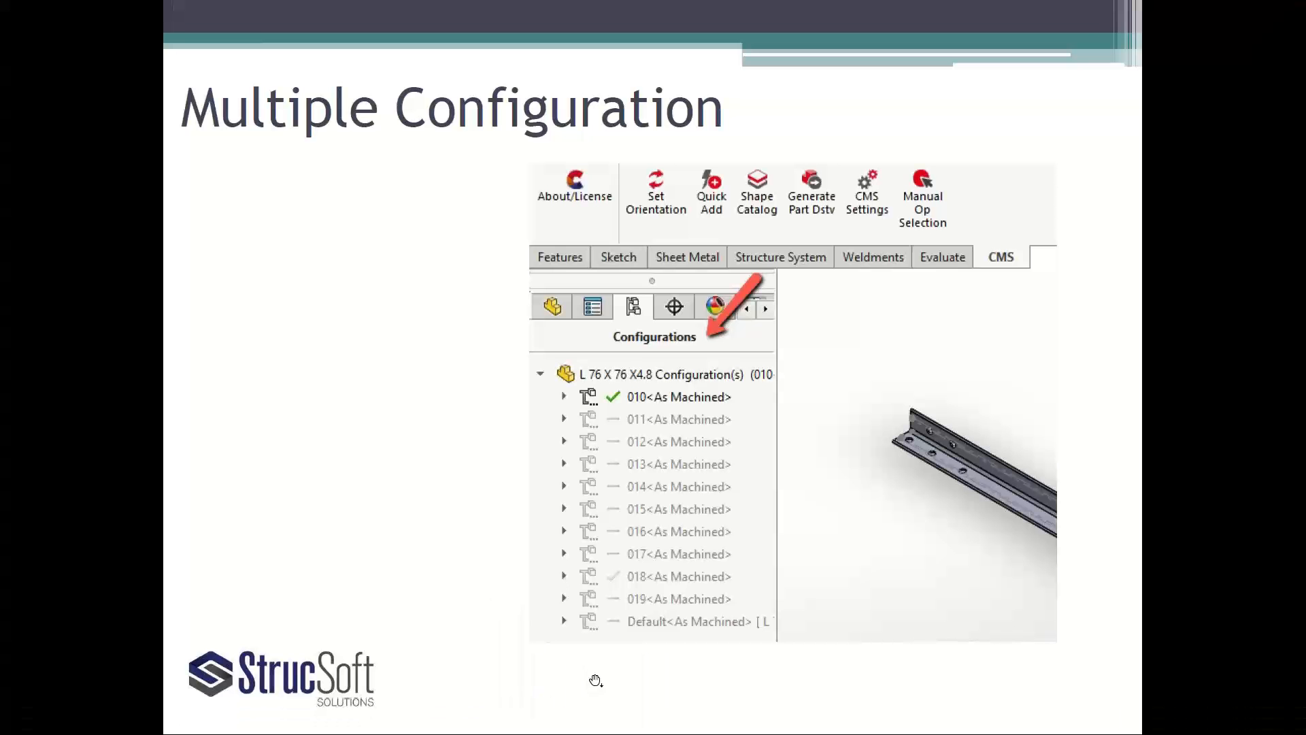
click(596, 679)
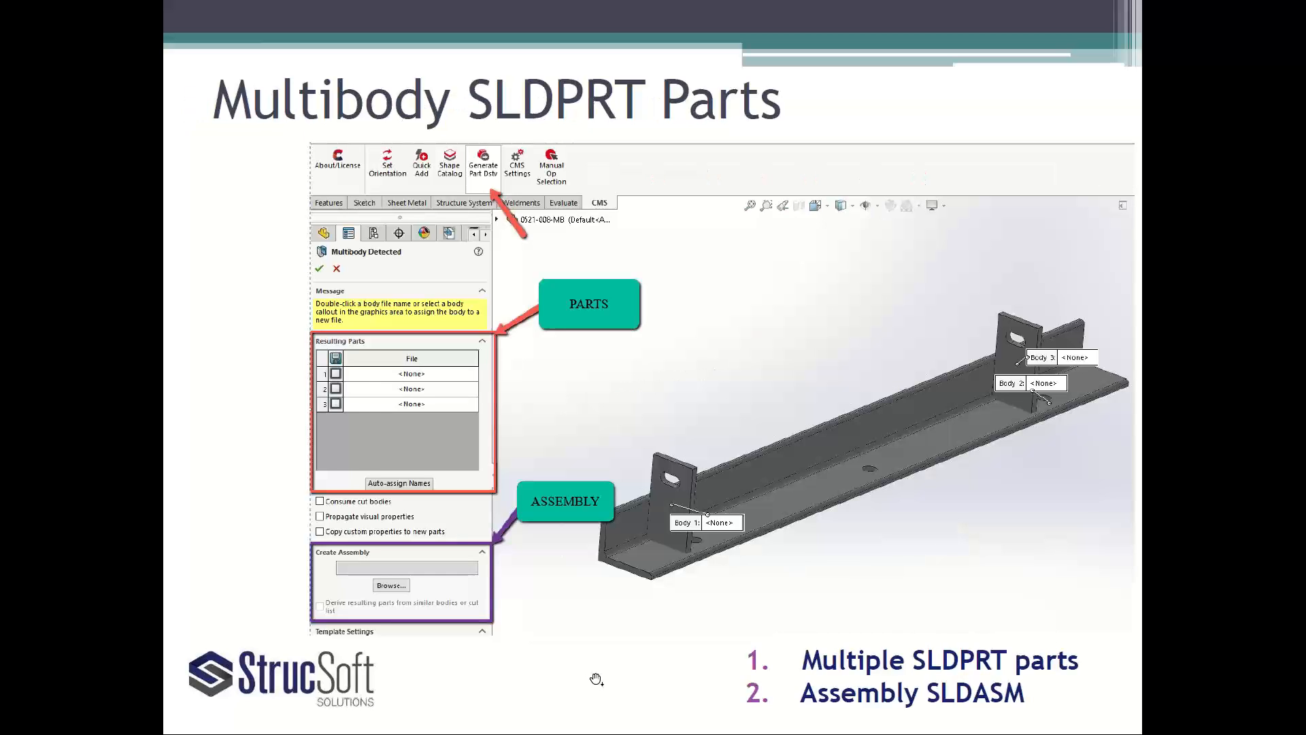
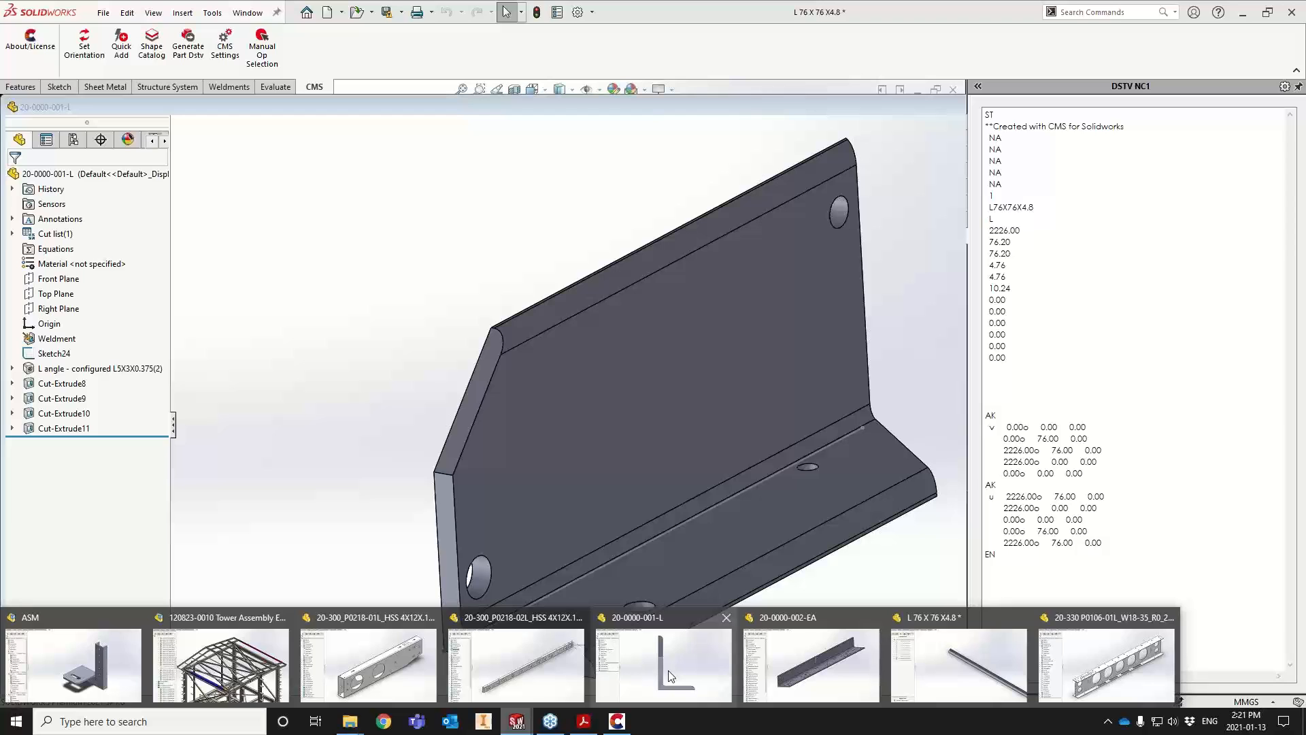
Open the multibody part 0521-008-MB from the MB folder inside CMS for SolidWorks
click(643, 673)
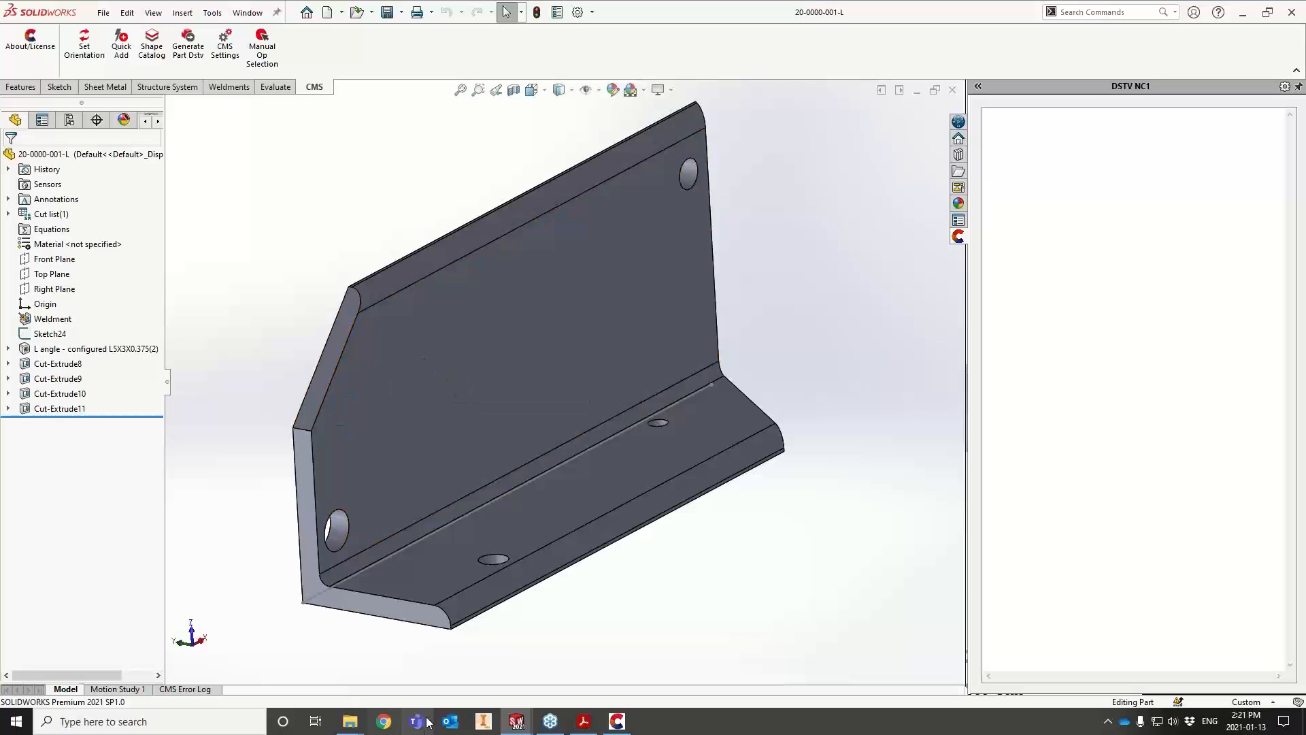
mouse_move(350, 721)
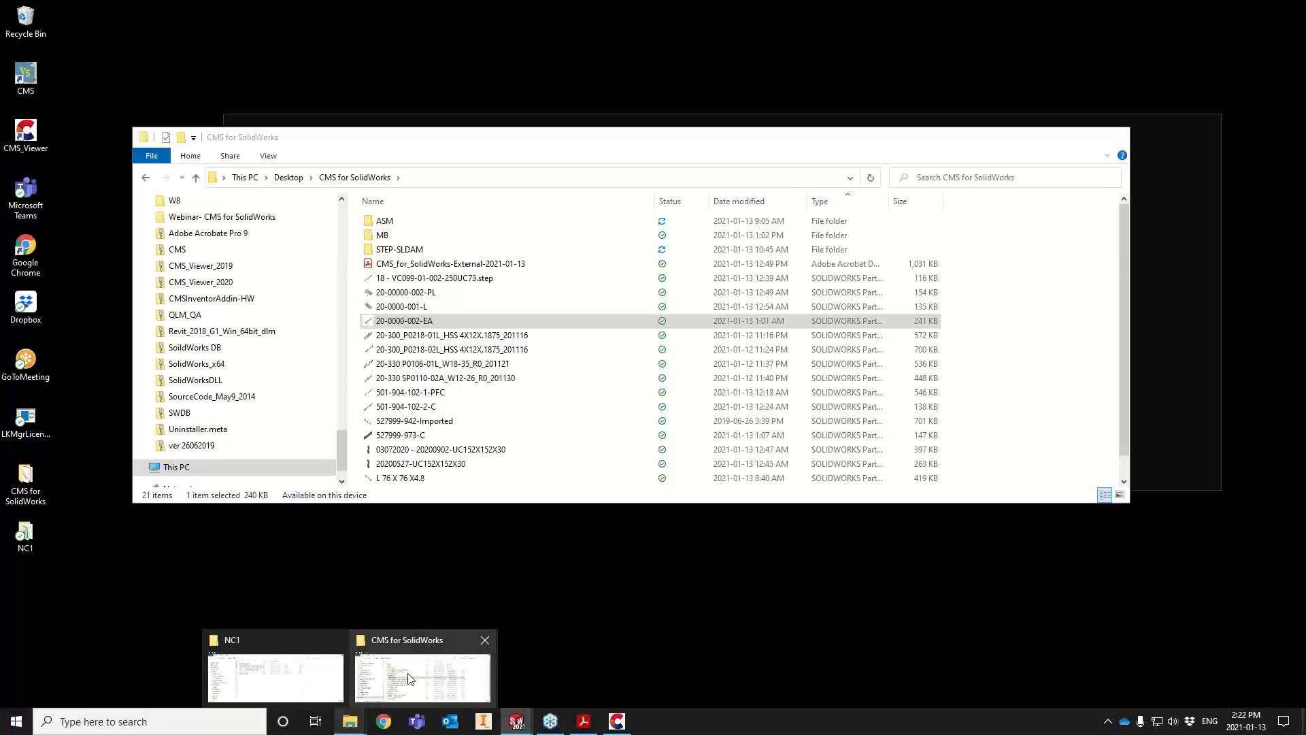
click(422, 677)
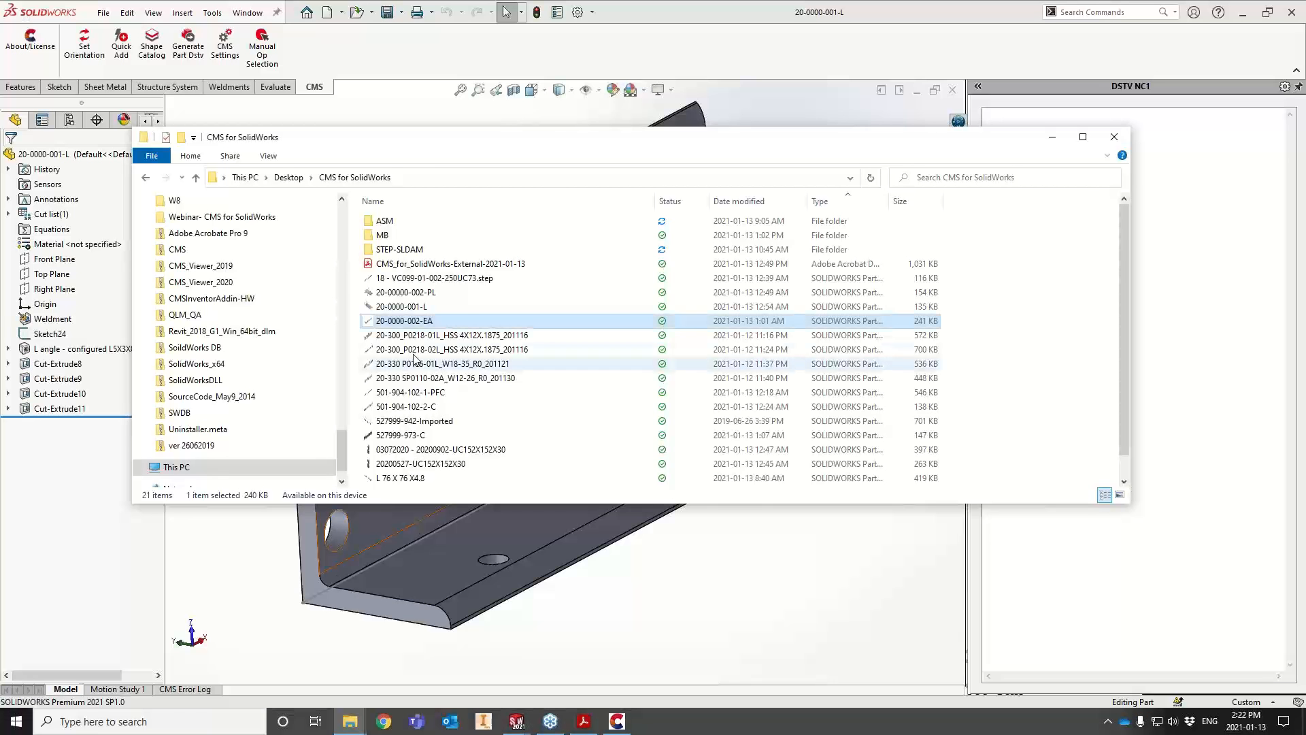
double_click(407, 235)
double_click(421, 228)
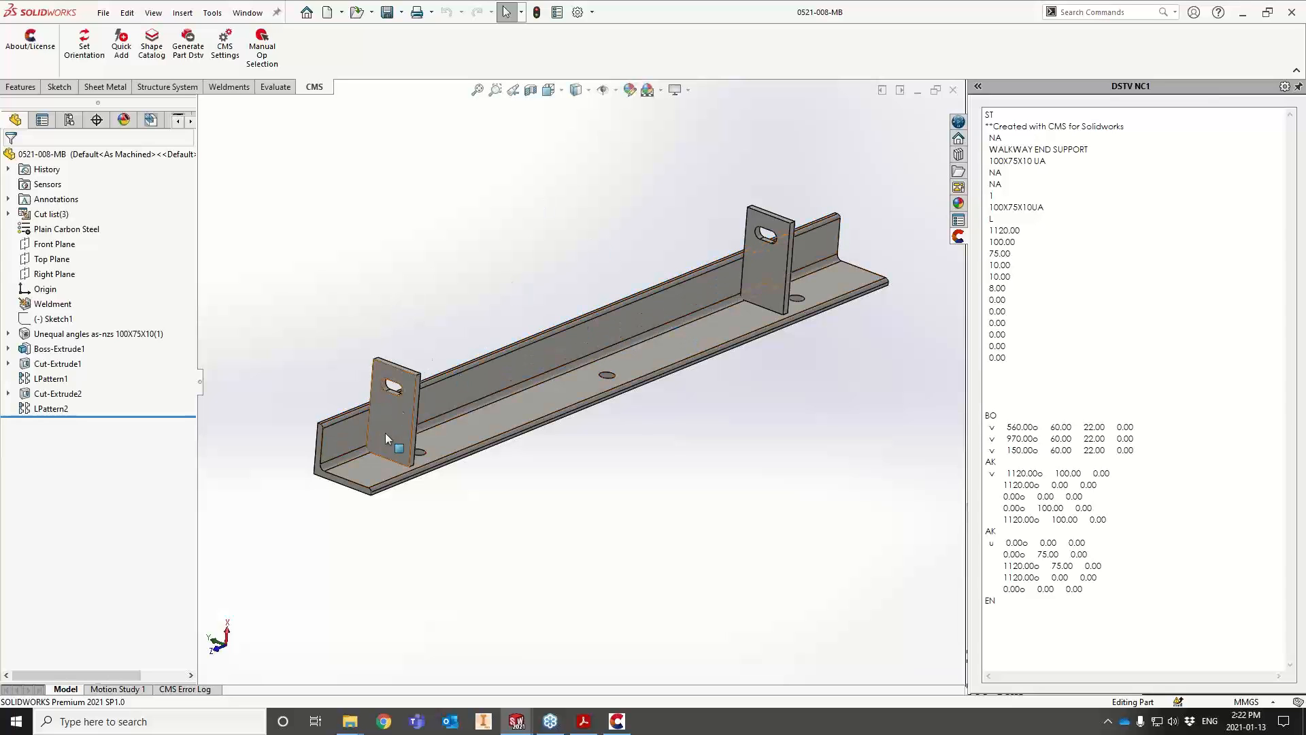
Suppress the two slotted upright plates, Boss-Extrude1 and LPattern1, leaving only the angle body
click(396, 409)
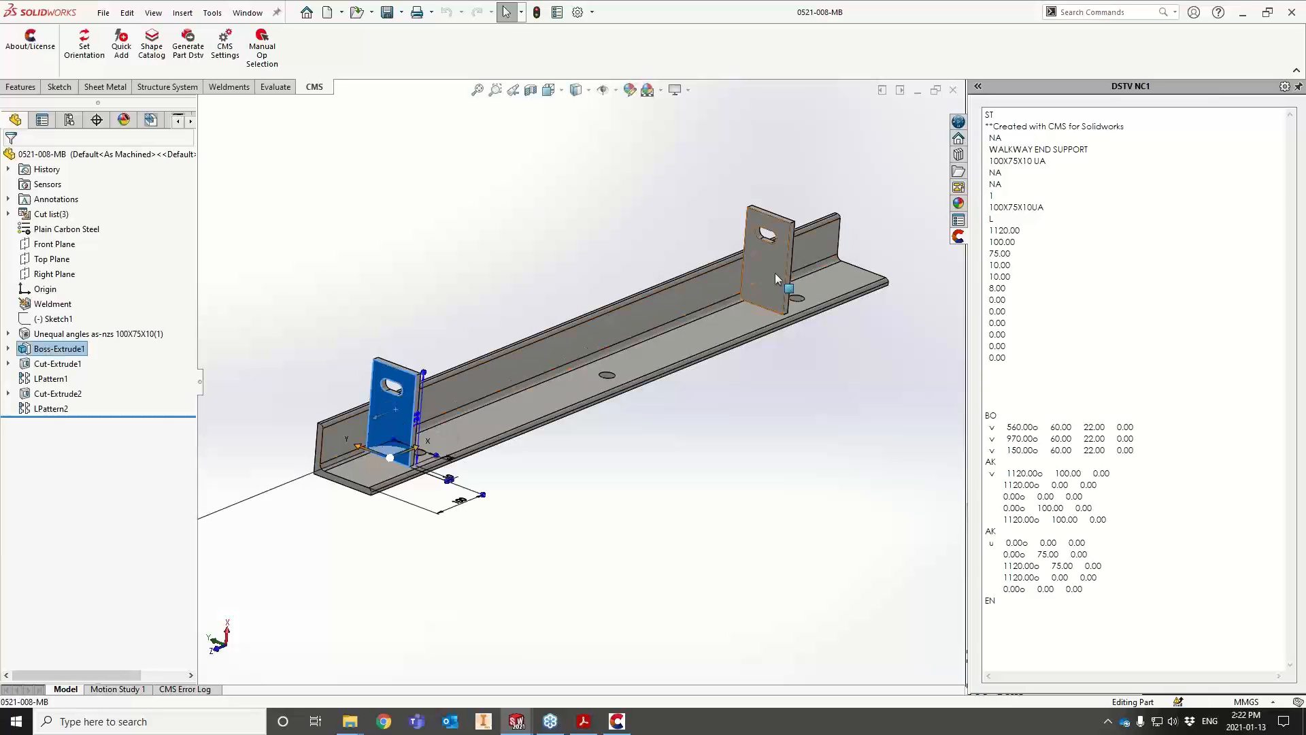
ctrl+click(777, 267)
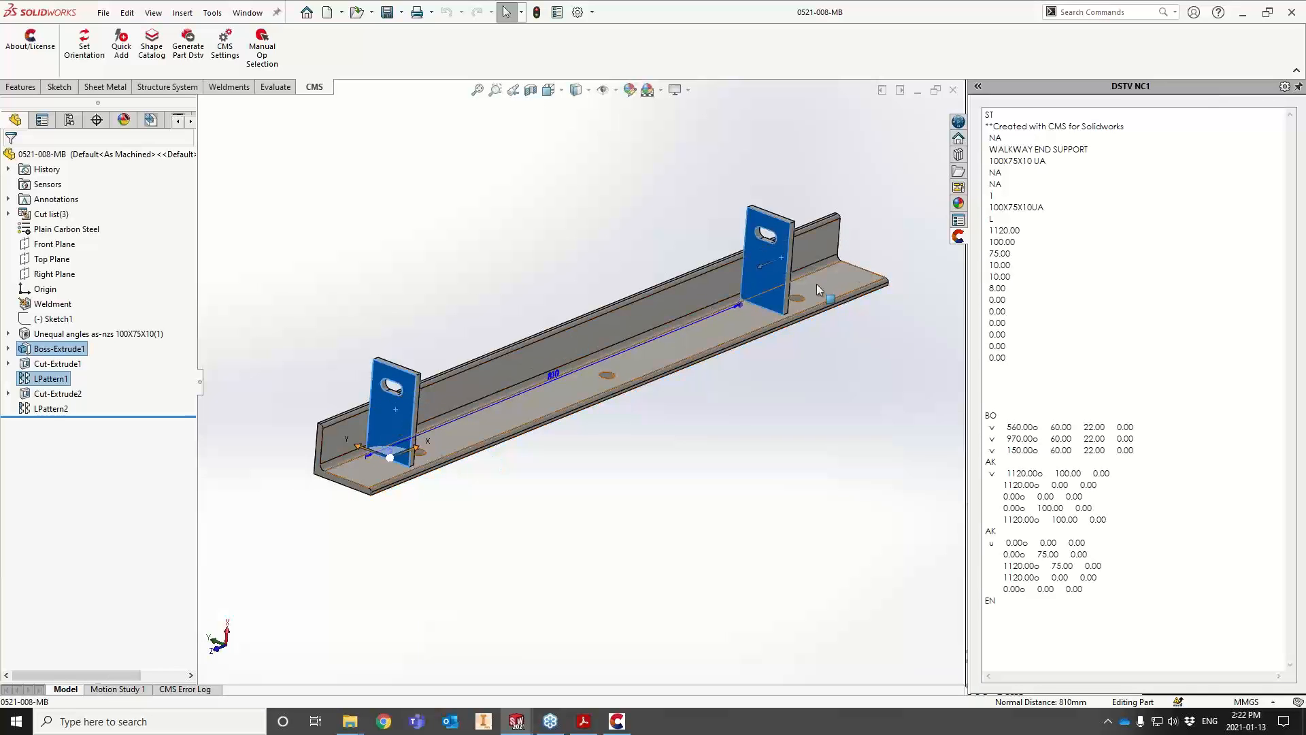
right_click(64, 348)
click(115, 310)
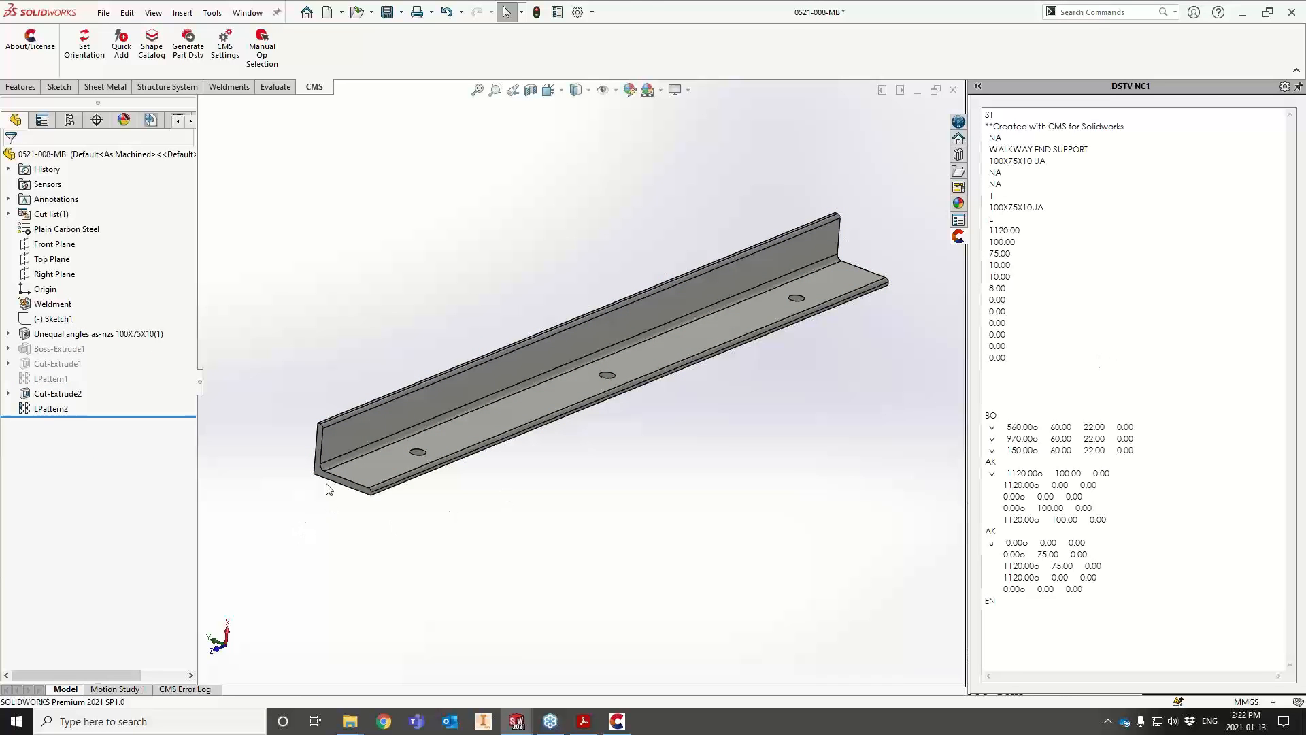
Assign the Australian 100X75X10UA catalog shape to the part with Quick Add and generate the part's DSTV
click(121, 49)
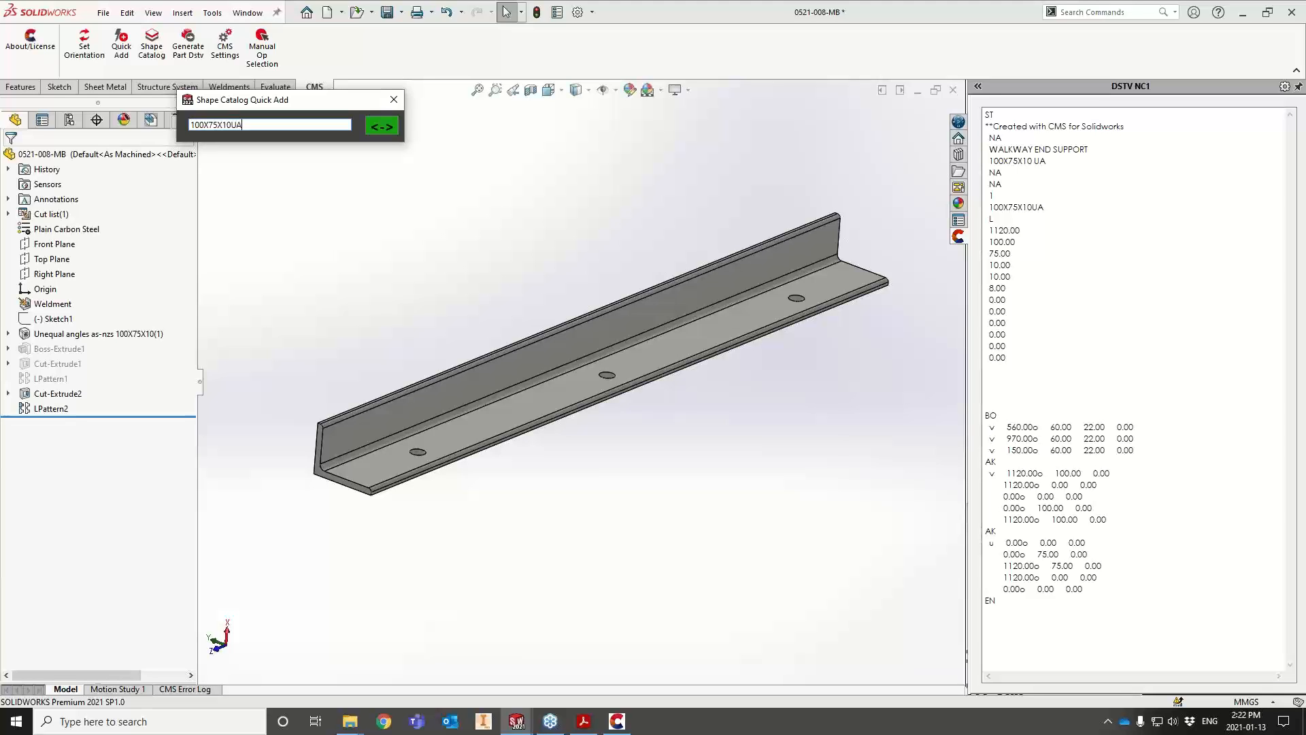
key(Return)
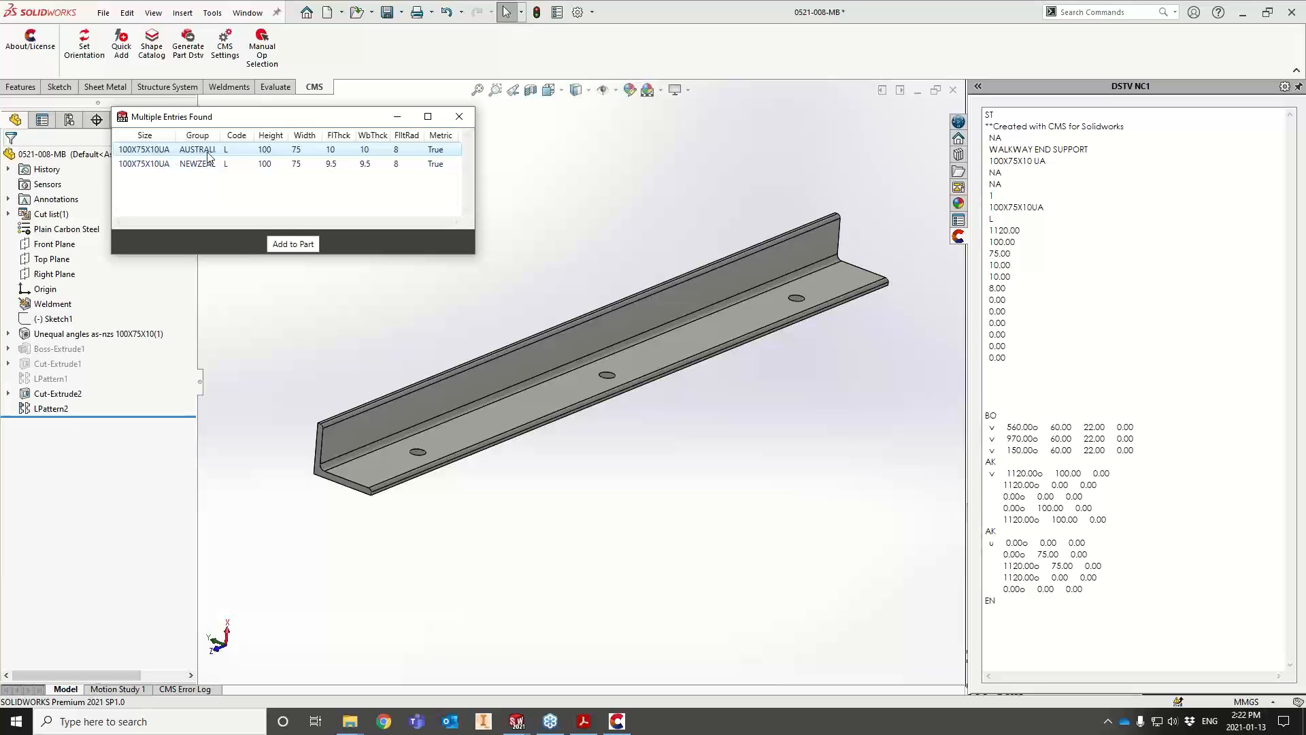
click(283, 247)
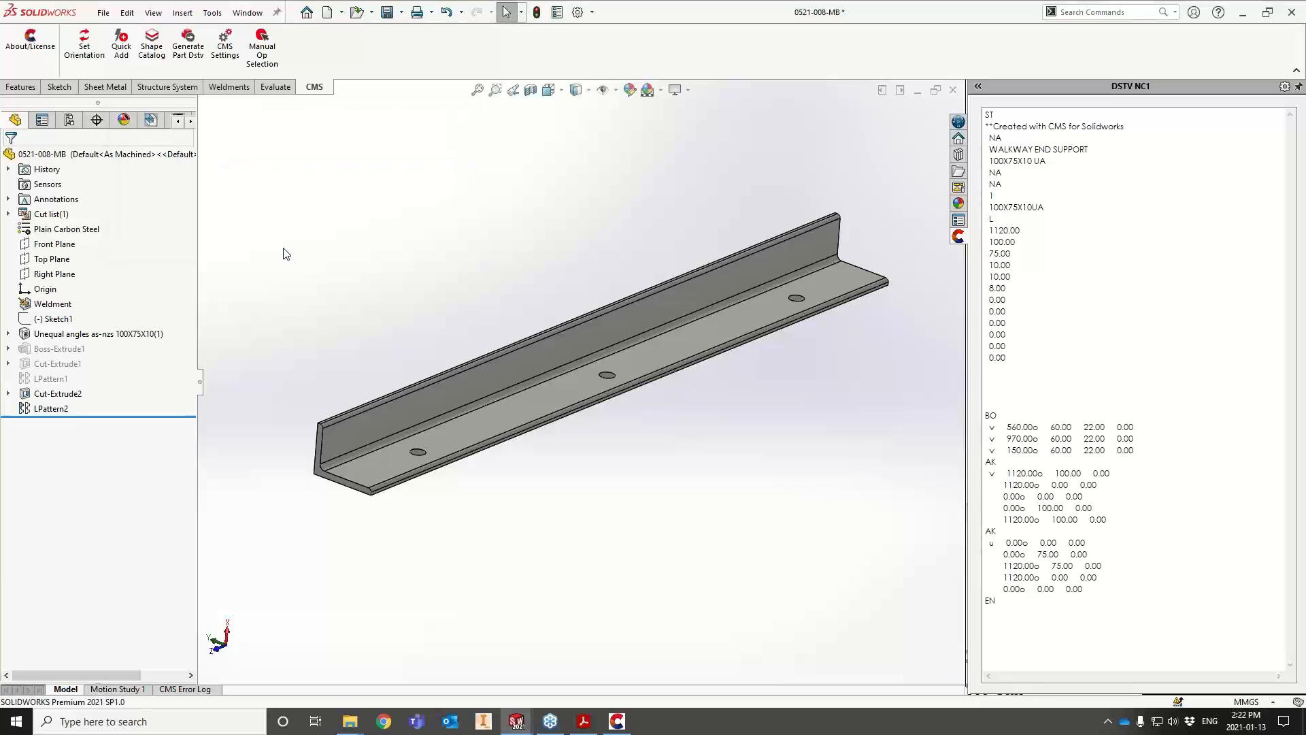
click(188, 47)
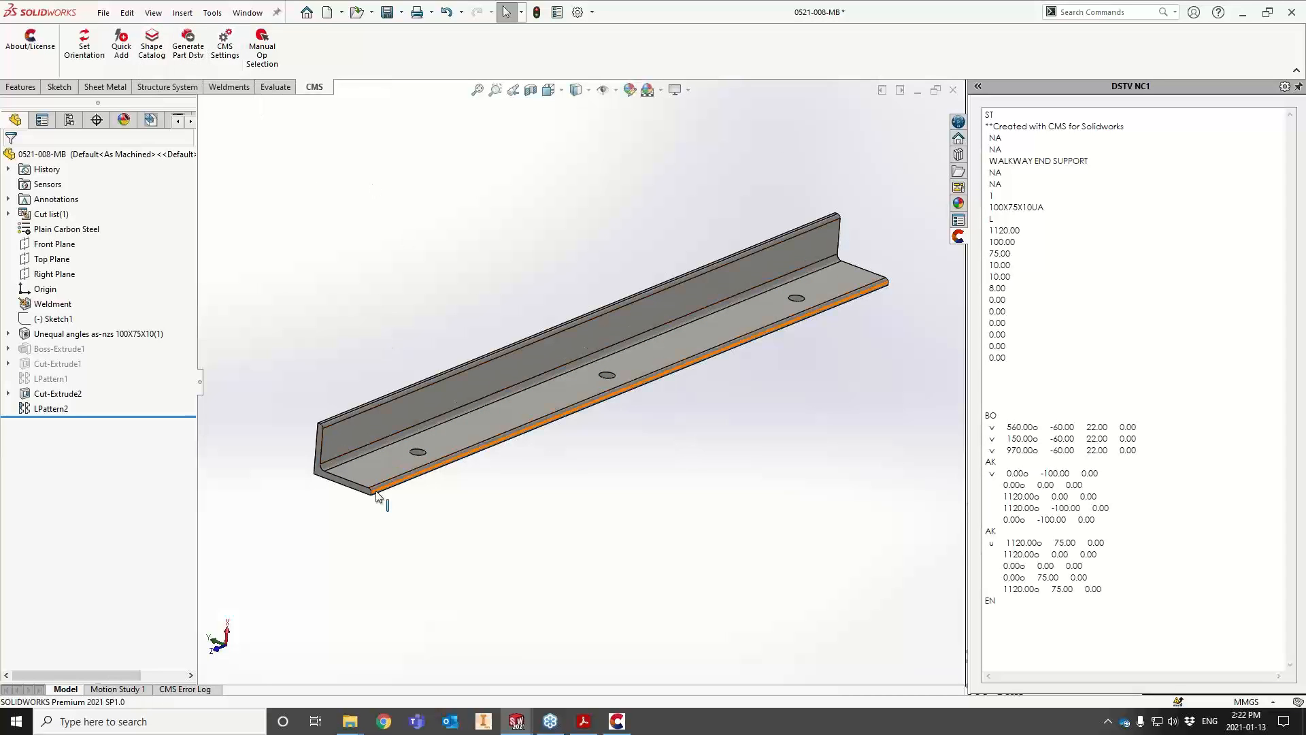
View the angle normal to the Front Plane, flip it 180 degrees into an upright L, set that orientation and regenerate the DSTV
click(56, 244)
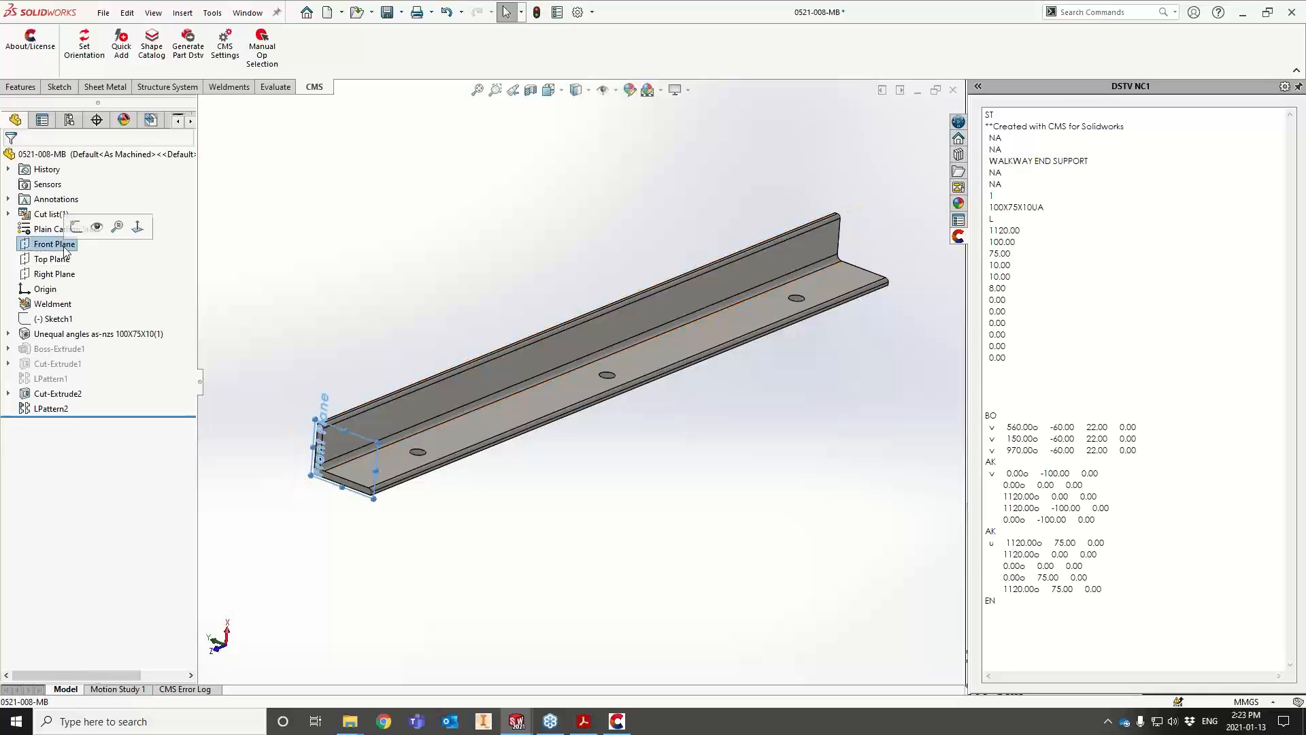
click(137, 229)
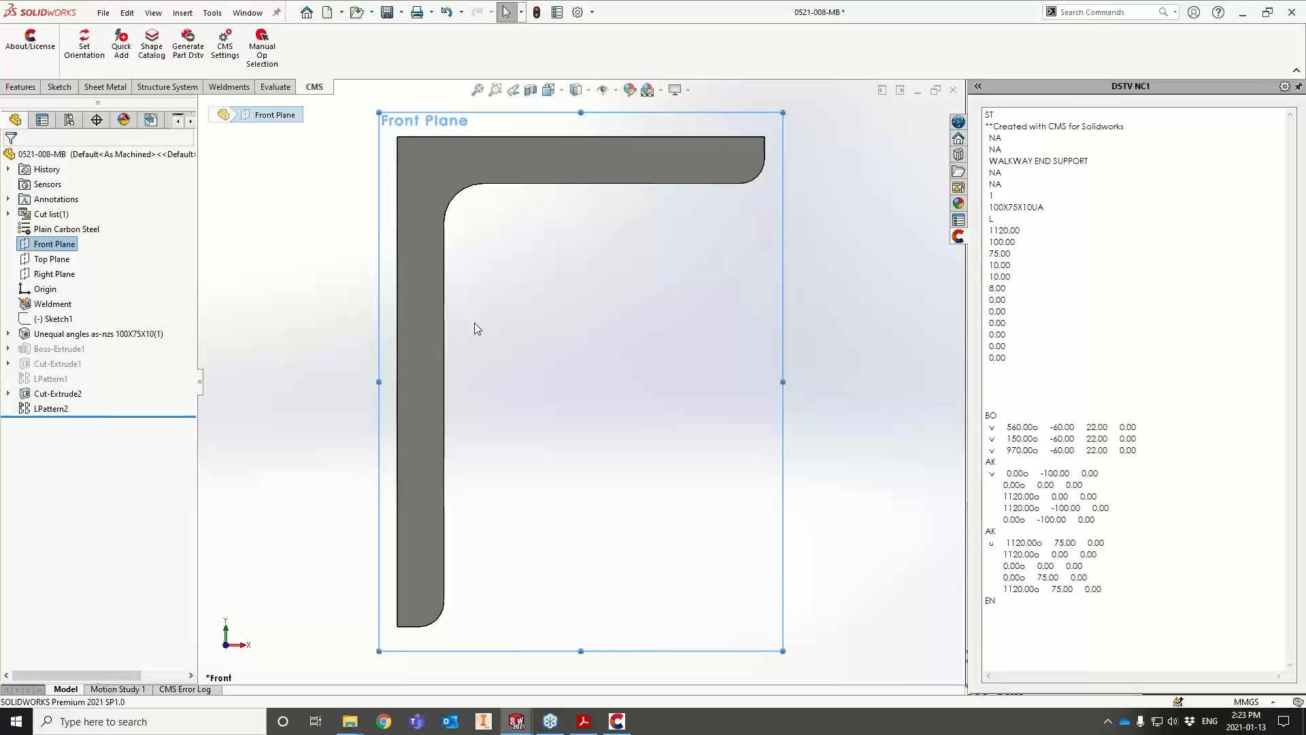
key(shift+Up)
key(shift+Up)
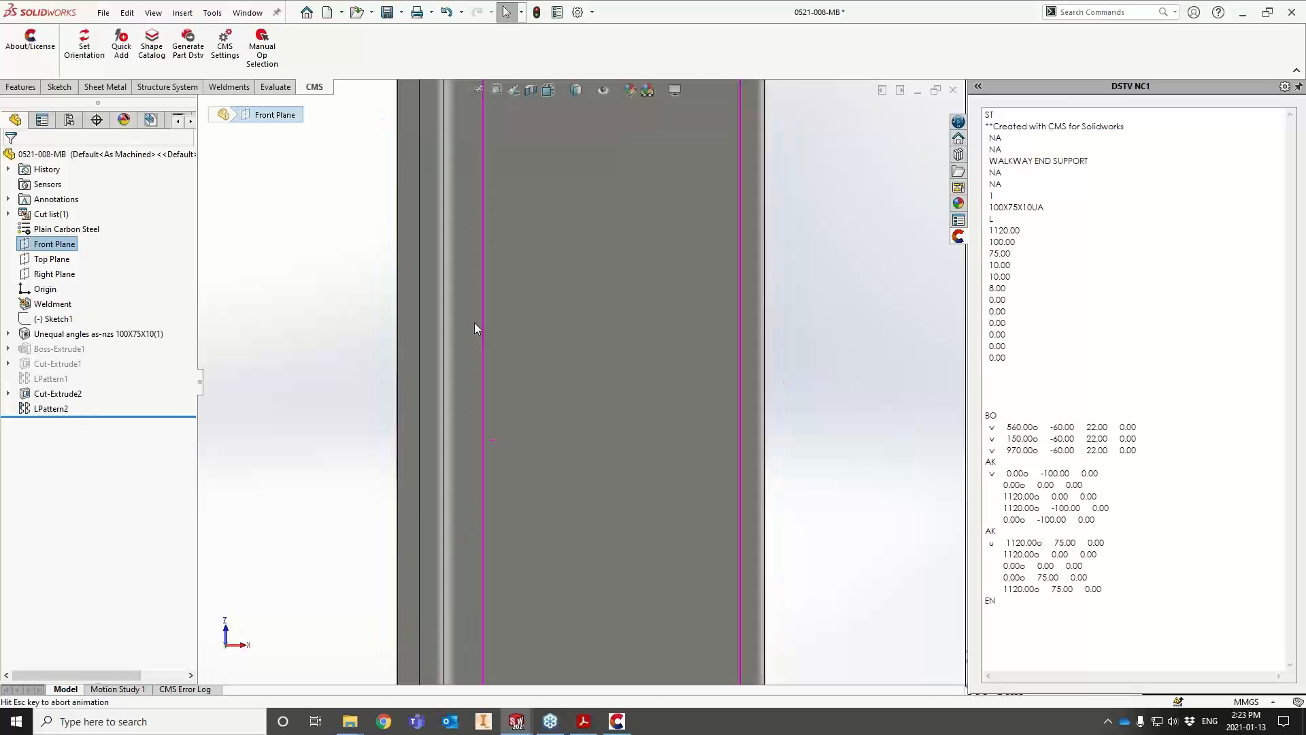
scroll(475, 322, down, 3)
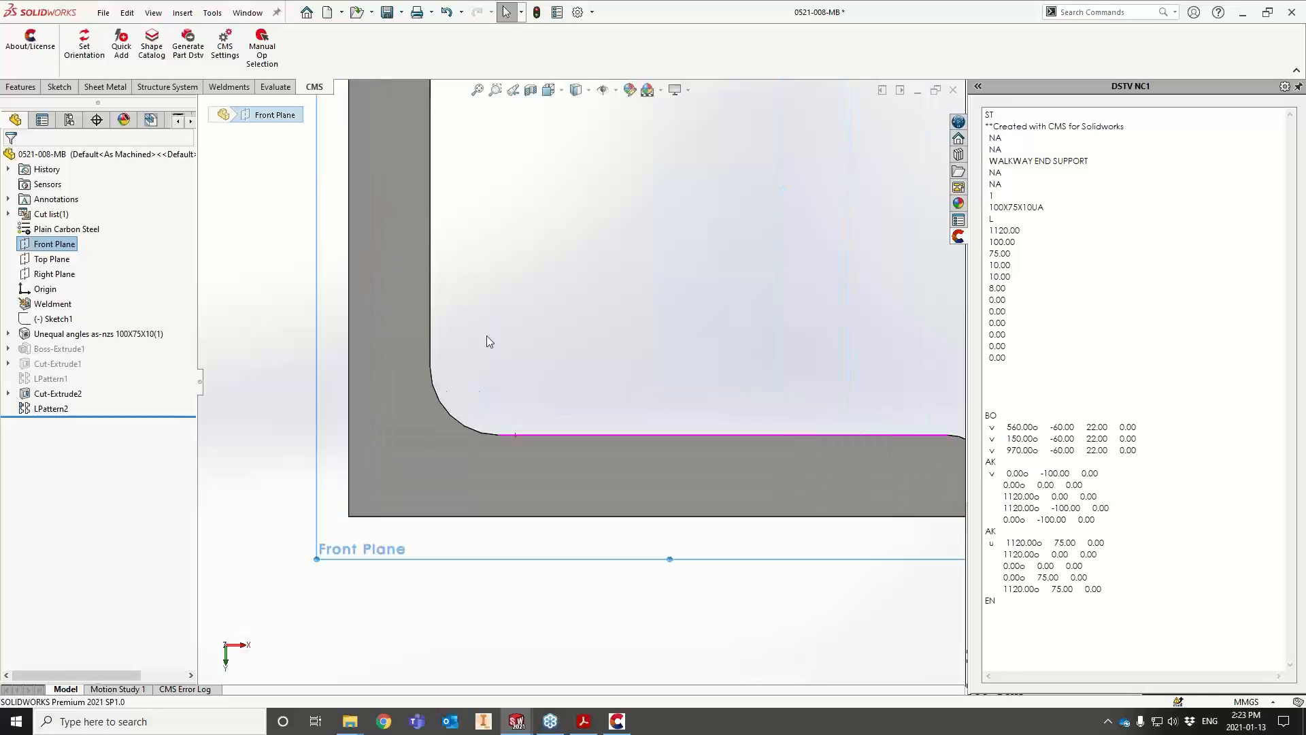
scroll(487, 337, up, 5)
click(95, 54)
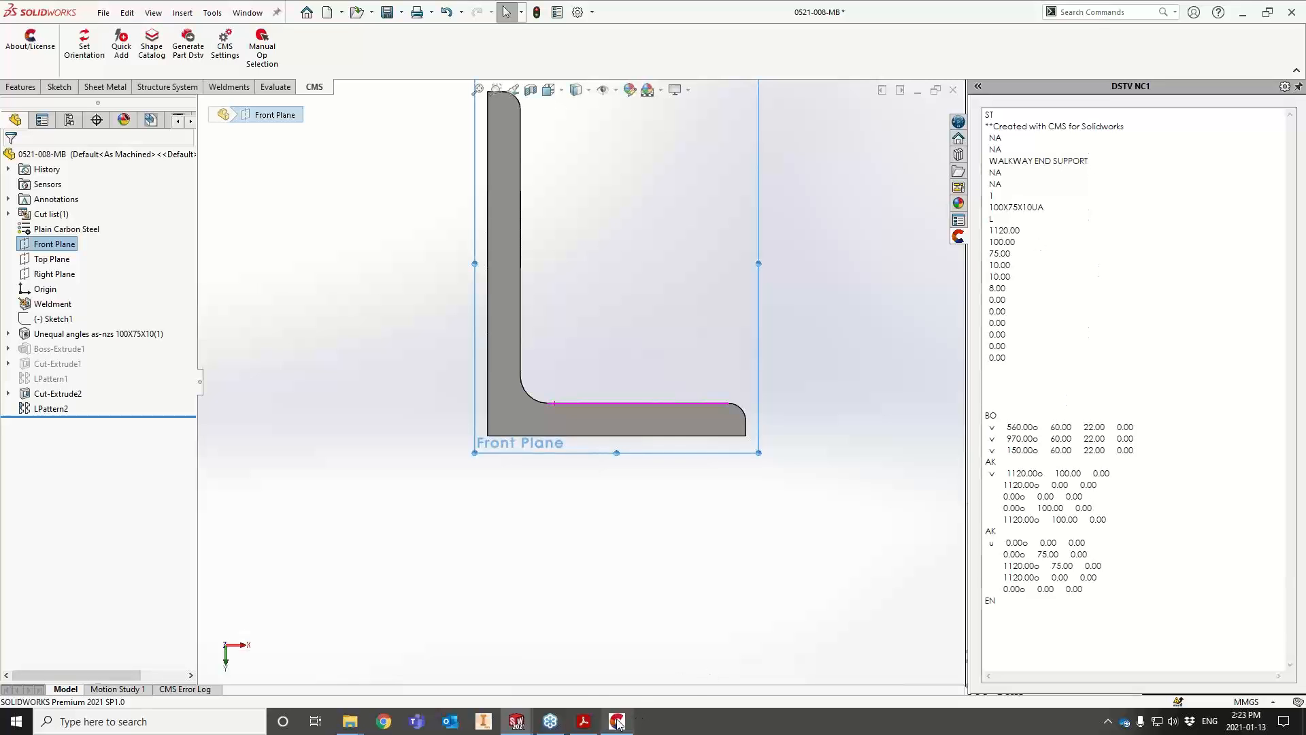
Copy the path of the desktop NC1 folder and reload it as the DSTV file folder in DSTV Component Manager Viewer
mouse_move(351, 726)
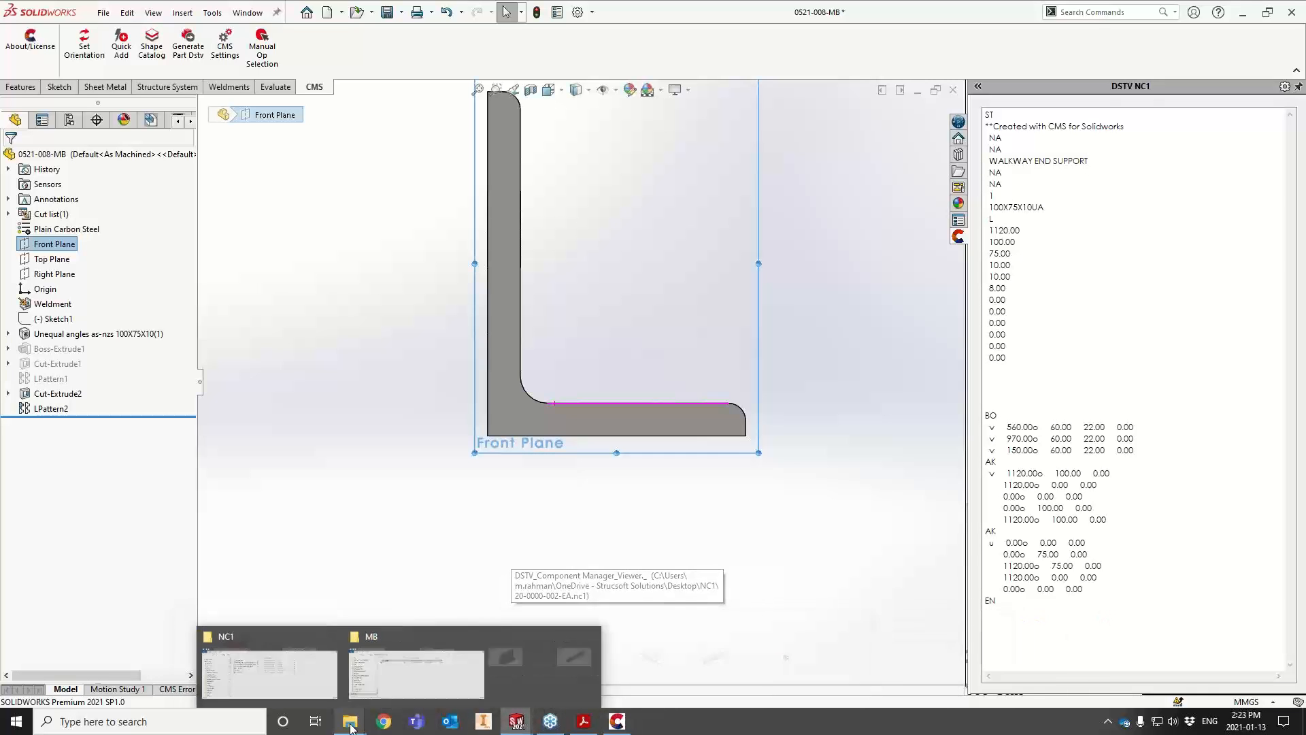
click(285, 684)
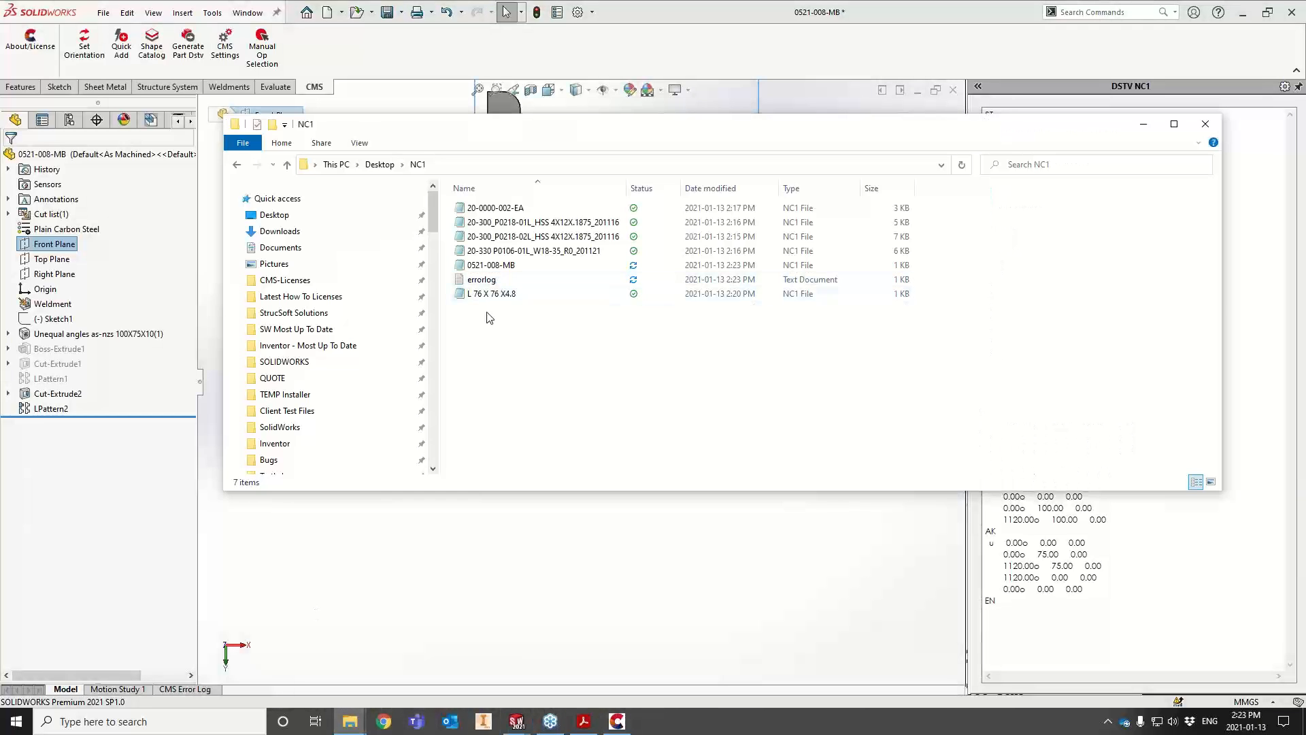
click(499, 296)
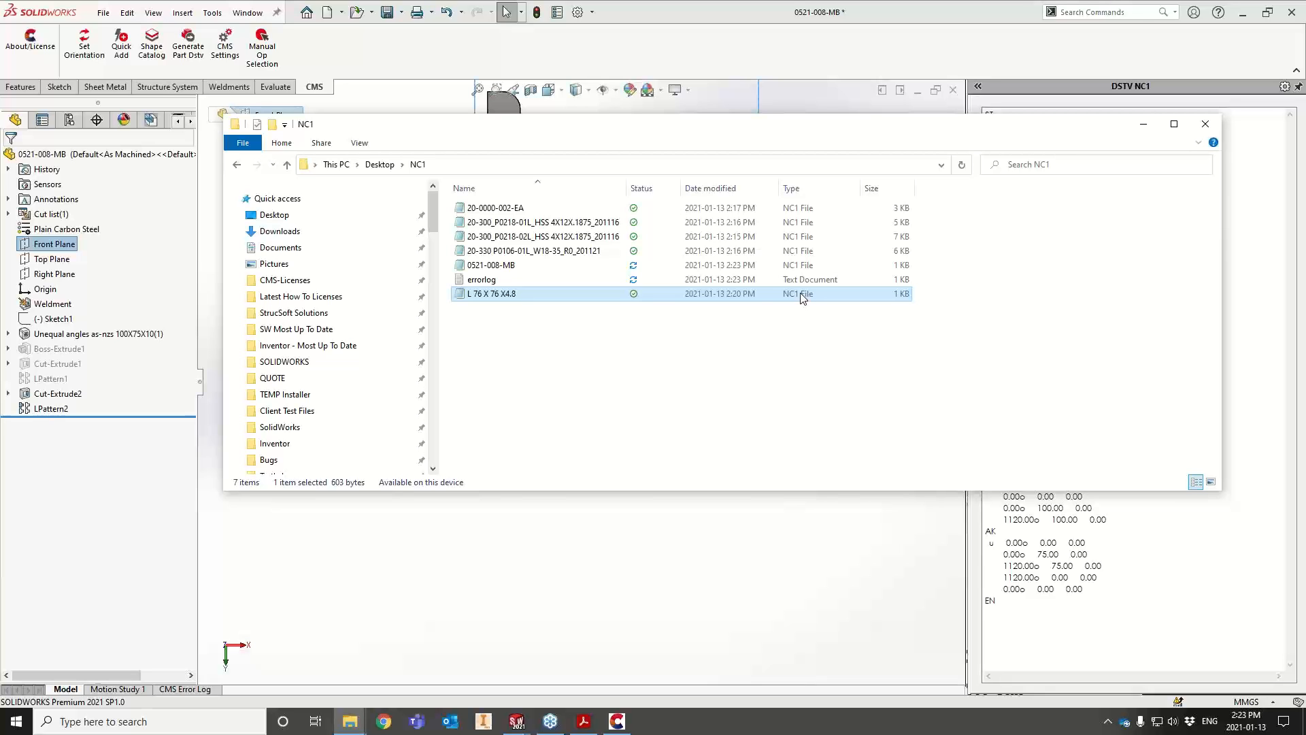
click(476, 164)
key(ctrl+c)
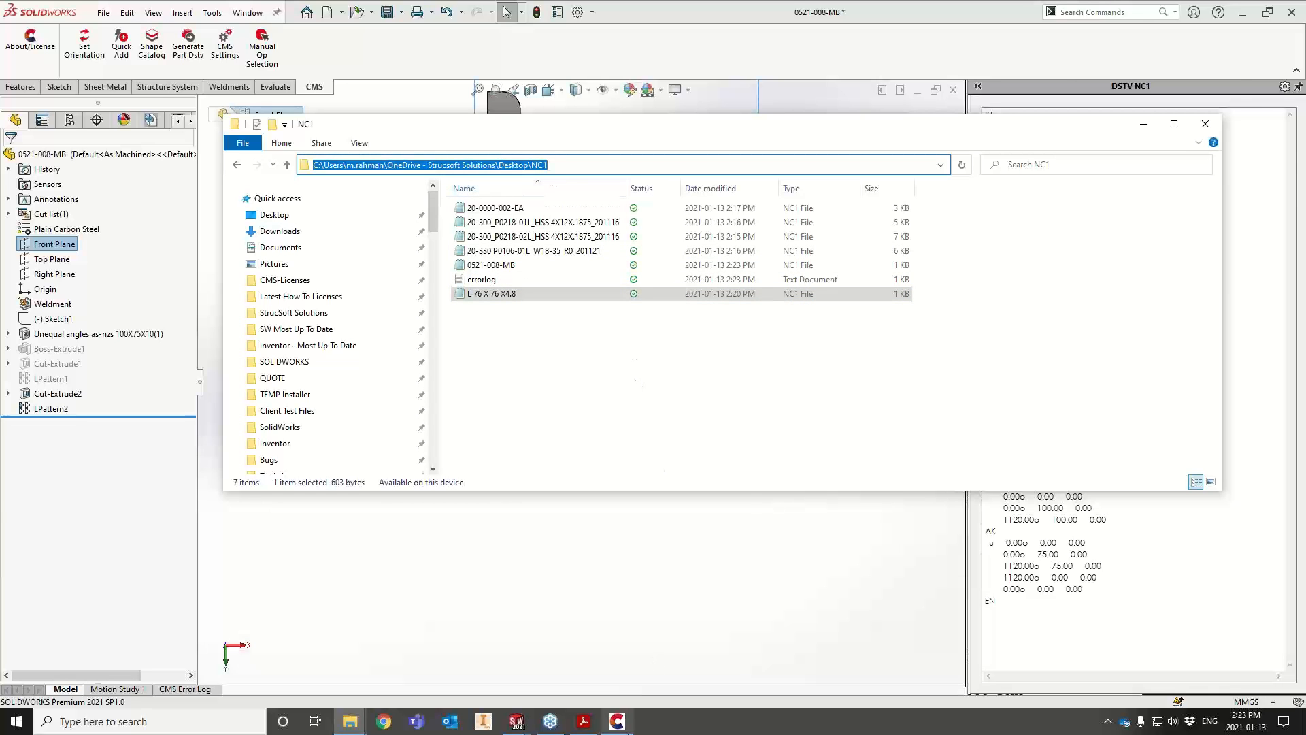
click(617, 721)
drag(231, 85, 4, 82)
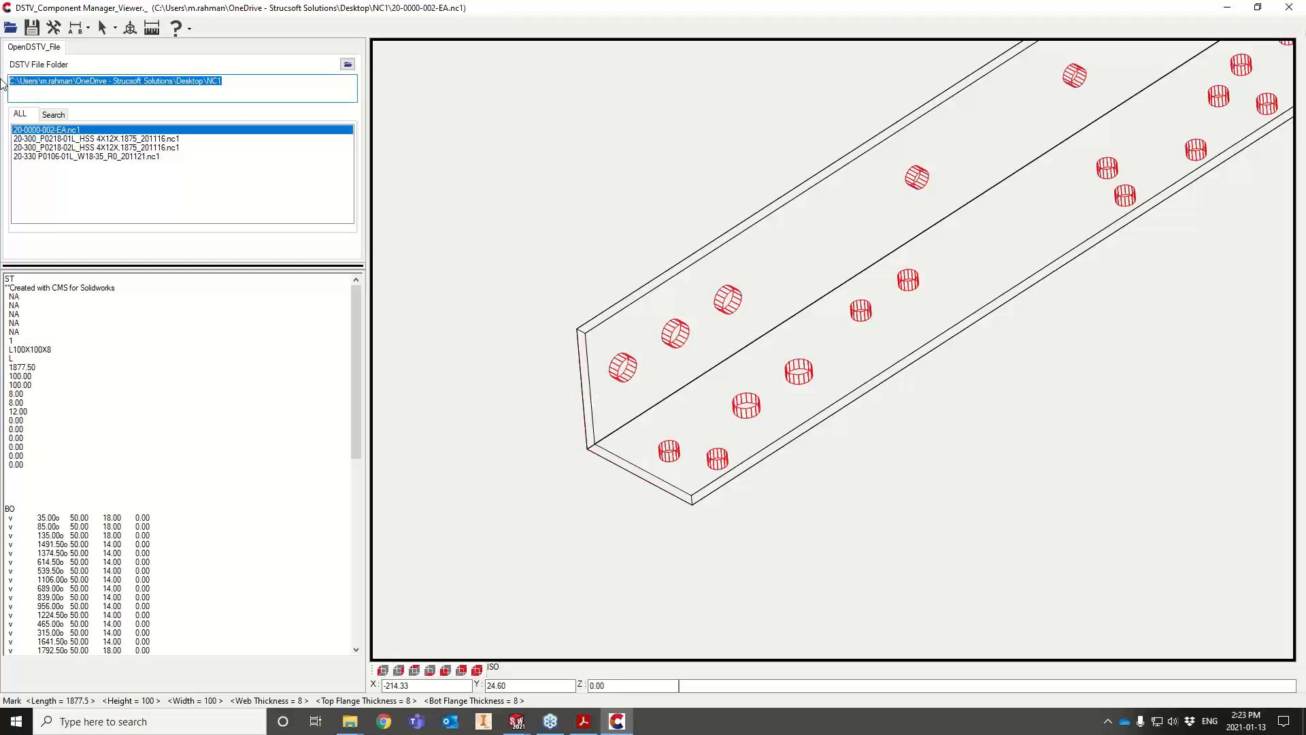
key(ctrl+v)
Display L 76 X 76 X4.8.nc1 and 0521-008-MB.nc1 in the viewer to check their profiles and holes
click(72, 174)
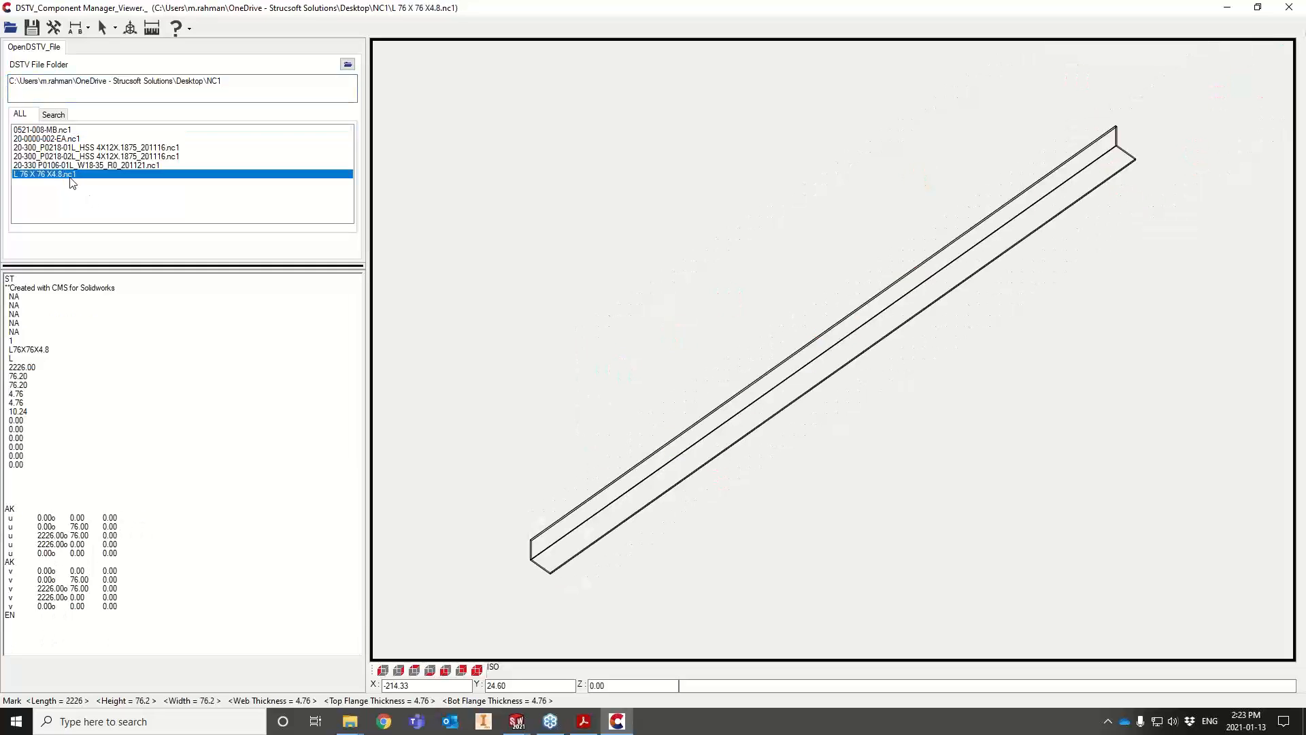
click(66, 130)
mouse_move(548, 483)
mouse_down()
mouse_move(528, 452)
mouse_move(549, 458)
mouse_up()
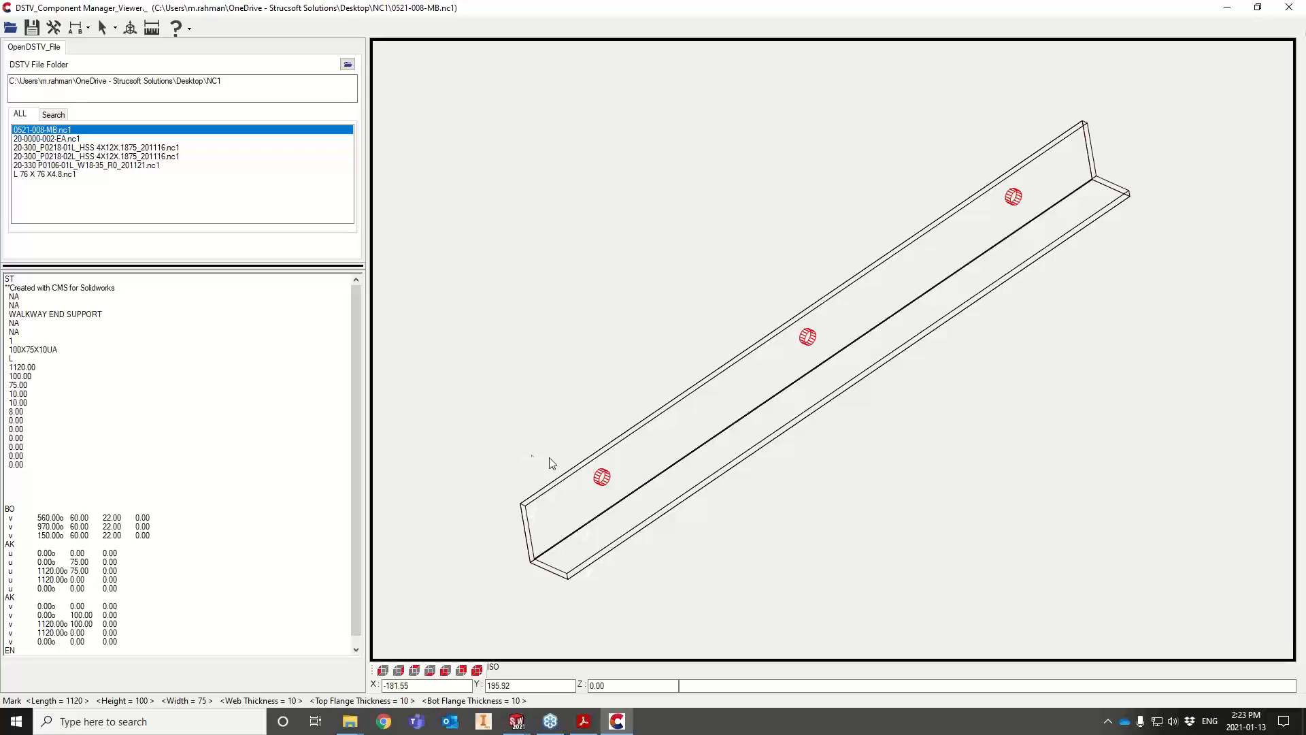
Return to the 0521-008-MB part in SOLIDWORKS and undo the removal of its two plate bodies
click(1229, 9)
click(1143, 124)
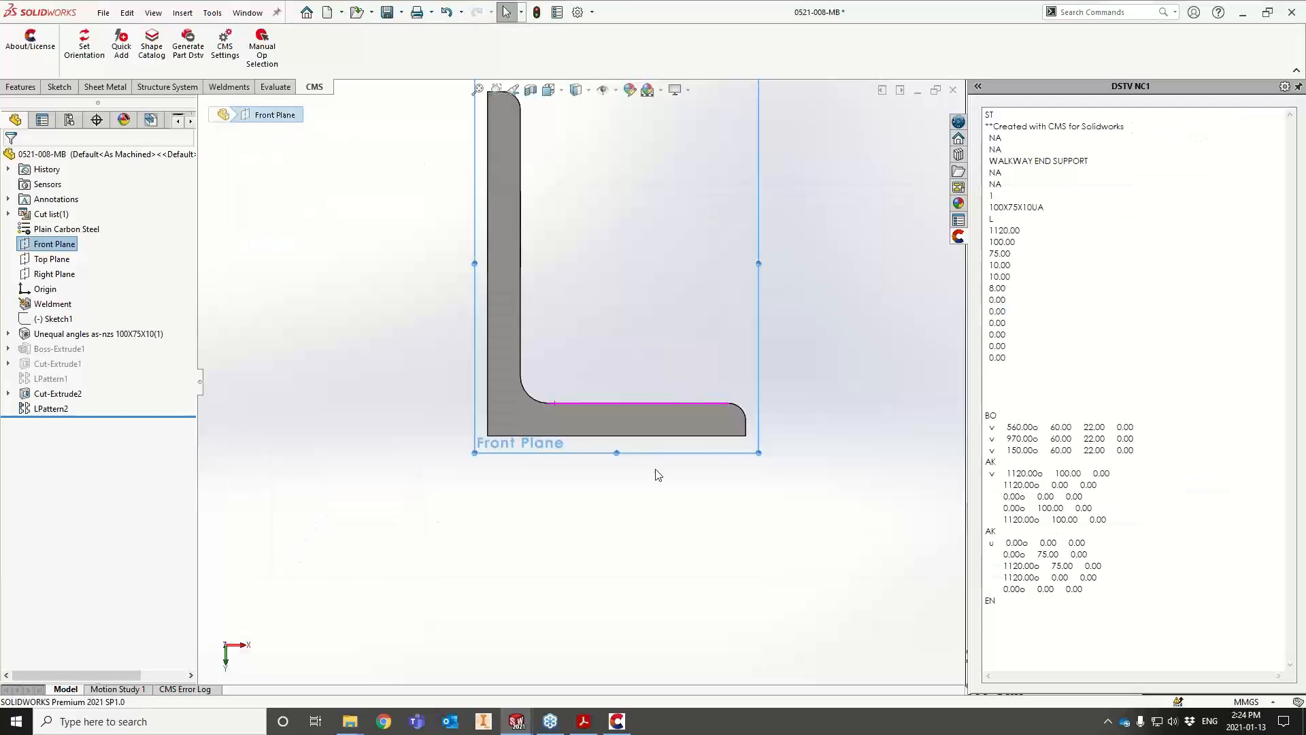
middle_drag(657, 476, 655, 518)
scroll(656, 517, up, 2)
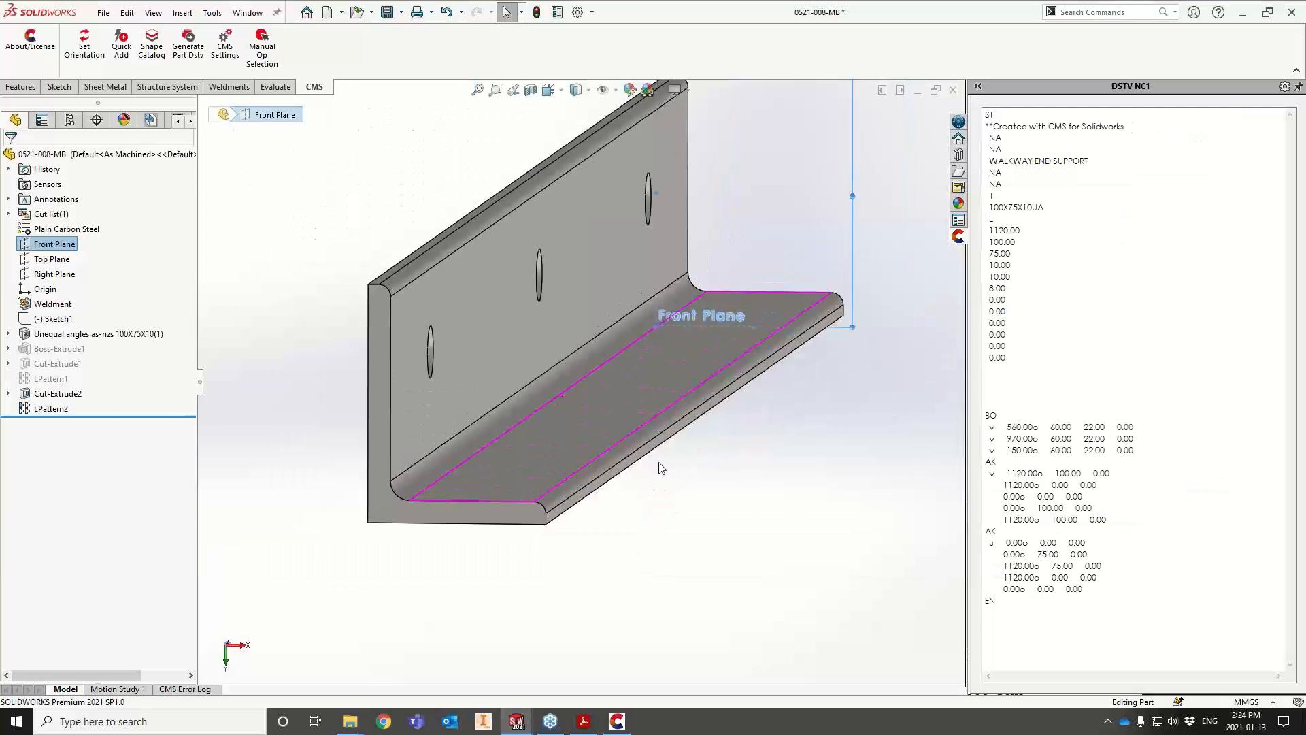
key(ctrl+z)
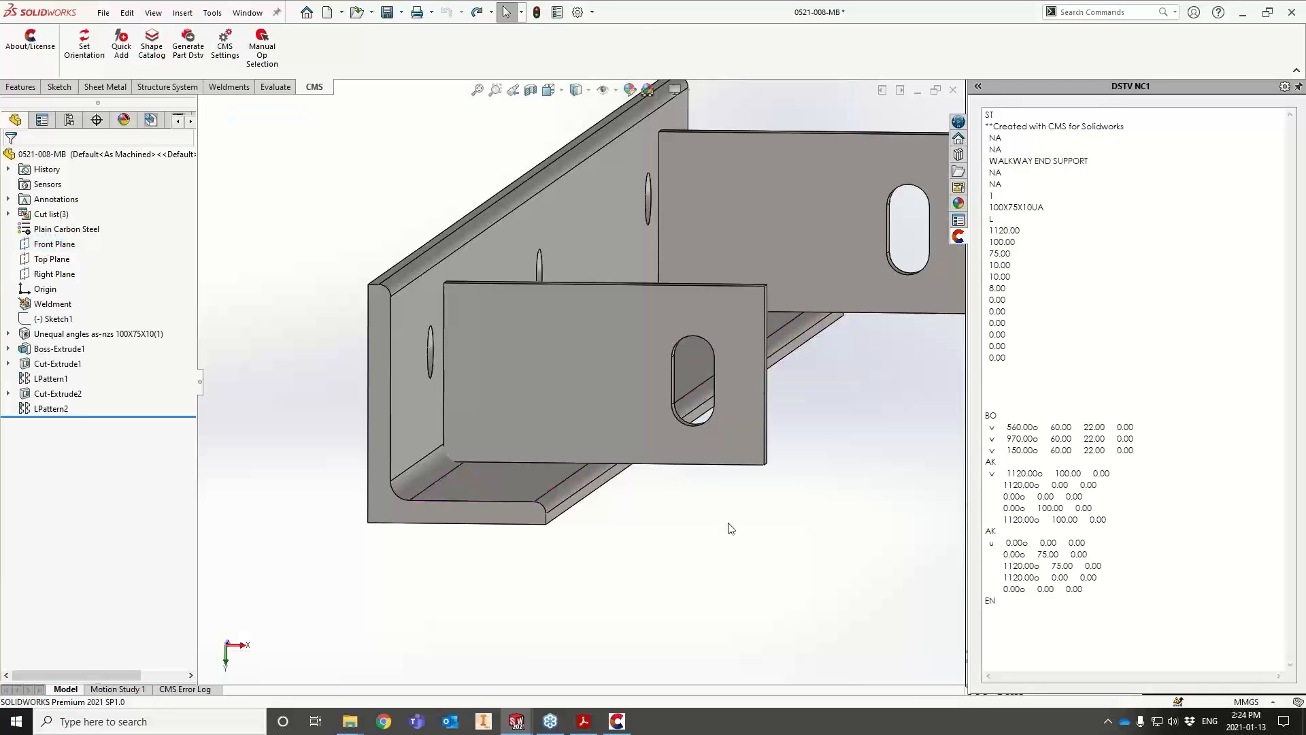
middle_drag(728, 525, 666, 503)
scroll(665, 491, up, 5)
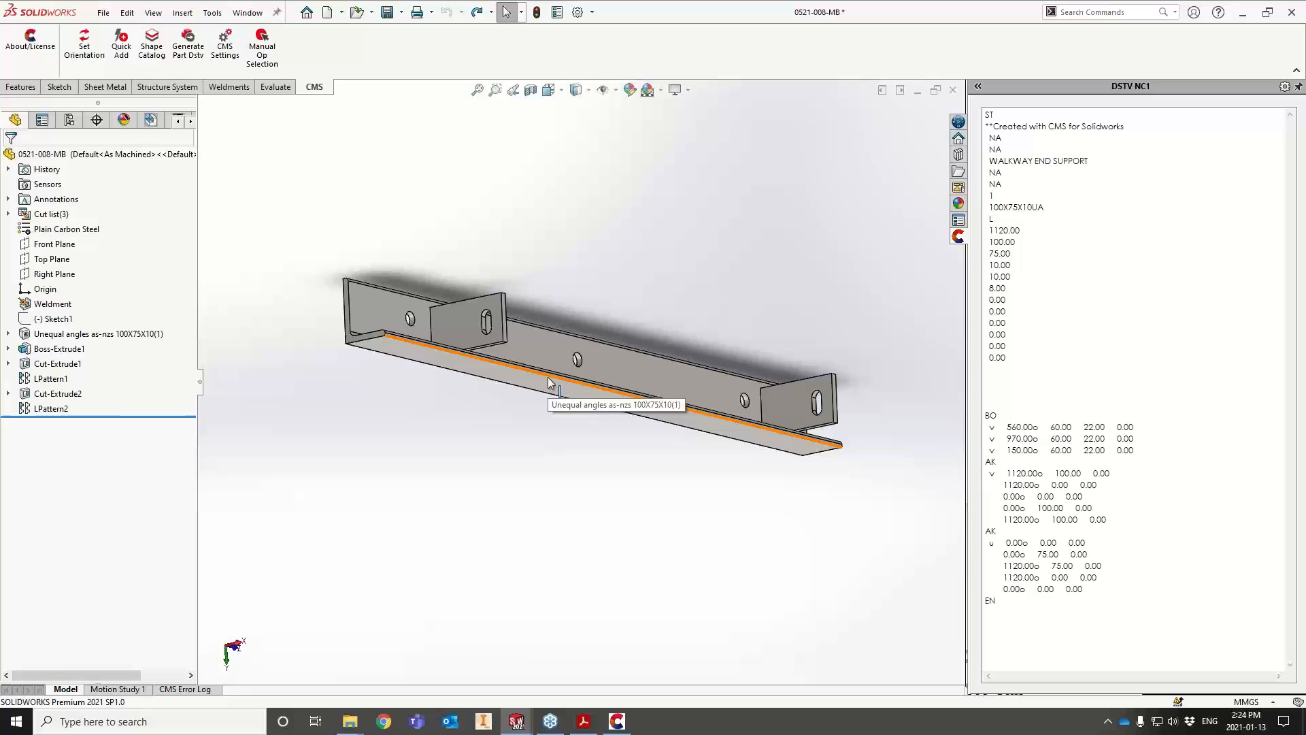
Start generating the multibody part's DSTV and assign the angle body to a new part file named UA2
click(190, 64)
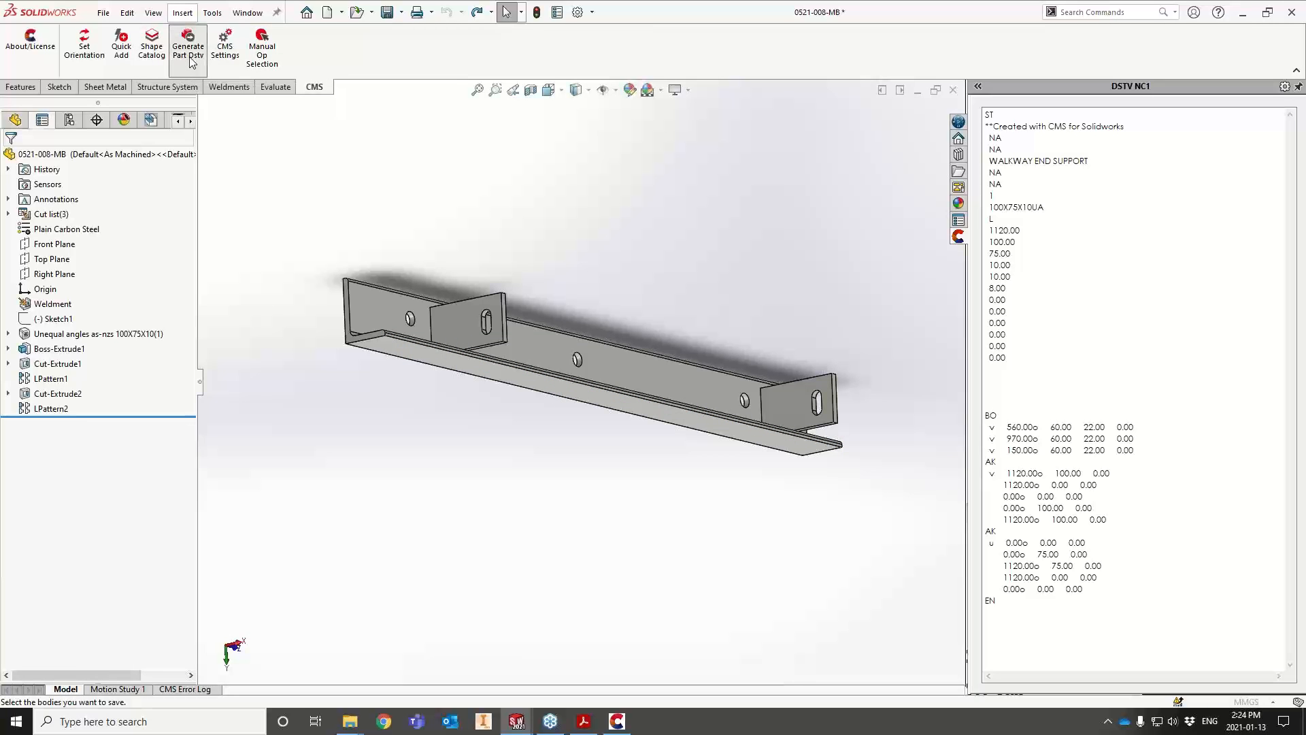
mouse_move(487, 438)
middle_down()
mouse_move(447, 426)
mouse_move(466, 443)
middle_up()
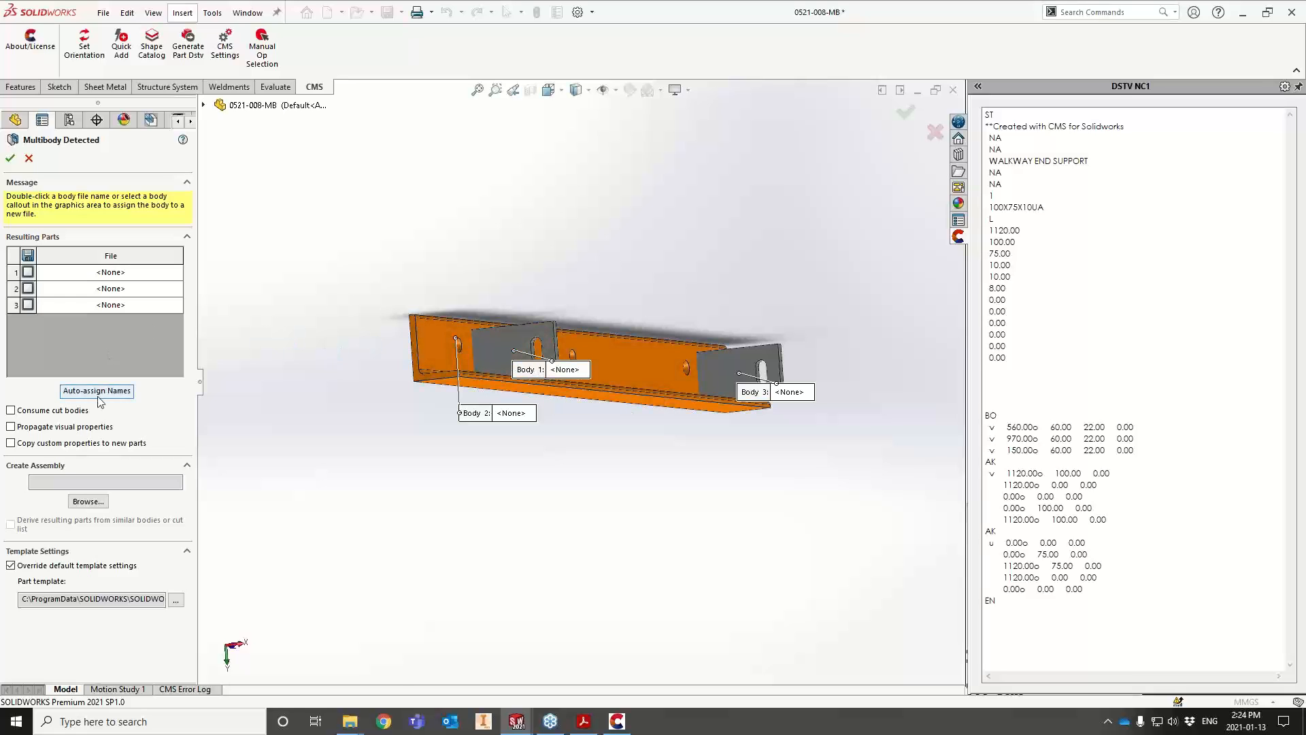
click(422, 345)
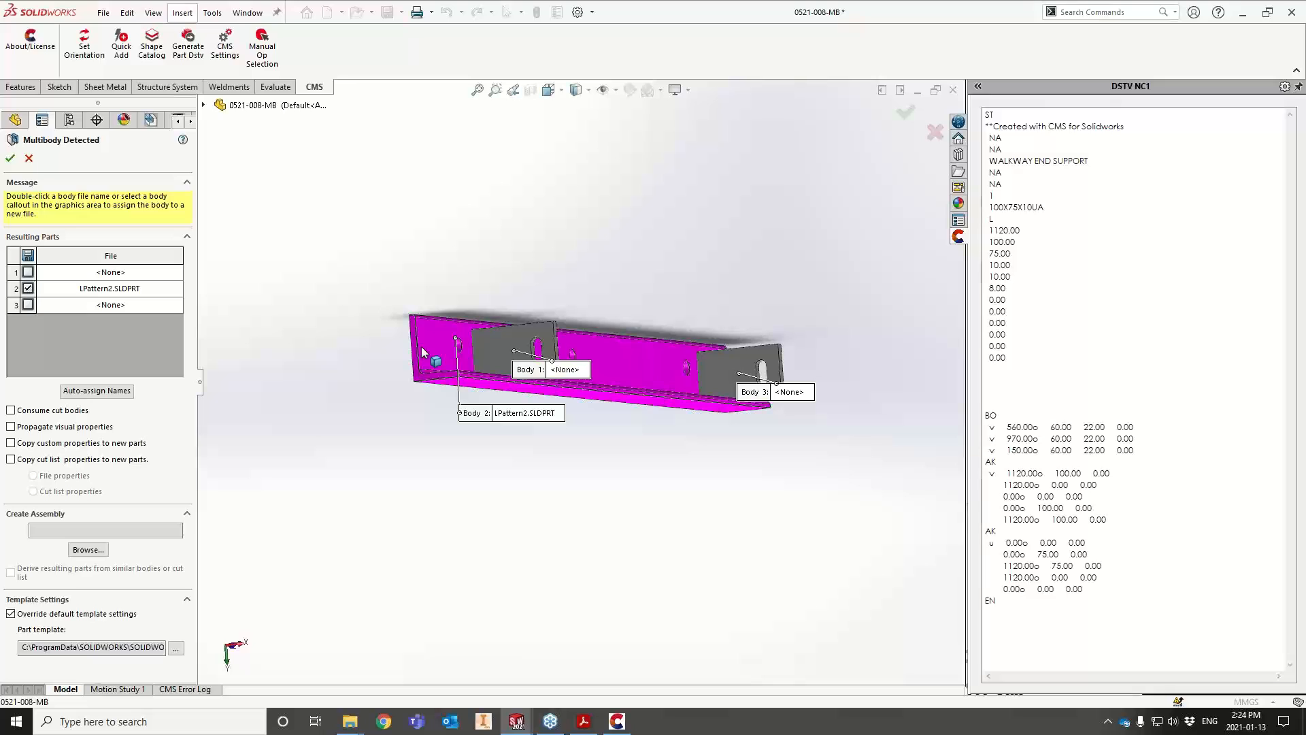
click(422, 346)
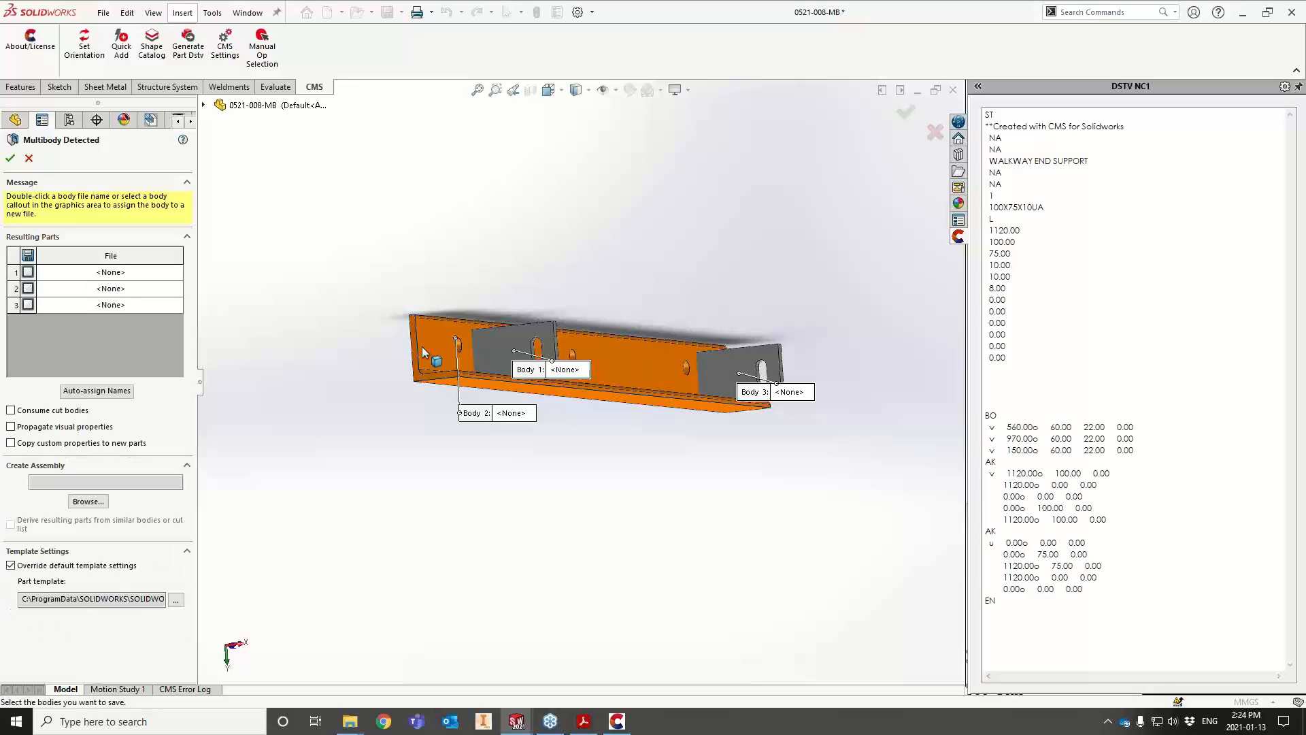
click(511, 416)
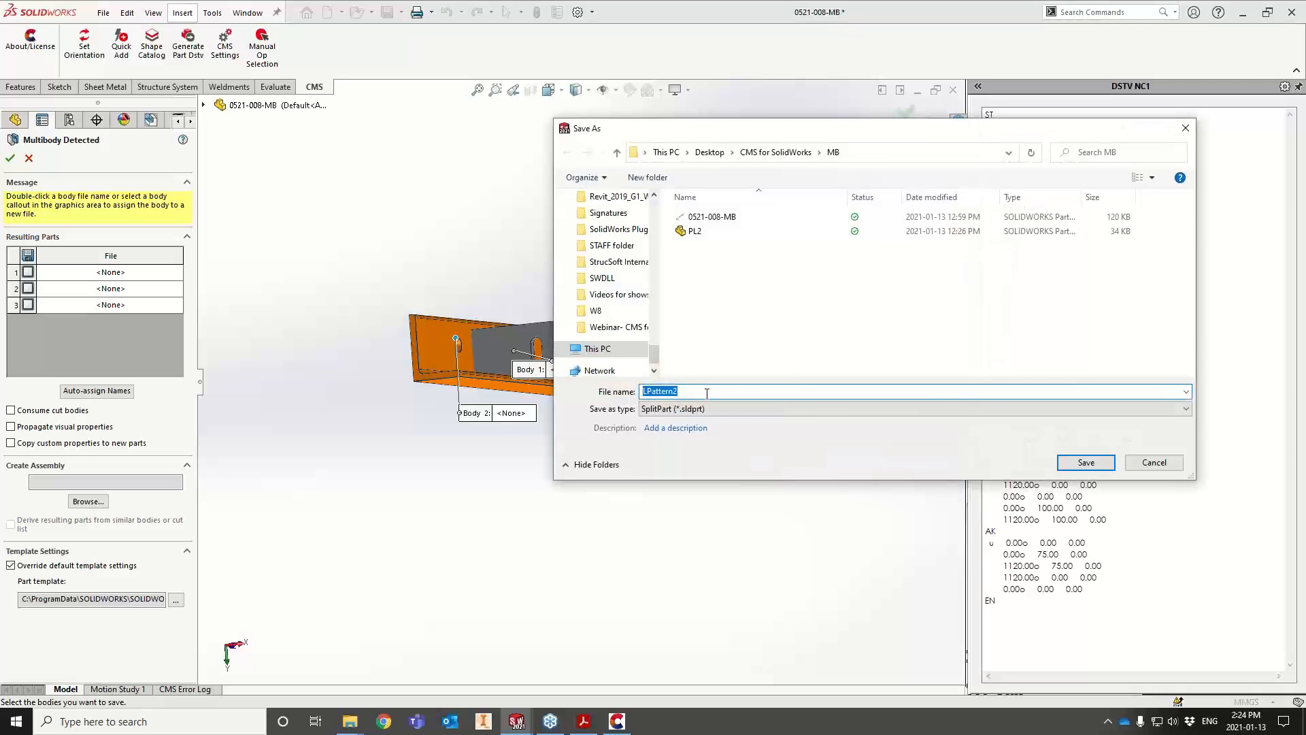
text(UA2)
click(1086, 464)
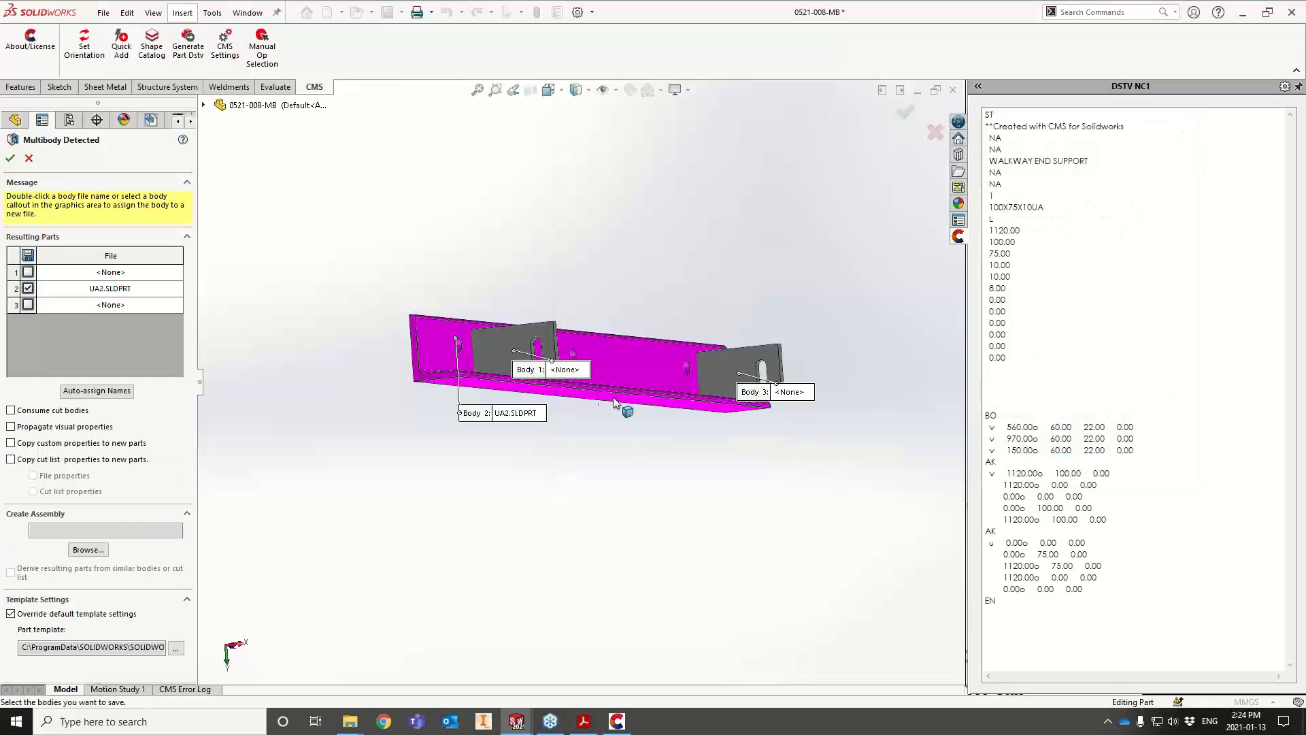
Include the first plate, Body 1, in the resulting parts and name its file PLATE1
click(535, 336)
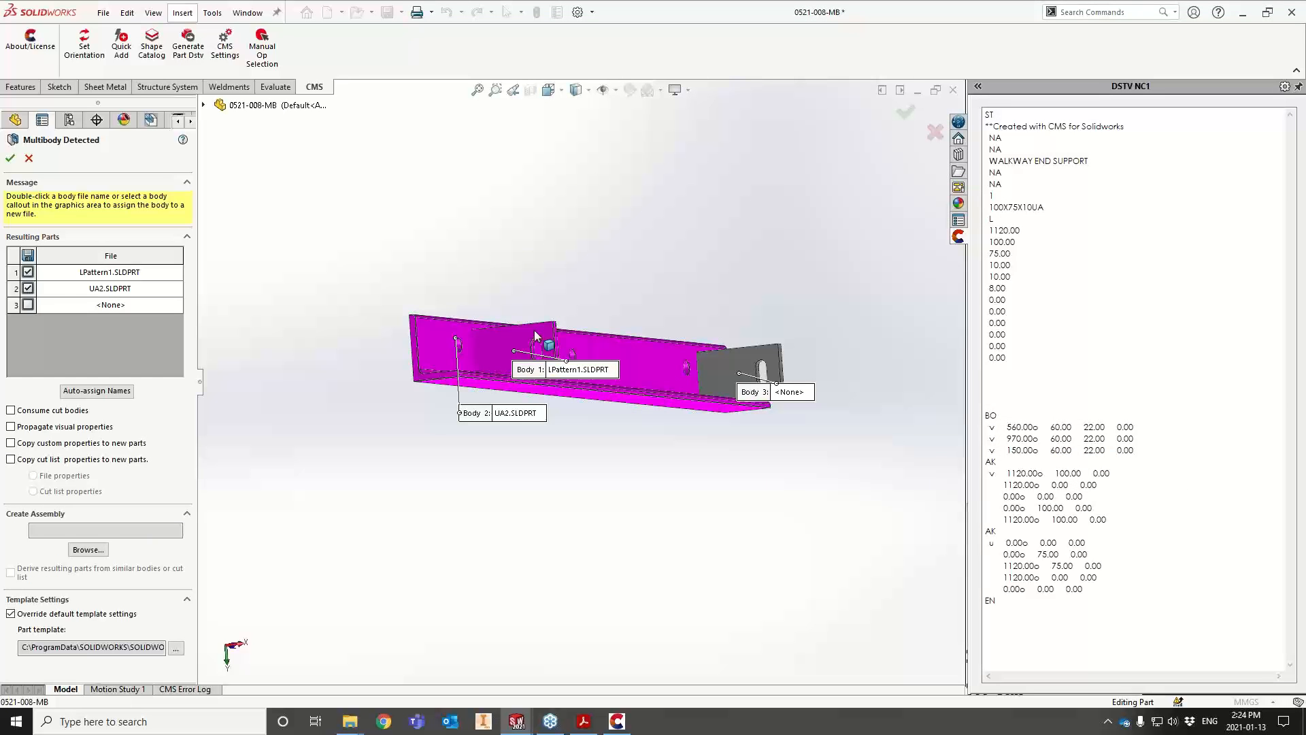
double_click(568, 373)
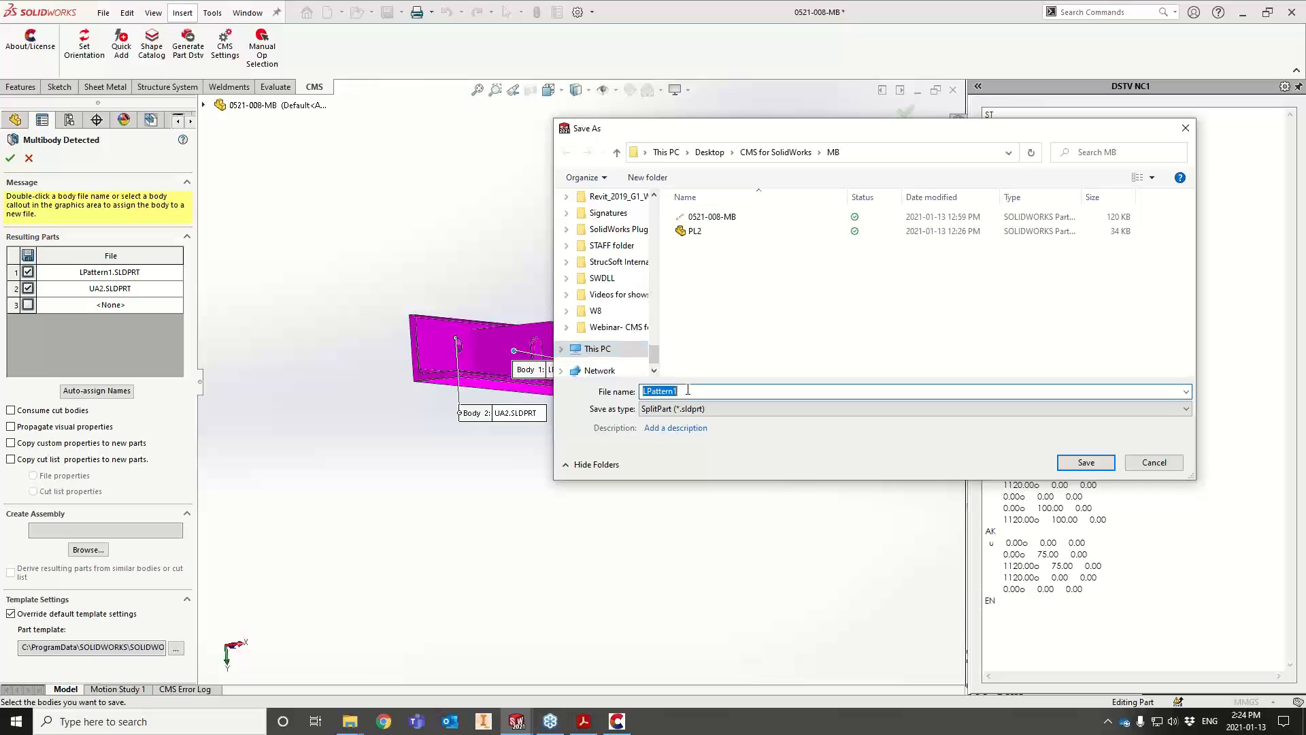
text(PL)
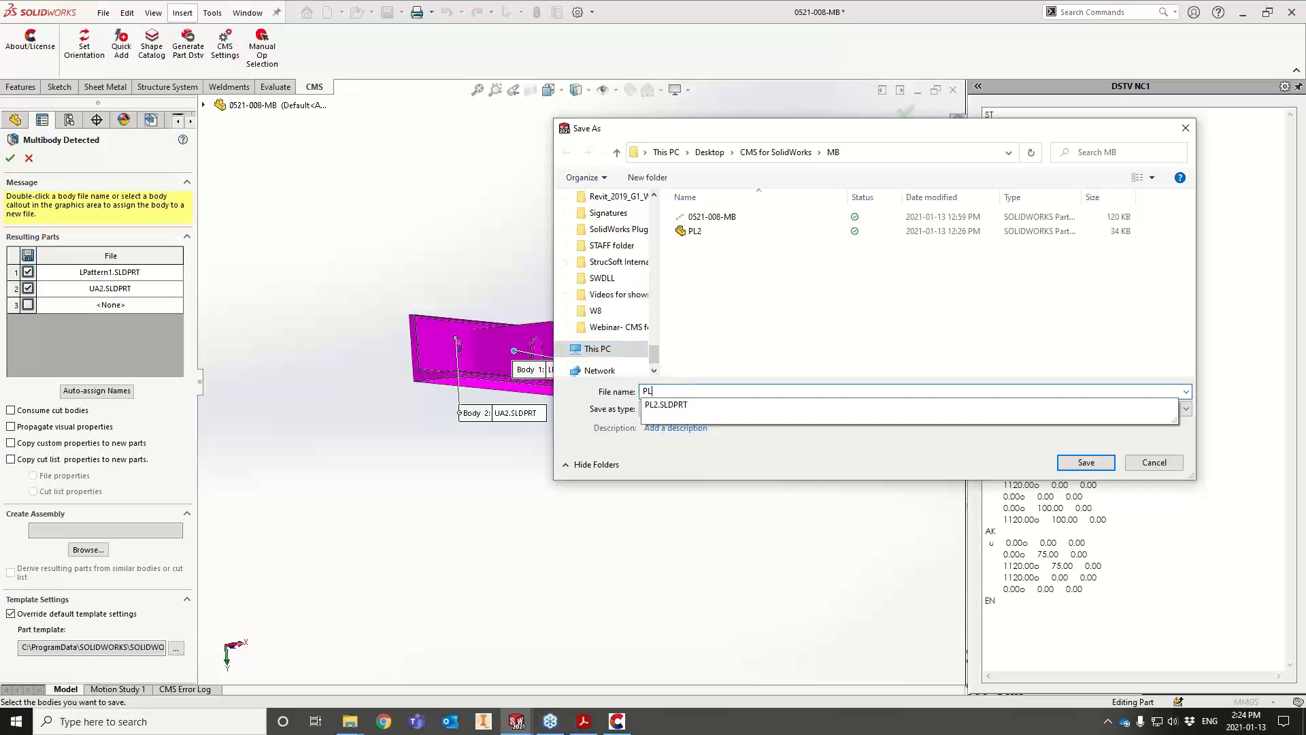
text(ATE1)
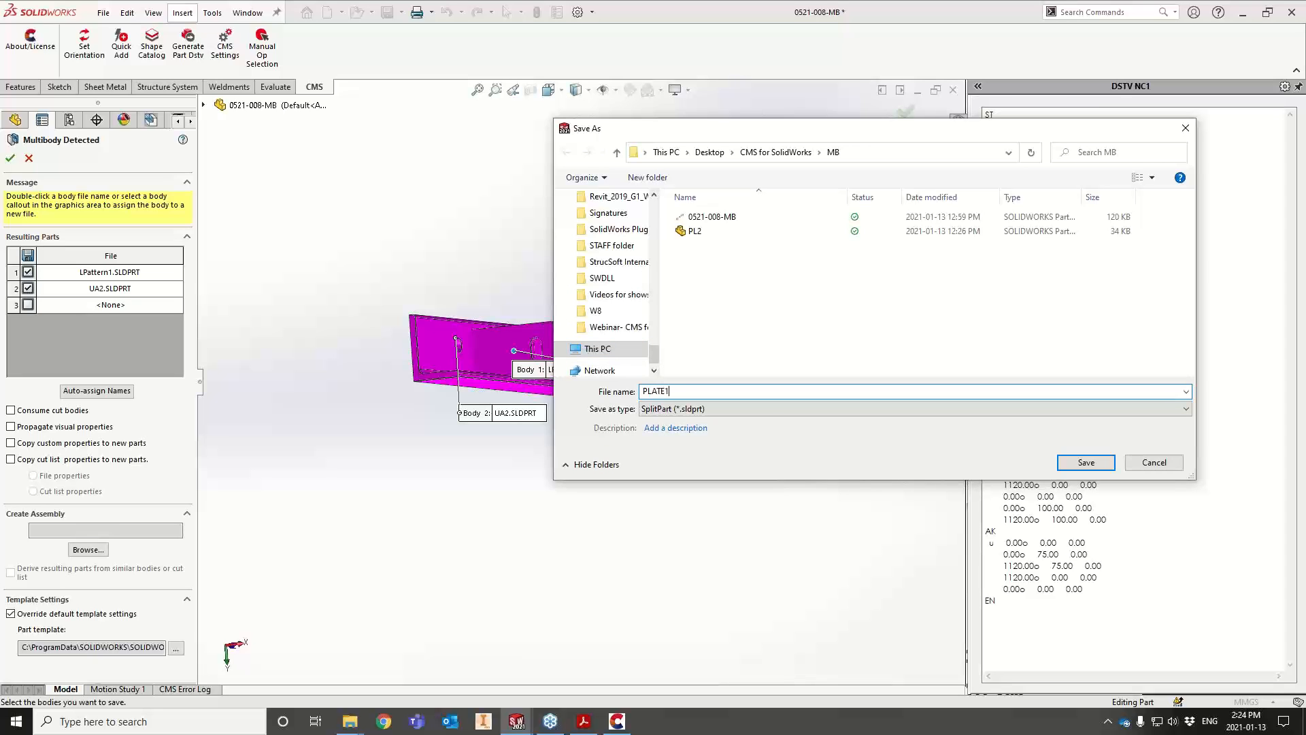
click(1082, 462)
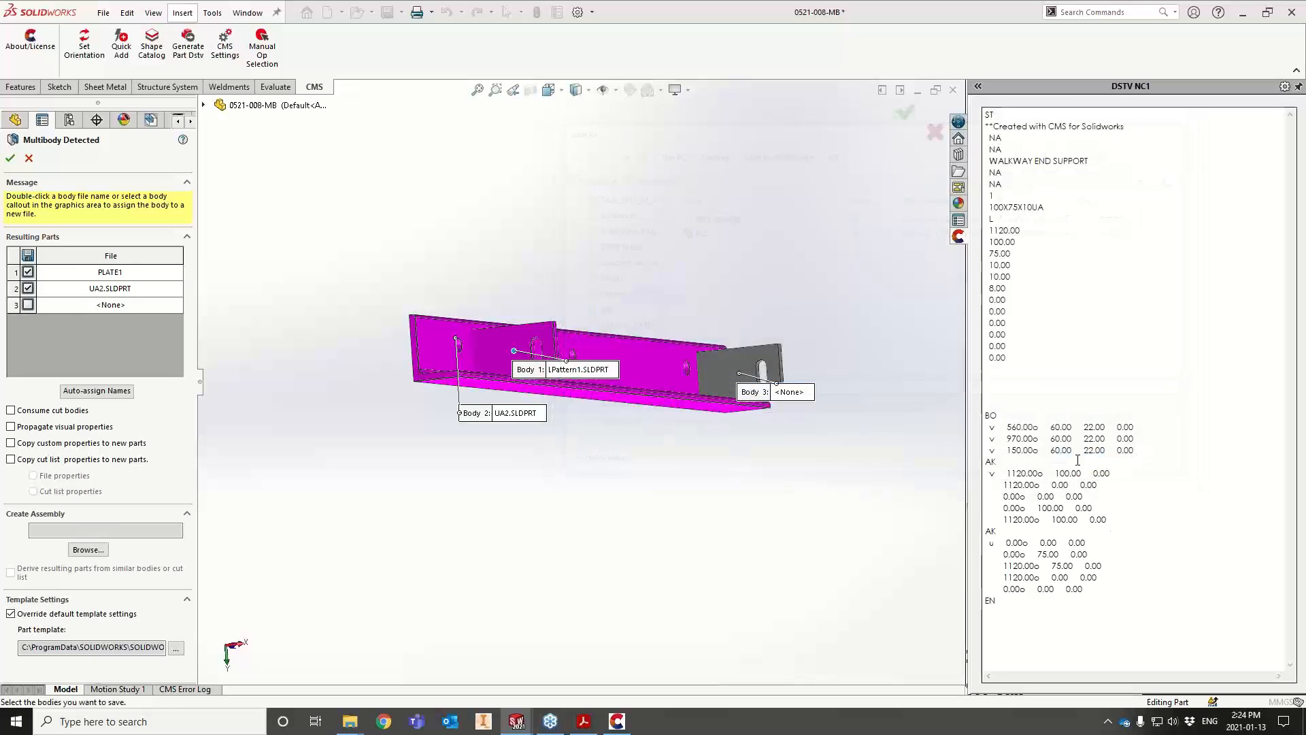
Include the second plate, Body 3, in the resulting parts and name its file PLATE2
click(762, 368)
click(809, 392)
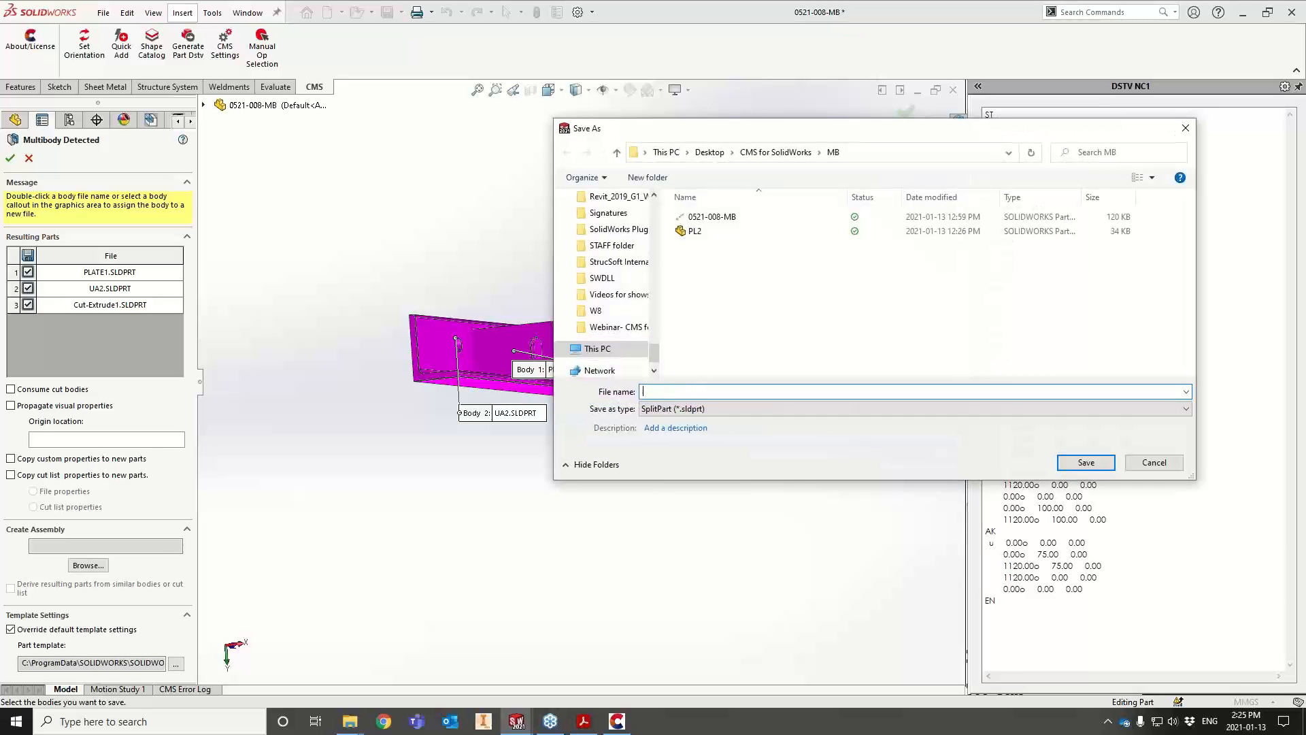
text(PLATE2)
key(Return)
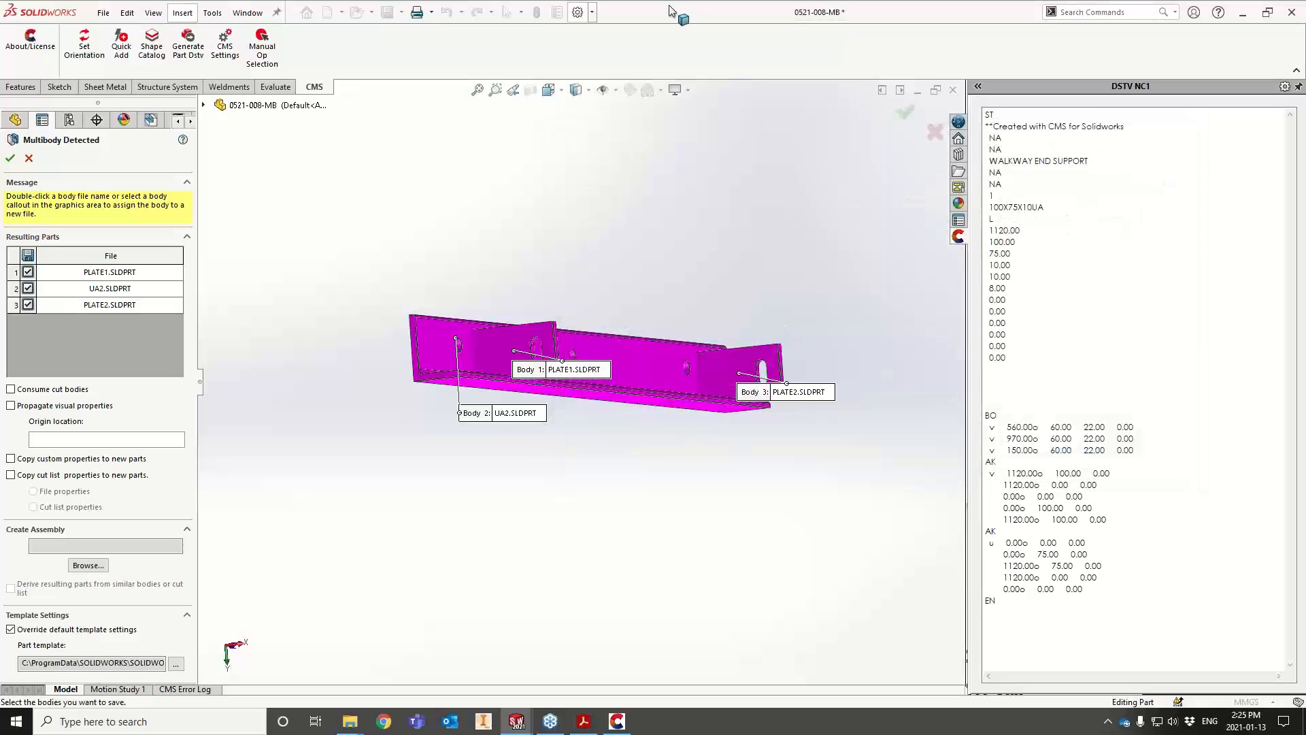
Set the split to create an assembly named NEW-ASM, accept it, and rebuild and save the new document
click(96, 567)
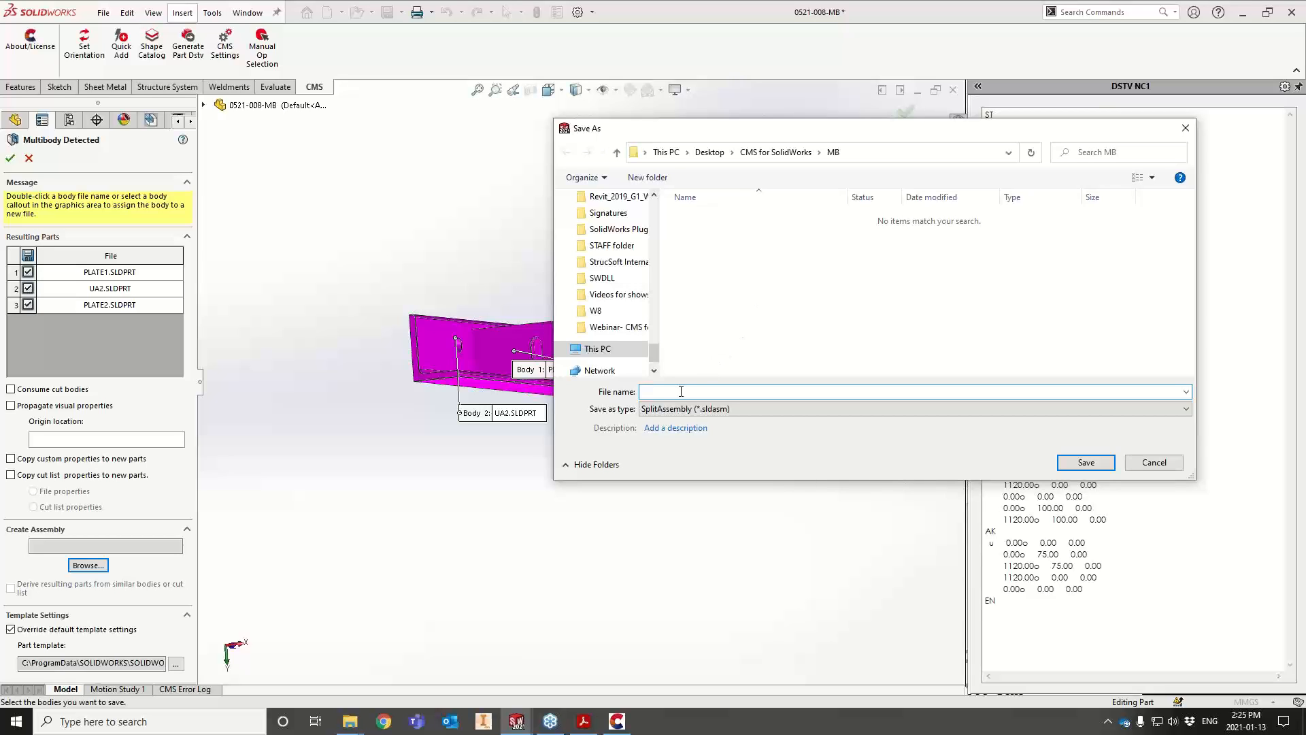
text(NEW-ASM)
key(Return)
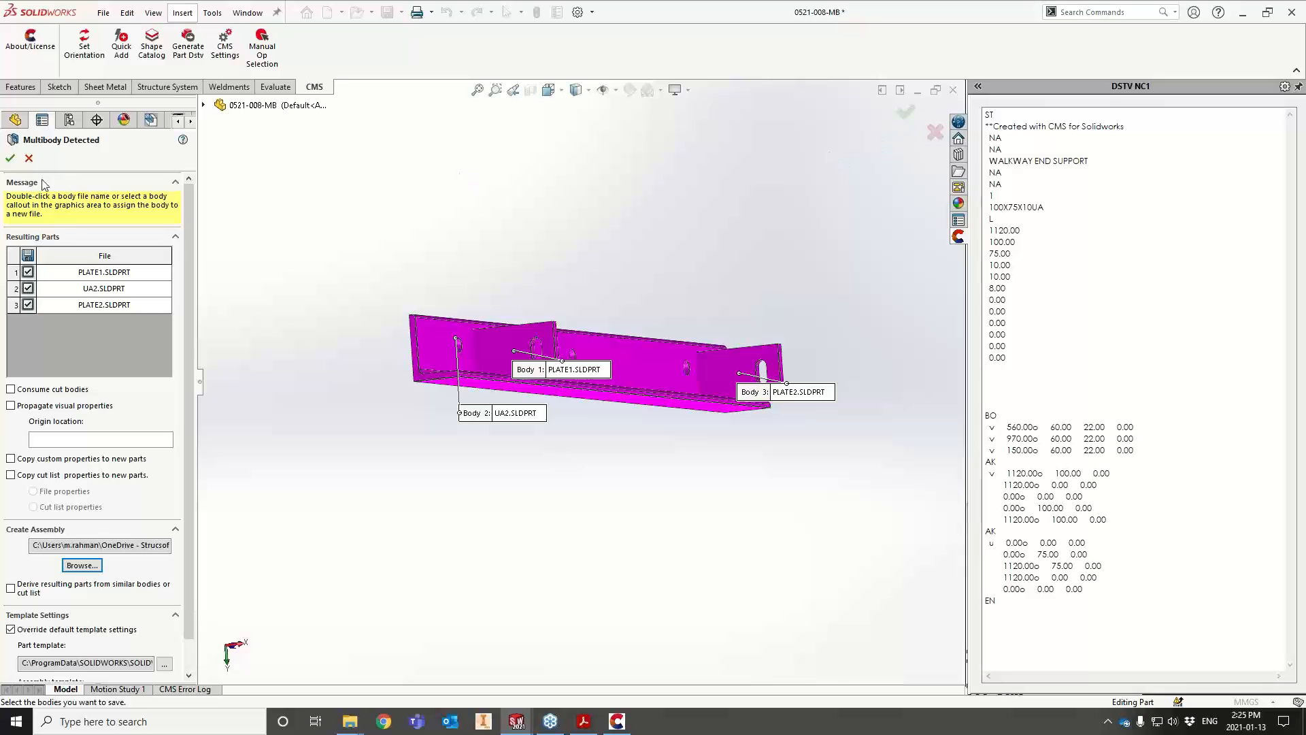
click(10, 159)
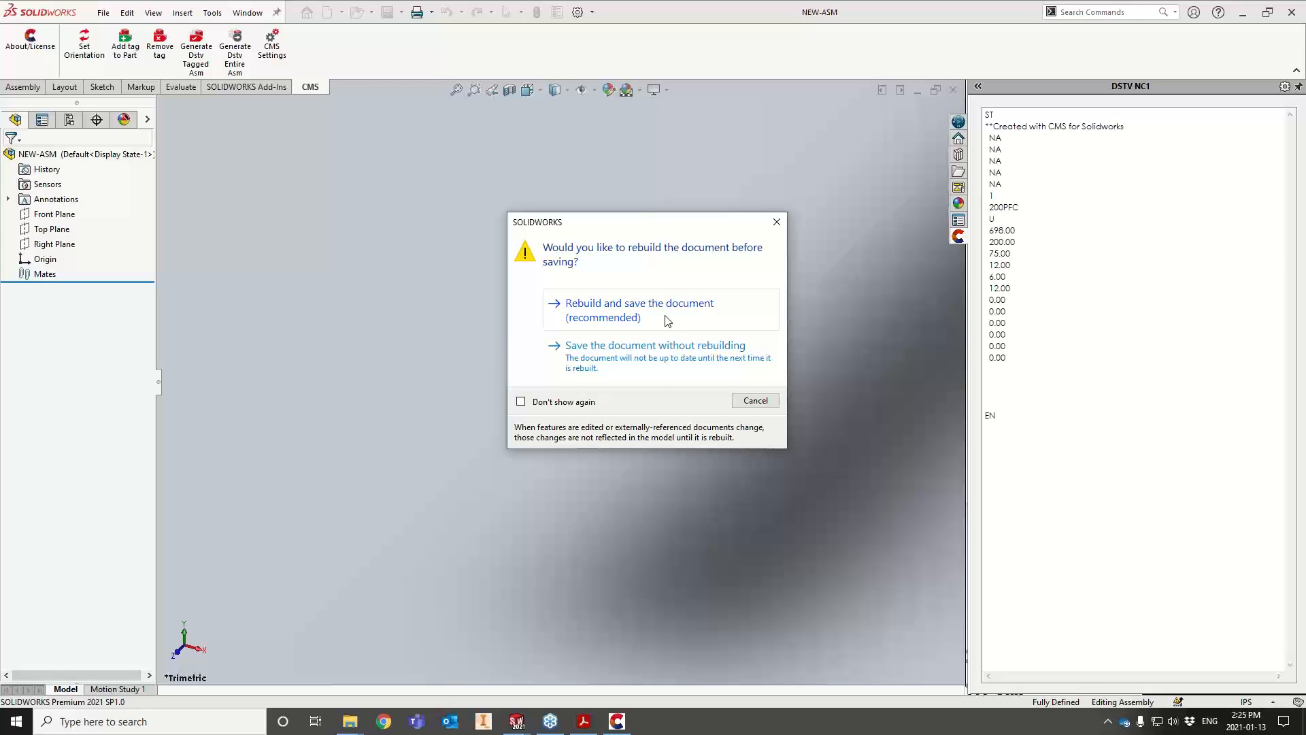
click(667, 320)
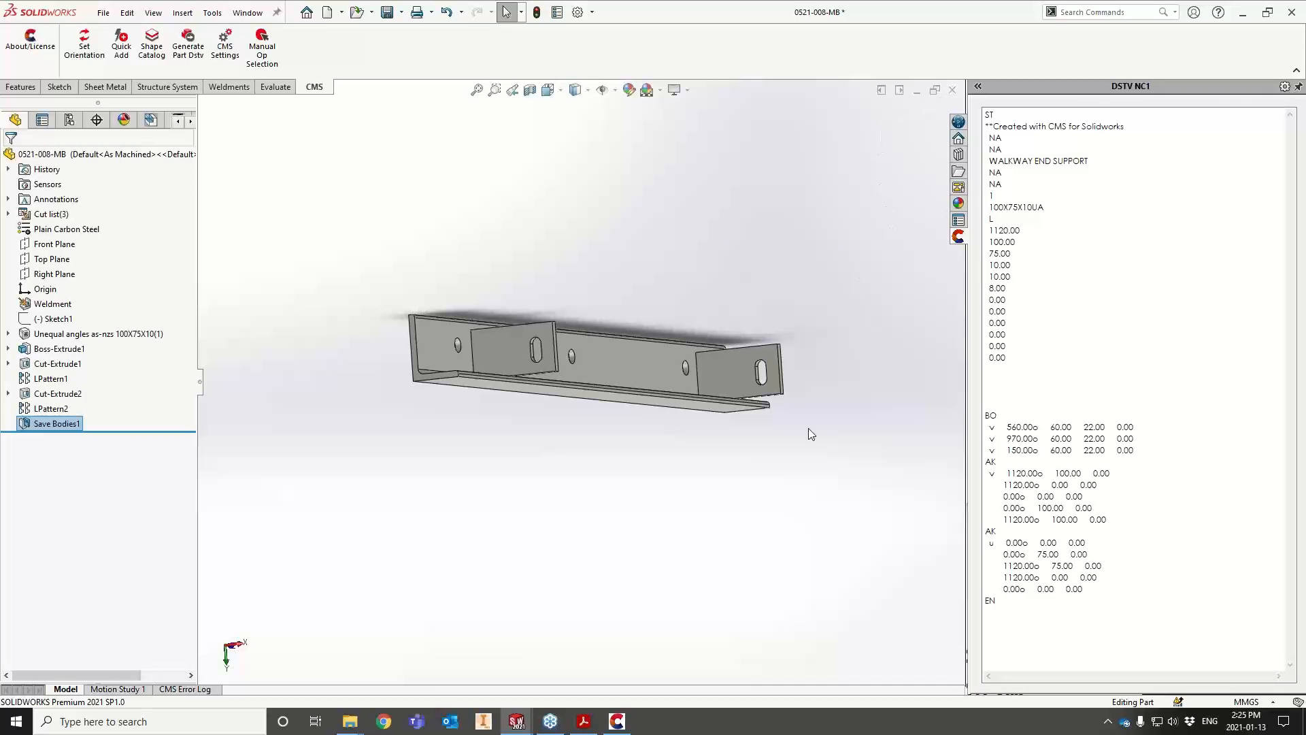
Bring up the NEW-ASM assembly window at full size and view the angle and its plates in isometric orientation
click(917, 90)
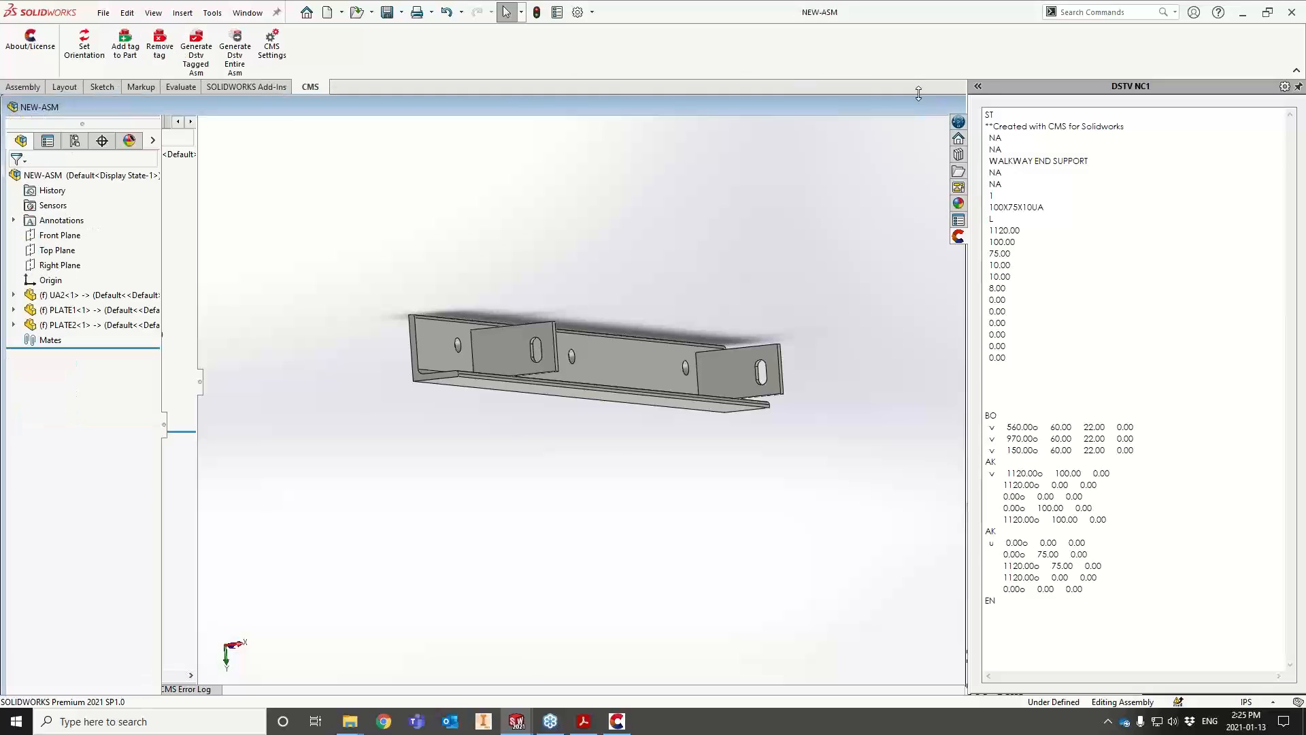
double_click(886, 106)
click(527, 91)
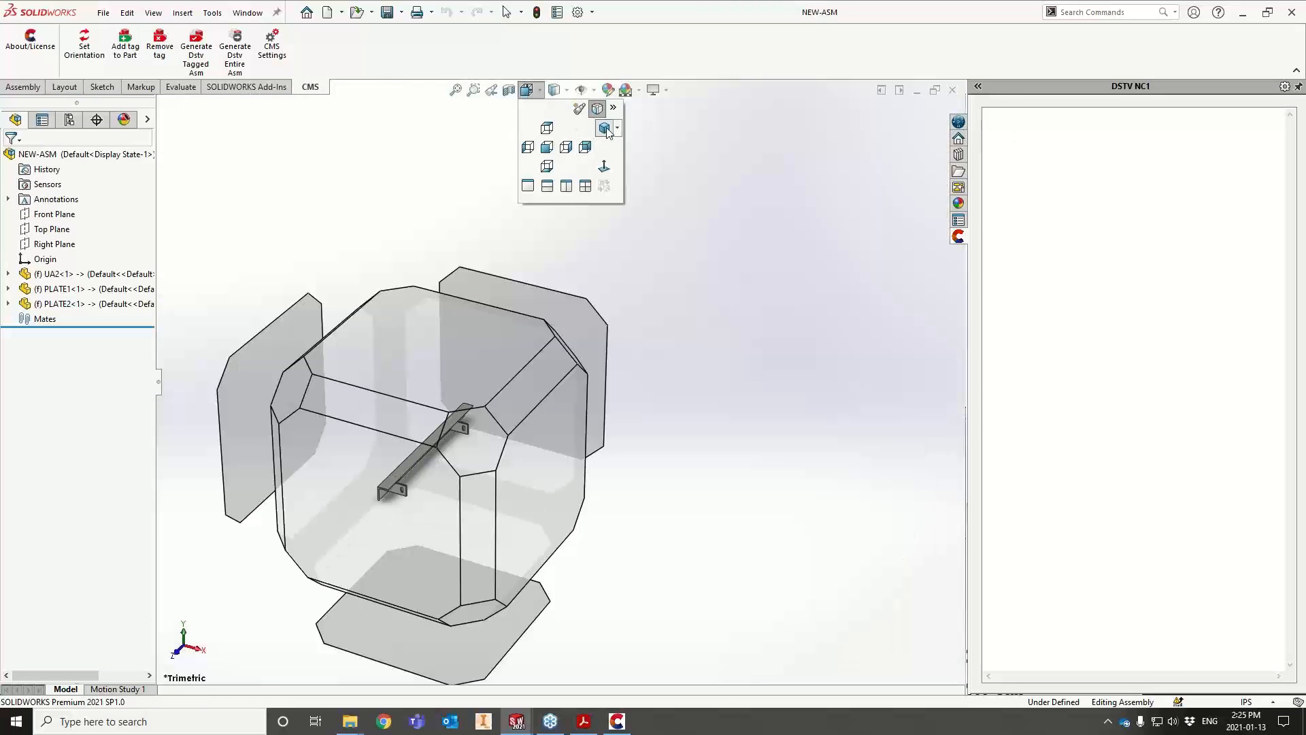
click(605, 129)
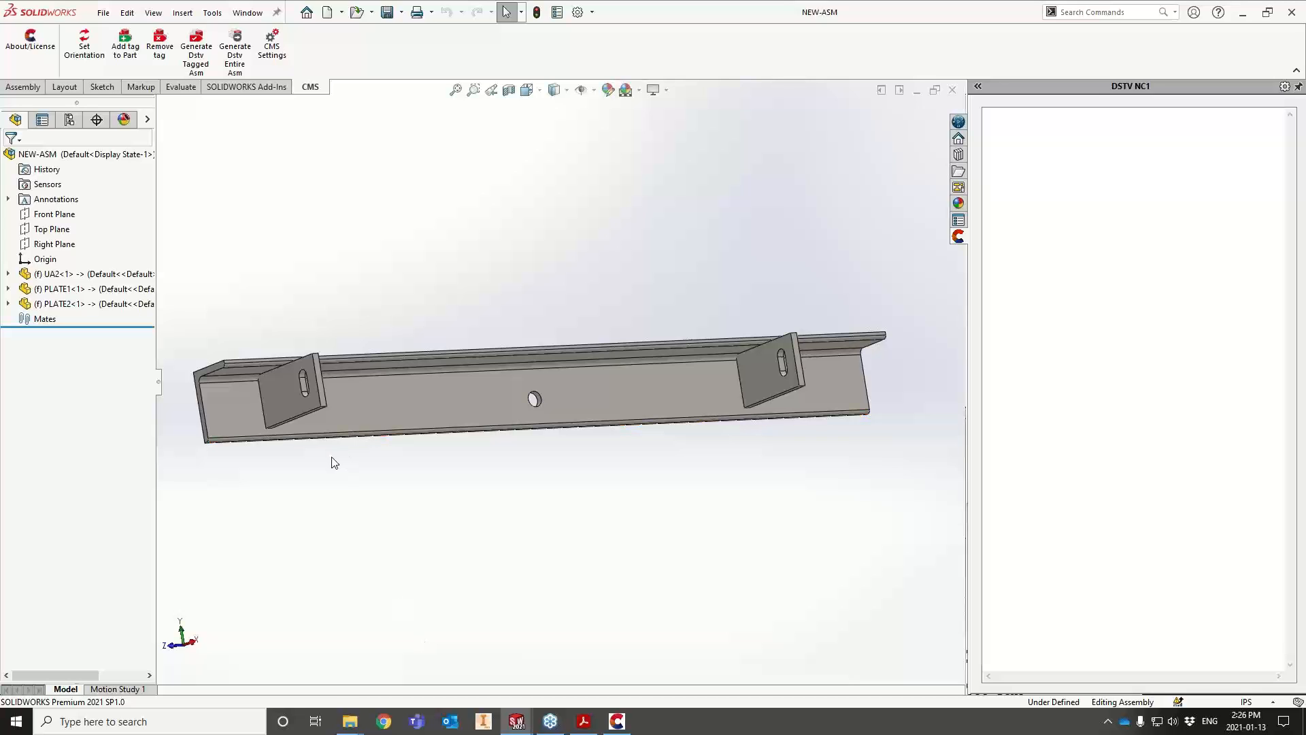
Open the new UA2 part file from the MB folder
mouse_move(355, 727)
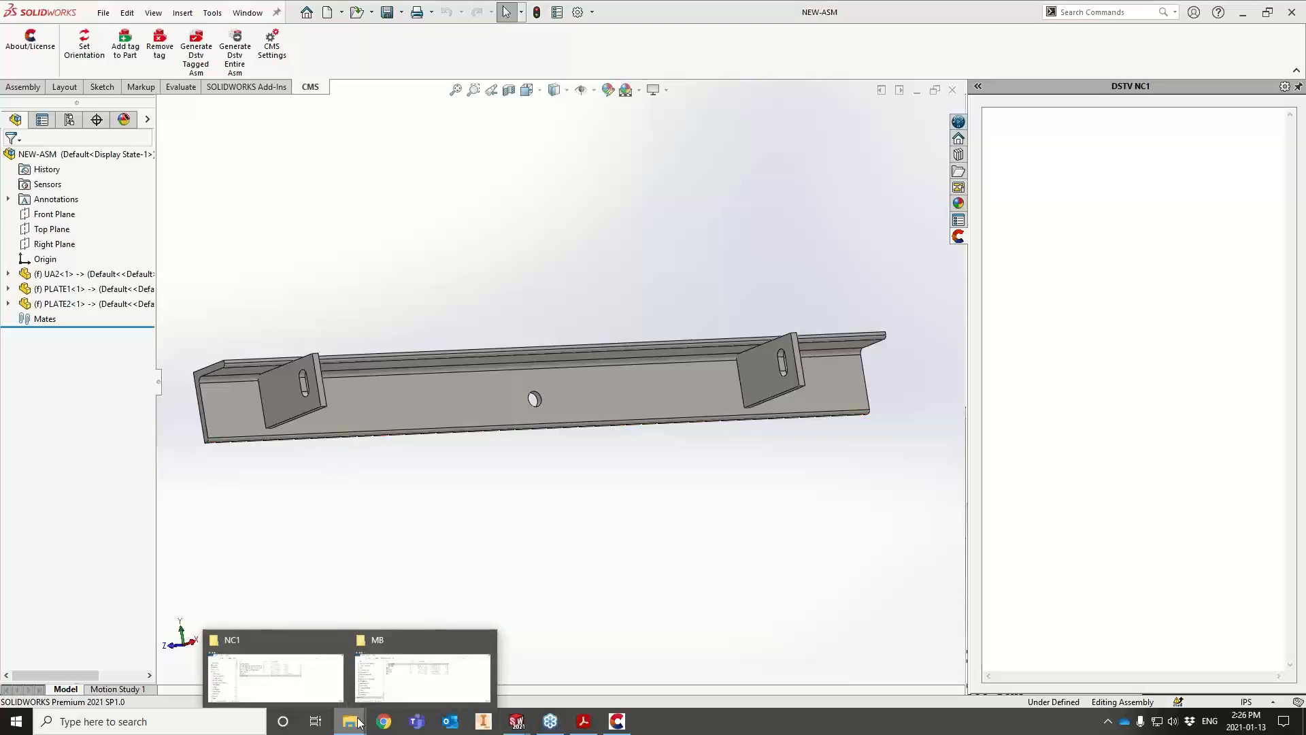
click(435, 664)
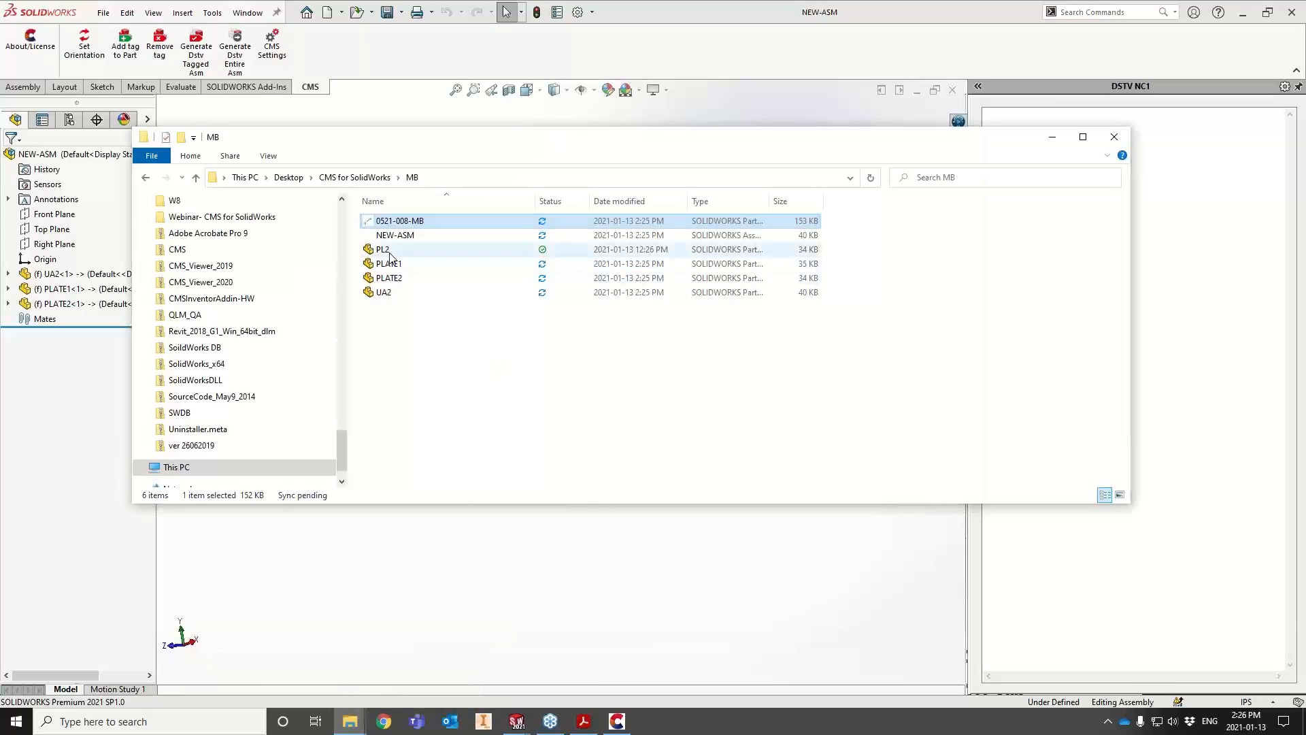
click(393, 296)
double_click(394, 297)
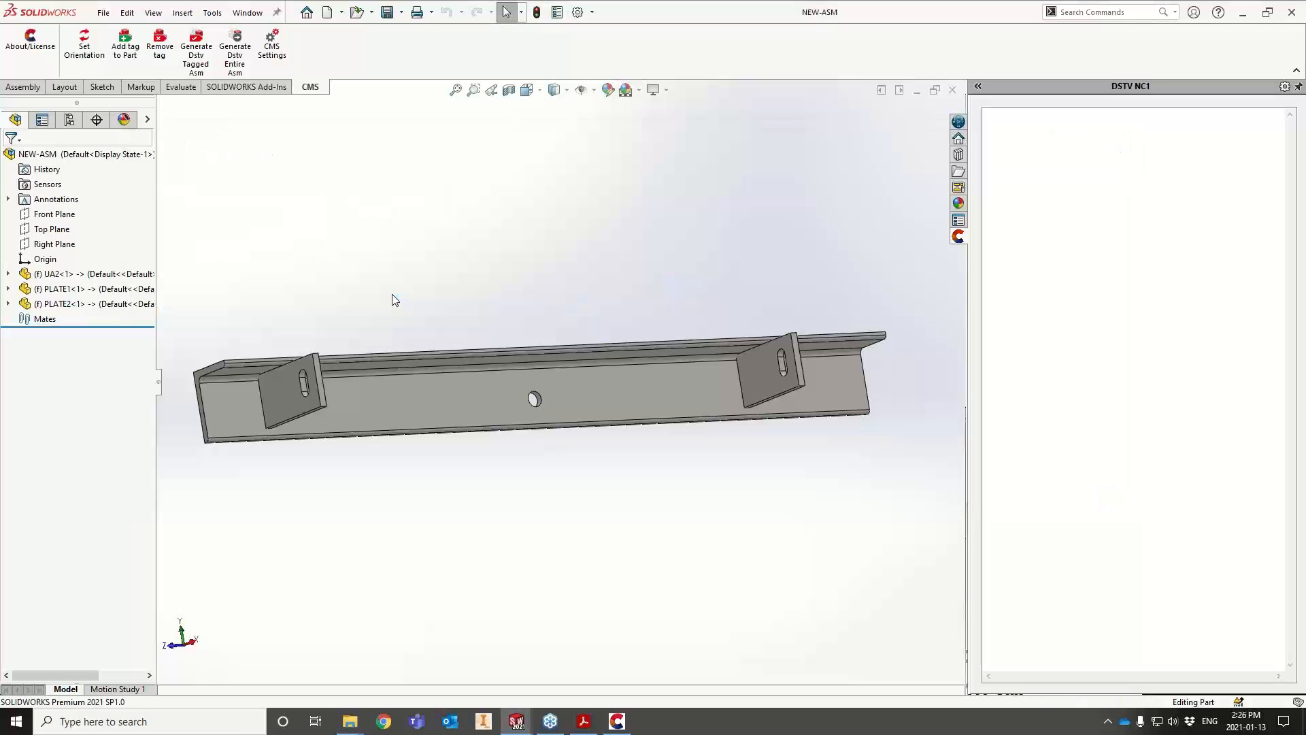
View the UA2 angle normal to the Front Plane and flip it 180 degrees into an upright L
scroll(539, 384, up, 8)
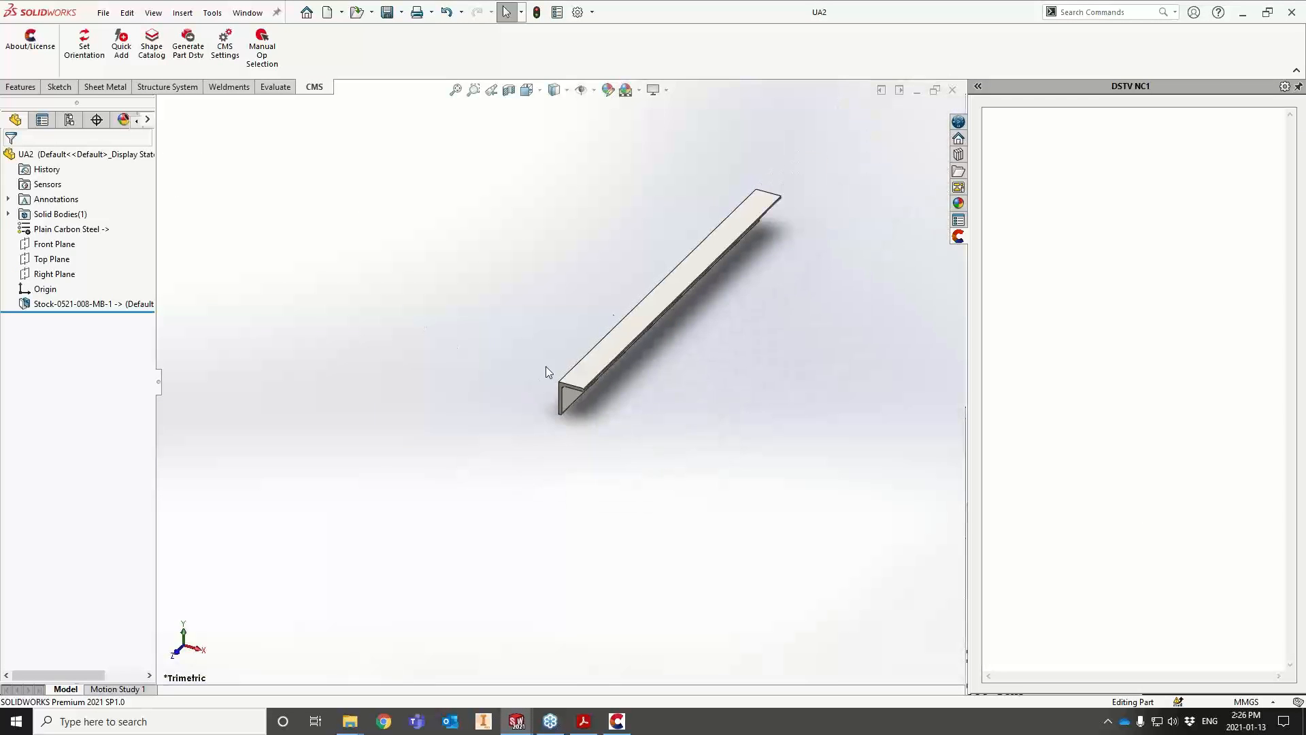
middle_drag(549, 374, 519, 175)
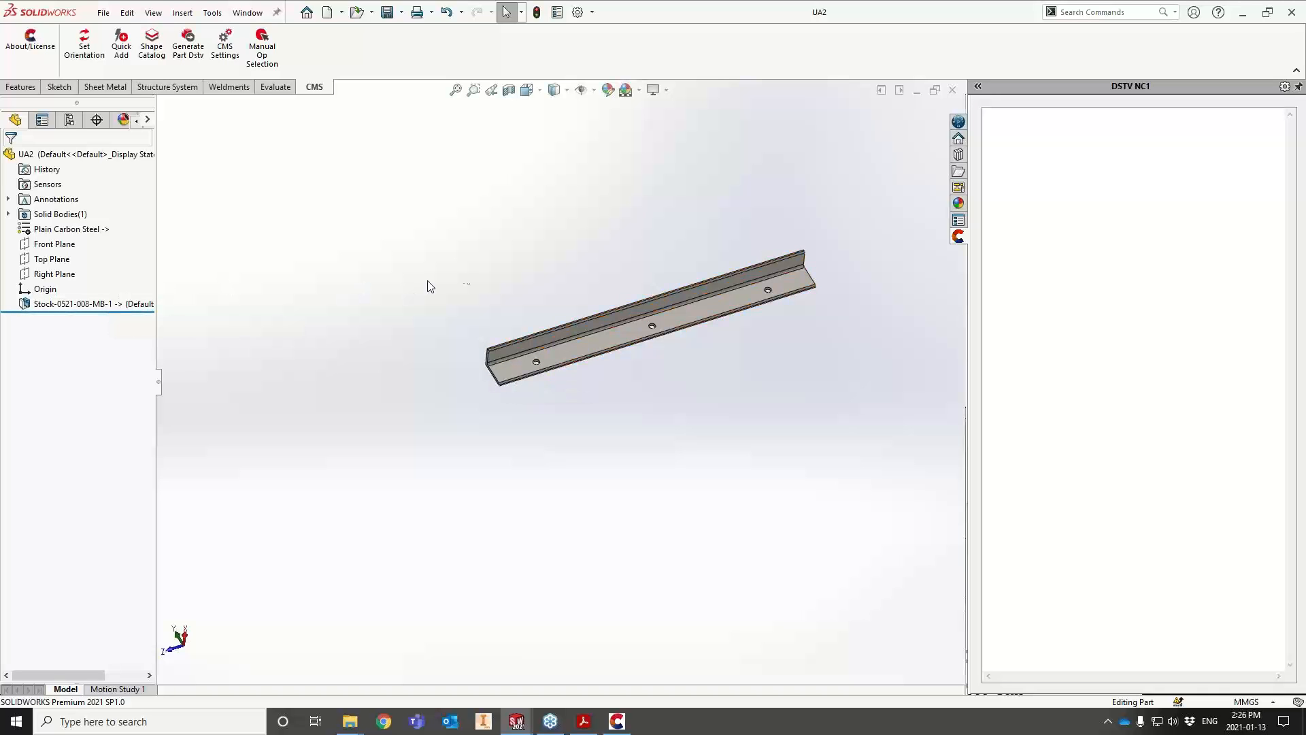
click(527, 89)
click(610, 132)
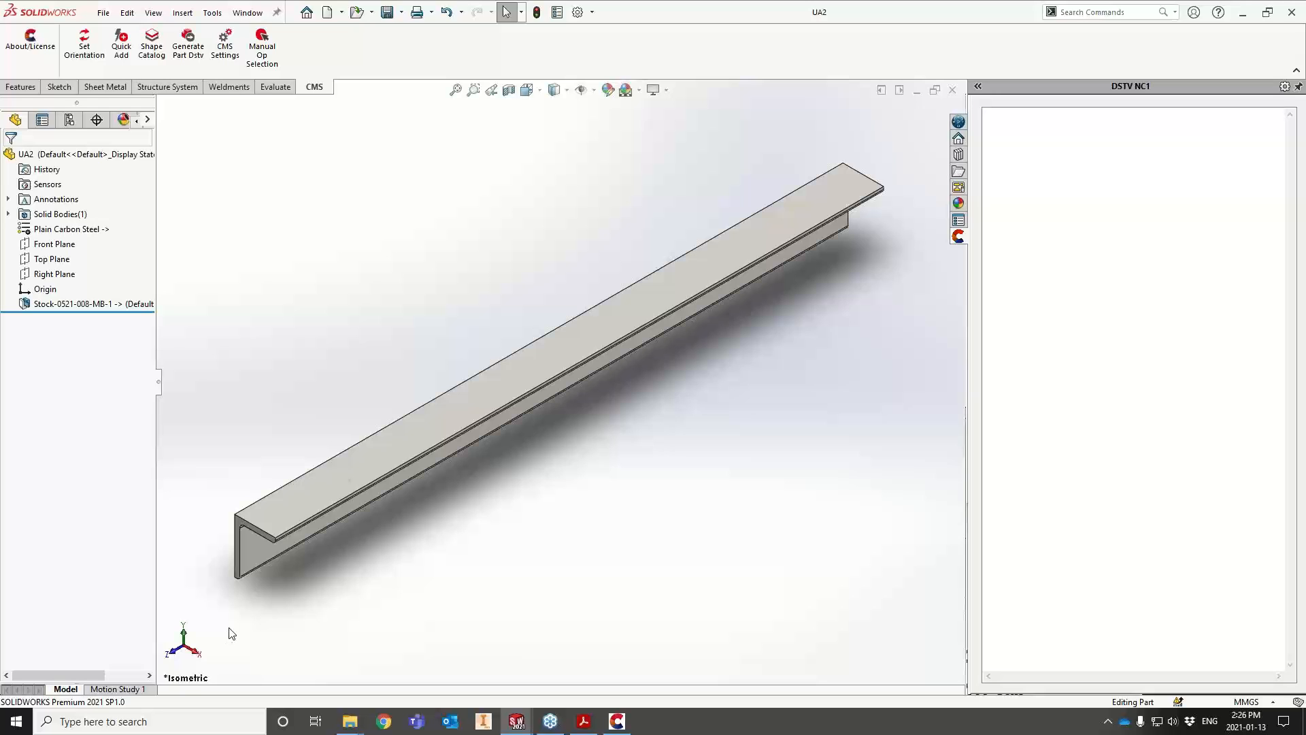
middle_drag(254, 578, 297, 290)
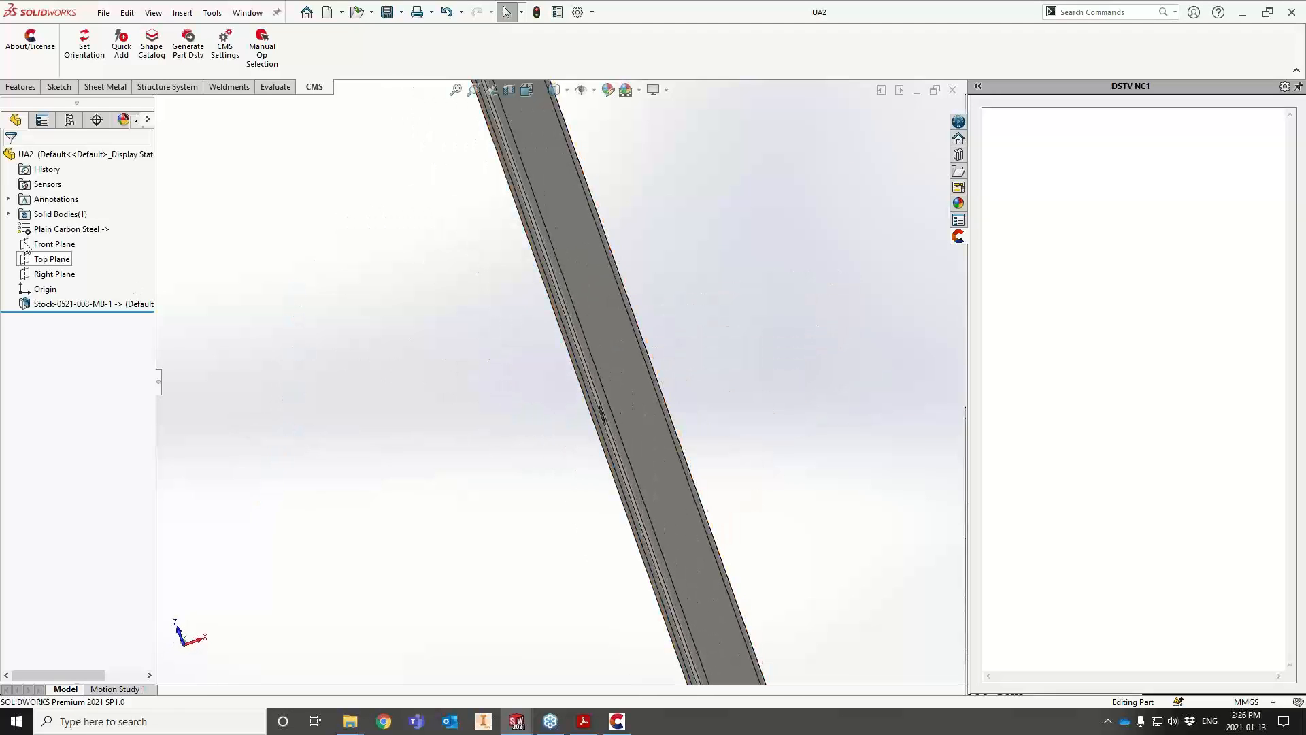
click(53, 243)
click(121, 224)
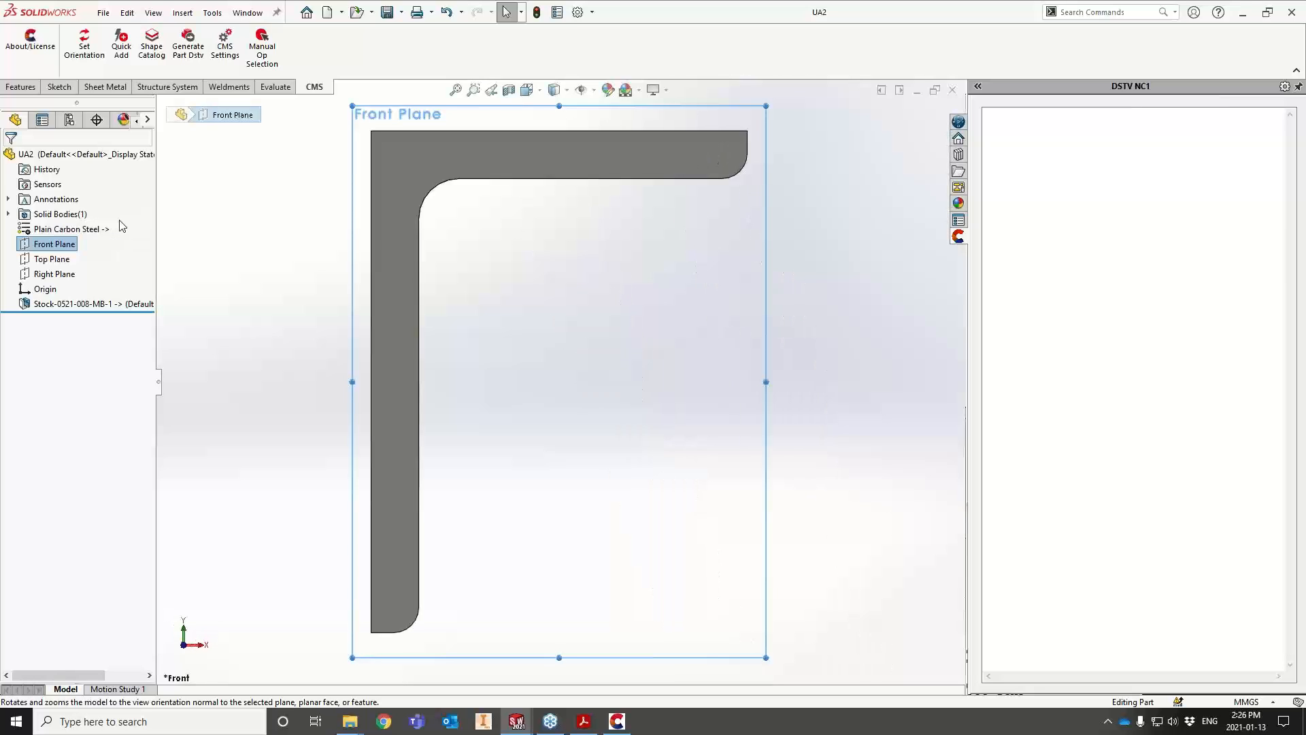
key(ctrl+8)
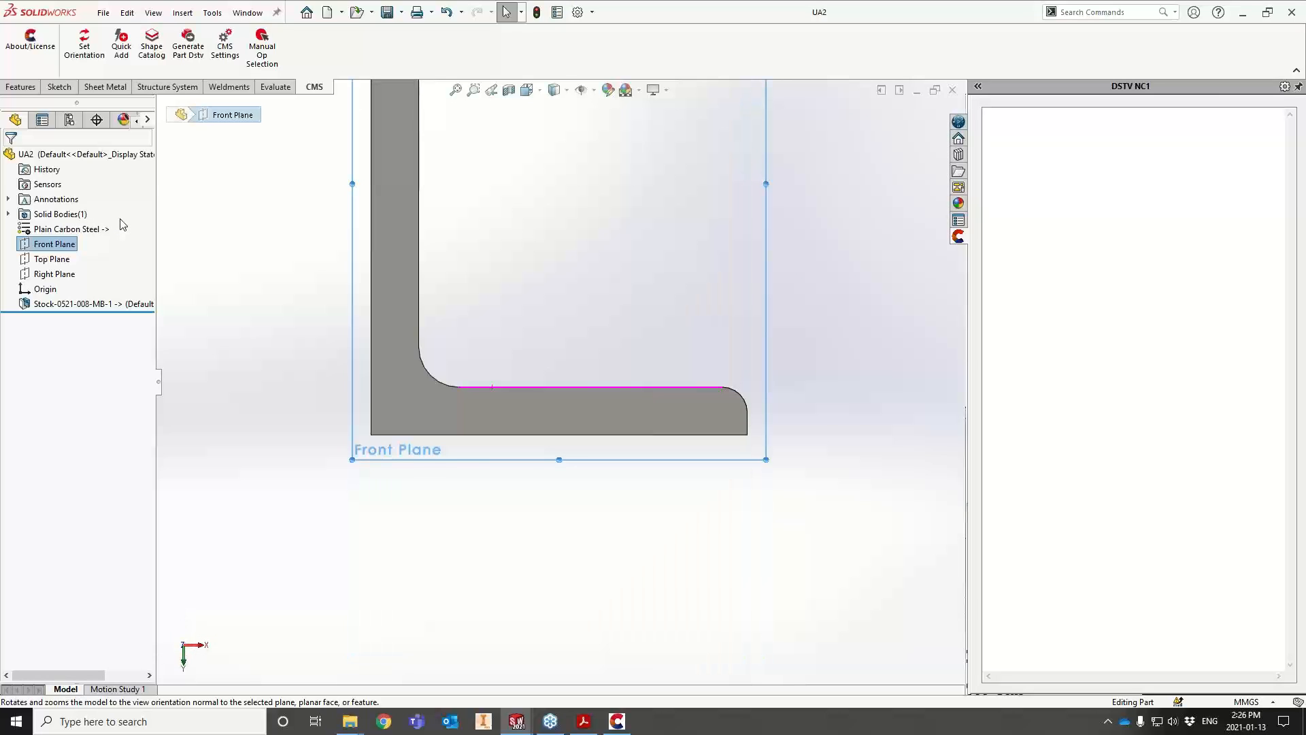
Assign the Australian 100X75X10UA shape to the UA2 part with Quick Add and close the resulting custom properties
click(126, 49)
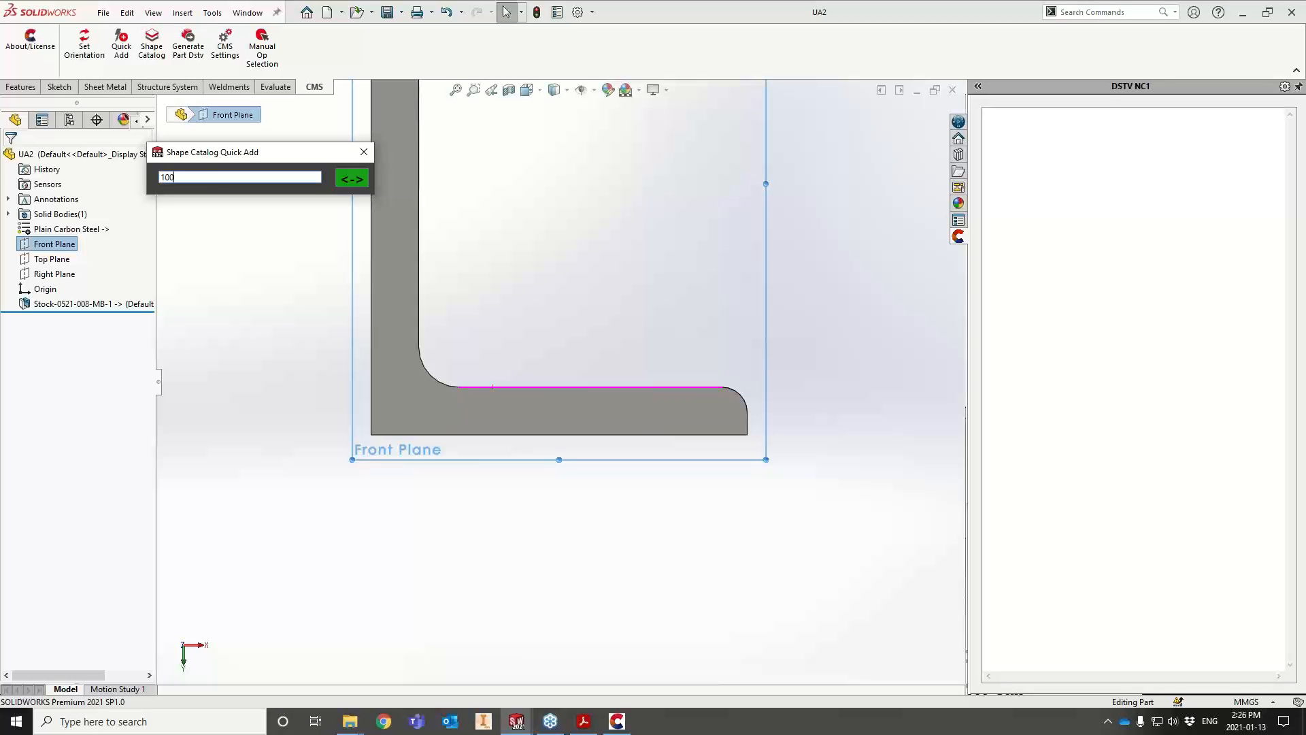
text(100X75X10UA)
key(Return)
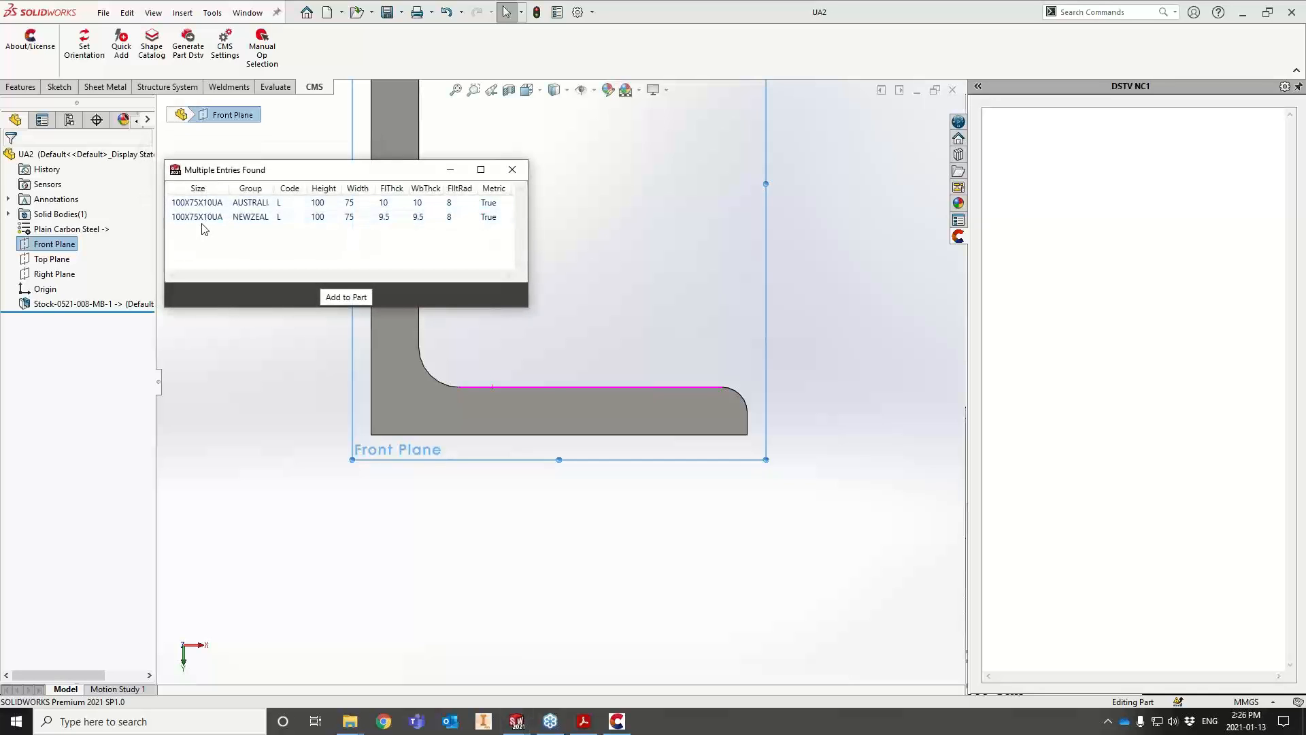
click(208, 203)
click(346, 296)
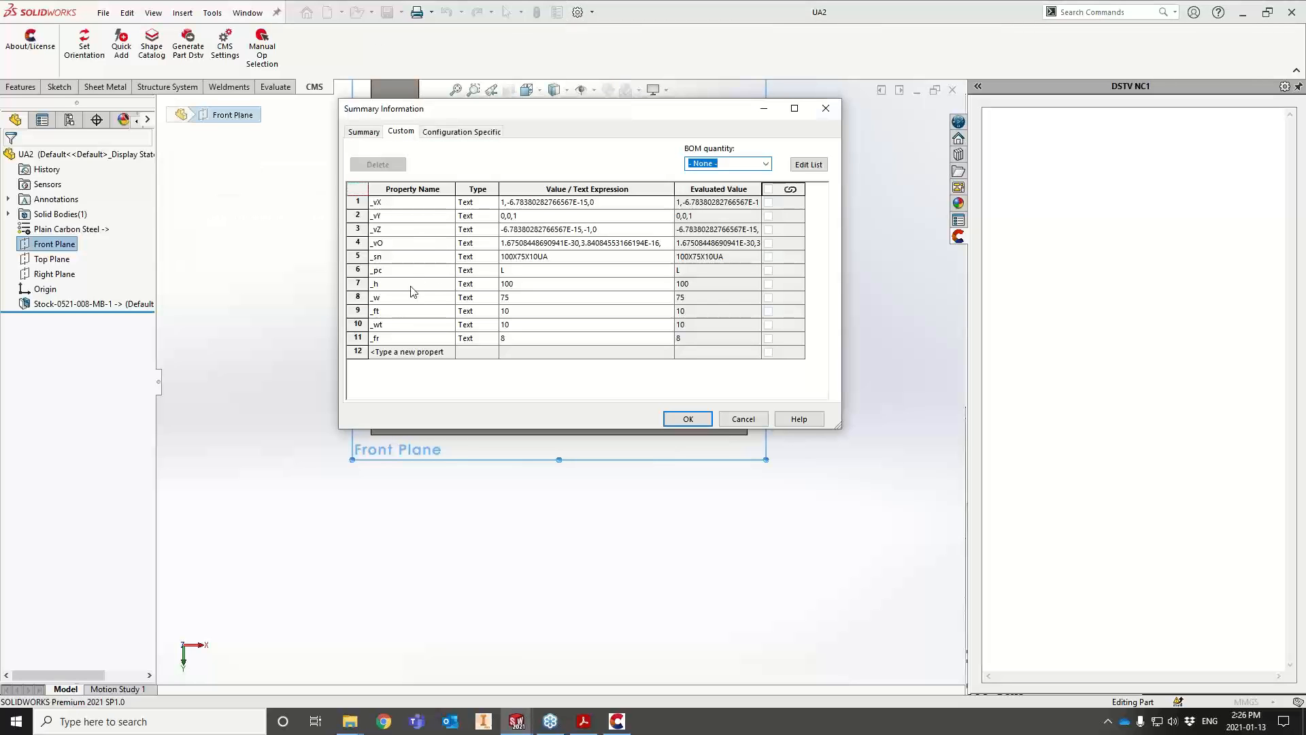
click(826, 108)
click(155, 60)
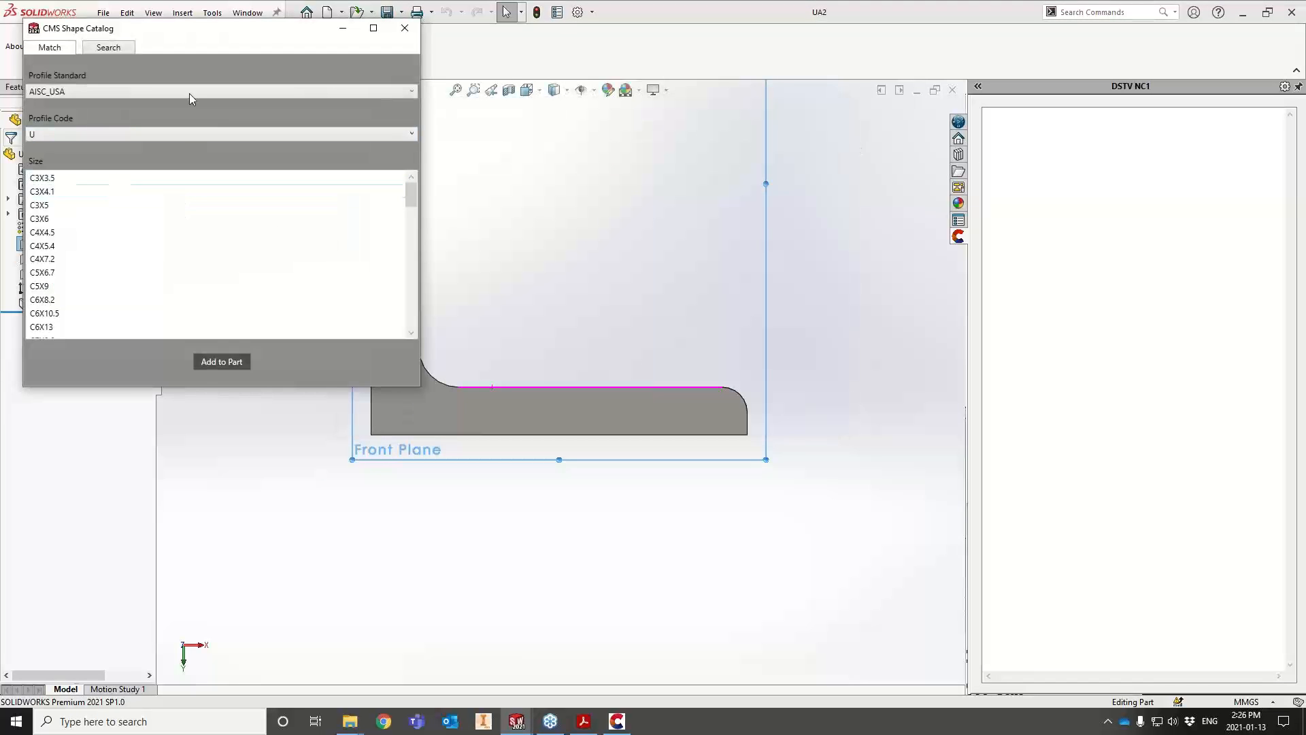
drag(289, 33, 377, 99)
click(494, 97)
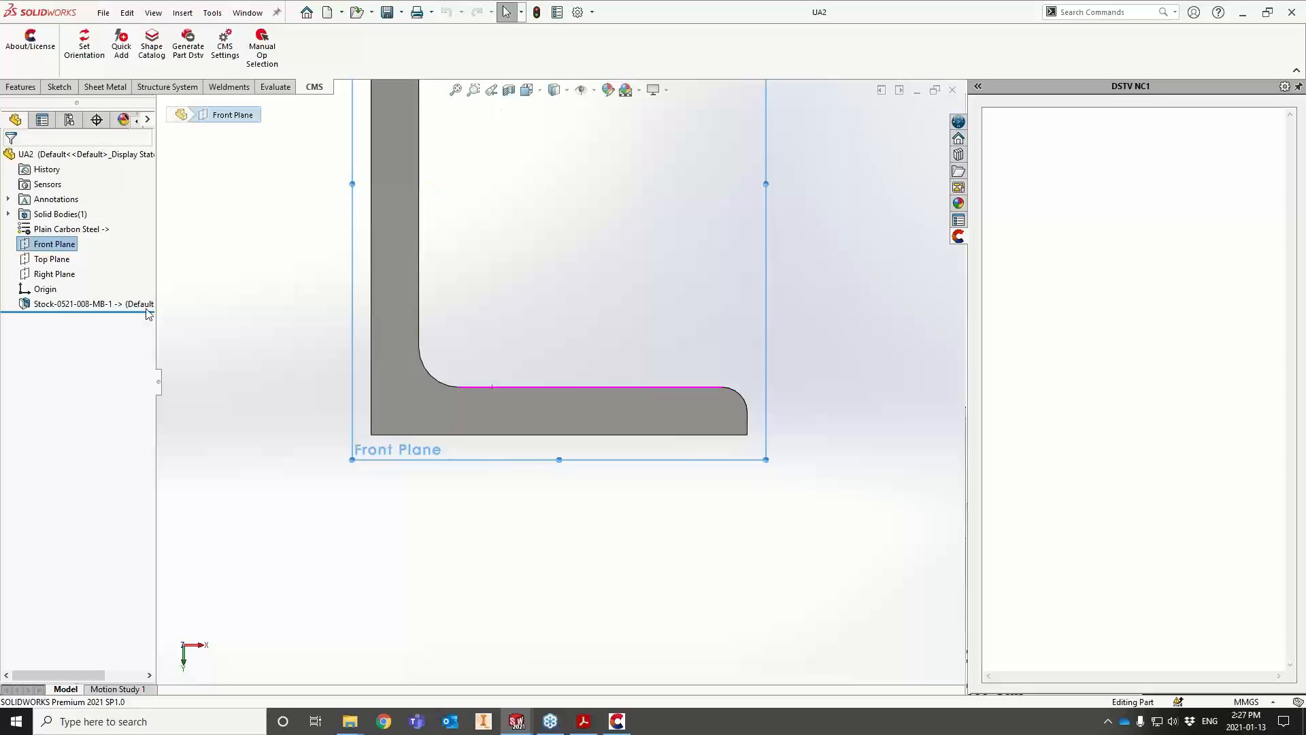
Generate the DSTV file for the UA2 angle and bring up the 0521-008-MB part window
click(182, 54)
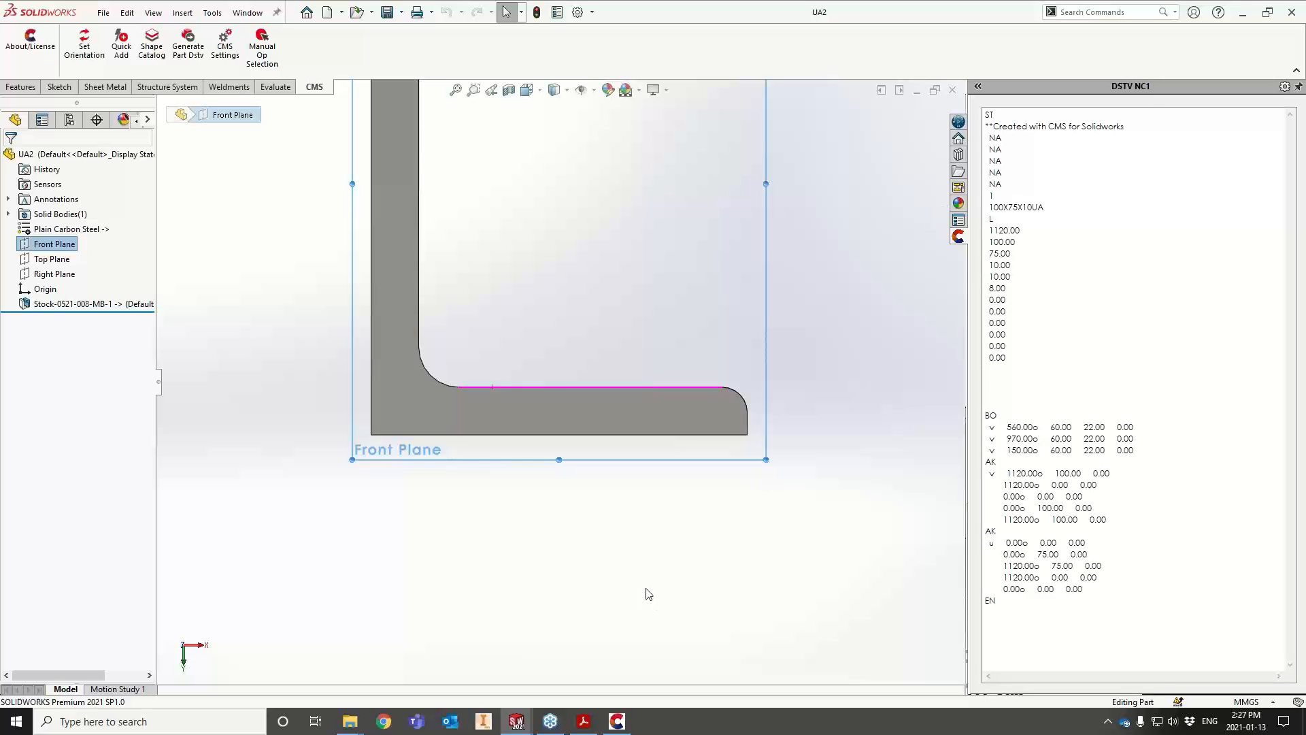
mouse_move(520, 730)
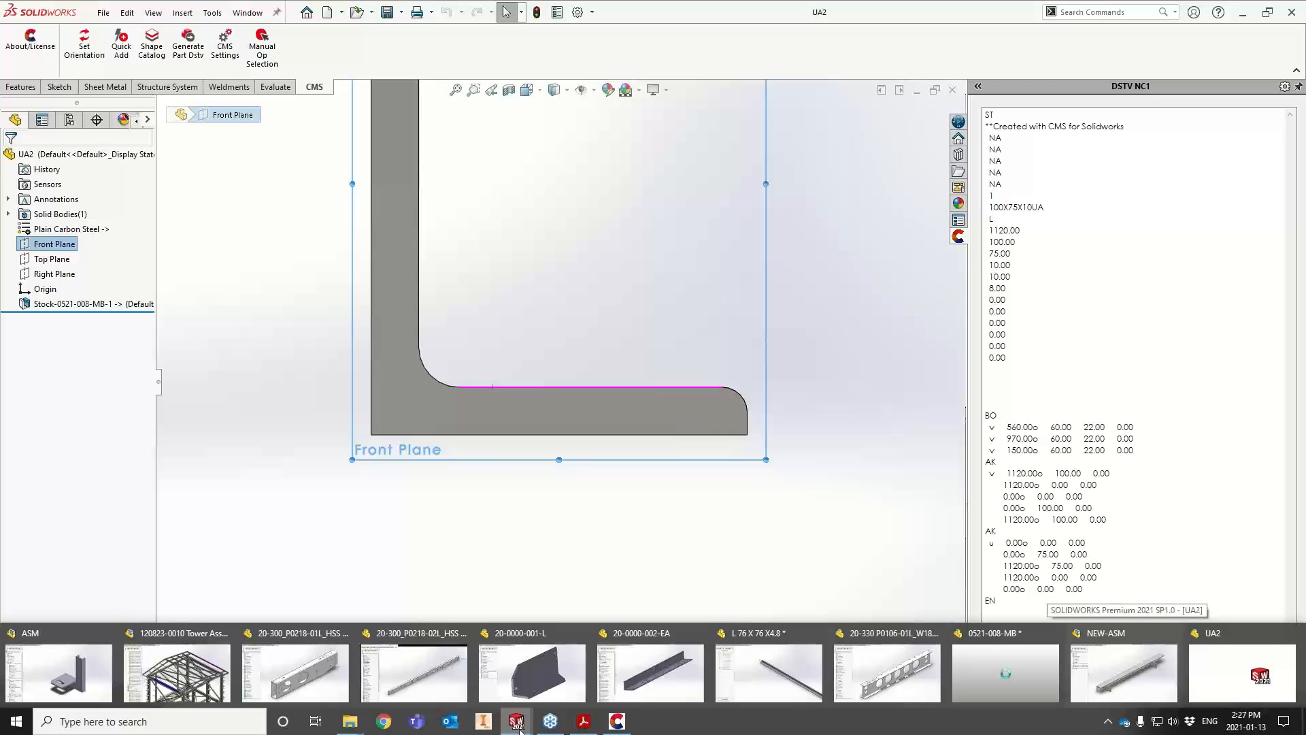
mouse_move(1136, 659)
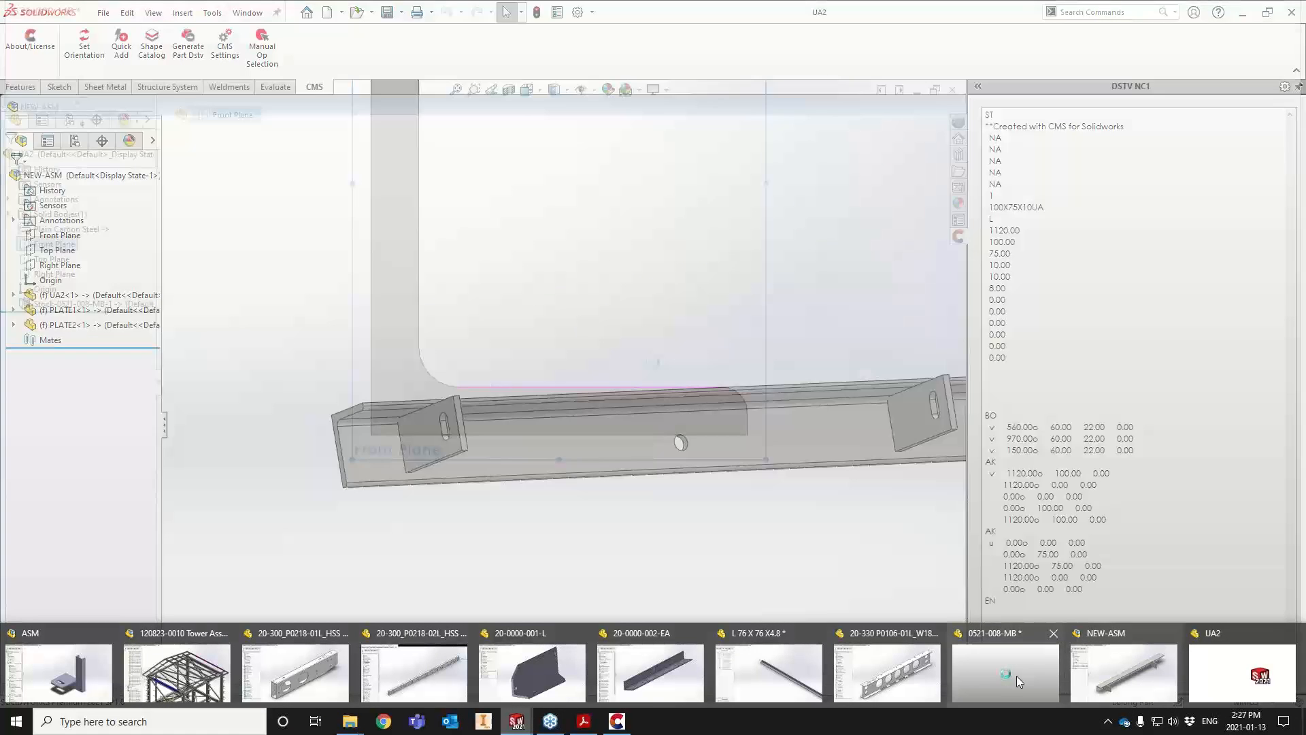
click(1016, 675)
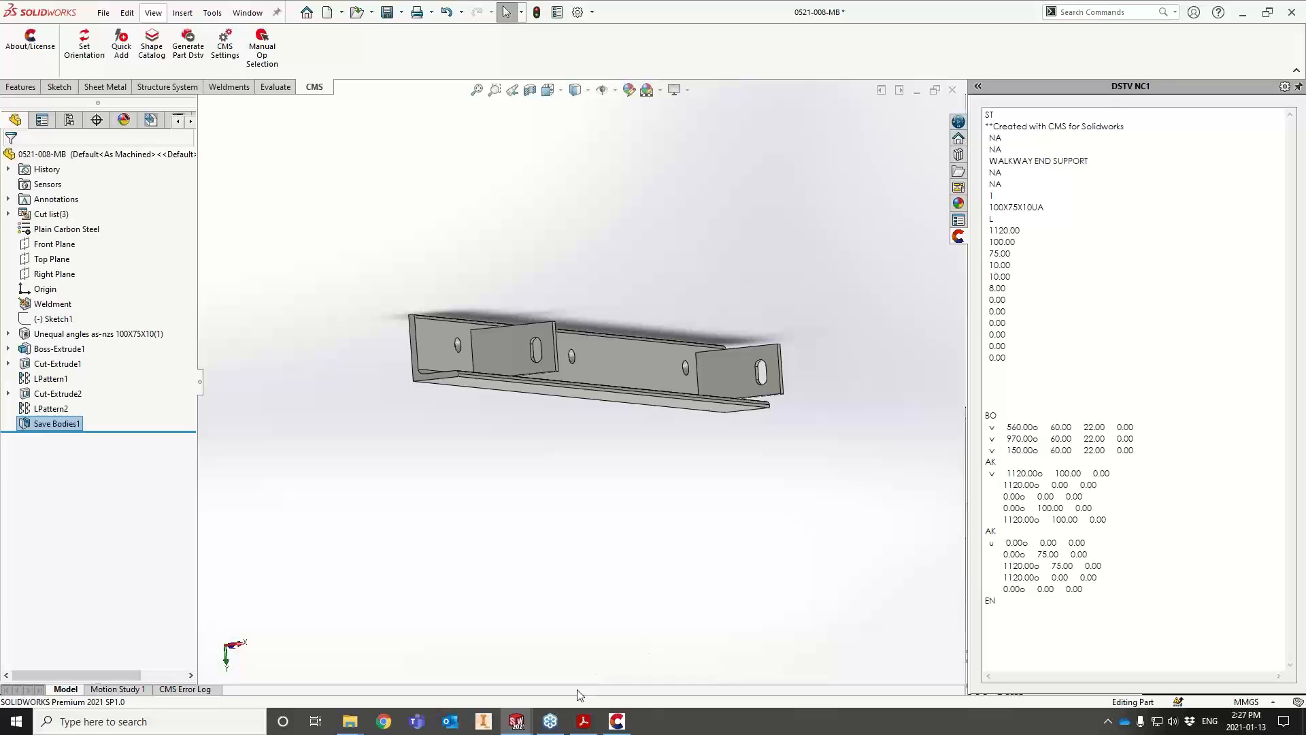
Switch to the PDF presentation and advance to the slide on converting assemblies to DSTV
click(585, 718)
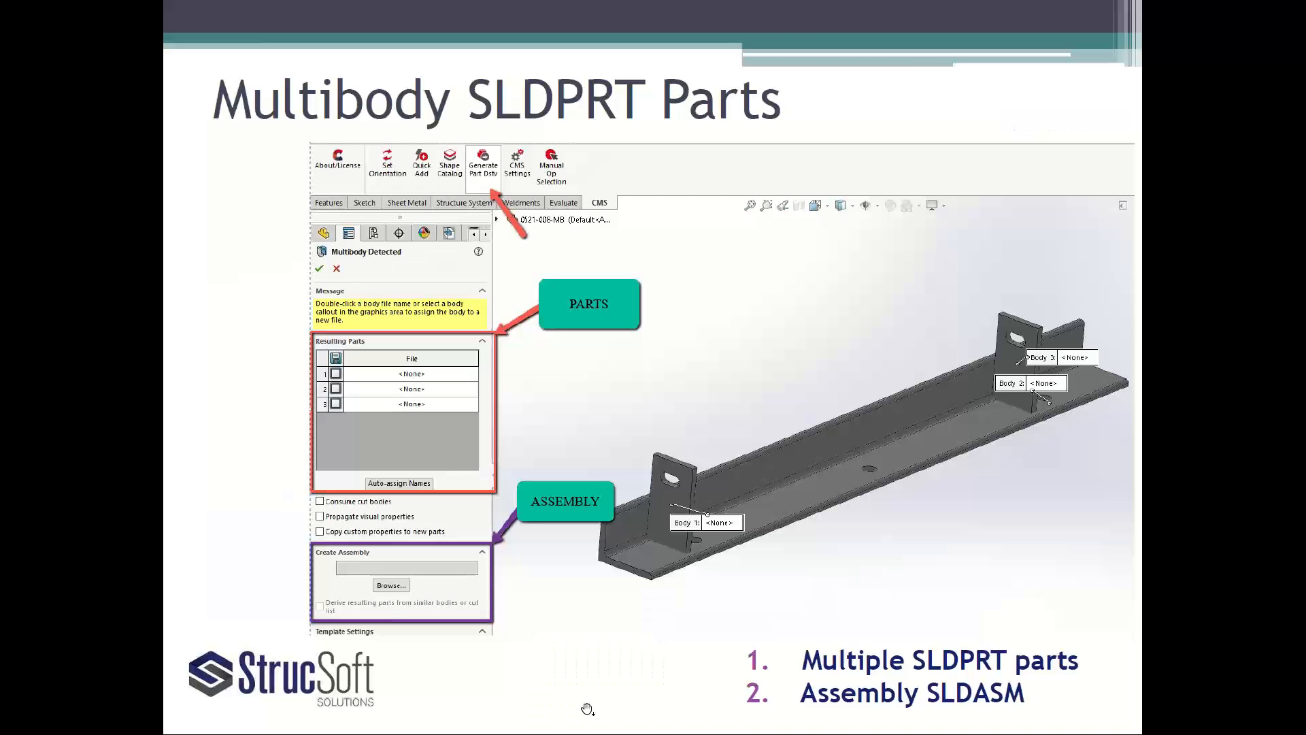
click(587, 709)
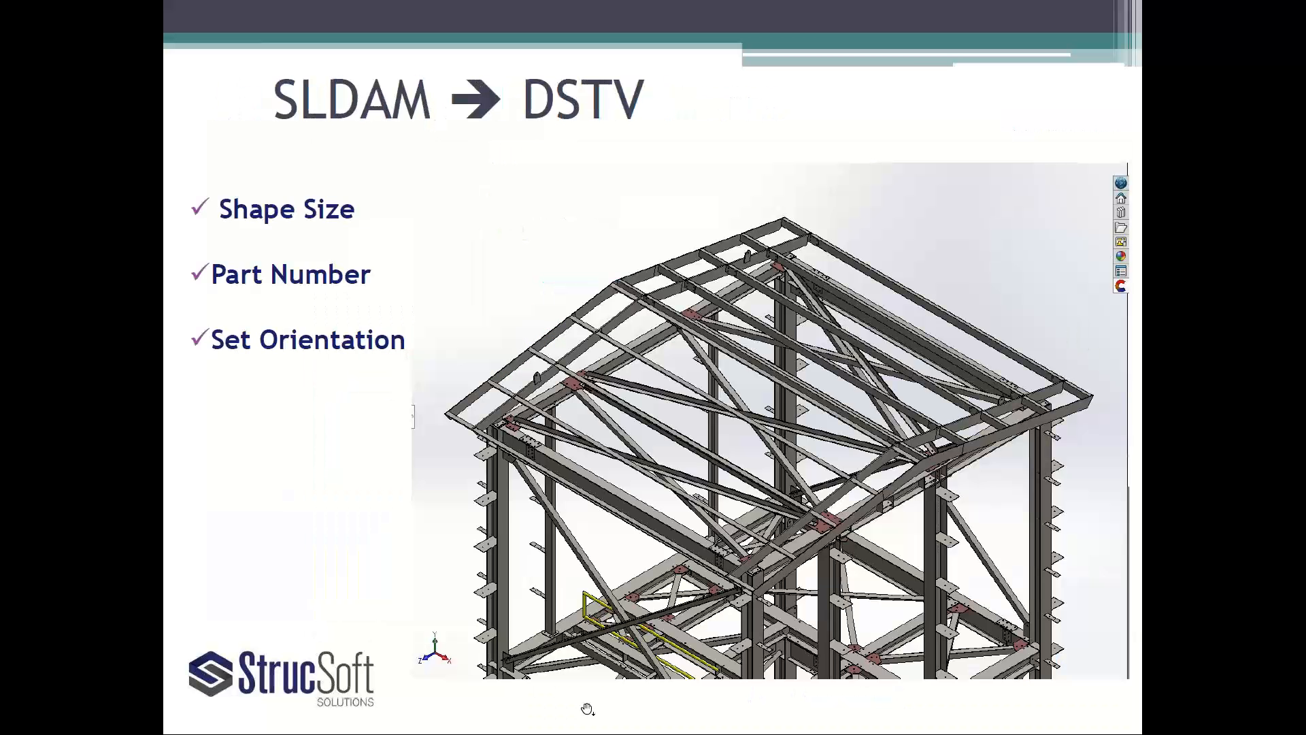
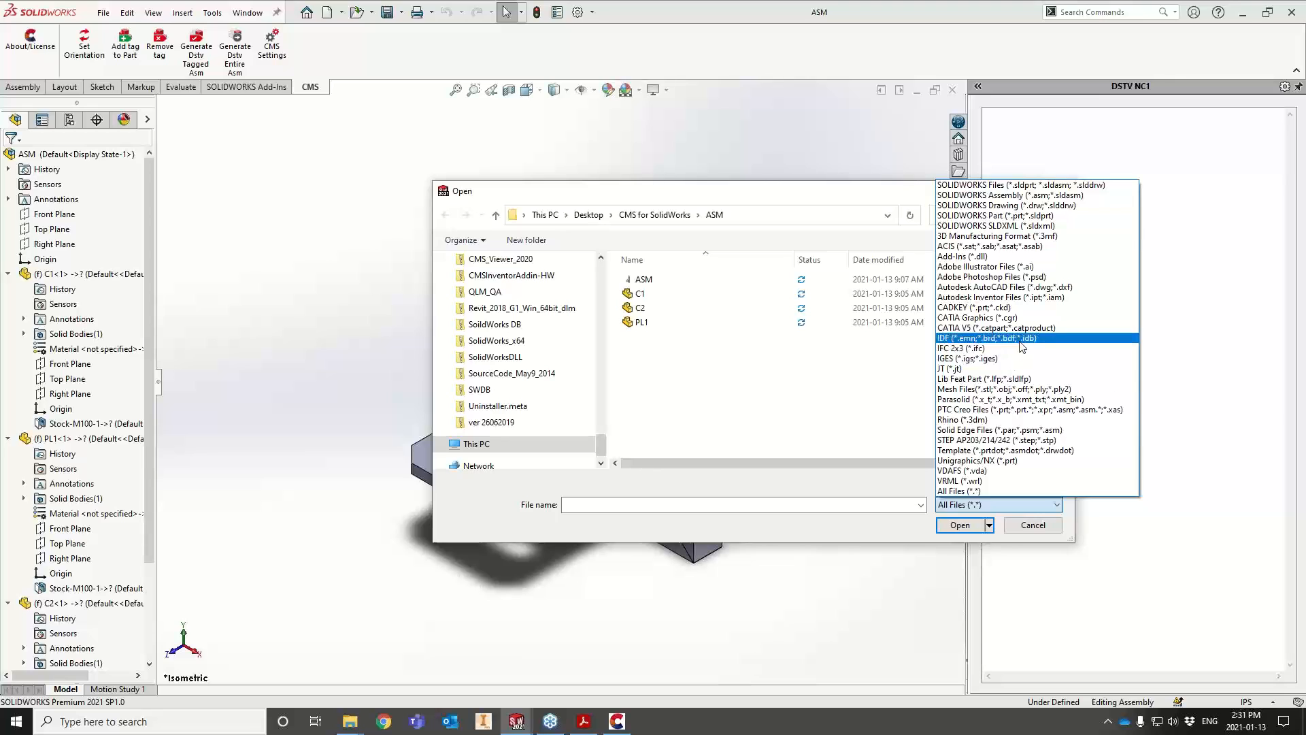
Open the STEP file 356x171x51 13.5M from the STEP-SLDAM folder using the STEP AP203/214/242 file type
click(998, 440)
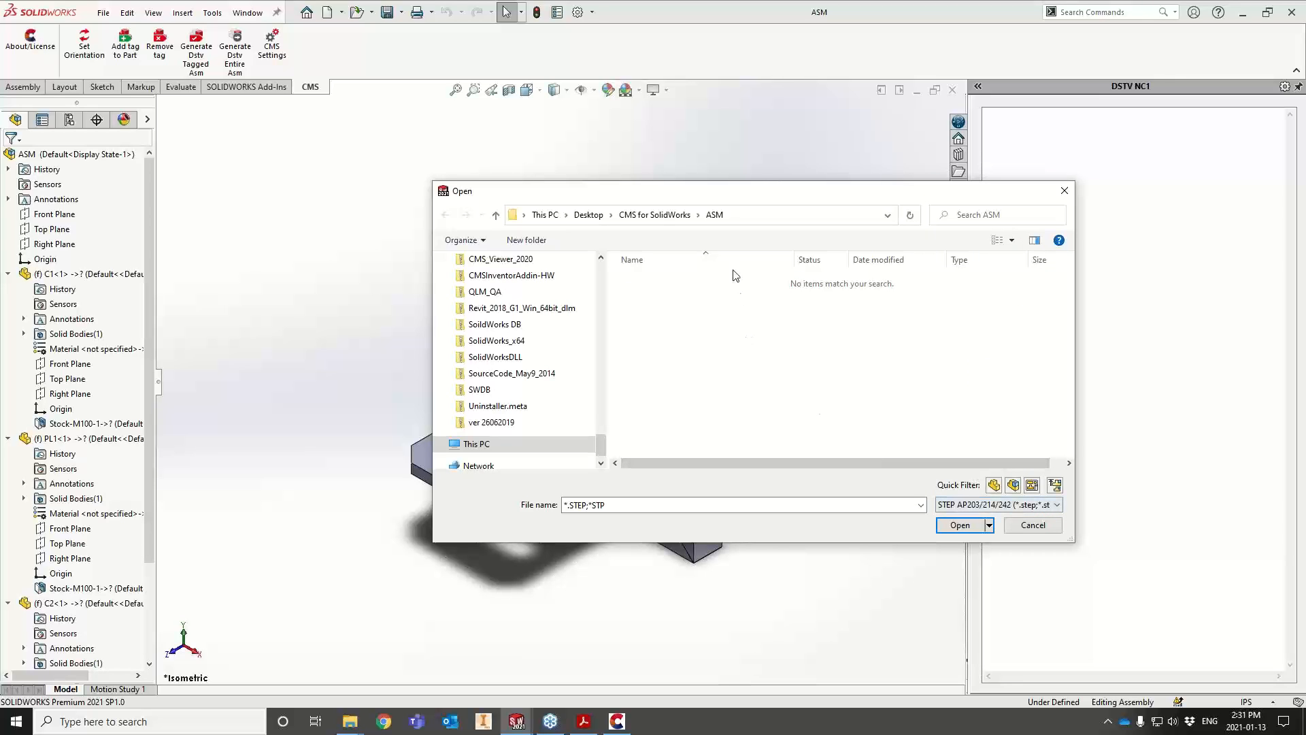
click(666, 216)
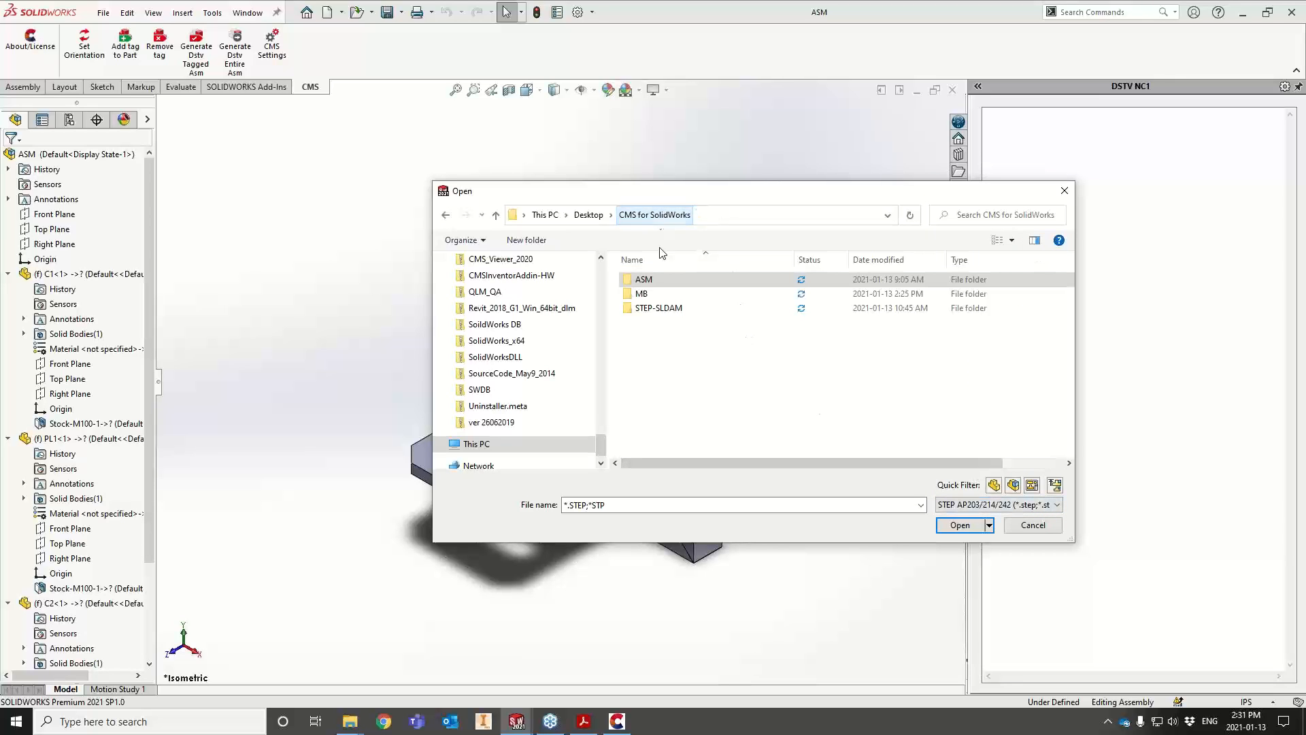
double_click(679, 309)
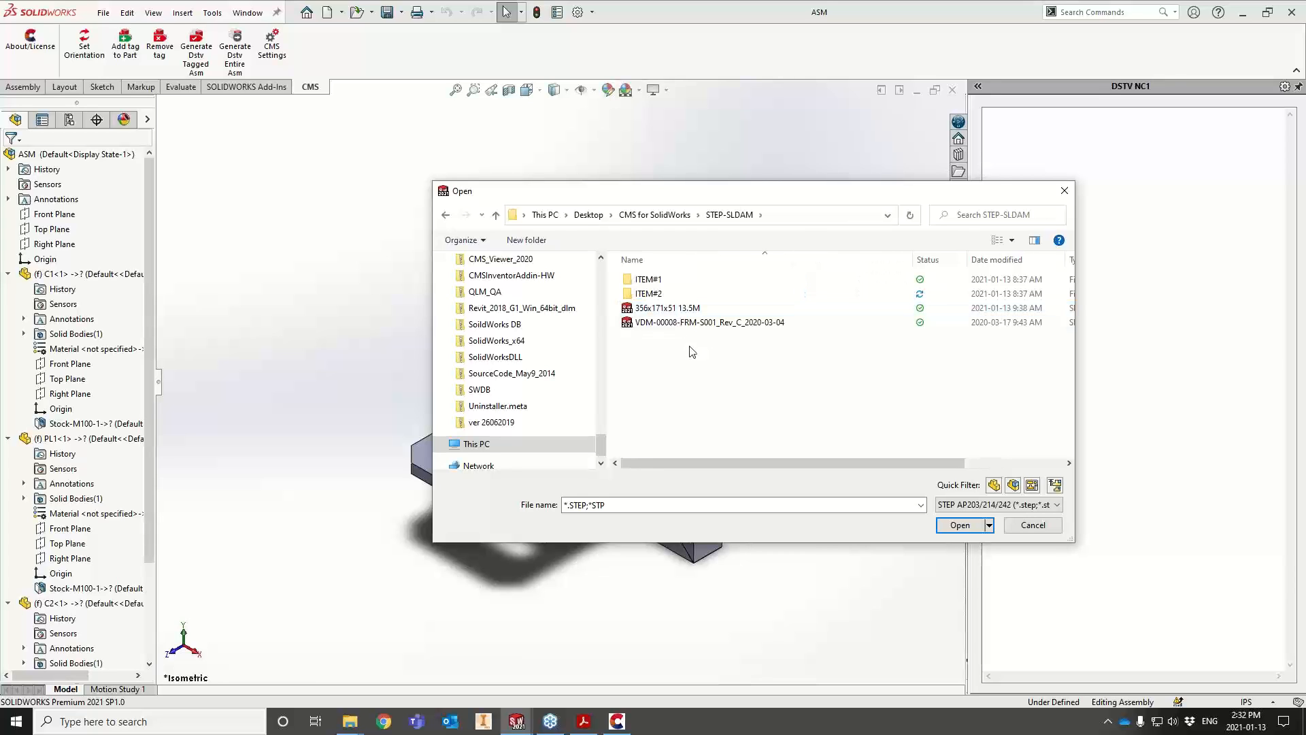
click(684, 312)
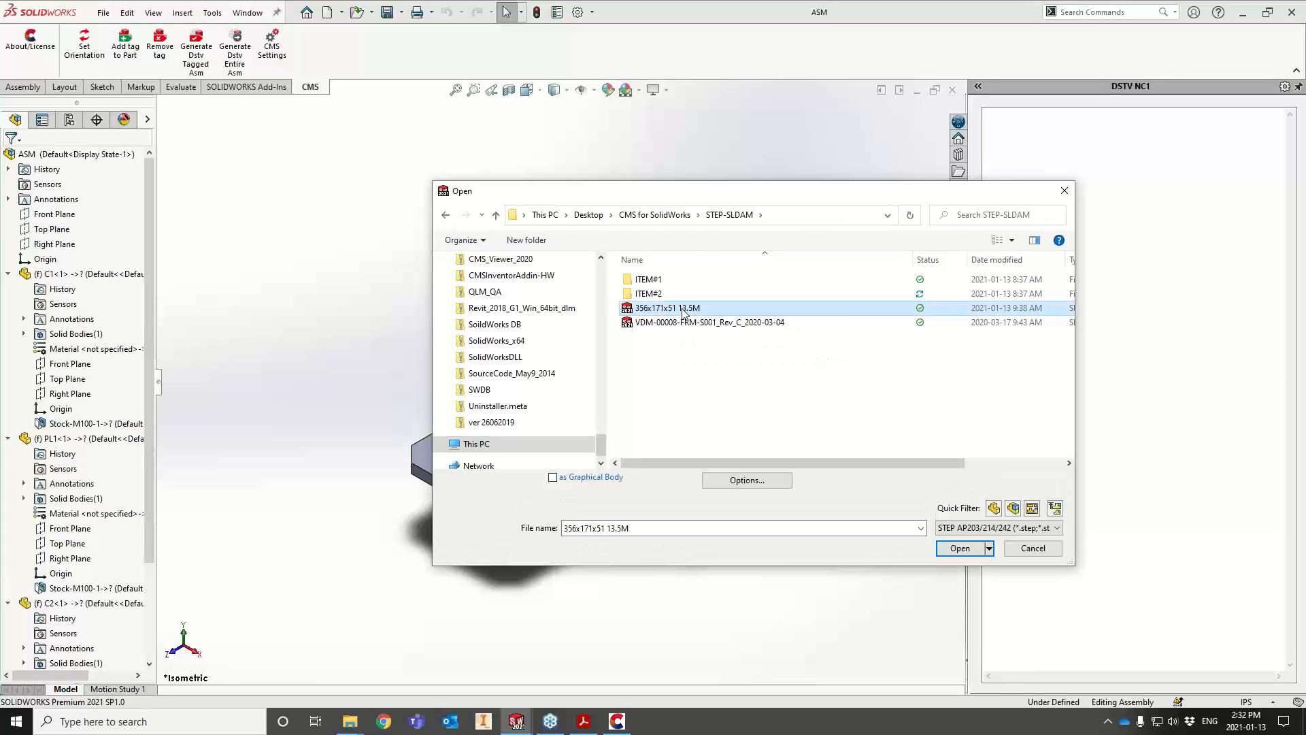
click(960, 547)
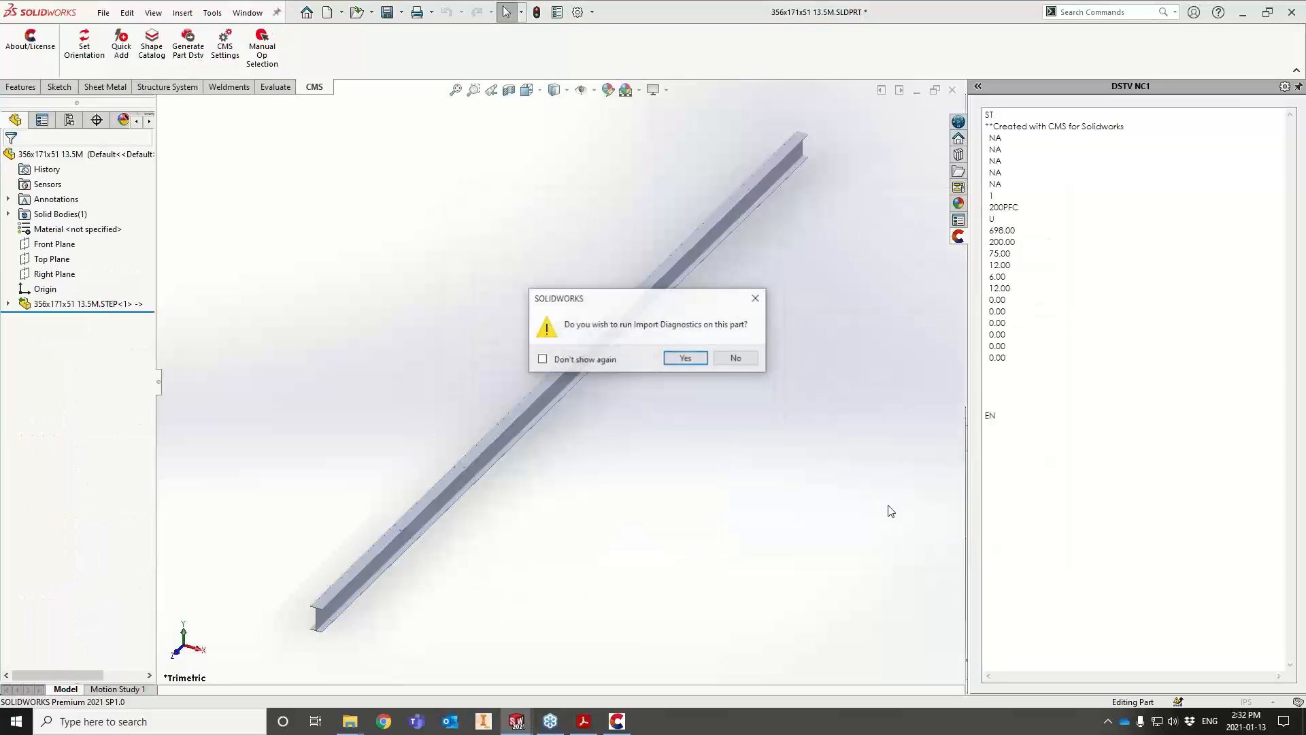
Run Import Diagnostics on the imported beam and accept it
drag(602, 300, 571, 225)
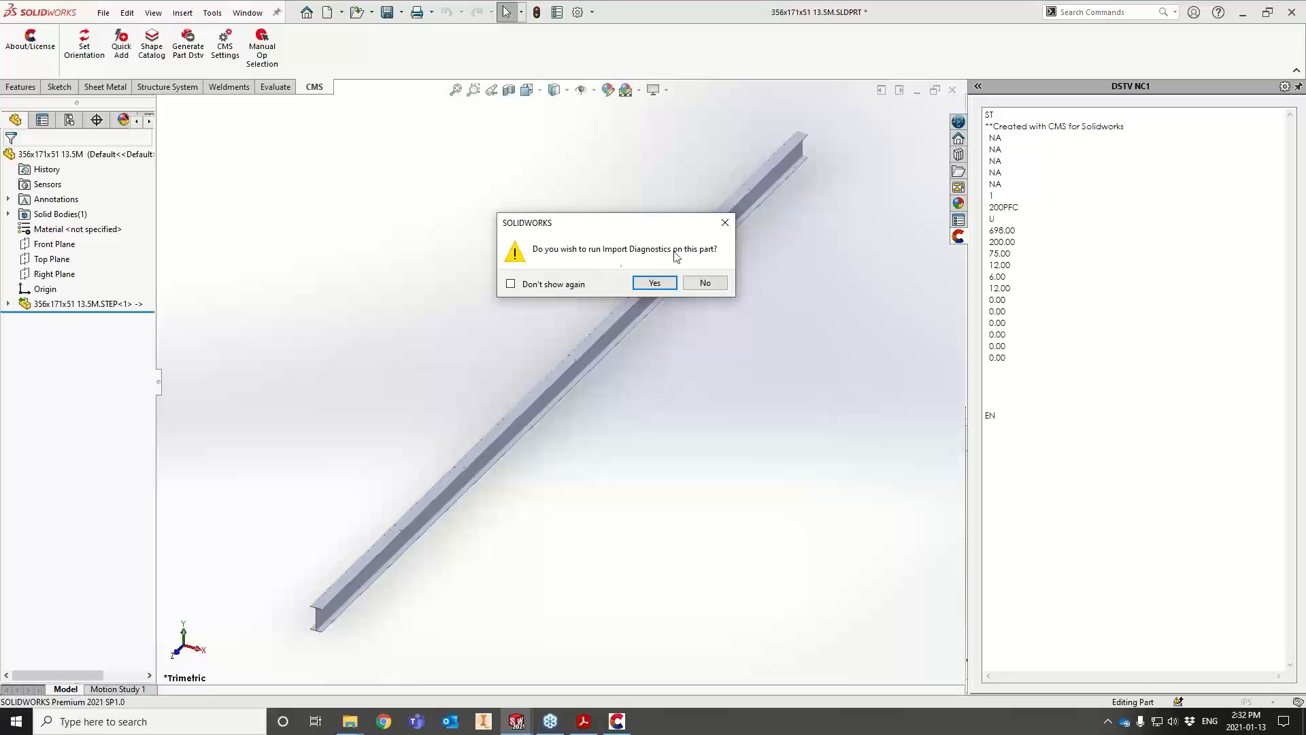
click(656, 283)
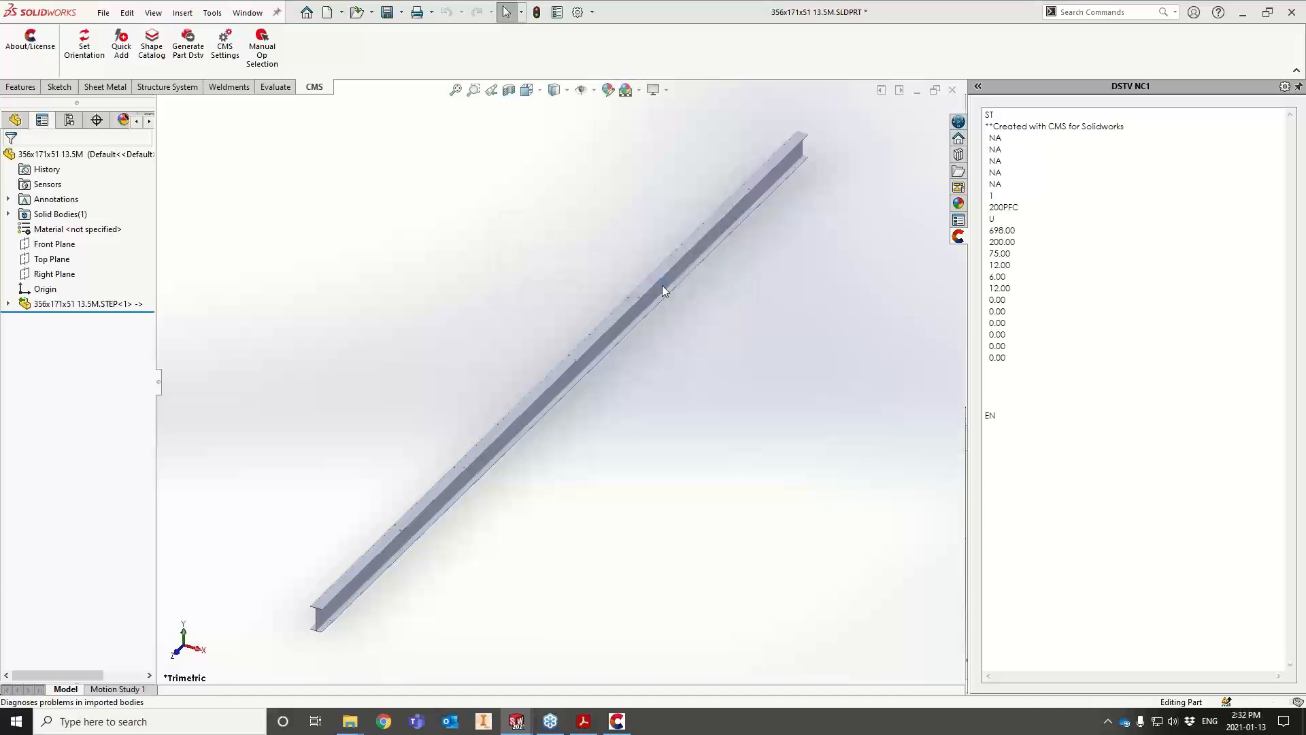
click(5, 158)
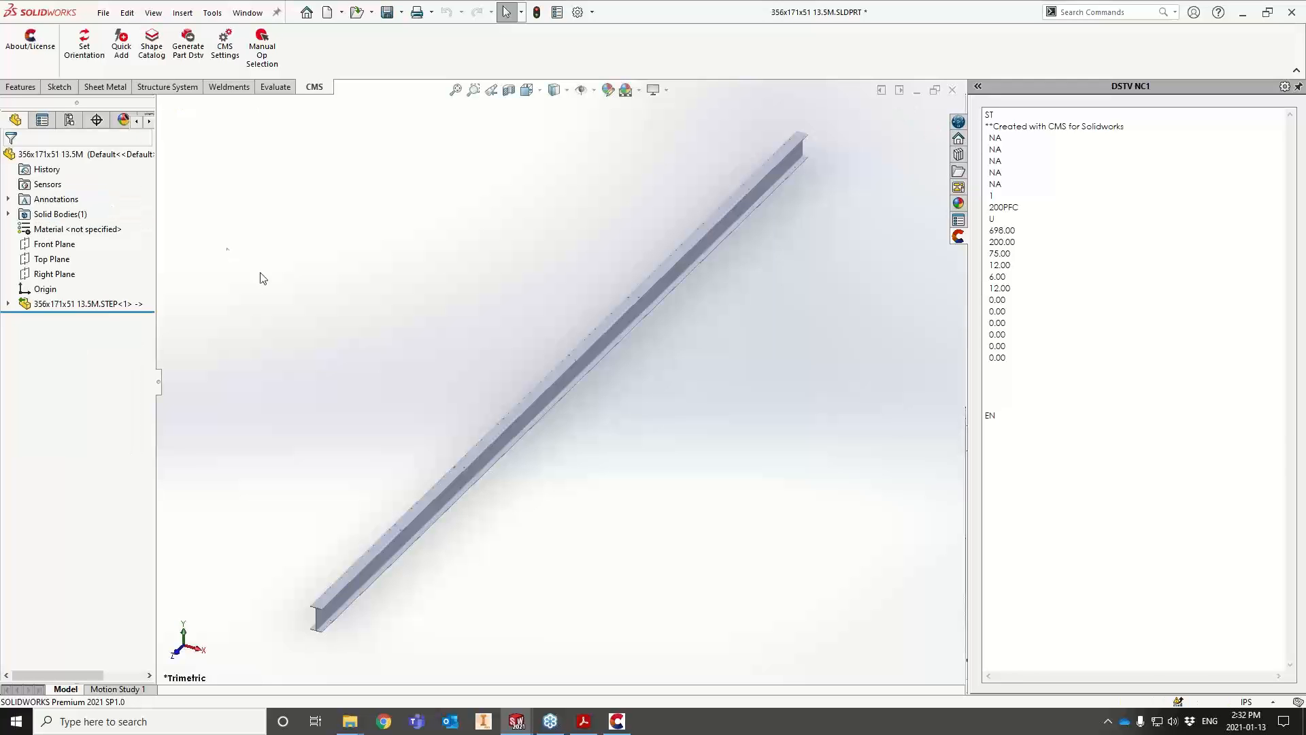
Save the imported beam as a SOLIDWORKS part named 356x171x51 13.5M in the STEP-SLDAM folder
scroll(307, 621, down, 10)
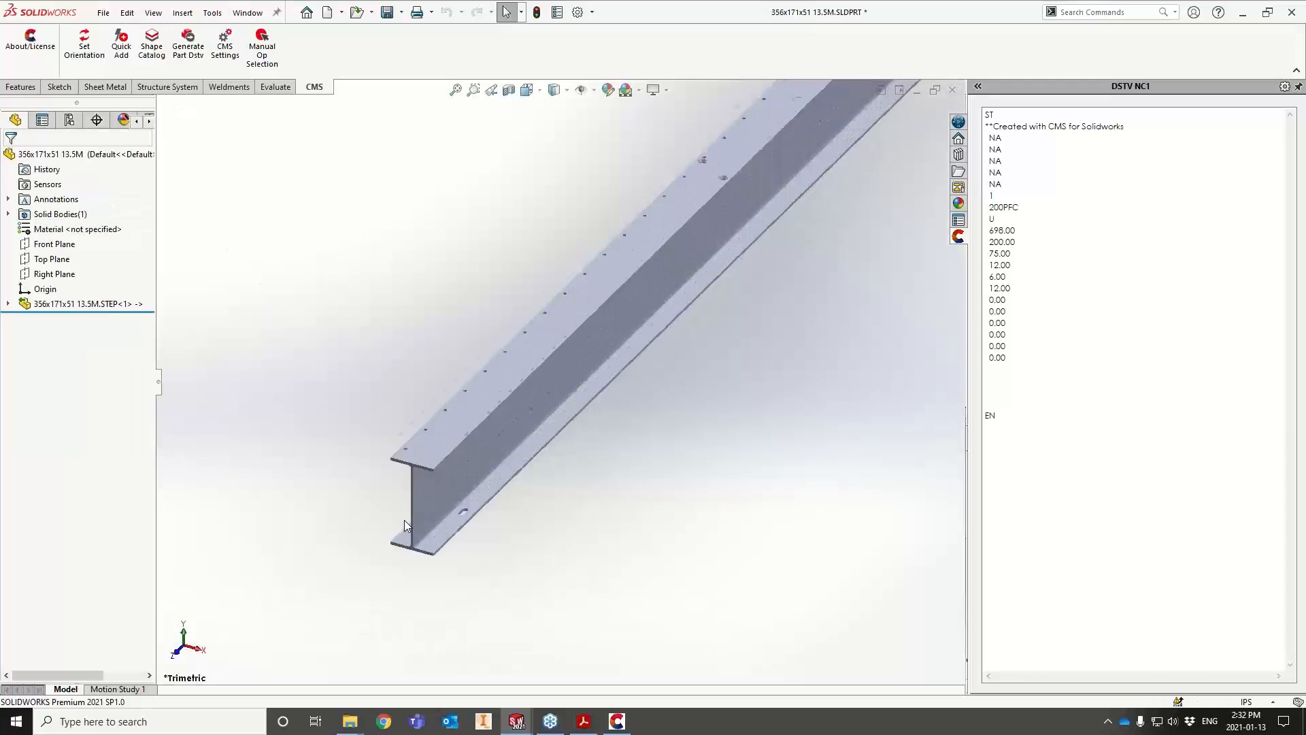
scroll(418, 502, down, 6)
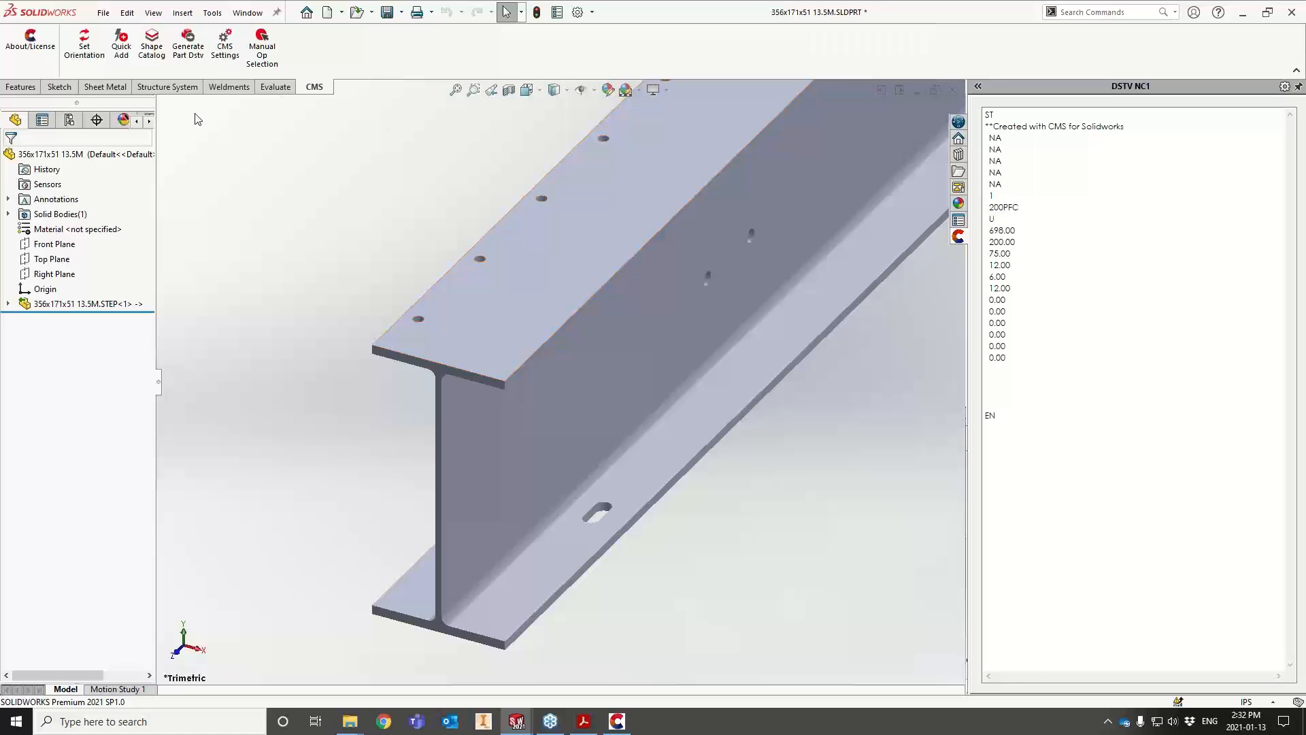
click(102, 13)
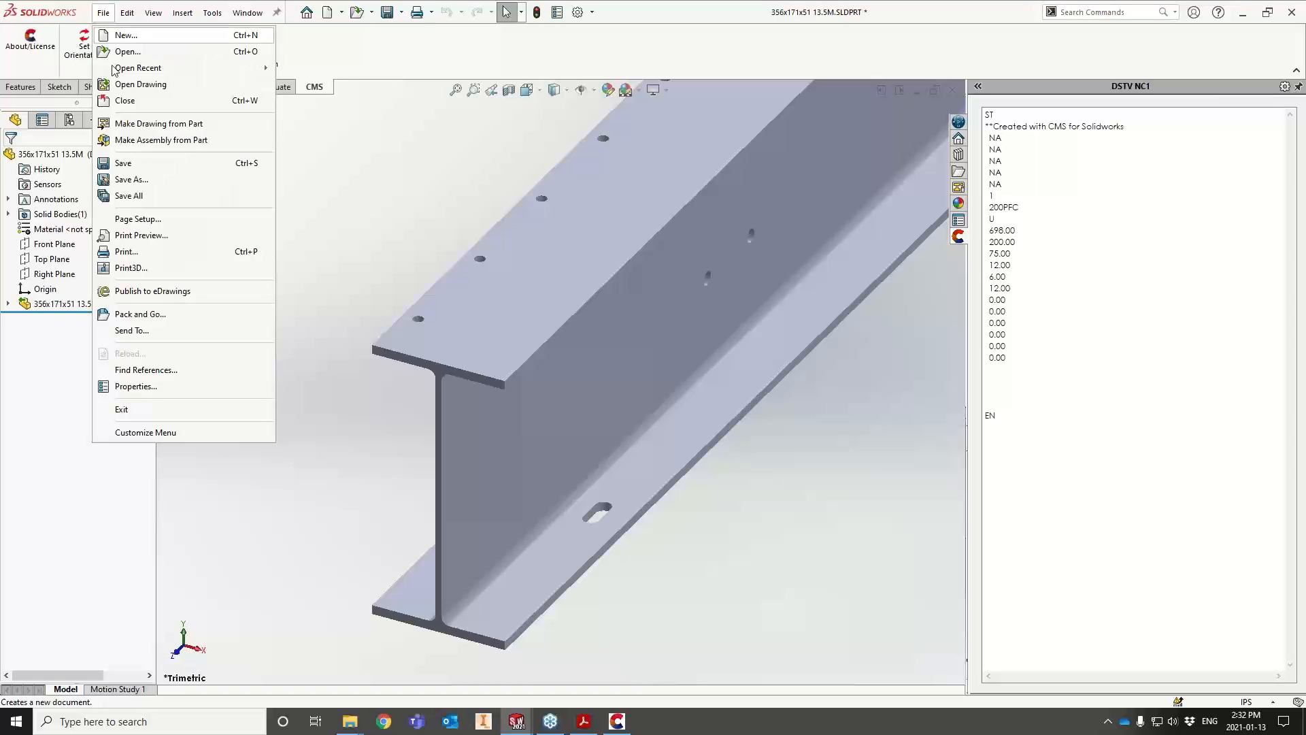
click(136, 179)
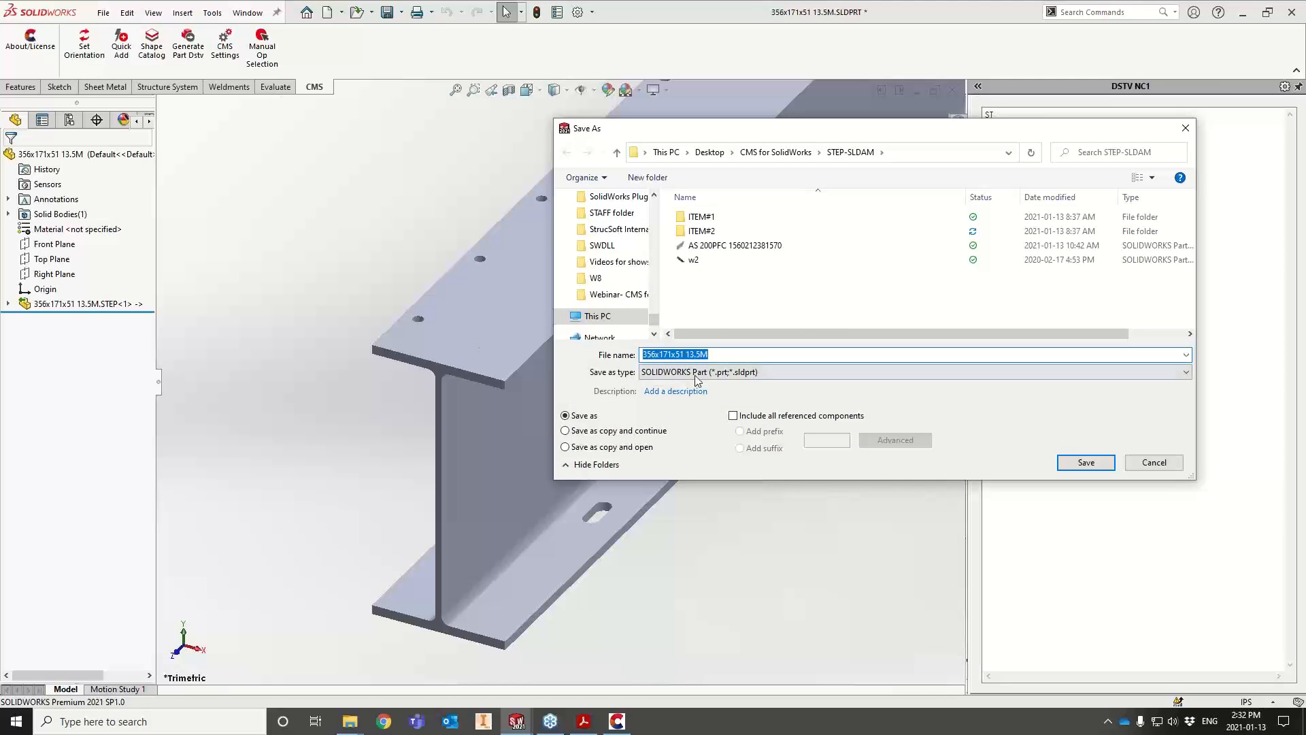
click(1086, 462)
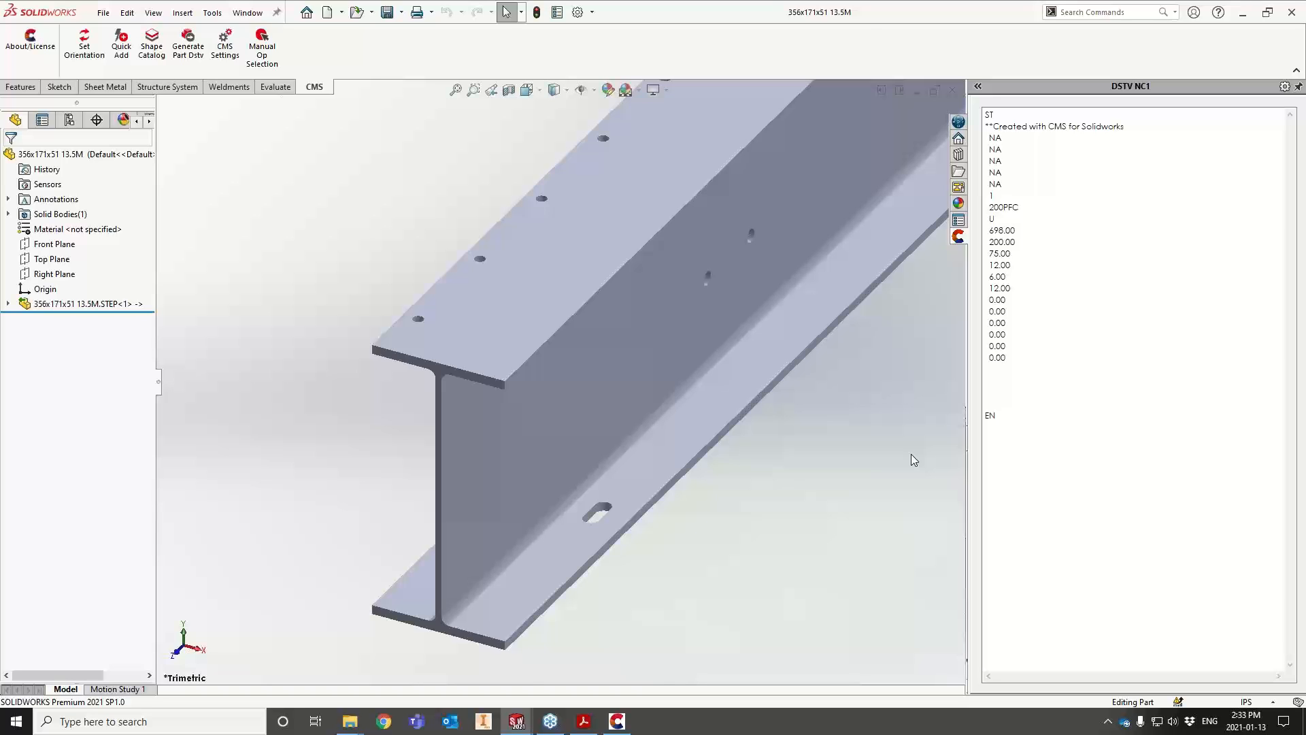
View the beam normal to its I-shaped end face
scroll(536, 442, up, 1)
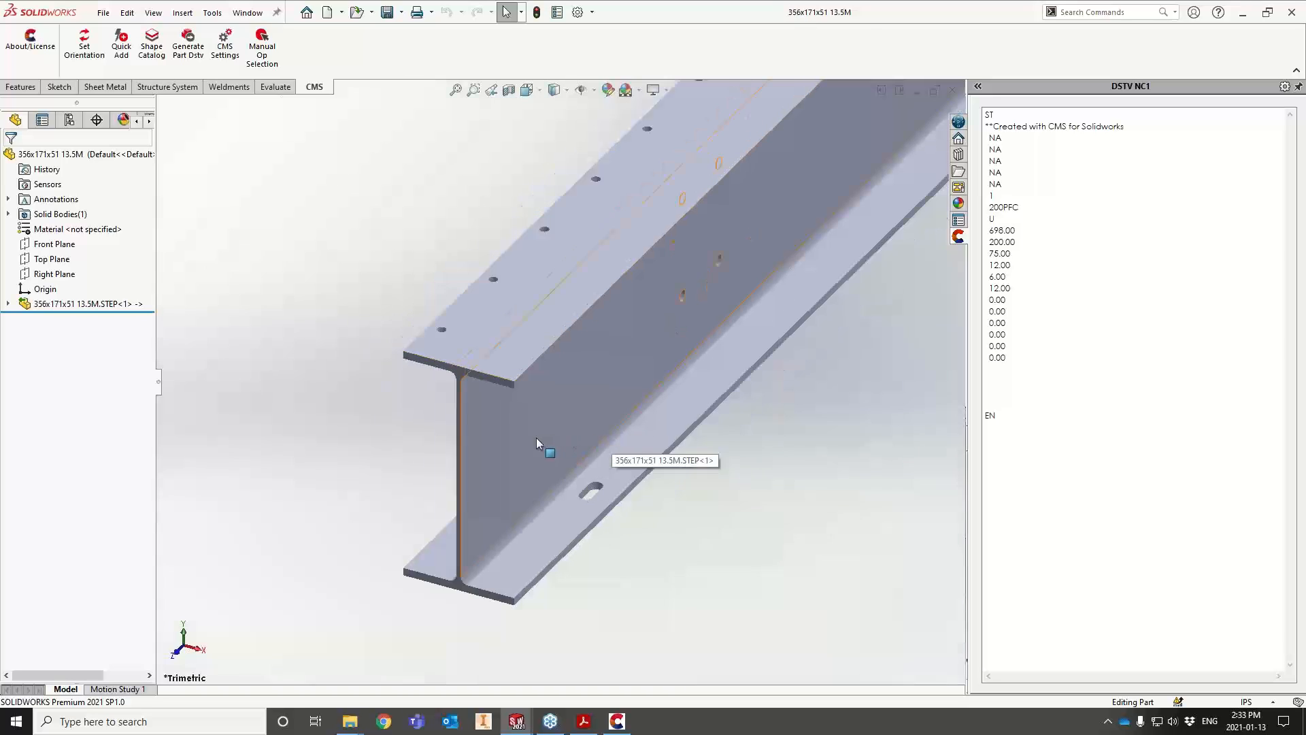
scroll(564, 379, up, 1)
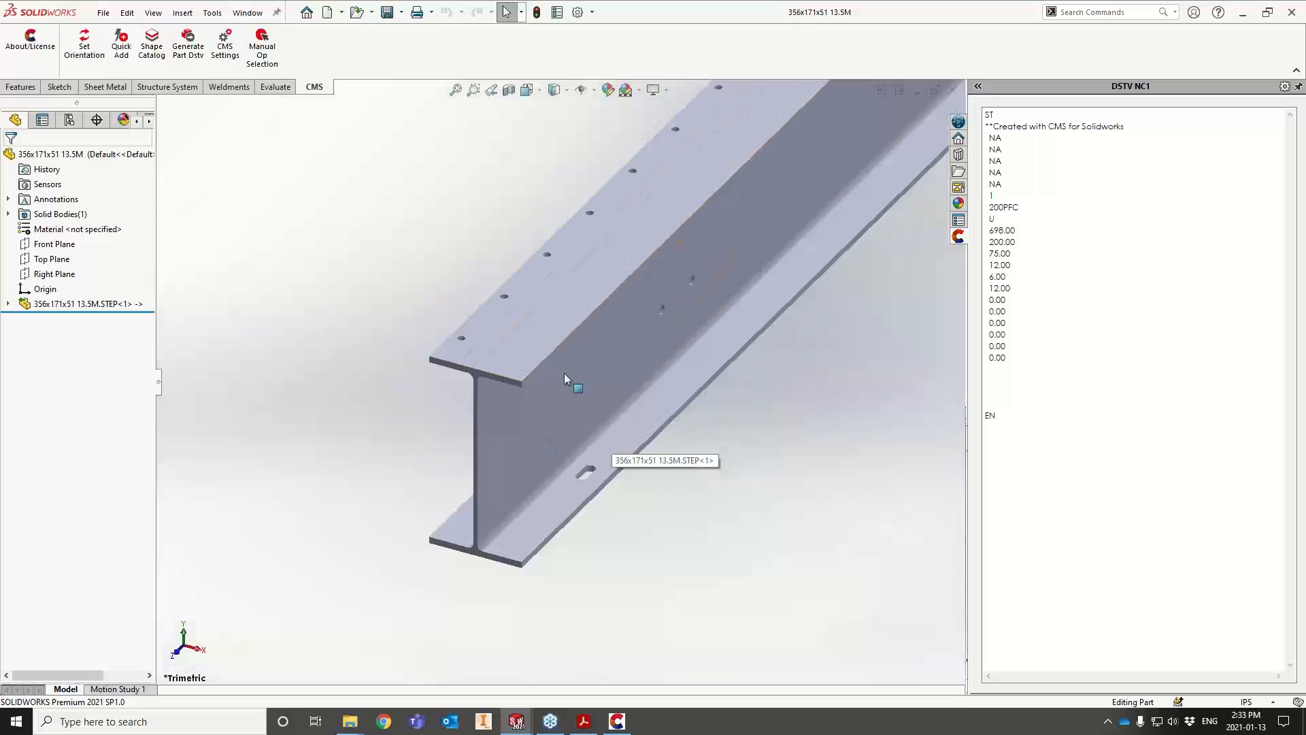
click(482, 376)
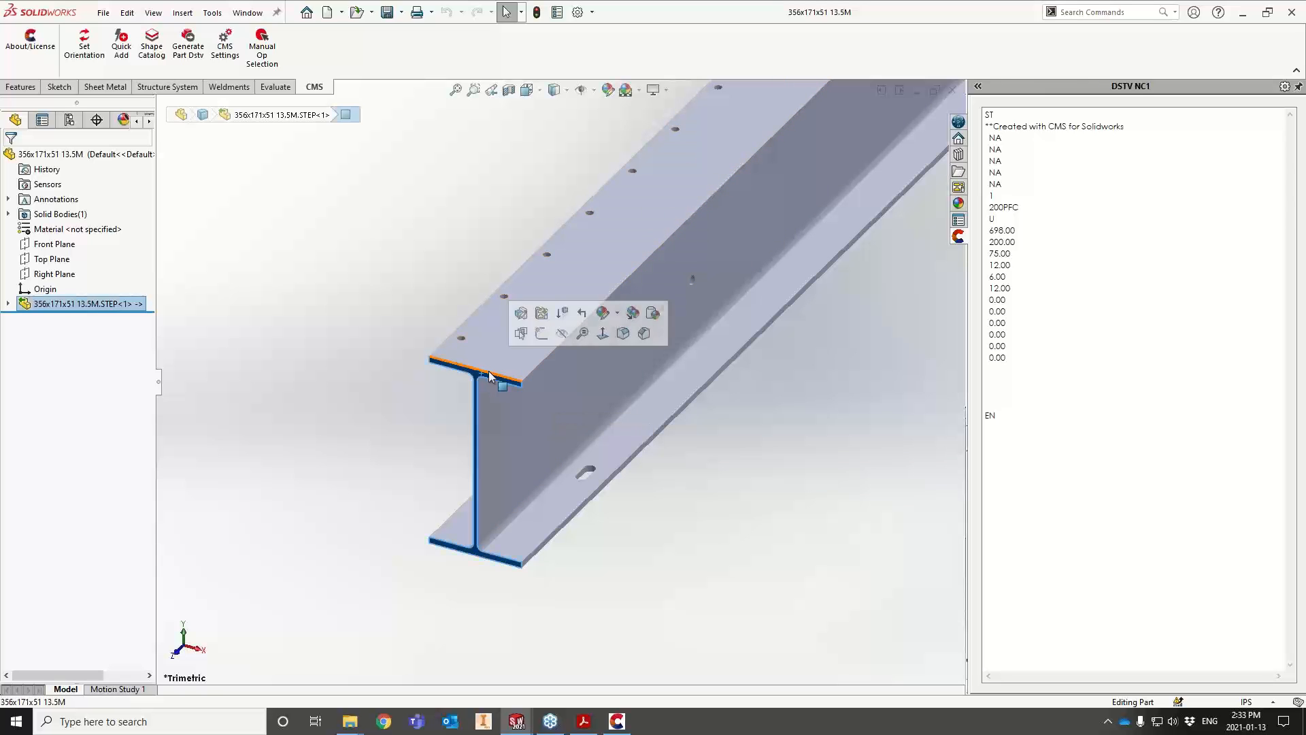
click(602, 333)
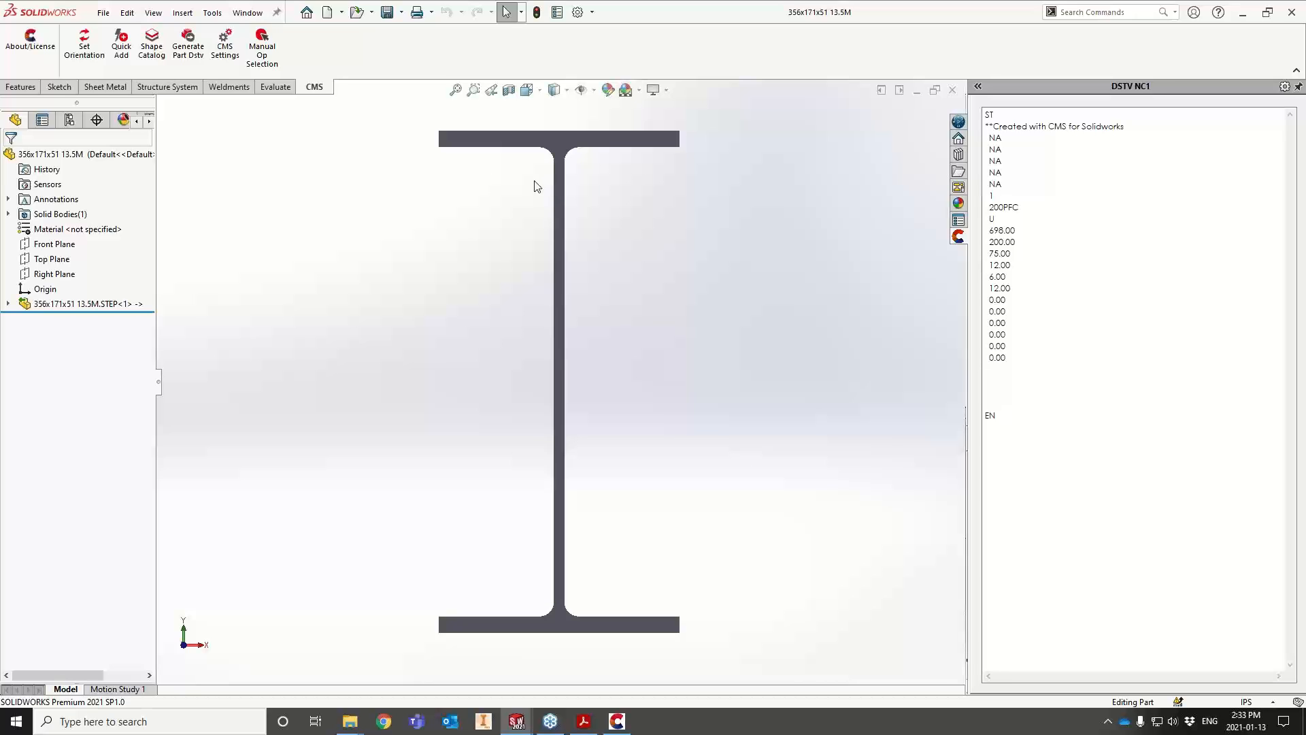
Measure the beam profile's flange width and overall depth, then return to the CMS commands
click(269, 90)
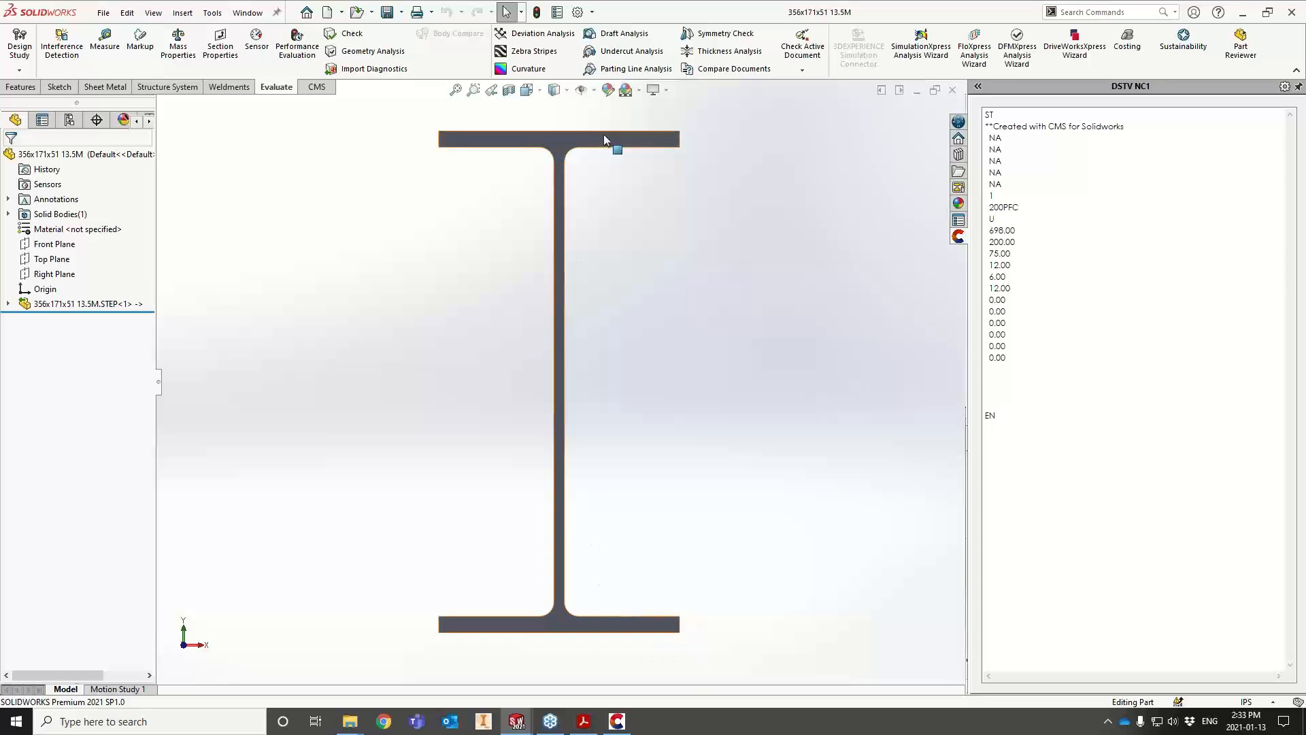
click(105, 42)
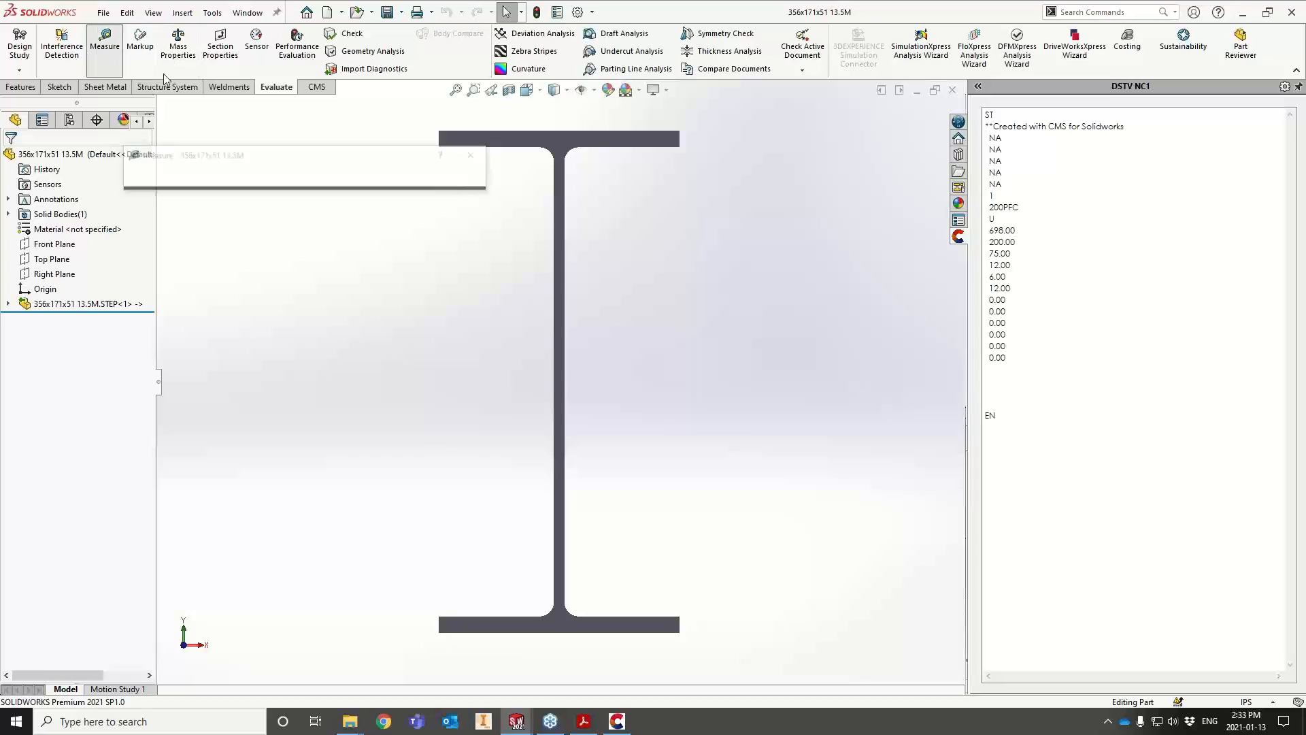
click(499, 132)
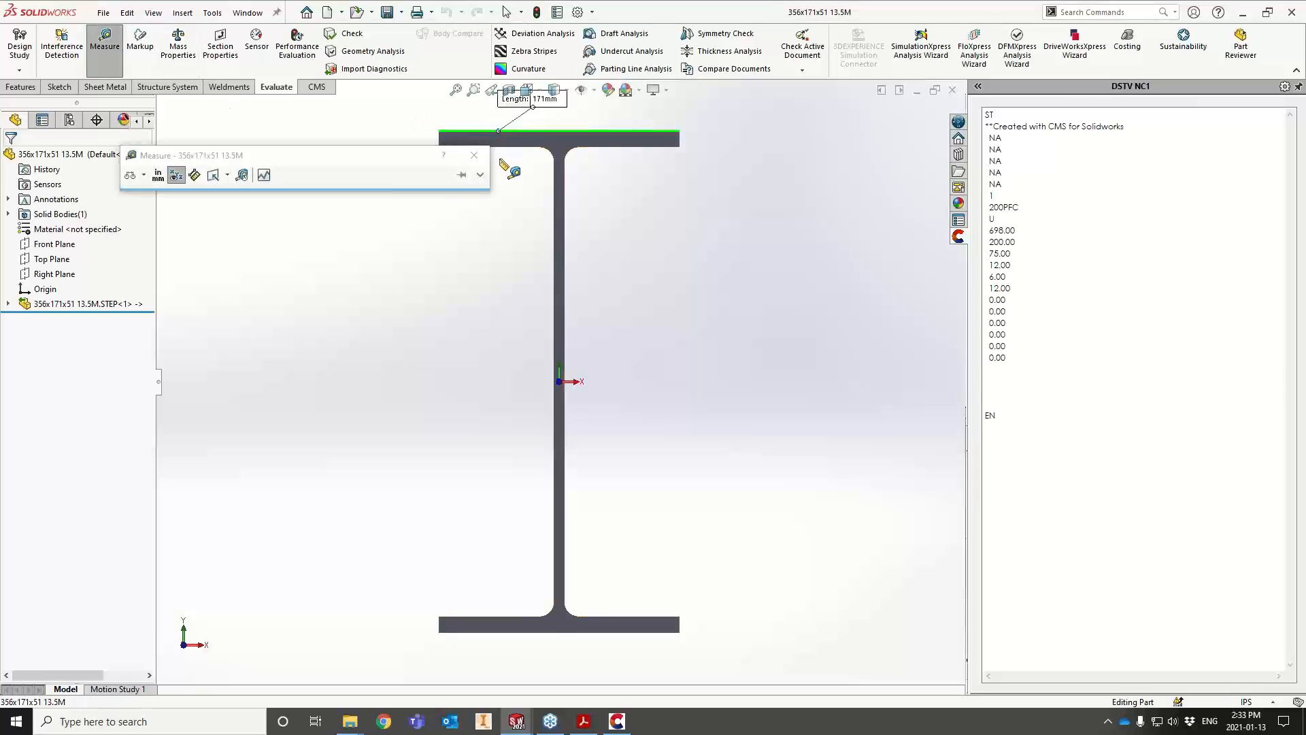
click(639, 633)
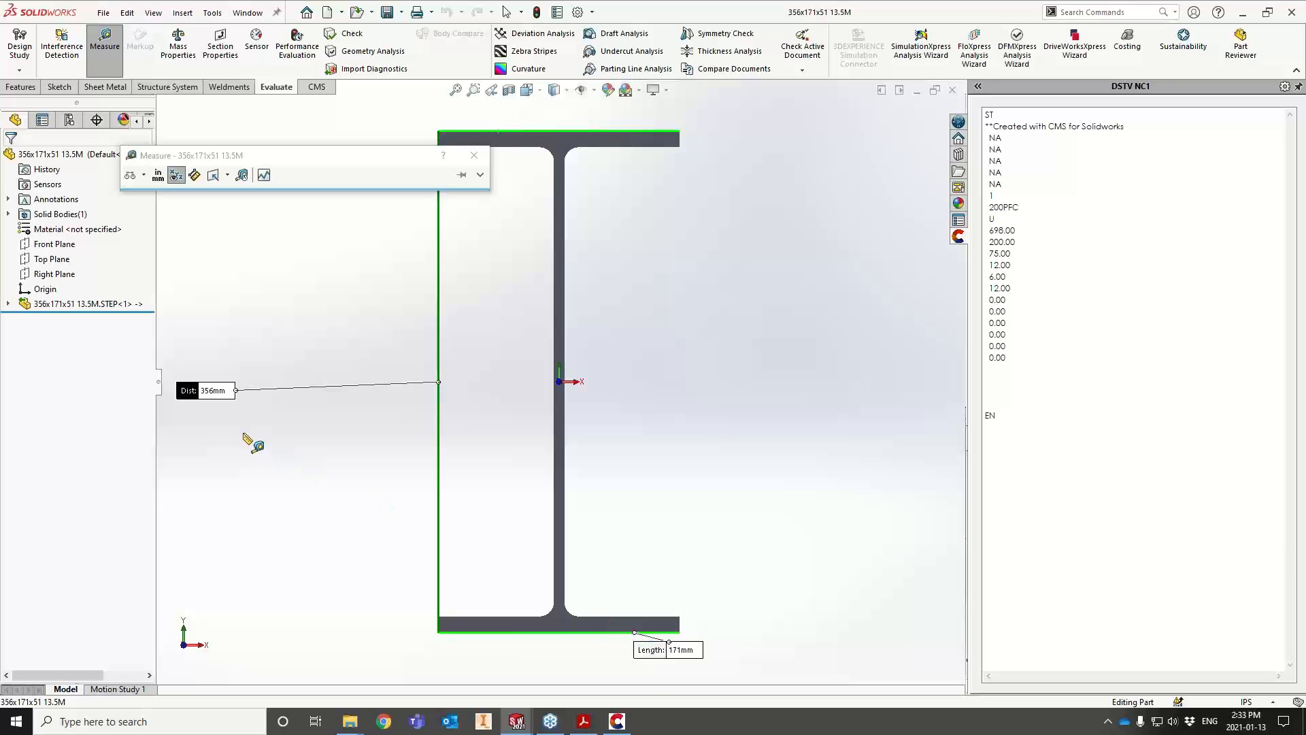
key(Escape)
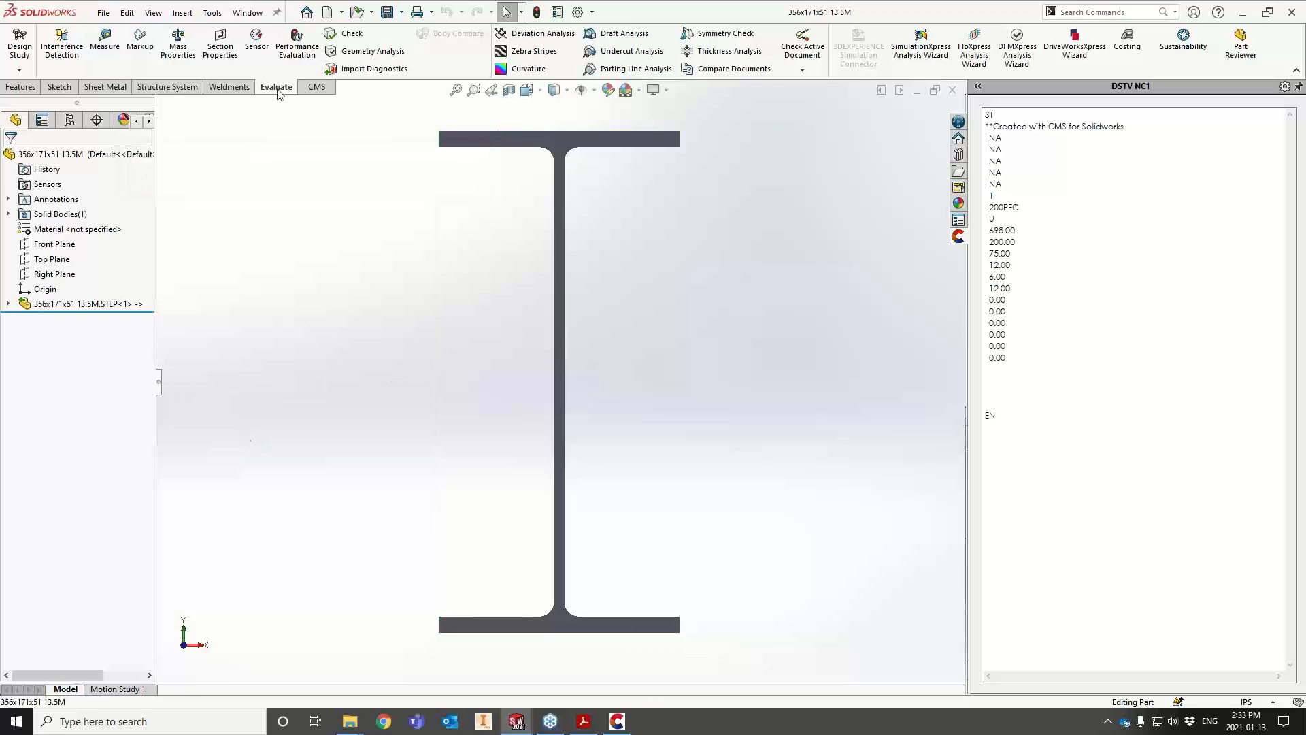
click(316, 87)
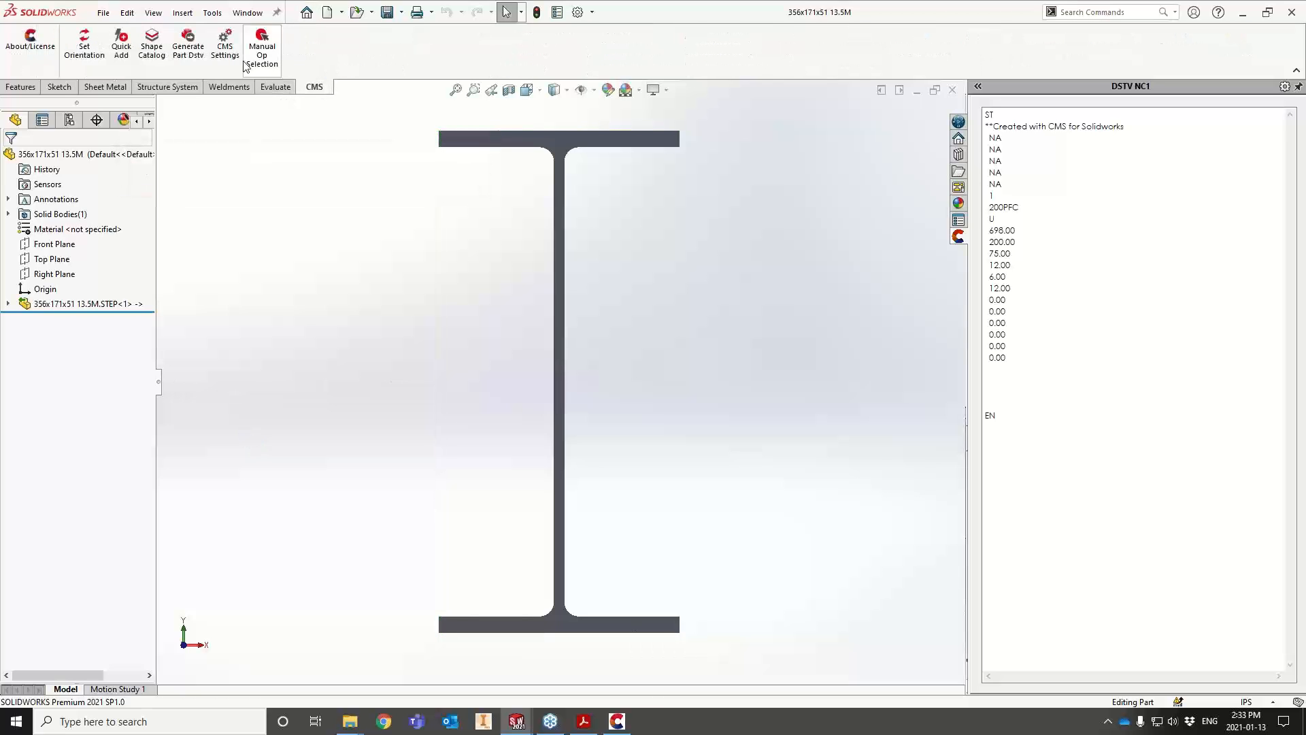
In the CMS Shape Catalog search, enter the values 356 and 171, enable Metric, and set the first criterion to ProfileCode I
click(151, 46)
click(108, 48)
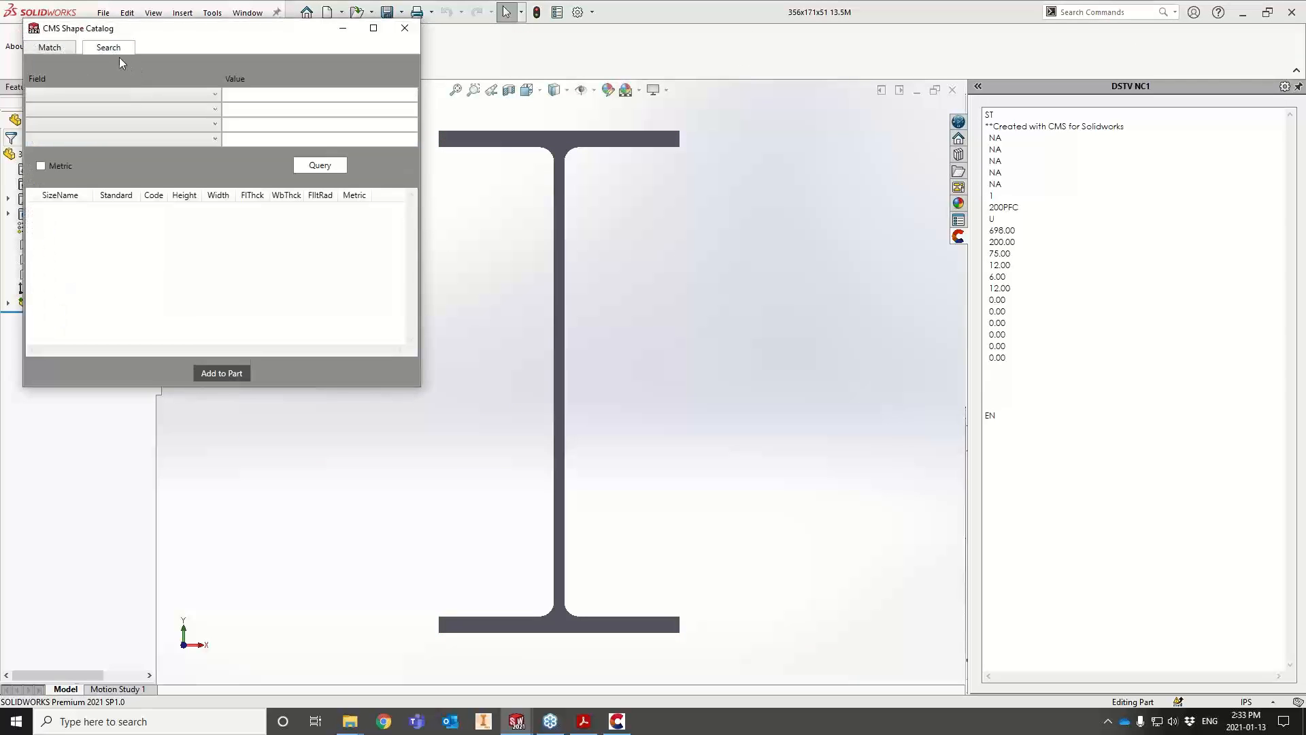
click(238, 111)
click(238, 124)
click(39, 166)
click(183, 95)
click(99, 145)
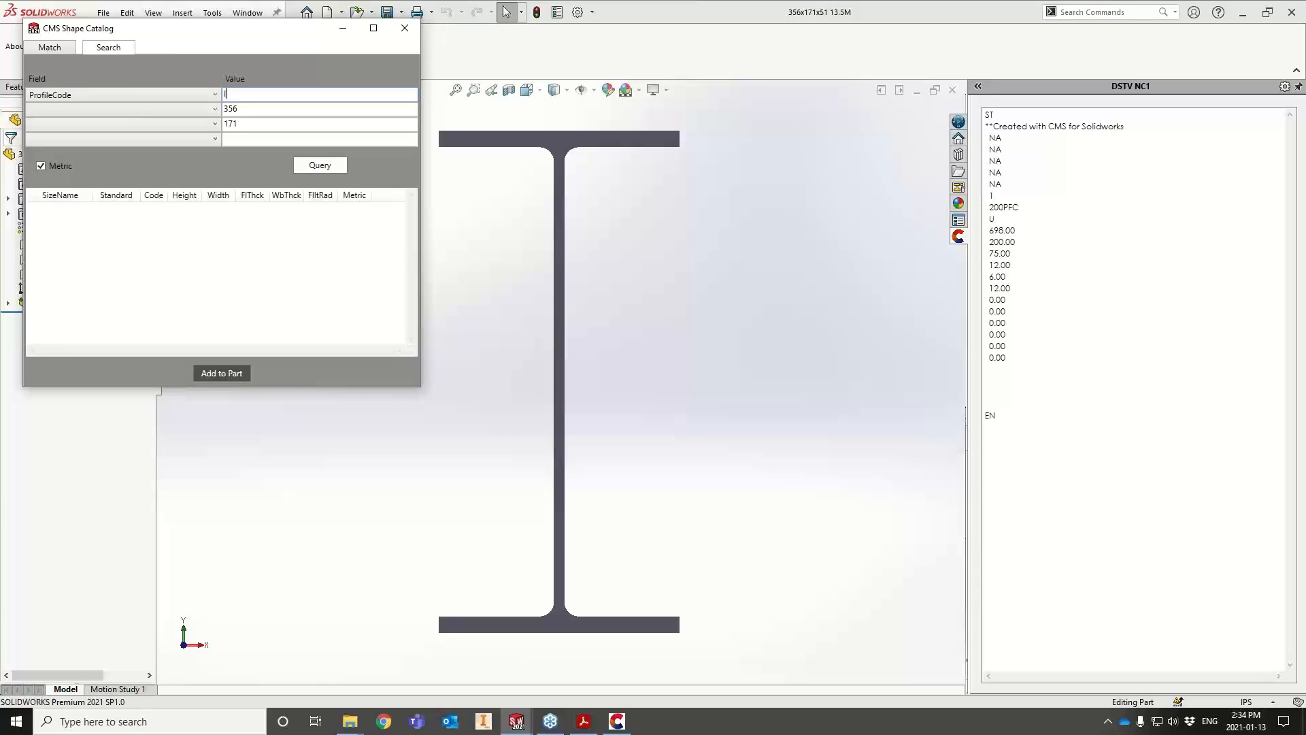
Assign the 356 value to Height and the 171 value to Width, then run the catalog query
click(169, 120)
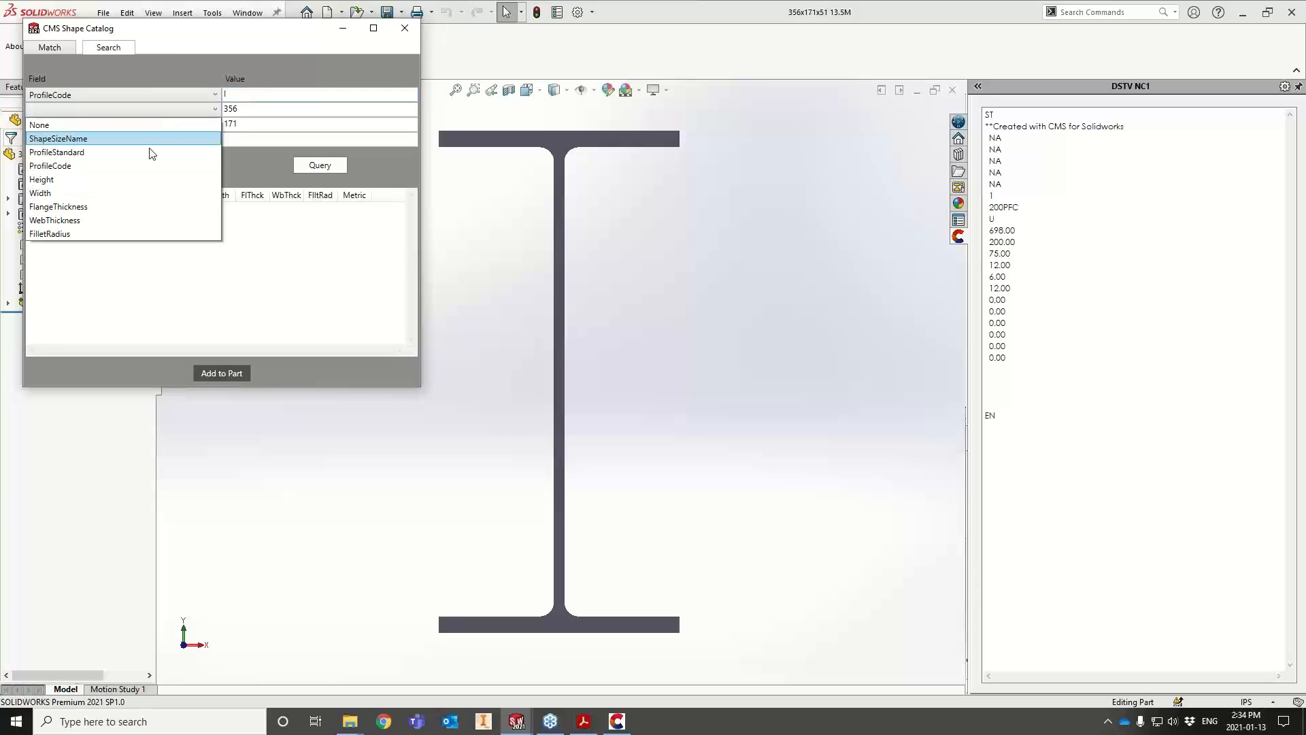
click(127, 178)
click(184, 132)
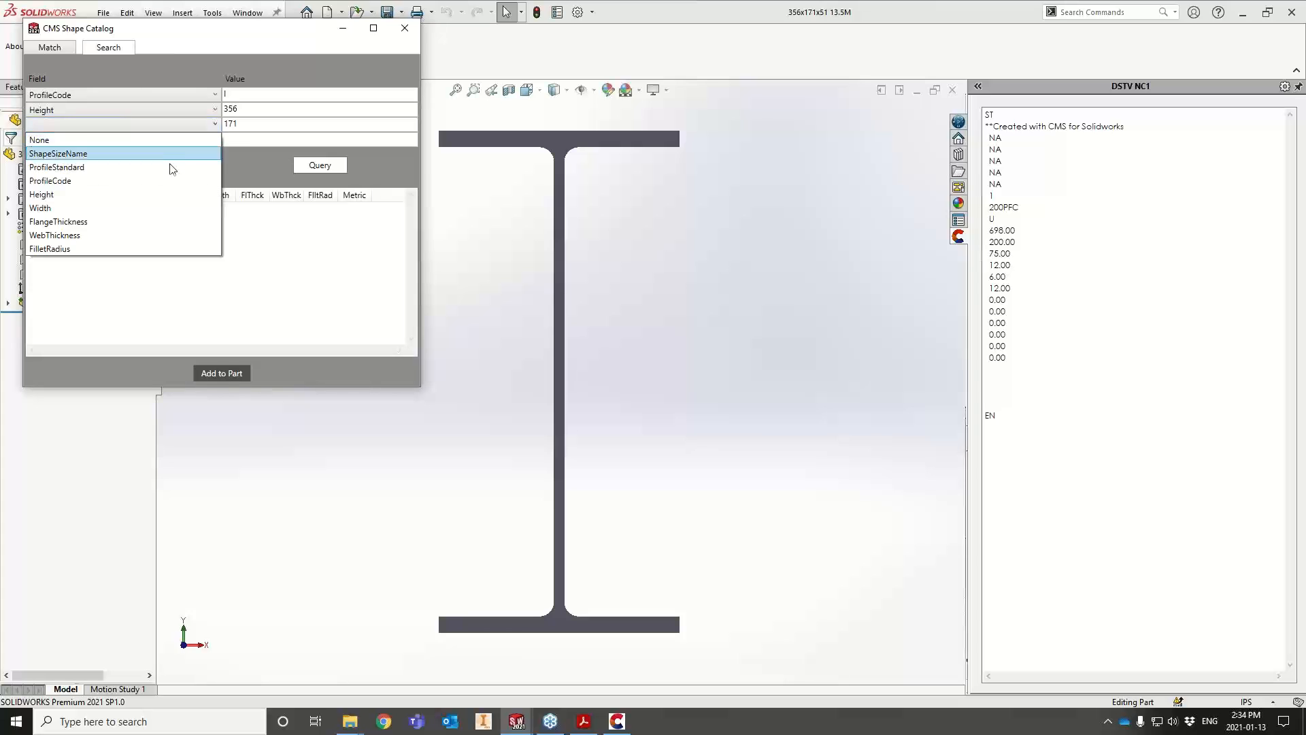
click(132, 208)
click(321, 166)
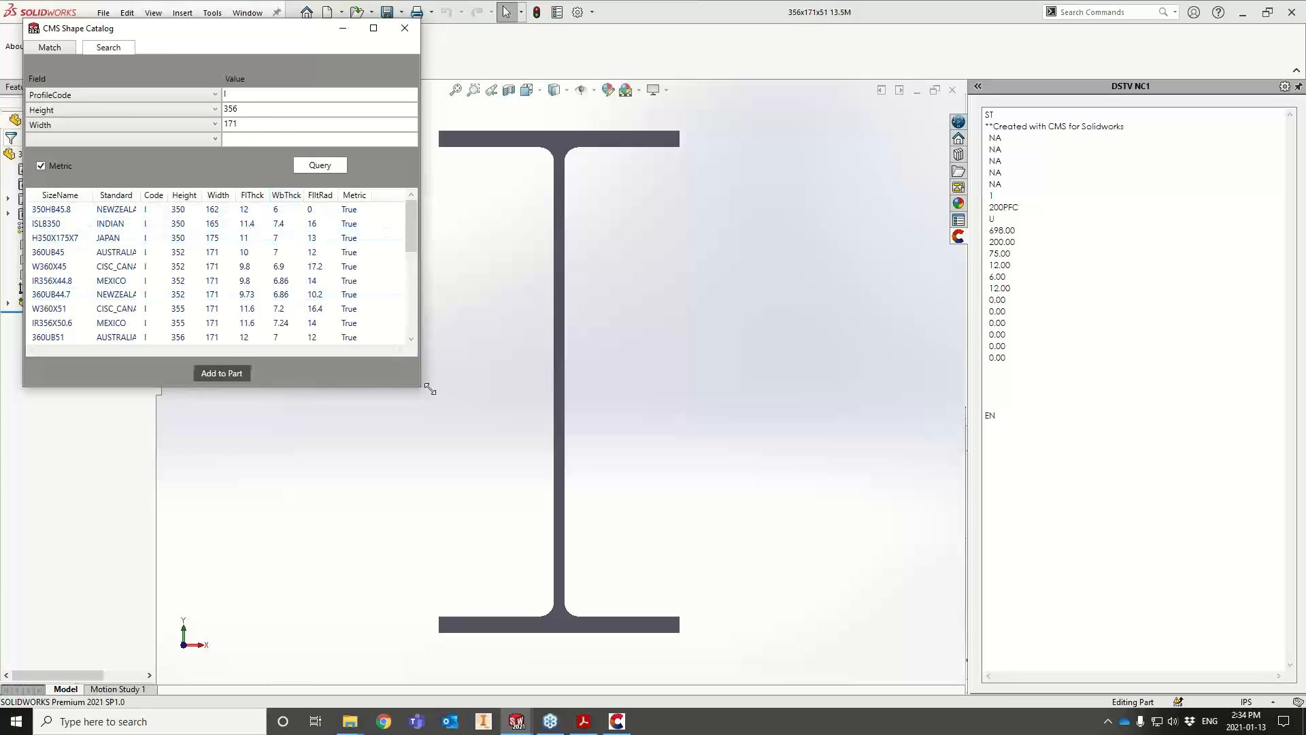
Find the British UB356X171X57 profile in the query results and add it to the part
drag(430, 389, 544, 413)
scroll(140, 258, down, 3)
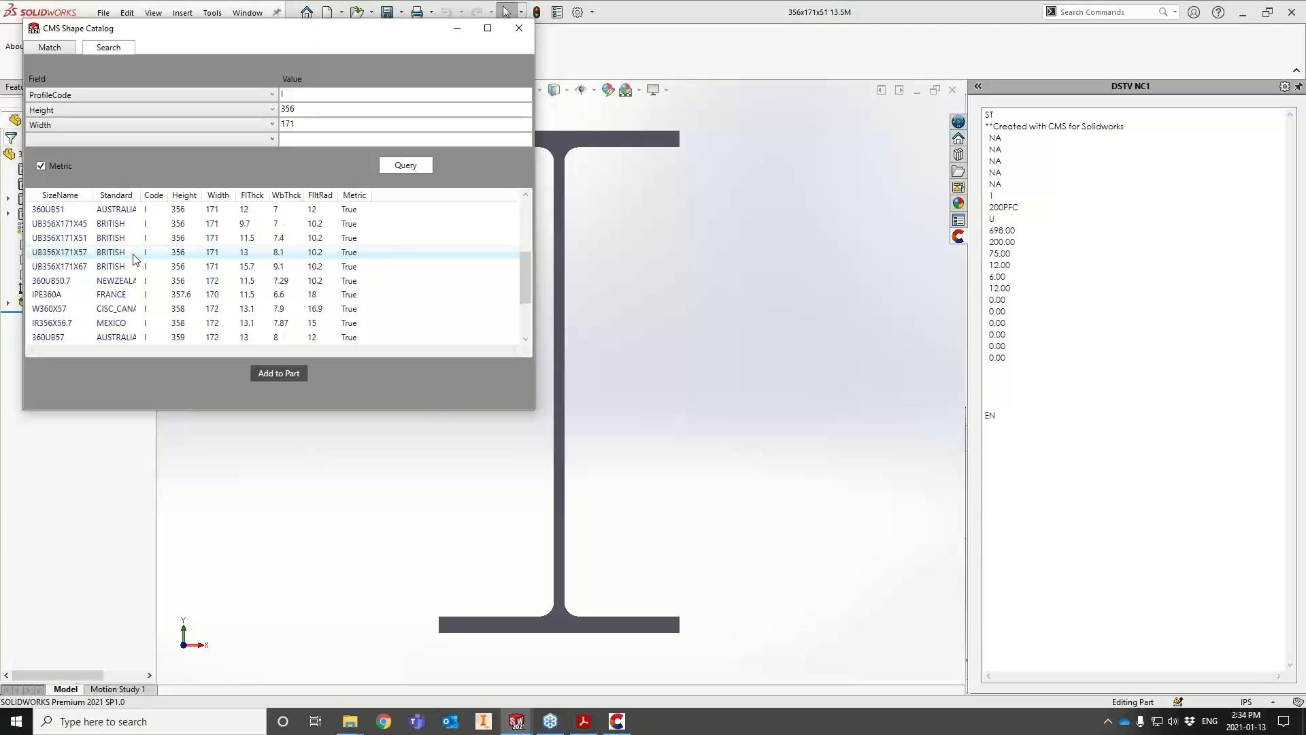
scroll(143, 303, up, 3)
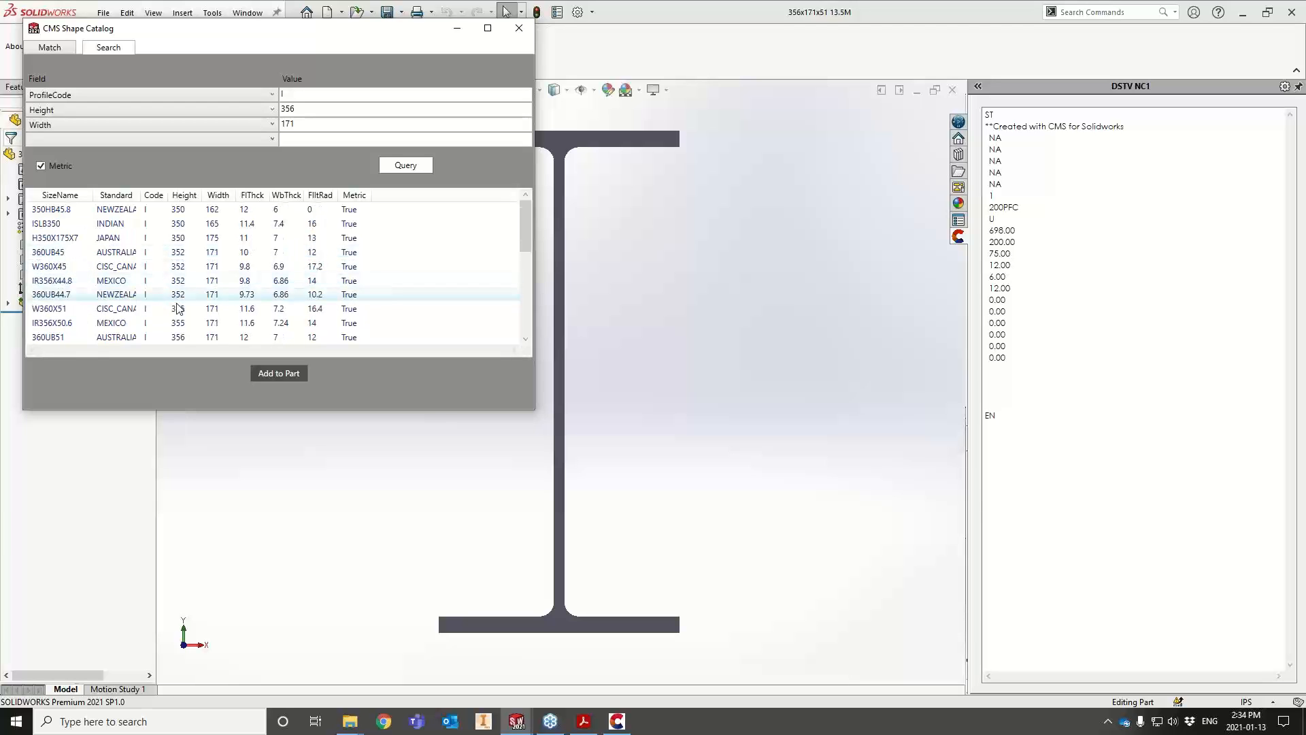
scroll(179, 305, down, 2)
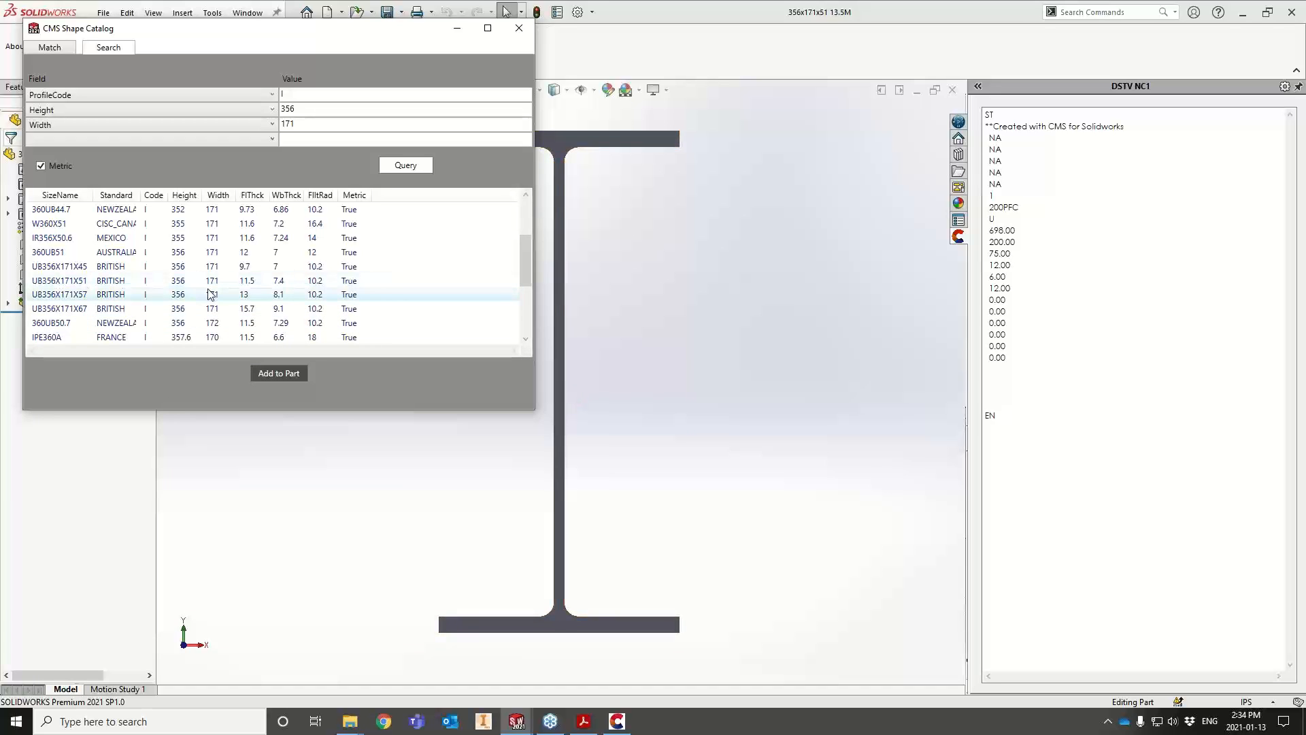
click(57, 296)
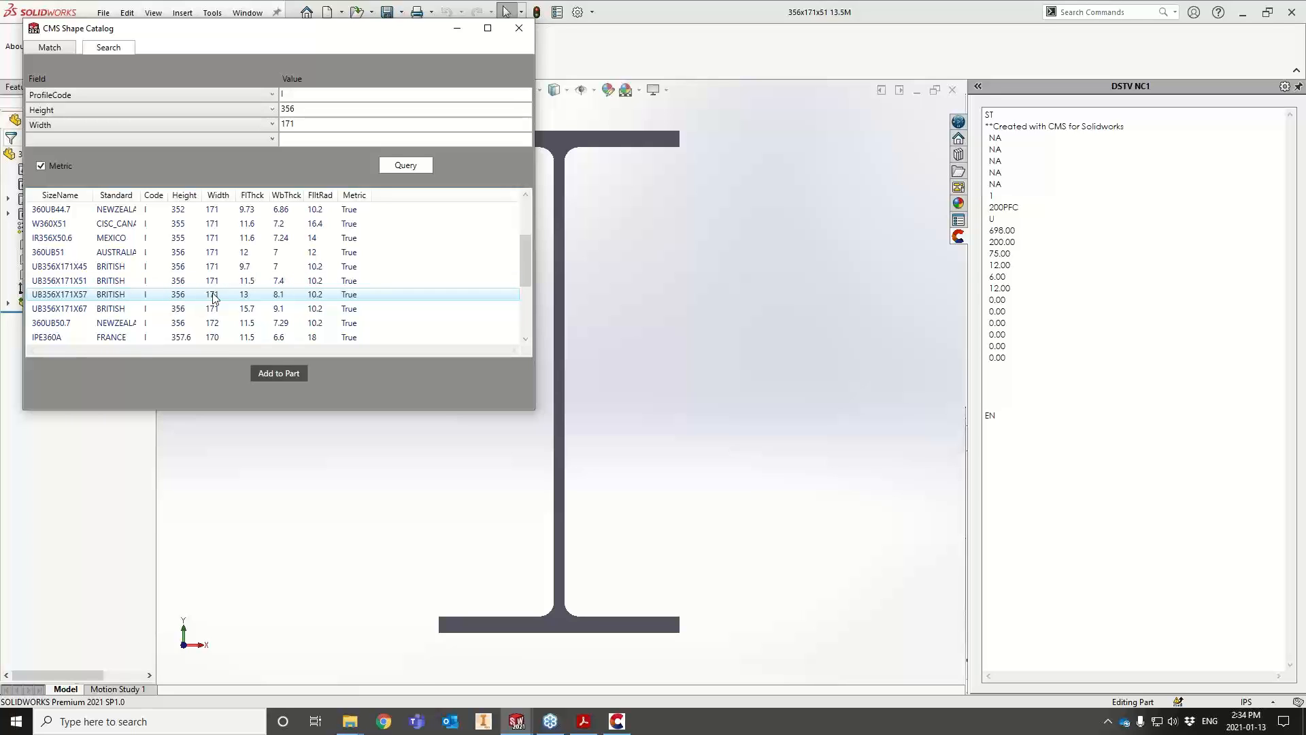
click(284, 376)
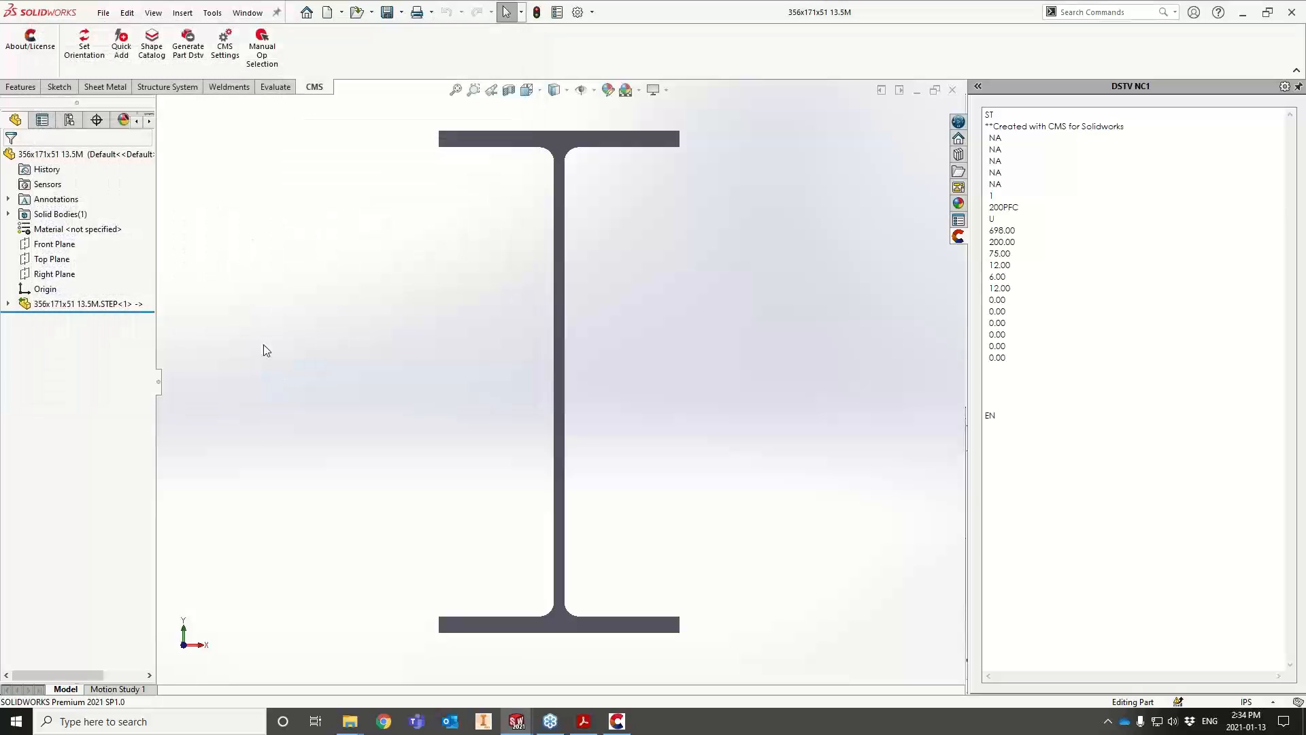
Generate the beam's DSTV NC1 file and compare its listed holes and contours with the model
click(188, 53)
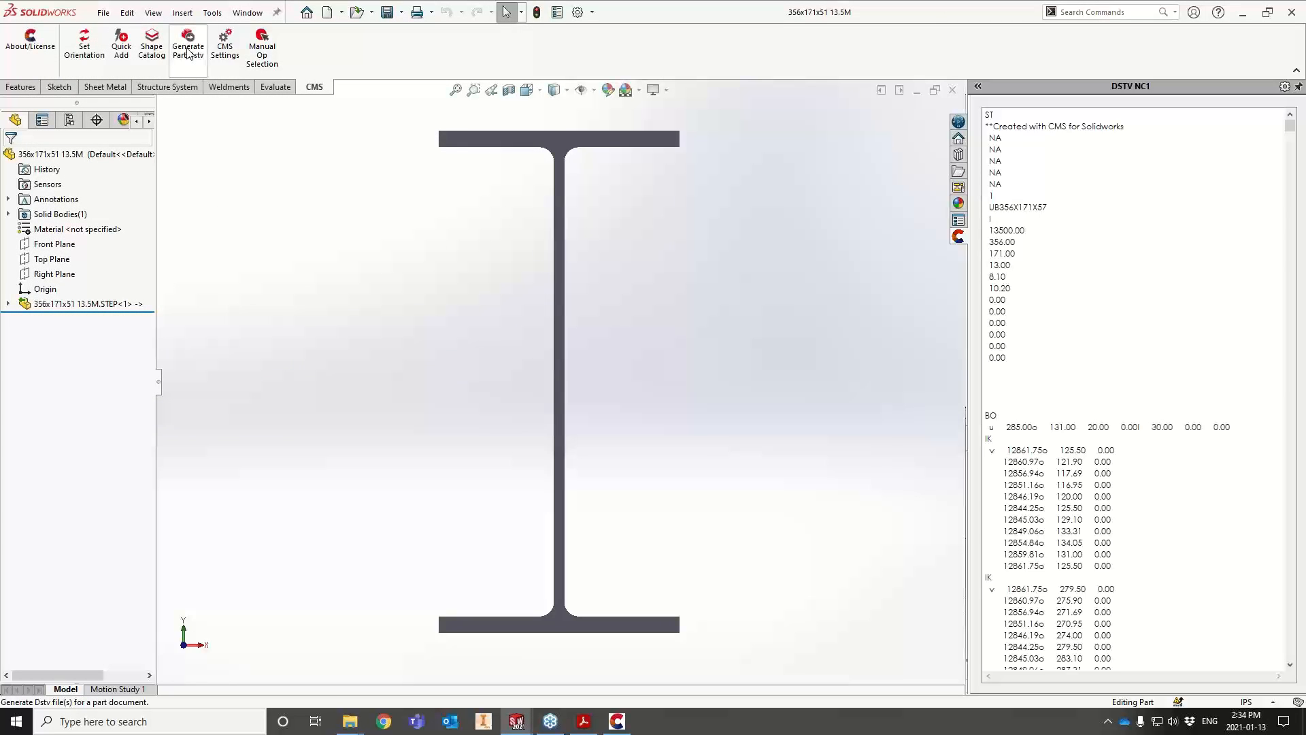
scroll(1145, 221, down, 1)
scroll(1145, 221, down, 11)
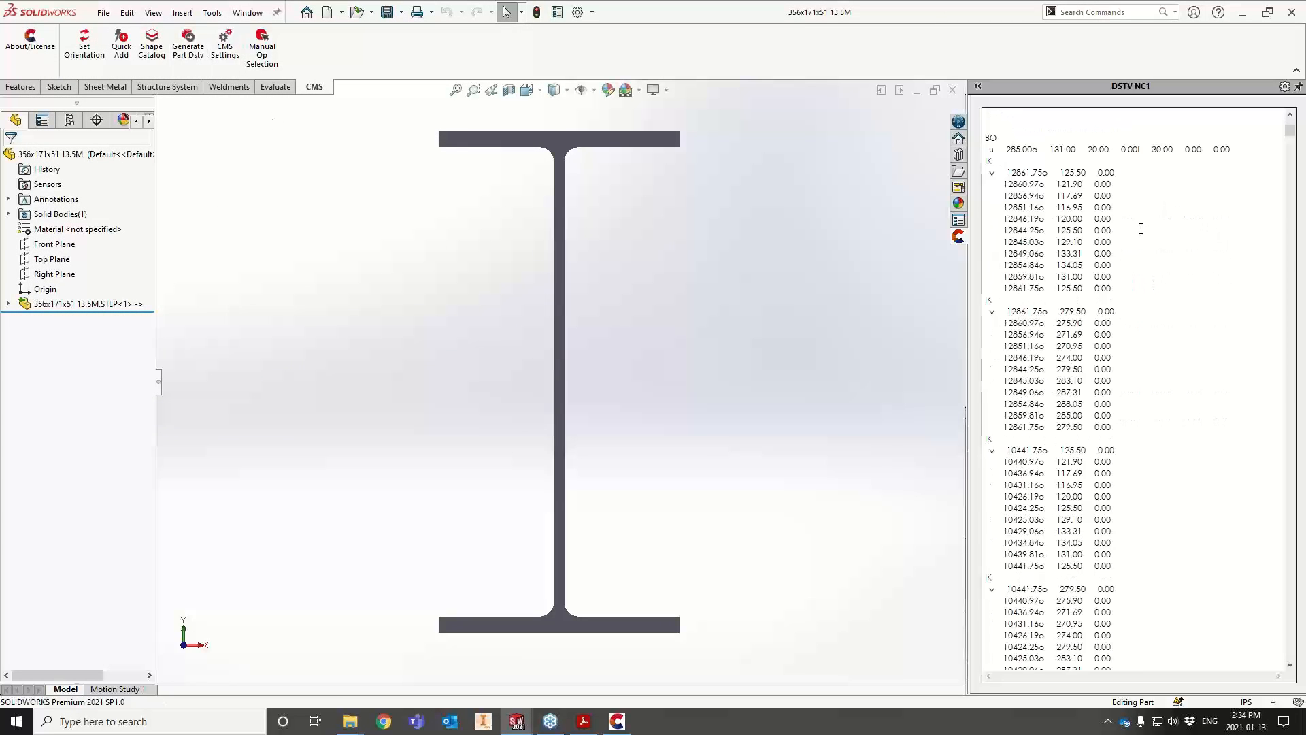
scroll(1141, 229, down, 4)
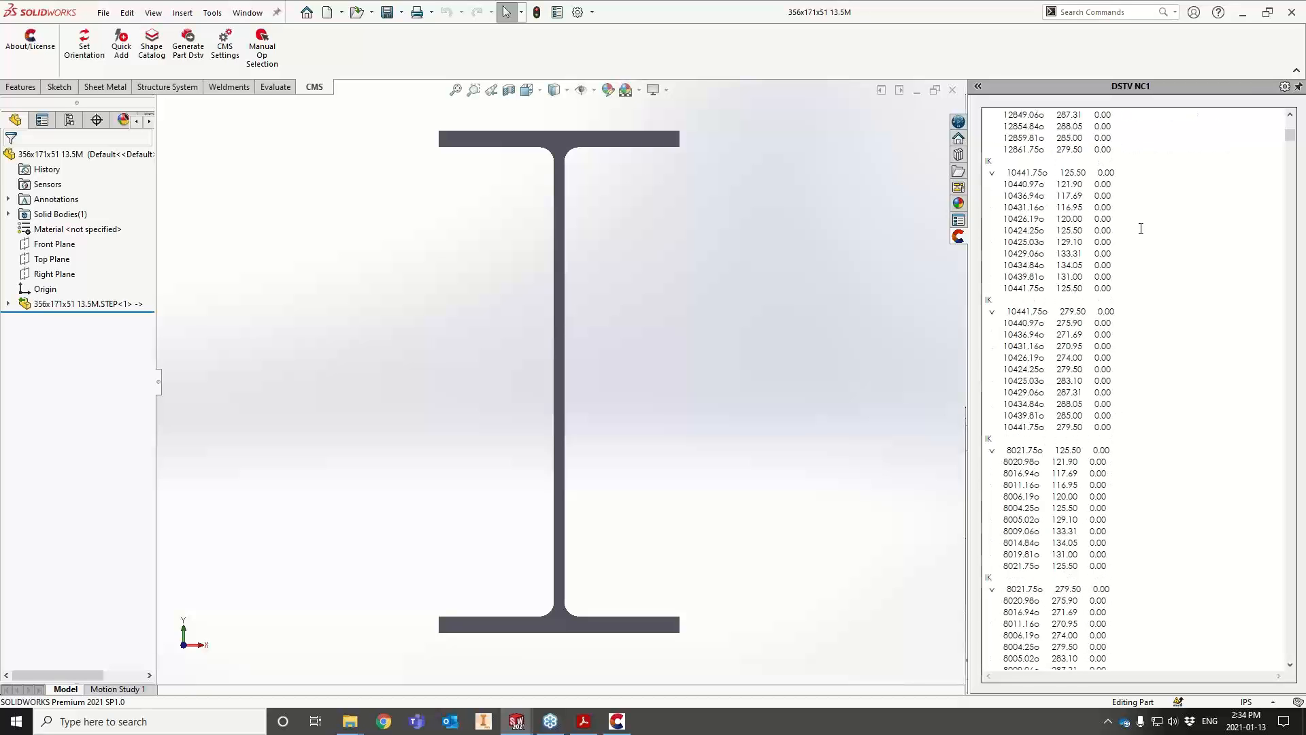
middle_drag(747, 330, 716, 357)
scroll(717, 357, up, 2)
scroll(717, 357, up, 5)
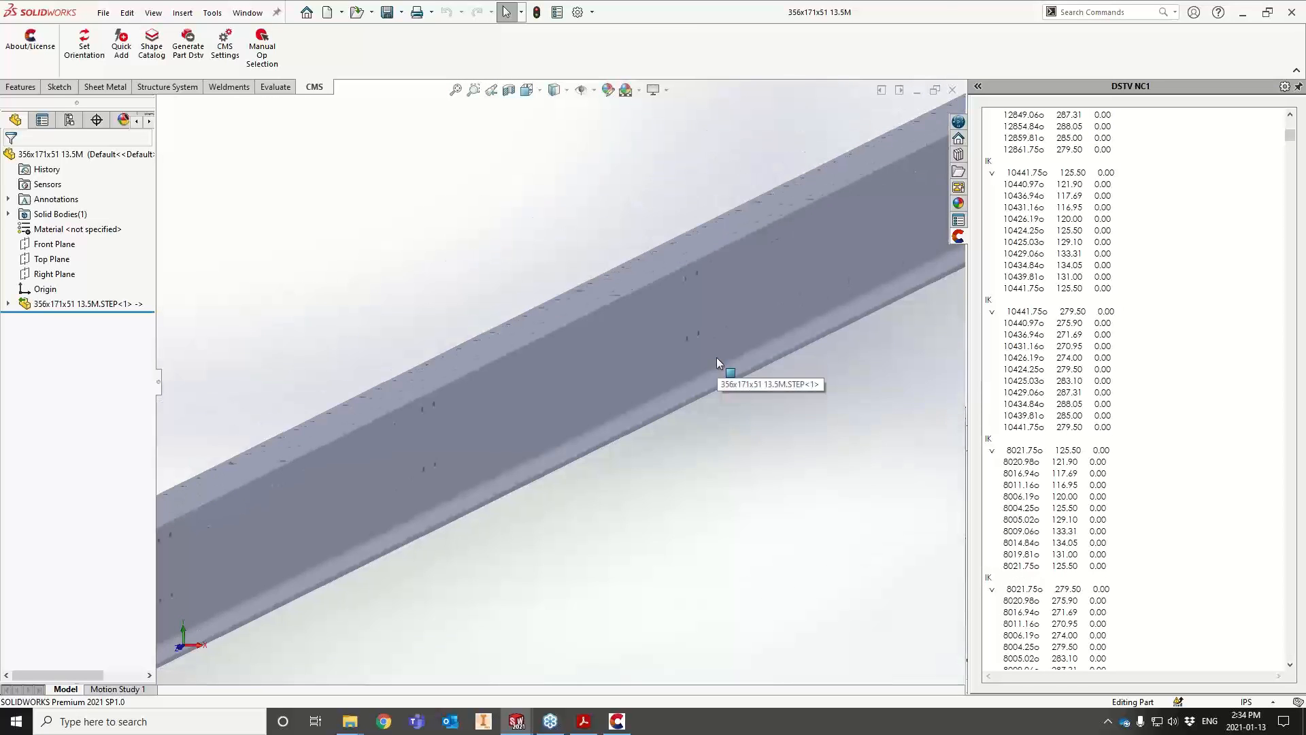
middle_drag(345, 500, 345, 523)
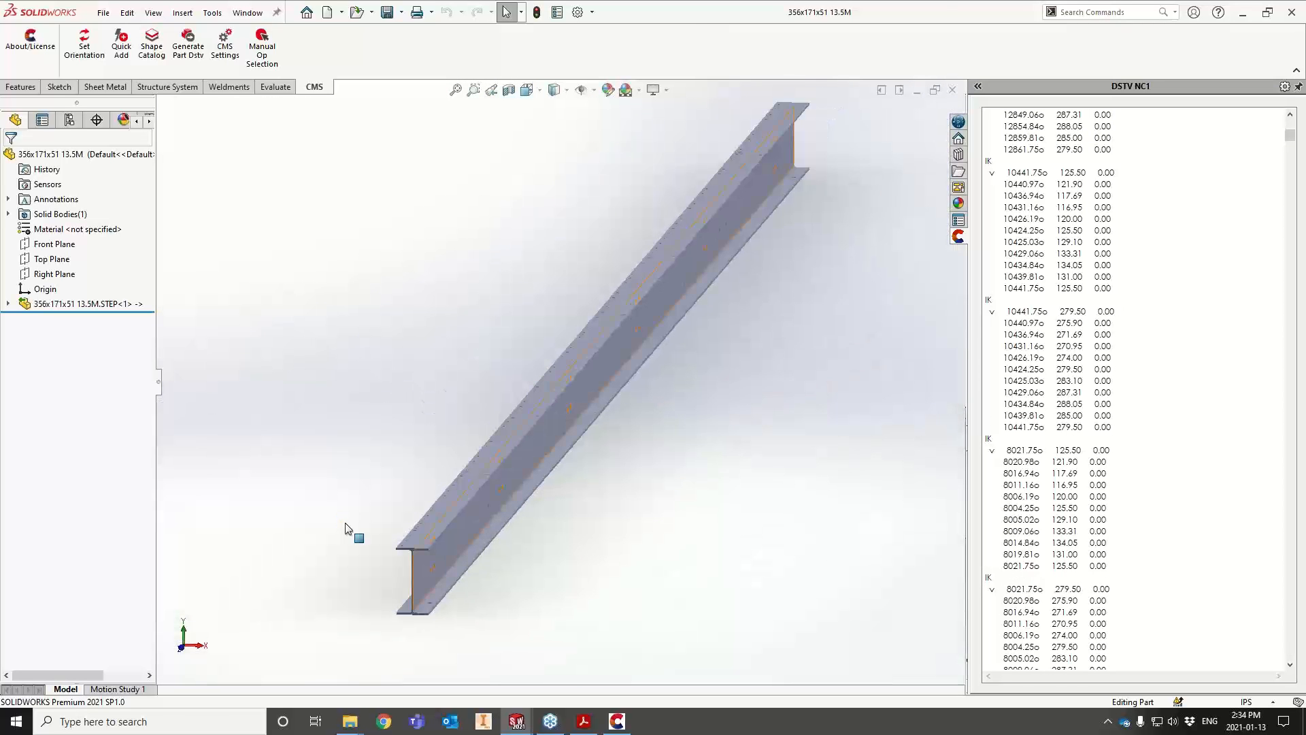
scroll(1039, 359, down, 4)
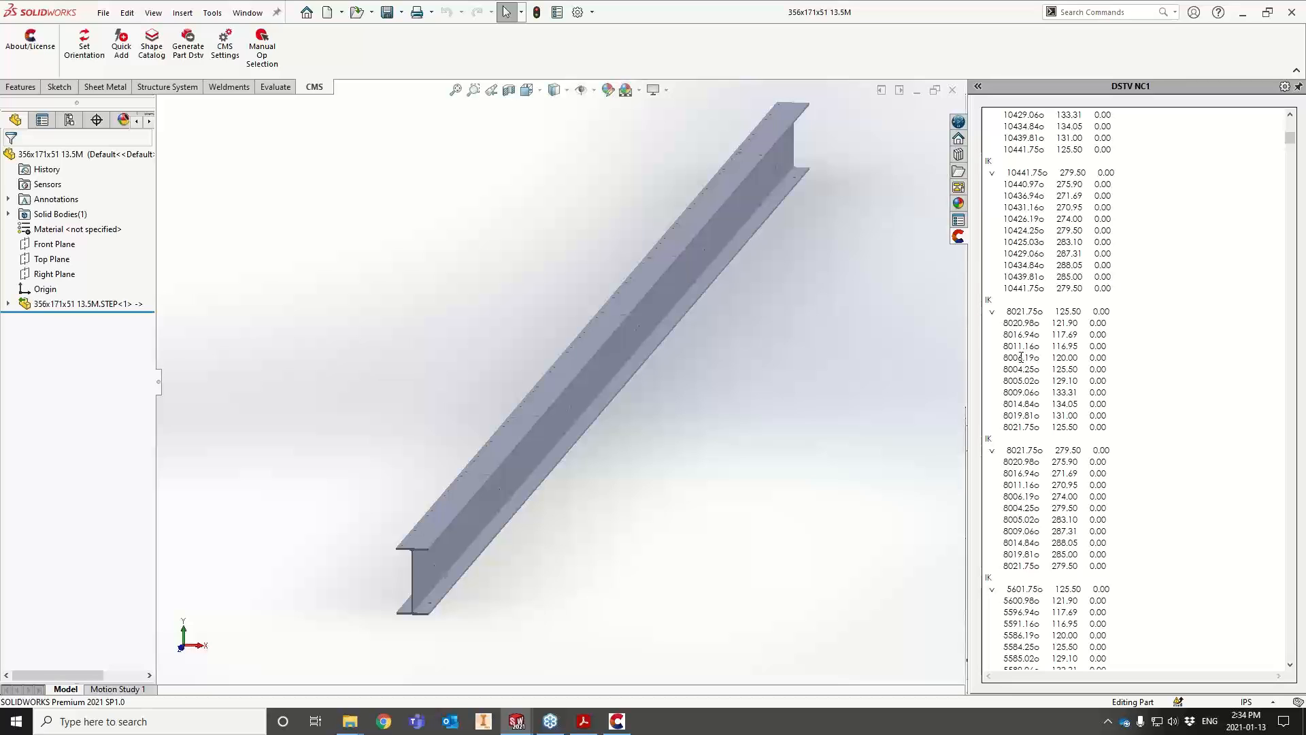
Switch to the DSTV Component Manager Viewer and change its file folder from ASM to the parent NC1 folder
click(618, 727)
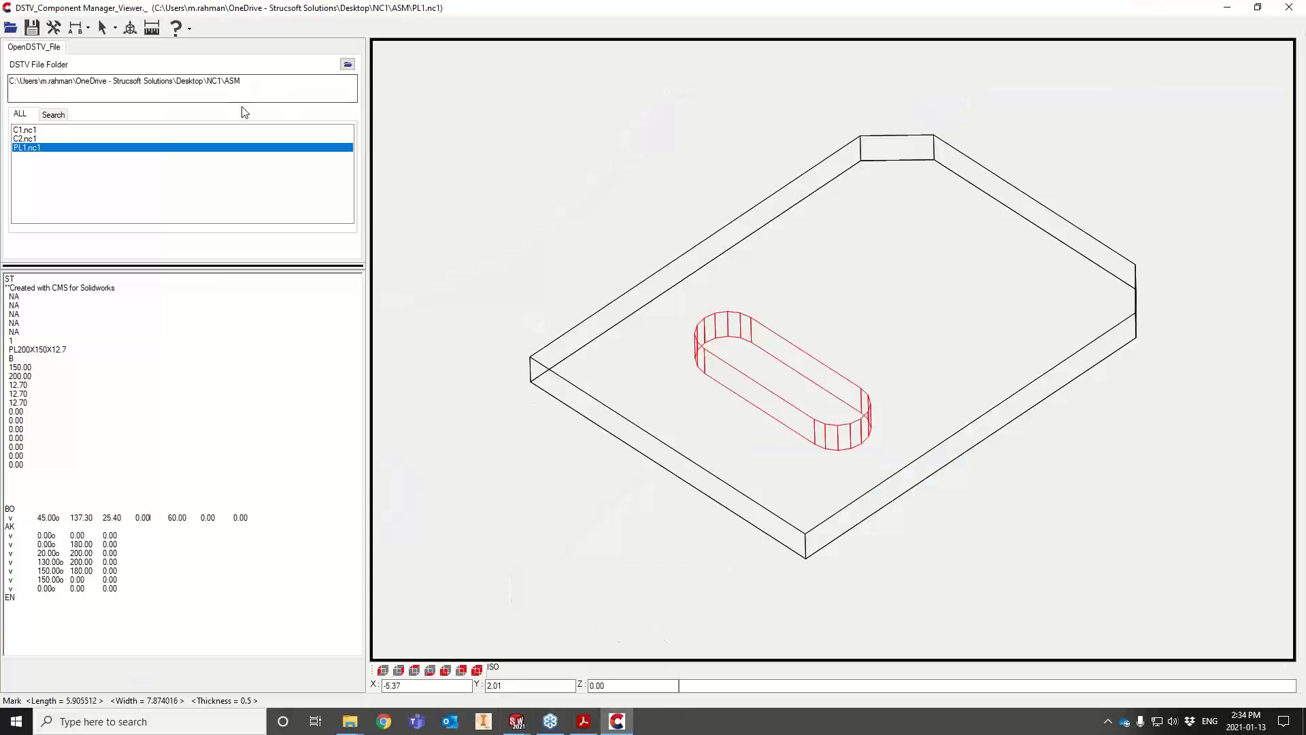
drag(224, 81, 2, 106)
key(ctrl+c)
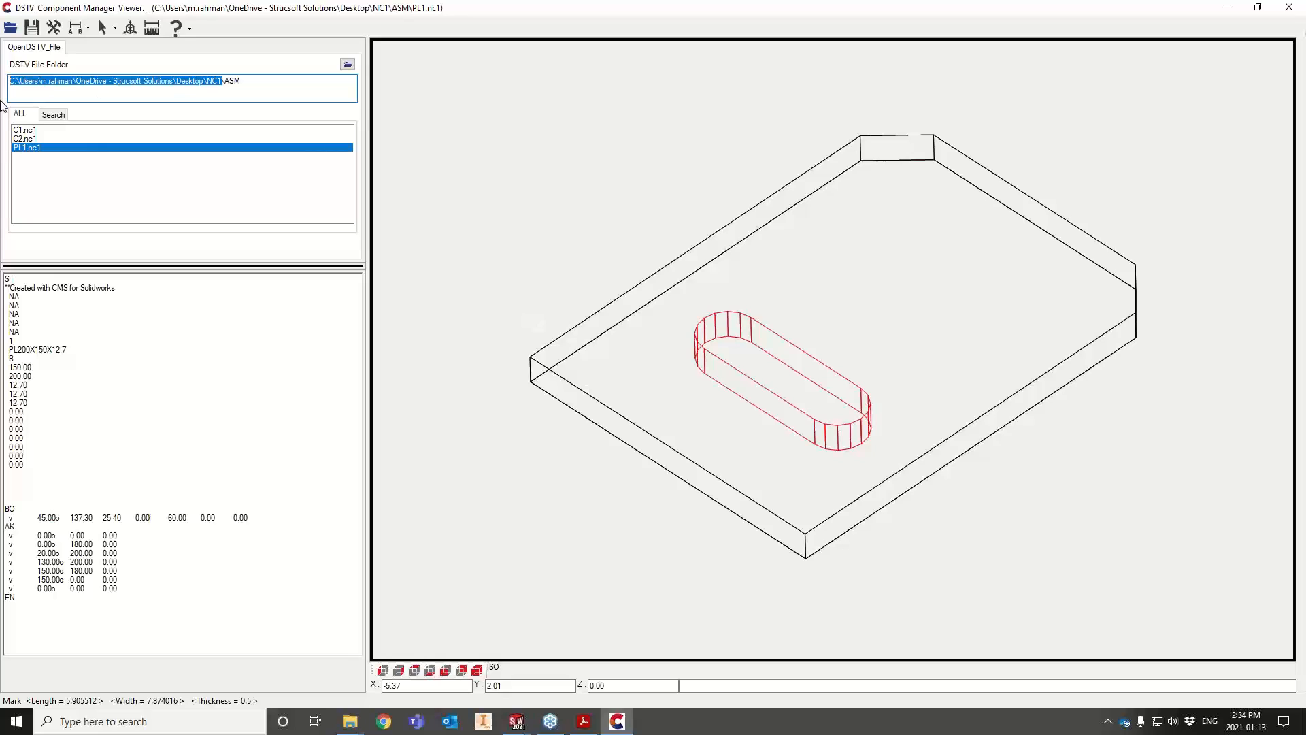
click(269, 80)
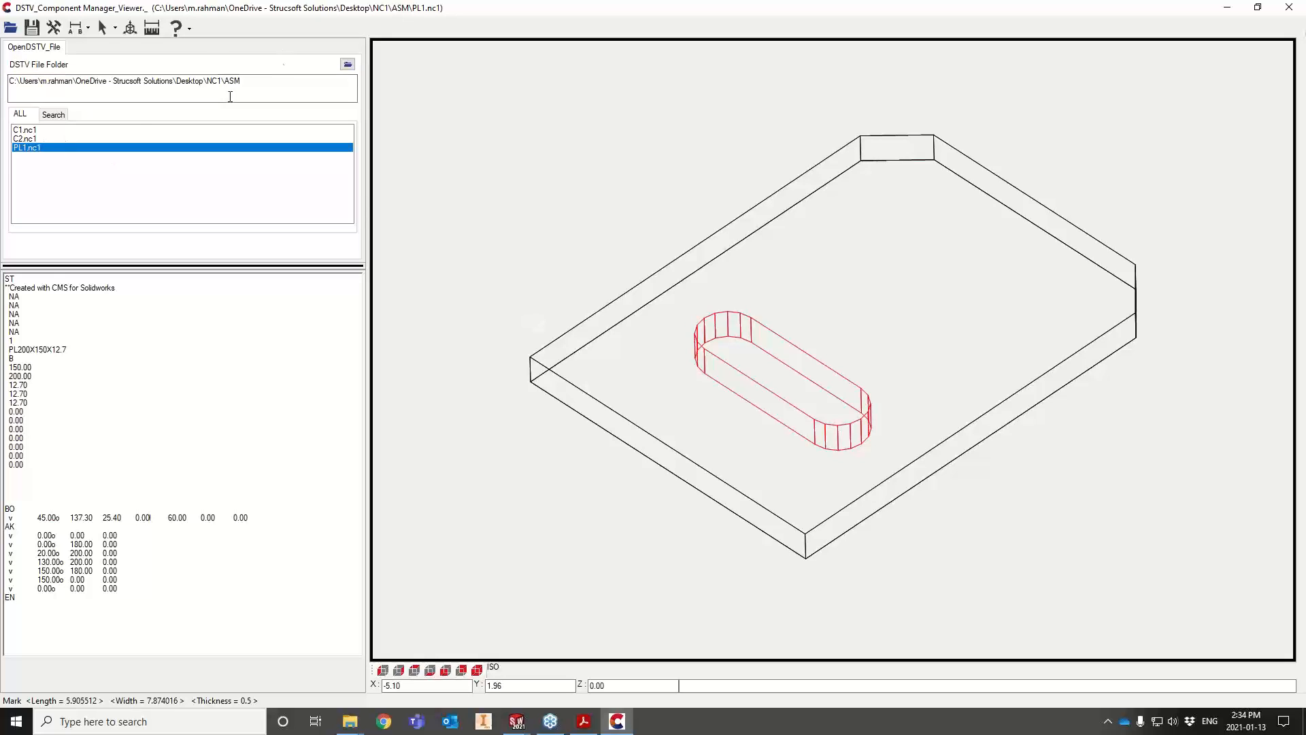
drag(283, 80, 2, 113)
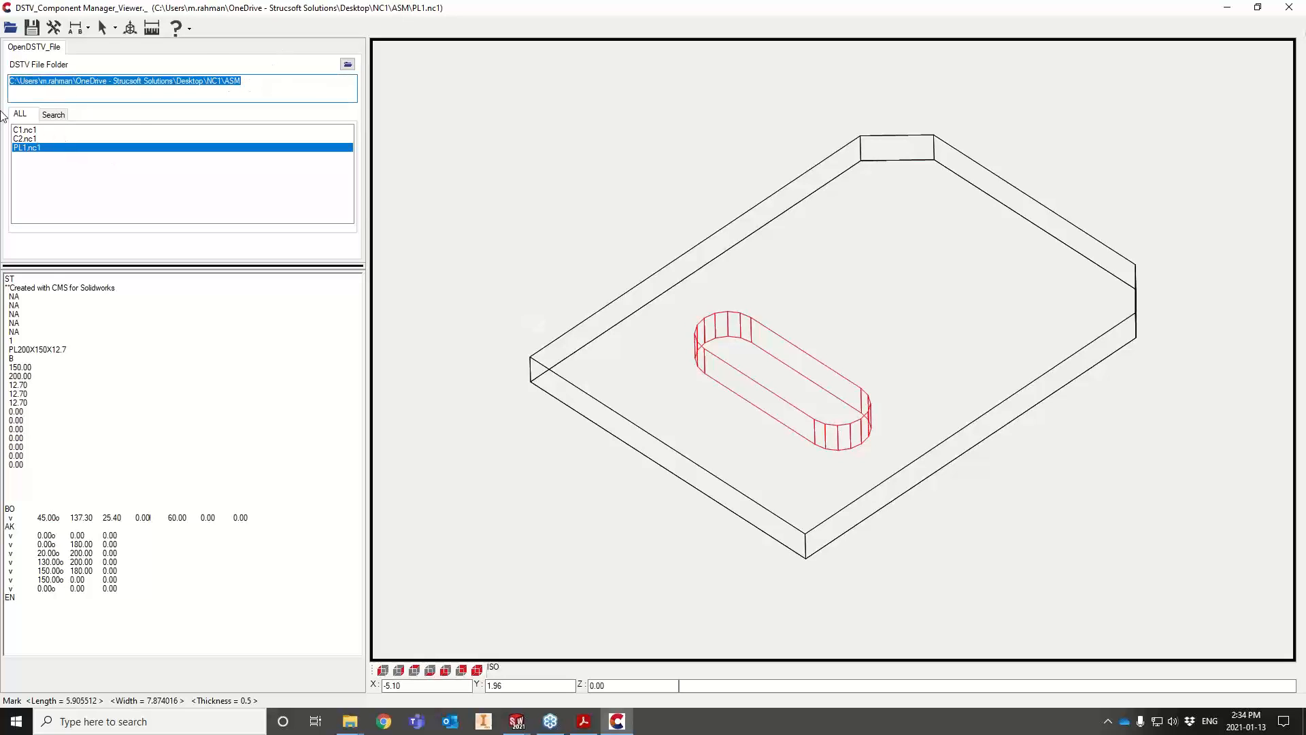
key(ctrl+v)
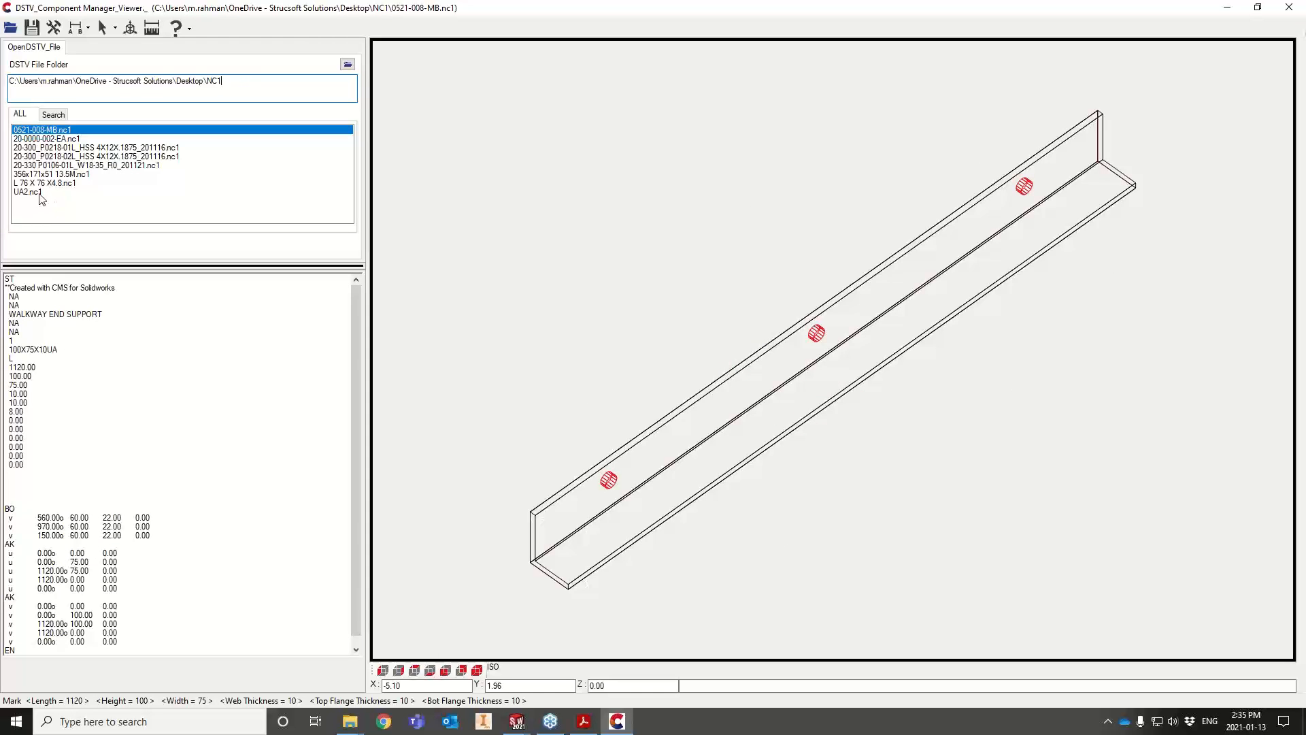
Open 356x171x51 13.5M.nc1 and inspect the holes and slot along the beam's flanges and web
click(45, 176)
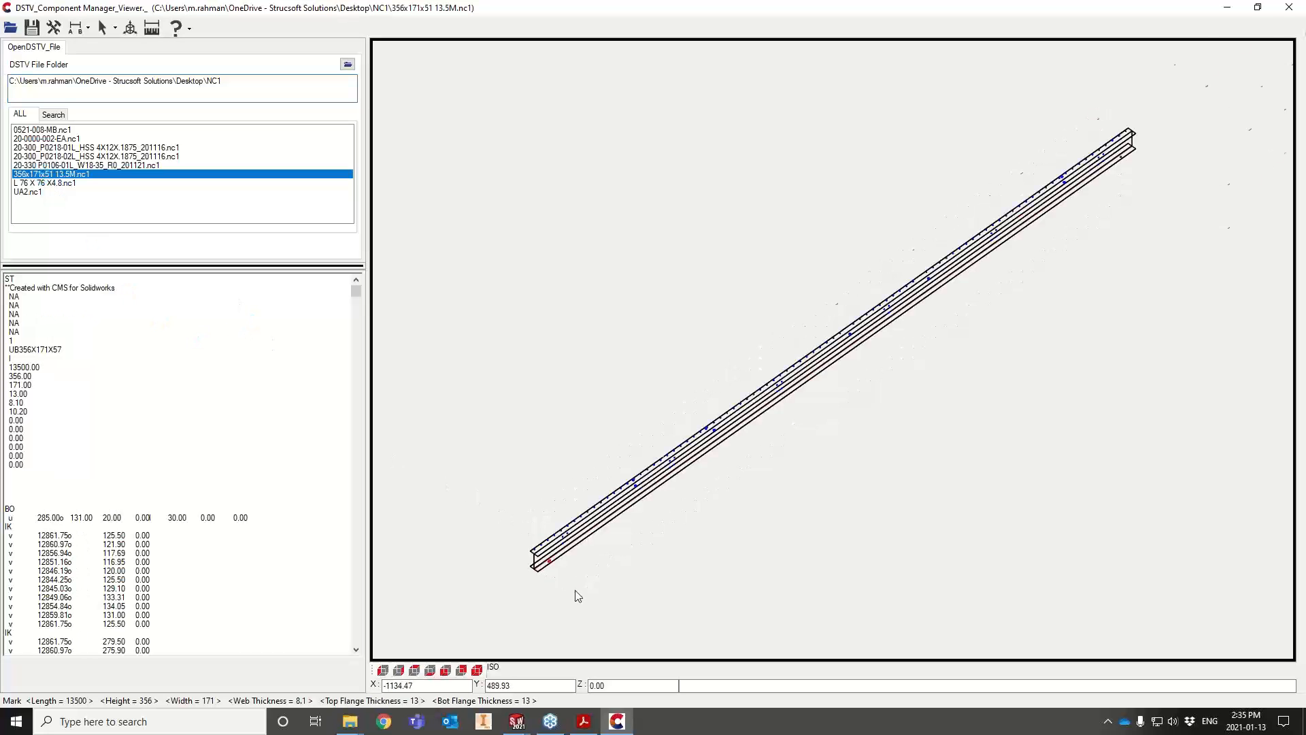
scroll(578, 596, up, 5)
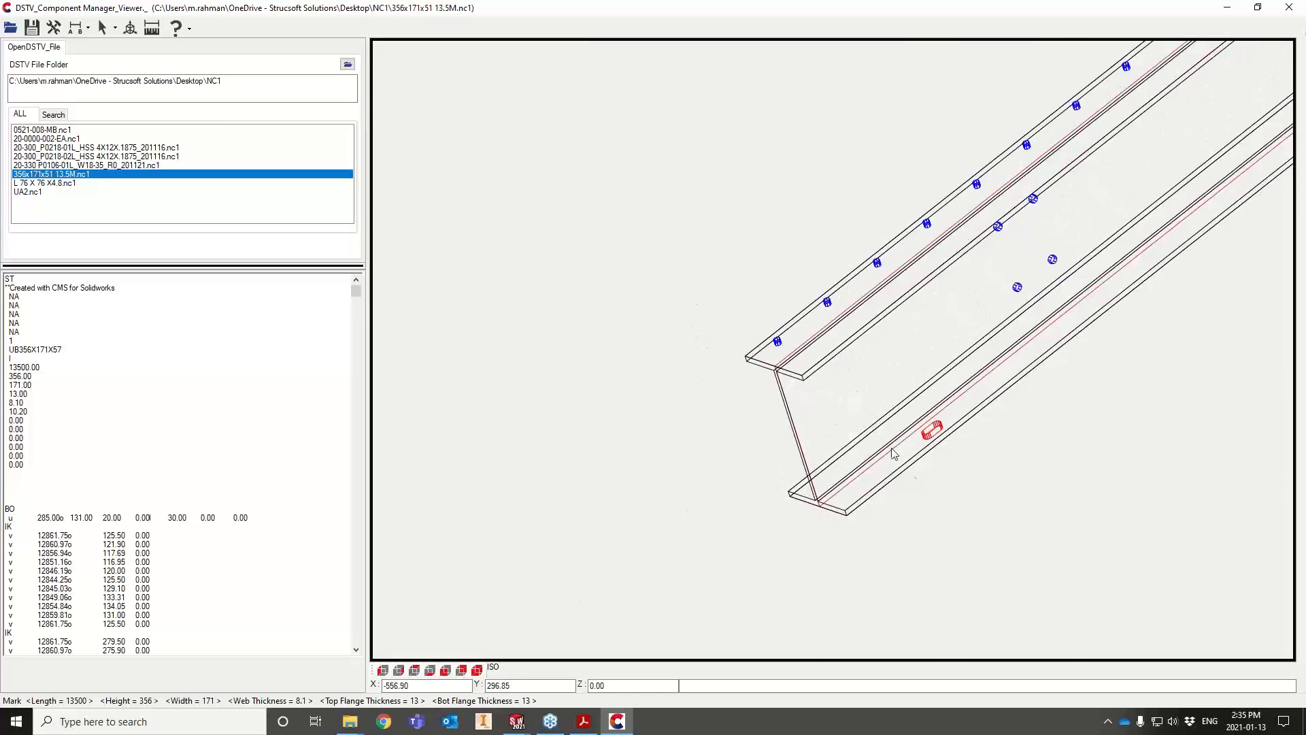
scroll(885, 511, up, 5)
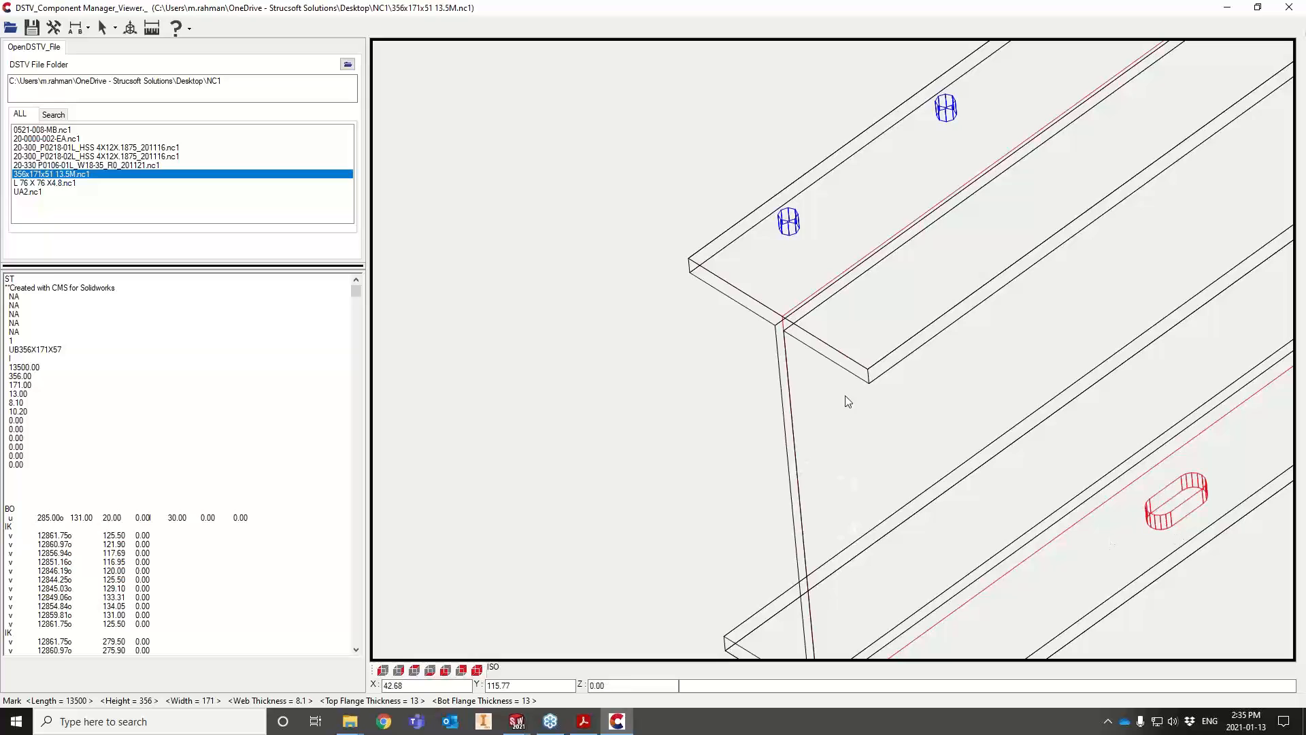
middle_click(612, 316)
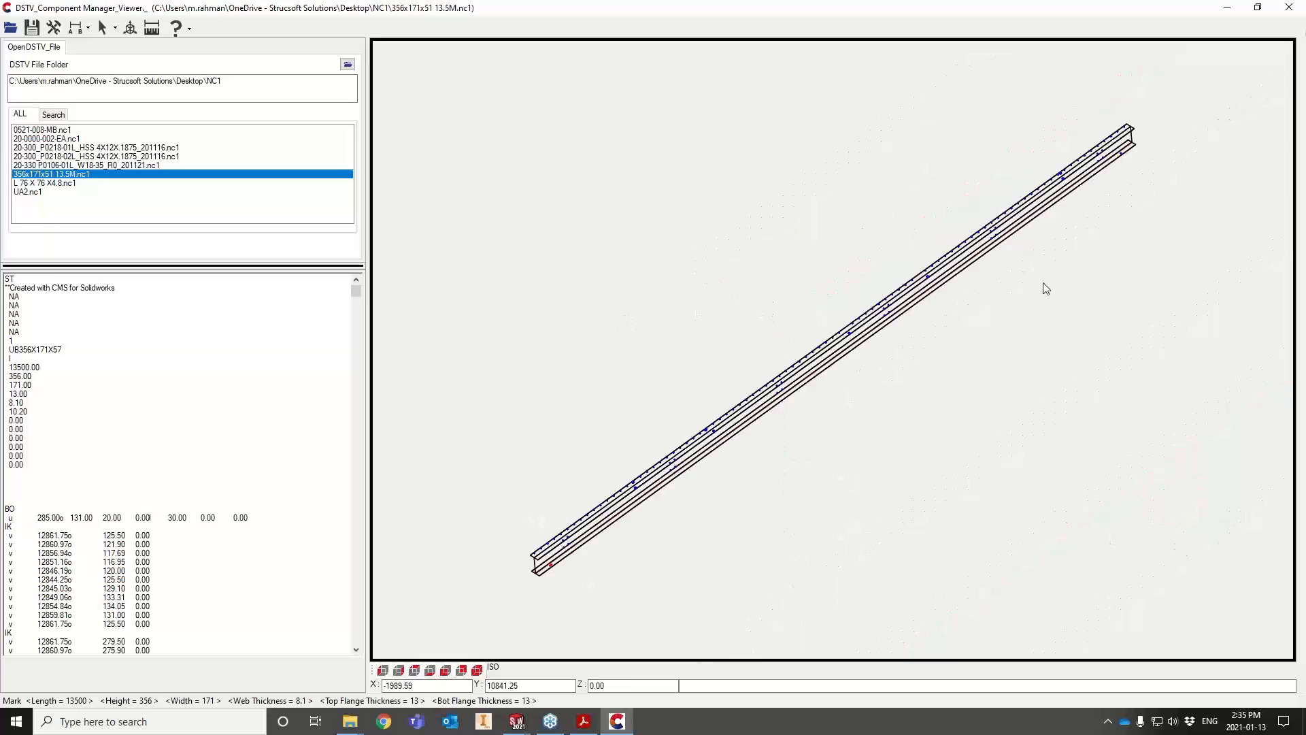
scroll(1044, 286, up, 3)
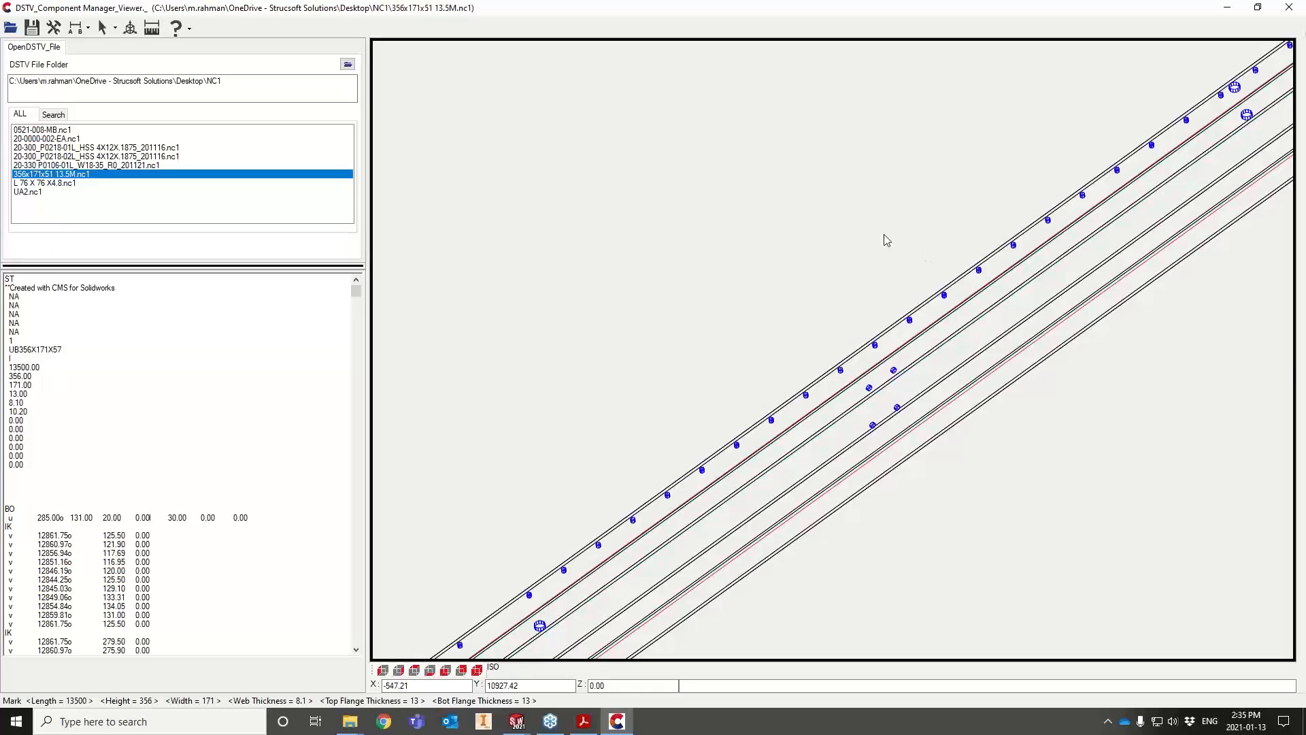
scroll(811, 294, up, 3)
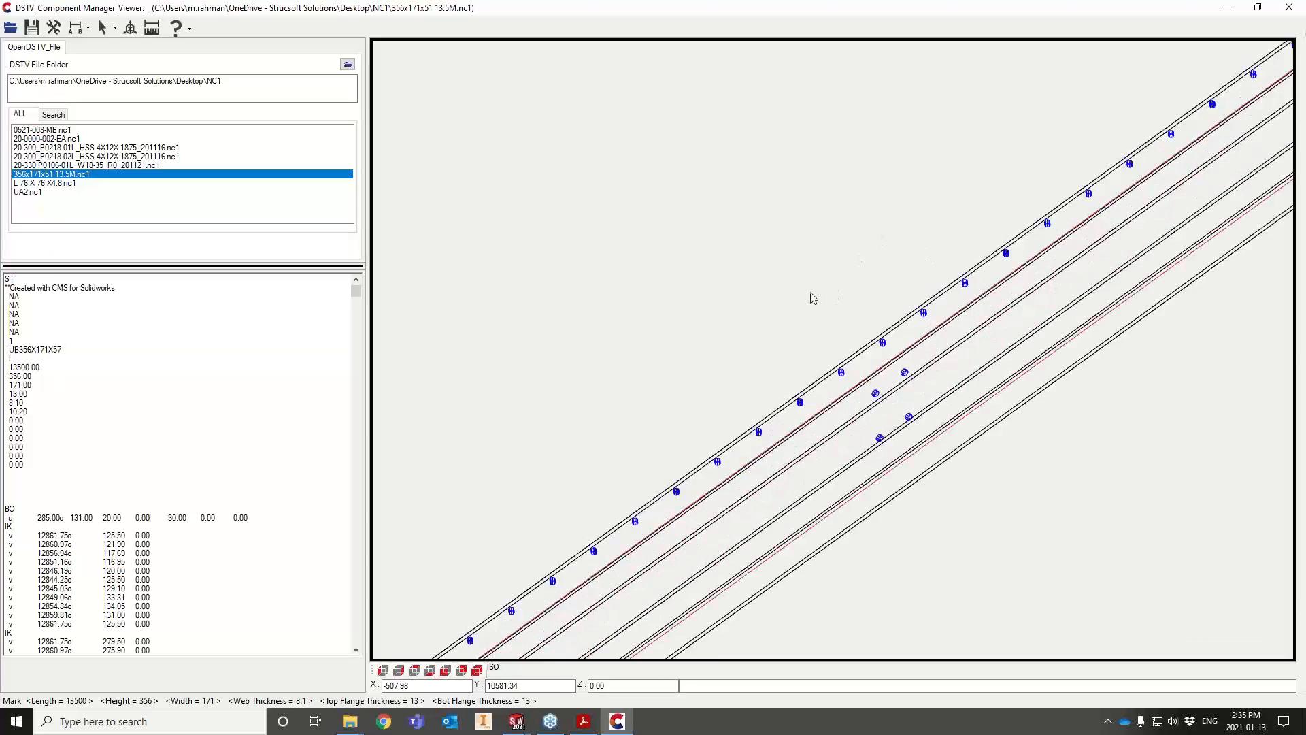
scroll(810, 294, down, 5)
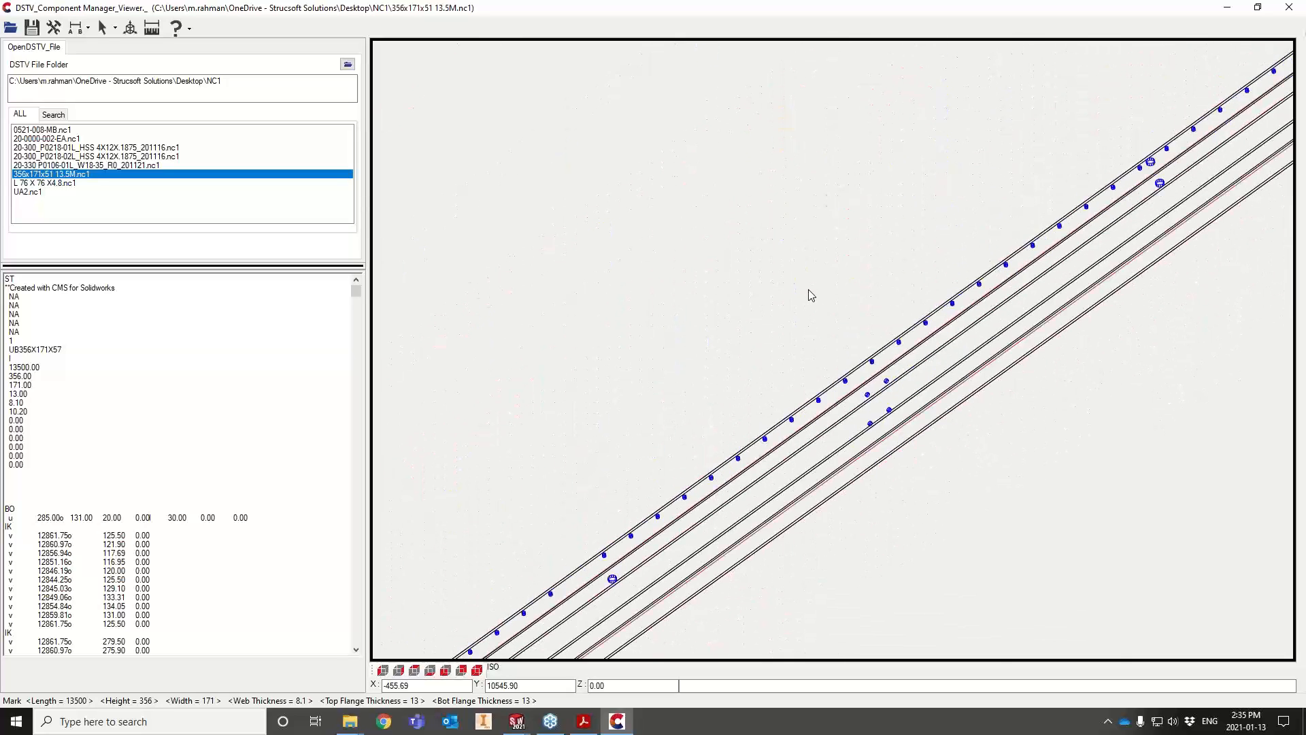
scroll(810, 294, down, 2)
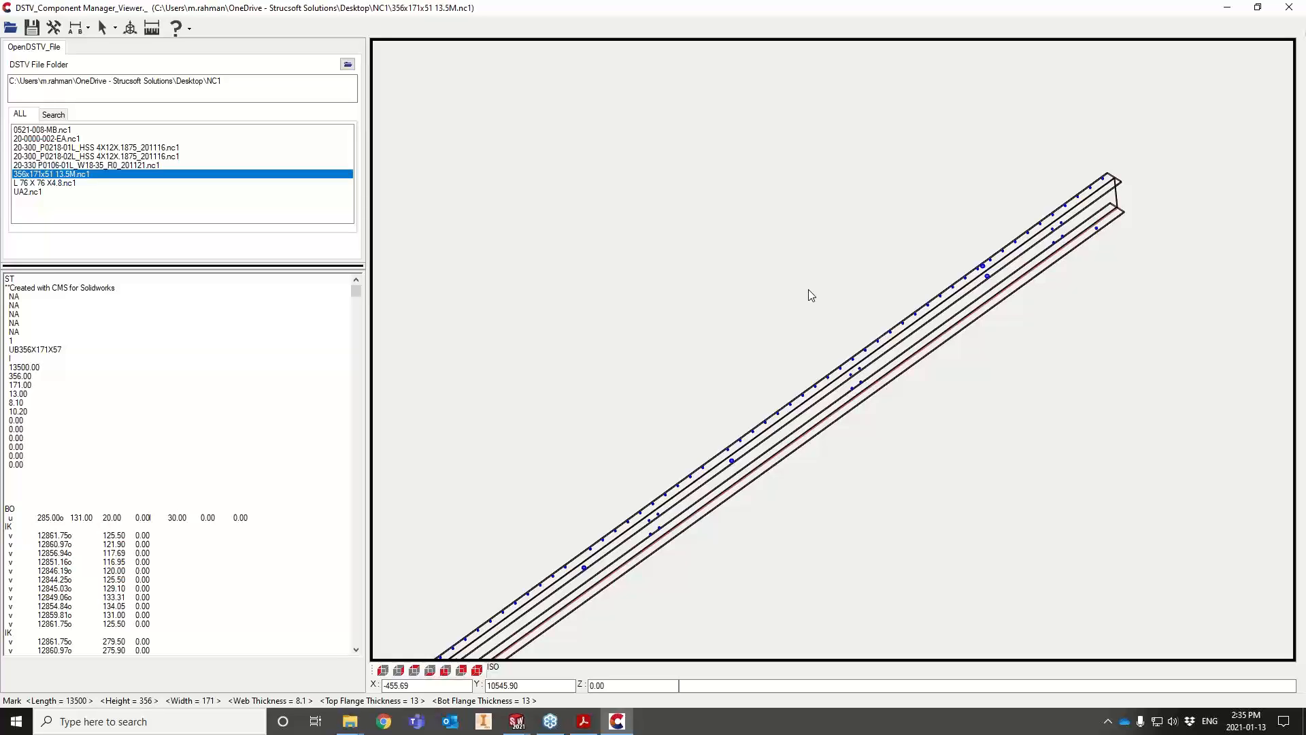
Switch back to SOLIDWORKS and open VDM-00008-FRM-S001_Rev_C_2020-03-04 from the STEP-SLDAM folder
mouse_move(528, 732)
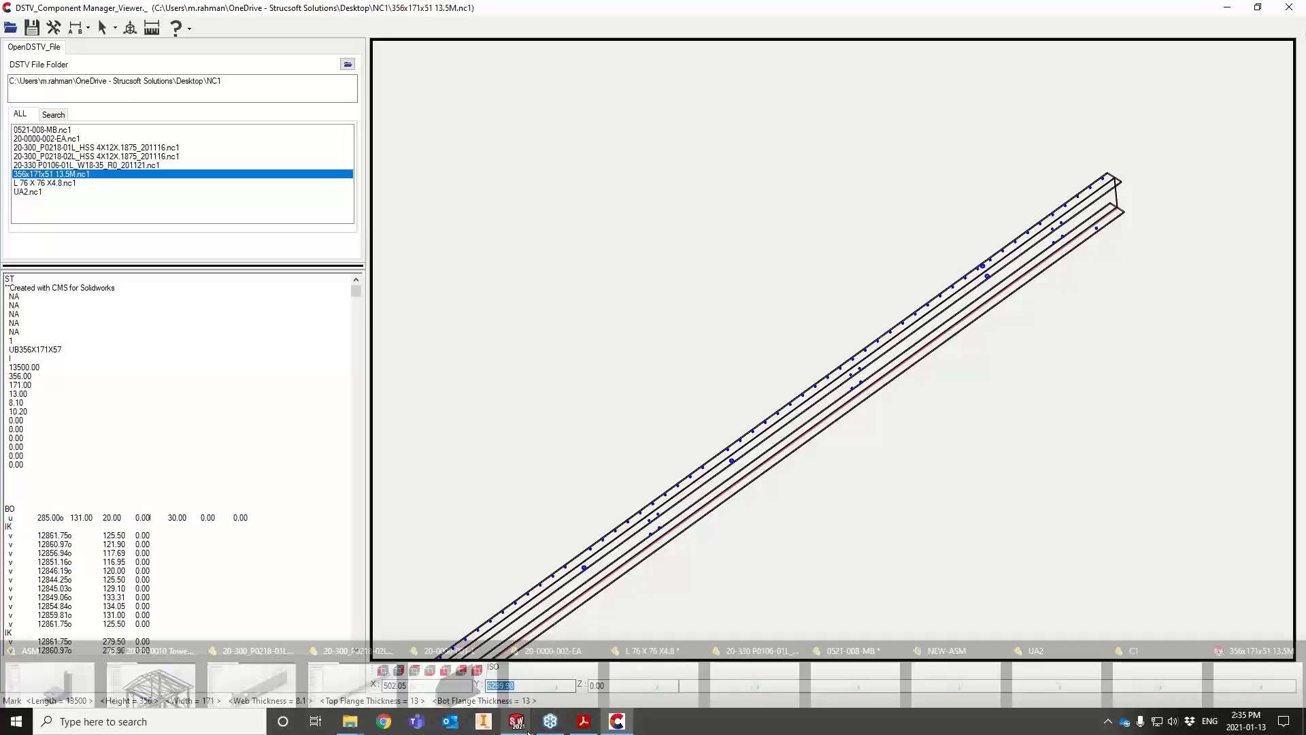
click(29, 682)
click(103, 13)
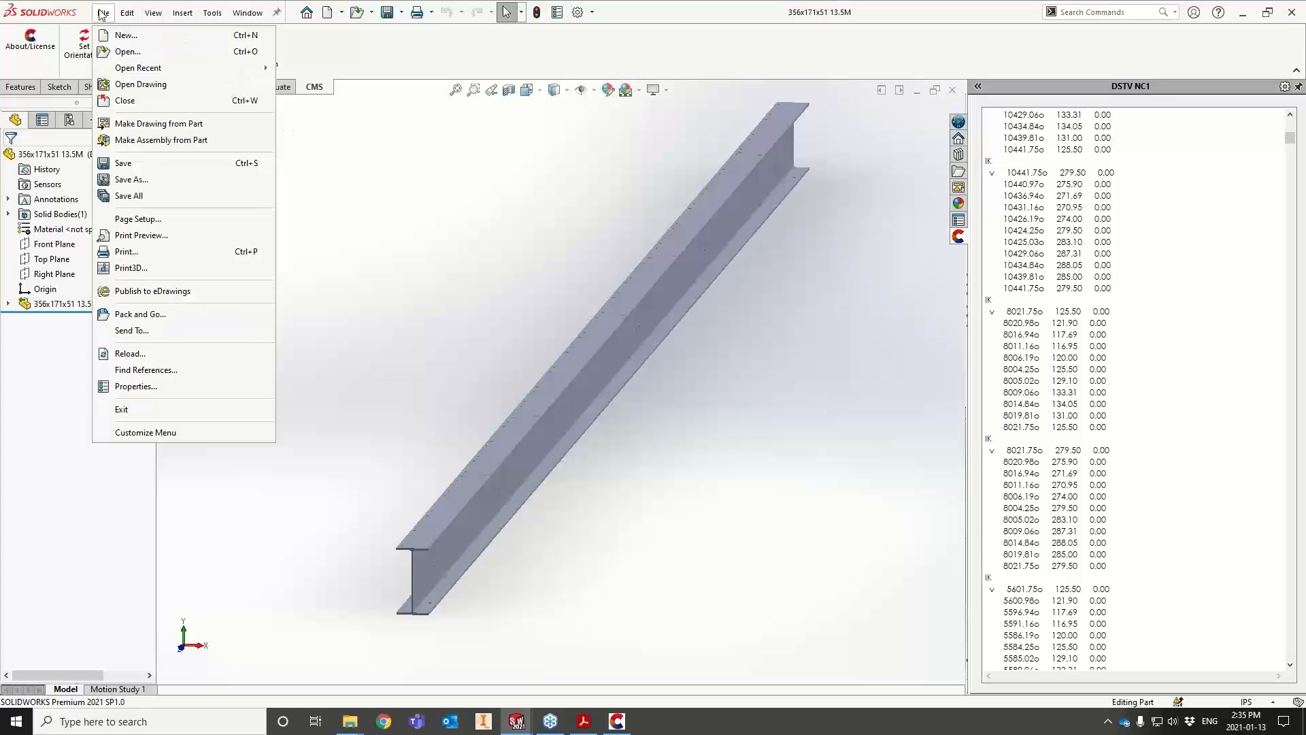
mouse_move(155, 74)
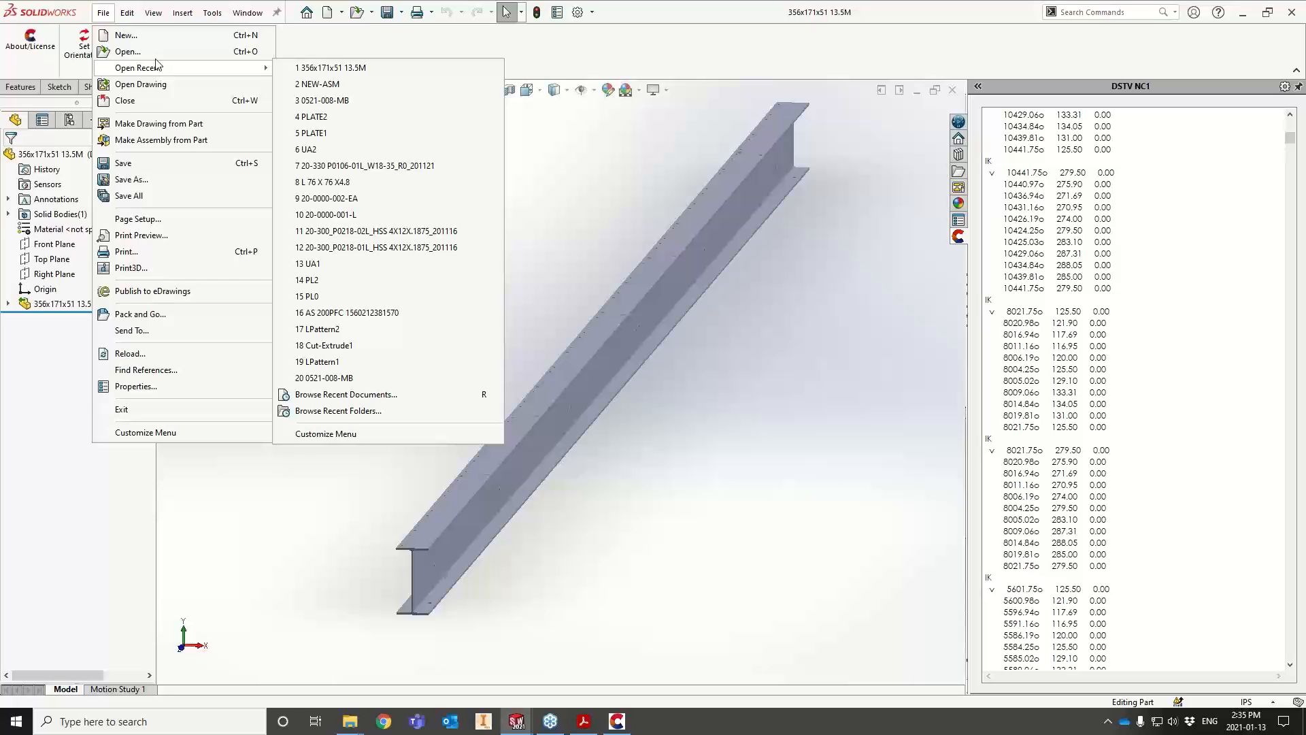
click(154, 52)
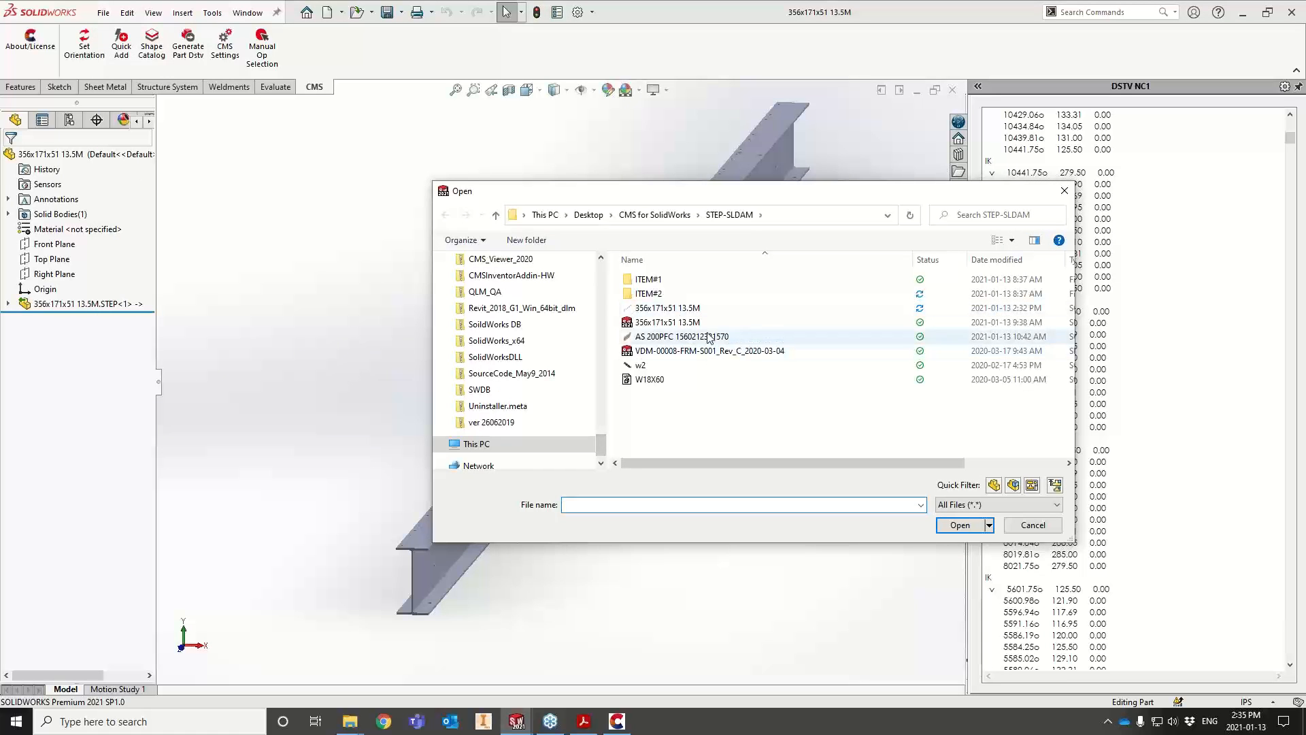
click(705, 354)
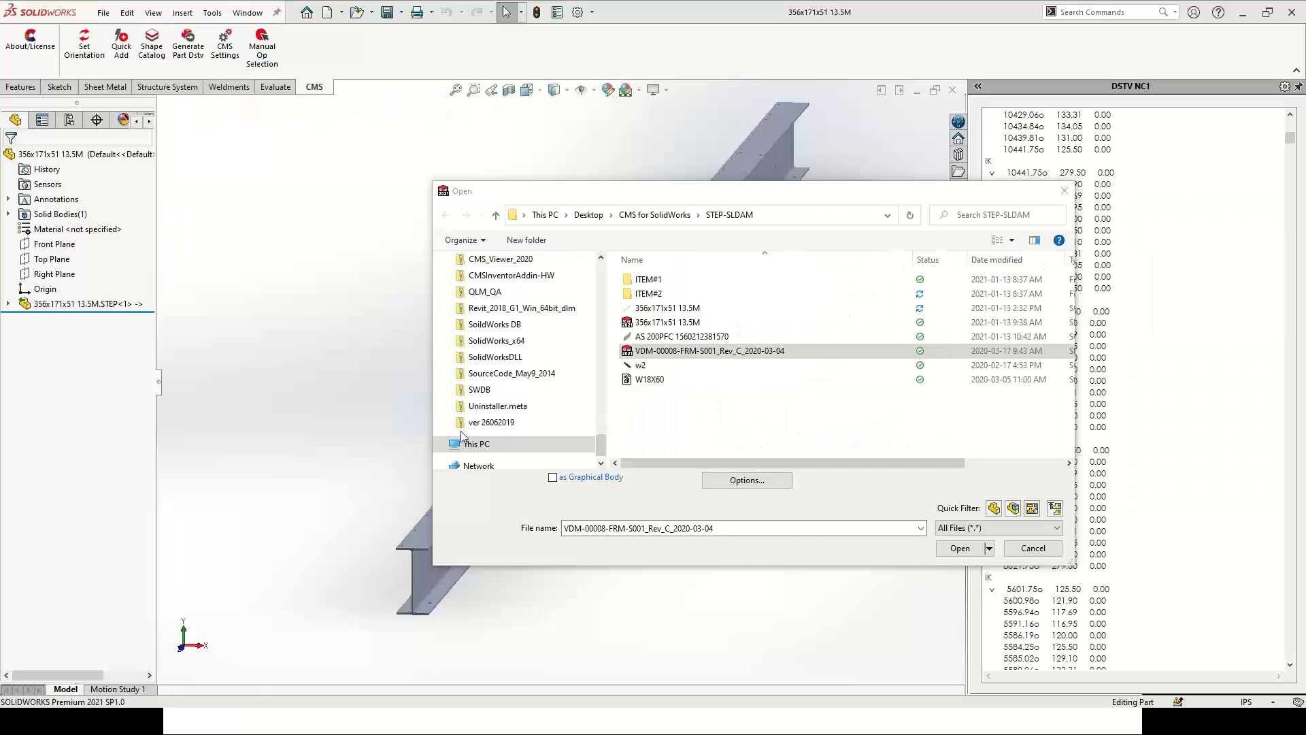
click(960, 549)
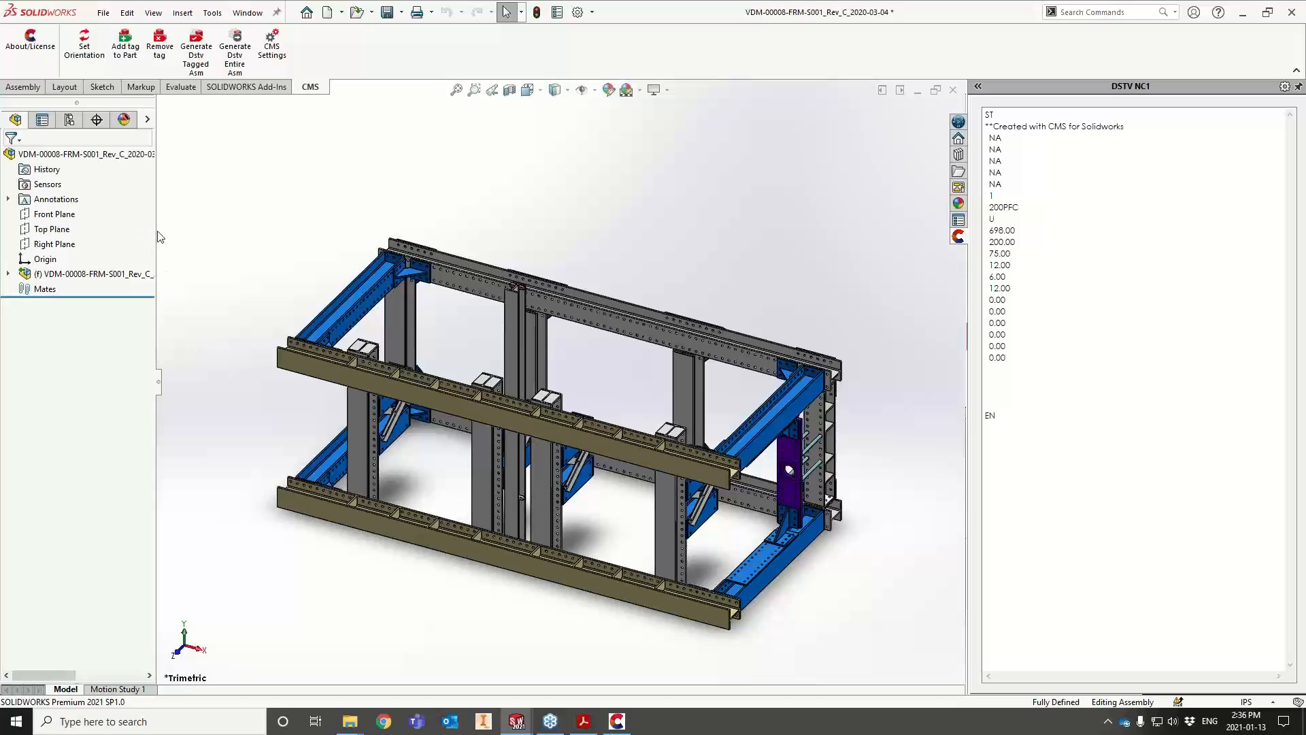
Expand the imported frame assembly in a widened feature tree and examine the structure of component VDM-00008-HBM-0001.stp<2>
drag(158, 233, 305, 224)
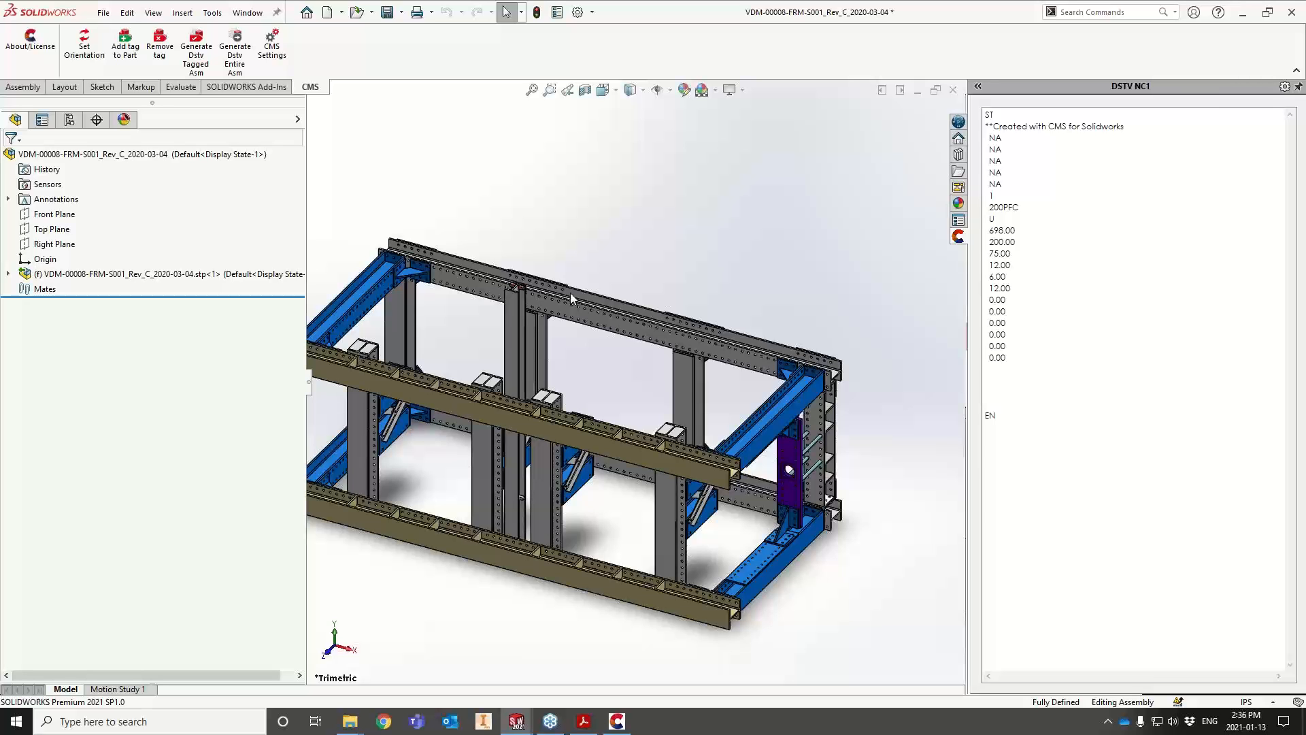
click(8, 273)
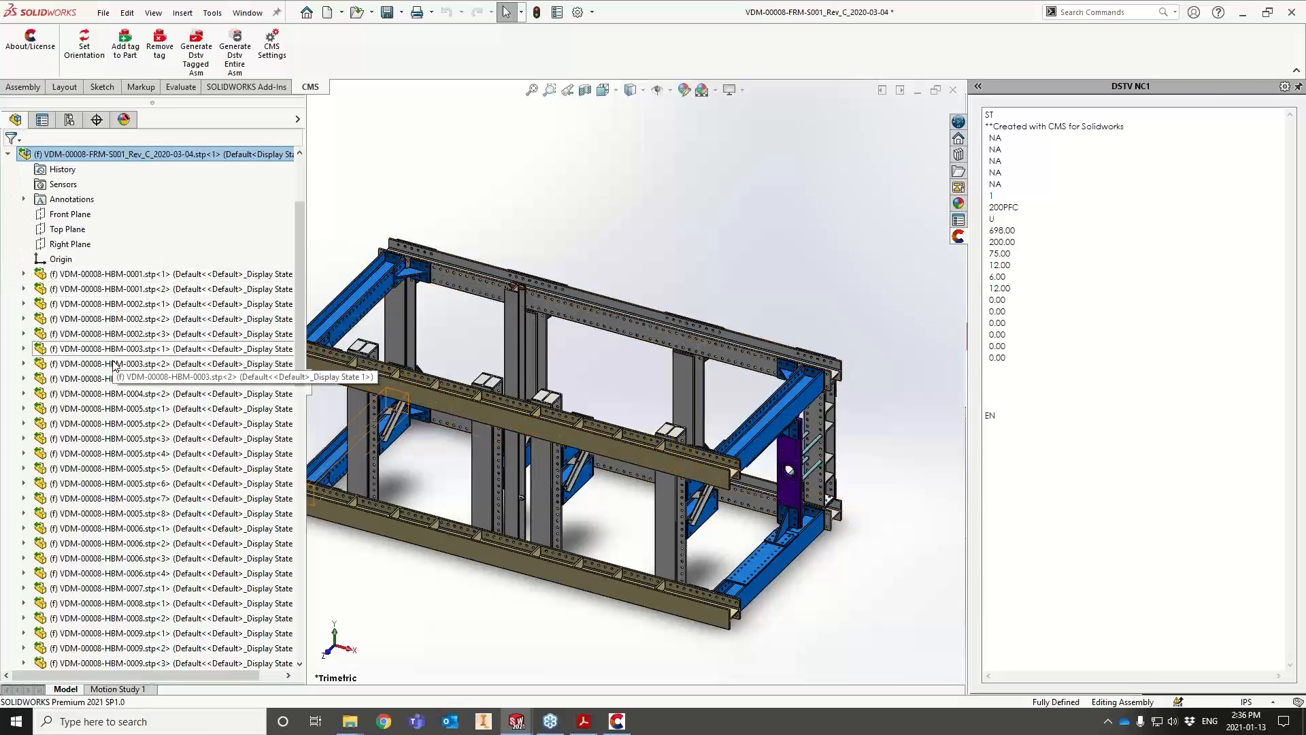
click(89, 286)
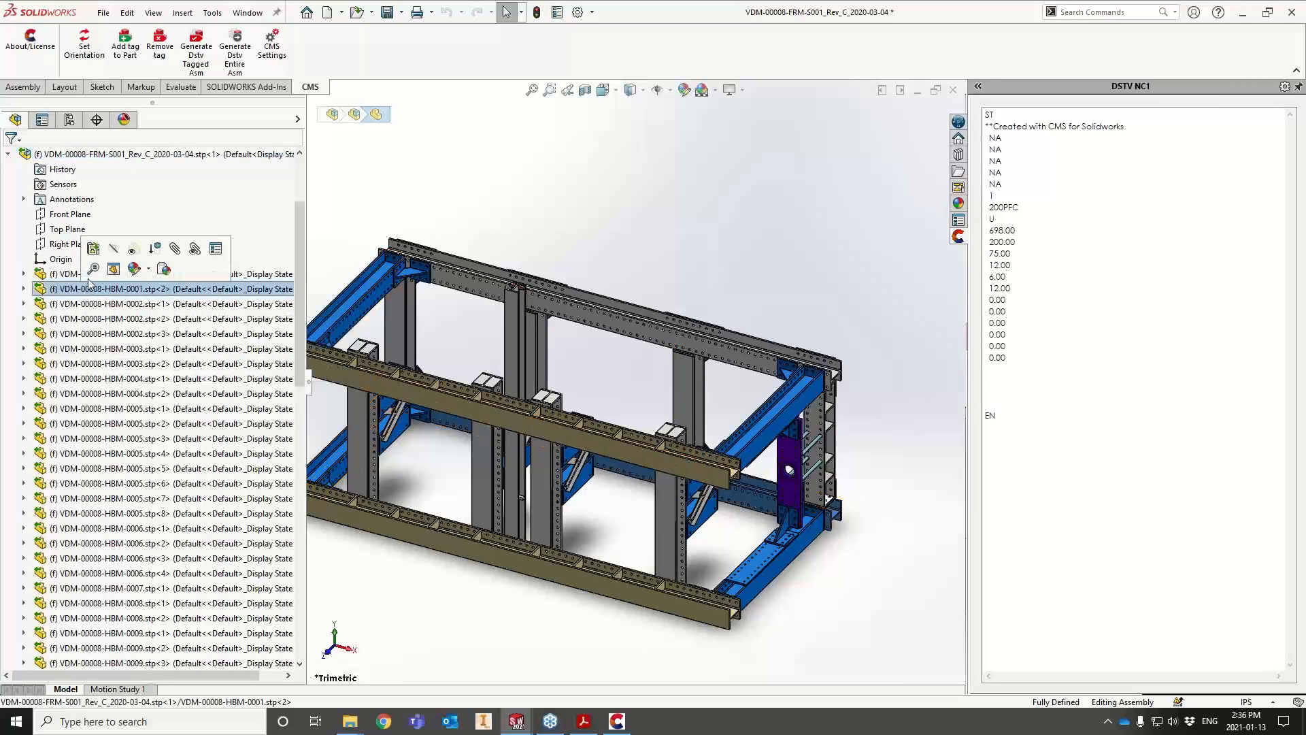
click(94, 268)
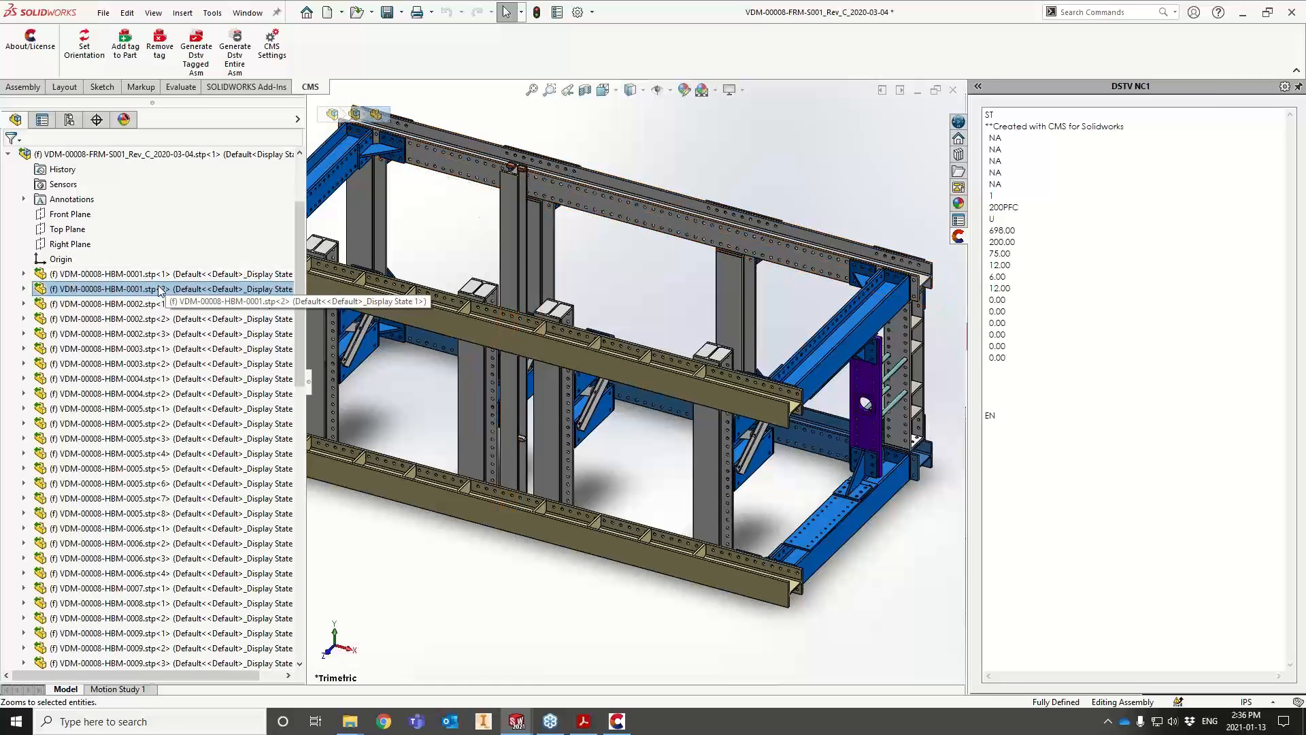
right_click(160, 289)
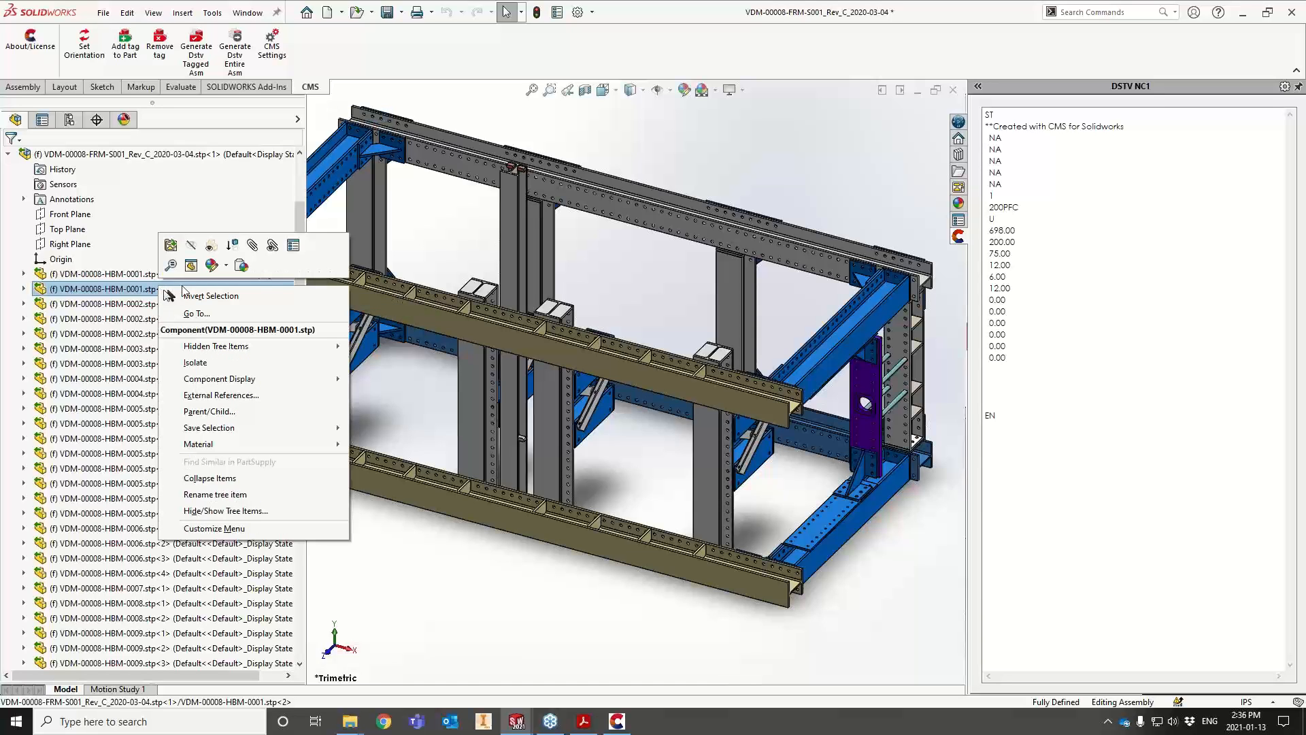
click(25, 289)
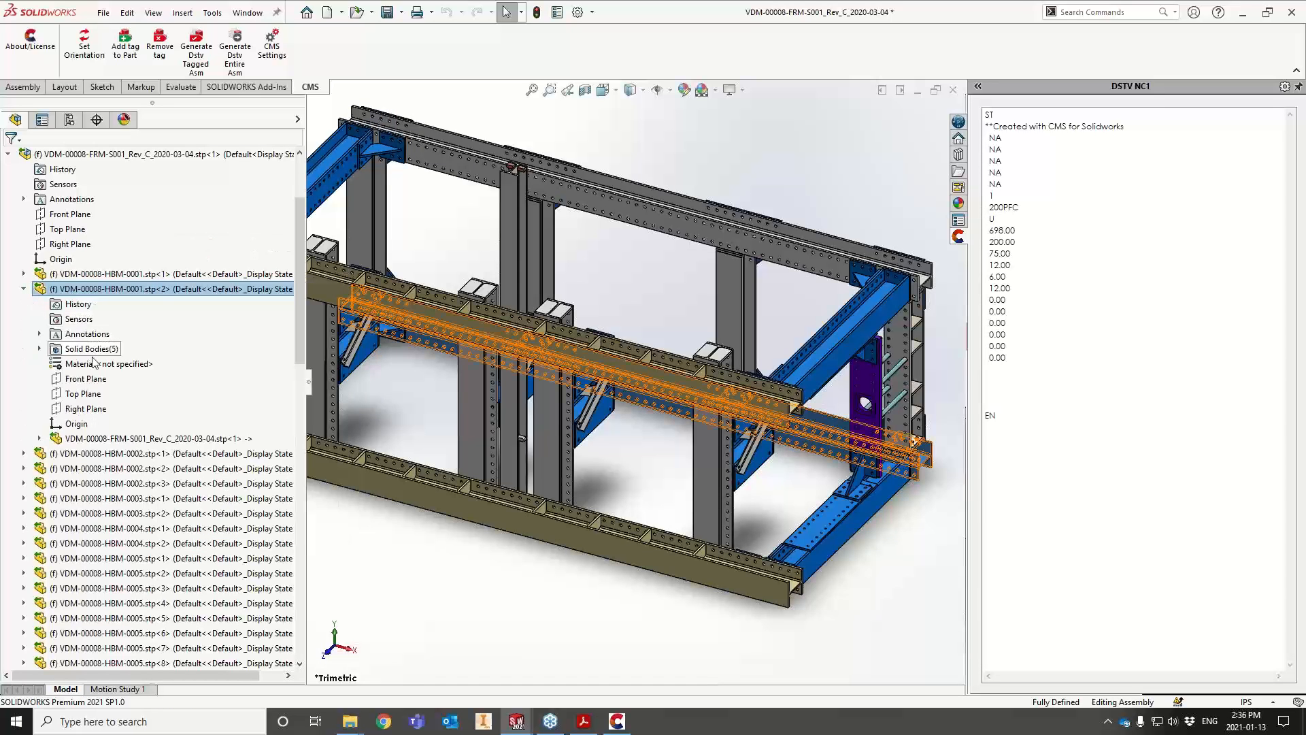
click(100, 438)
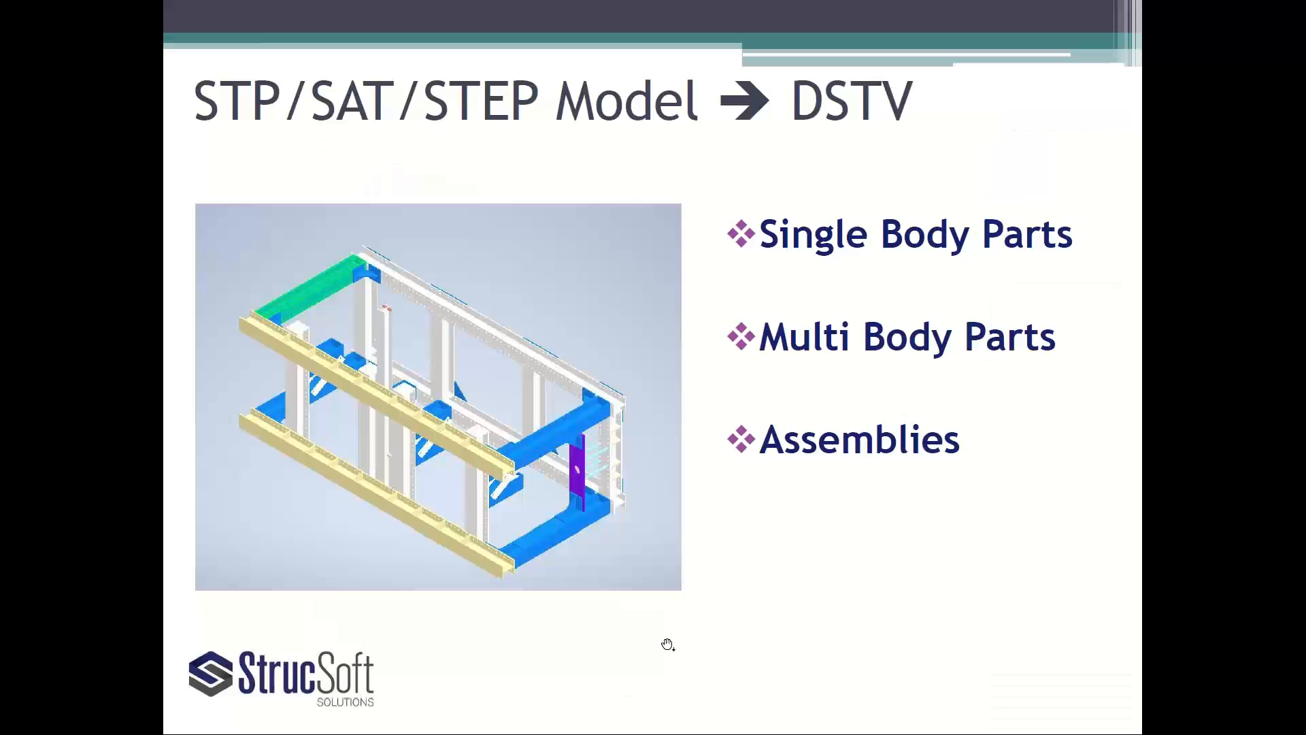
click(669, 643)
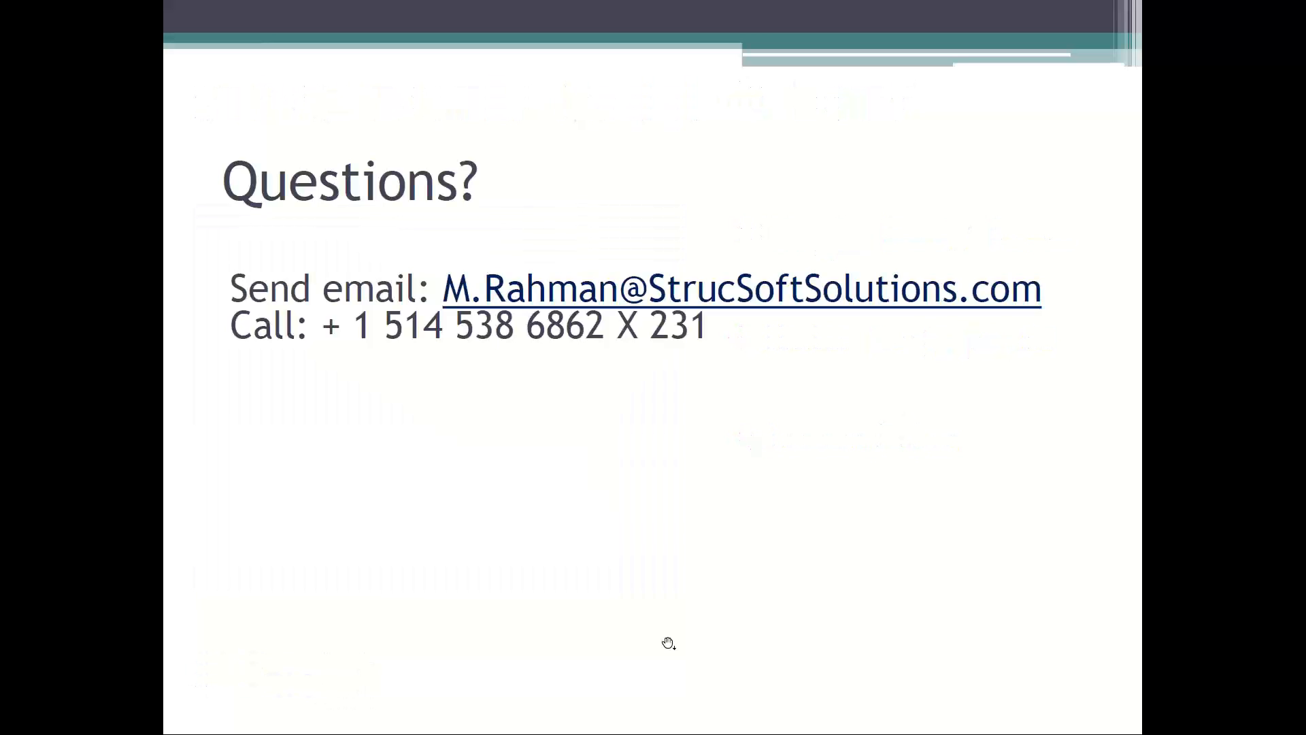